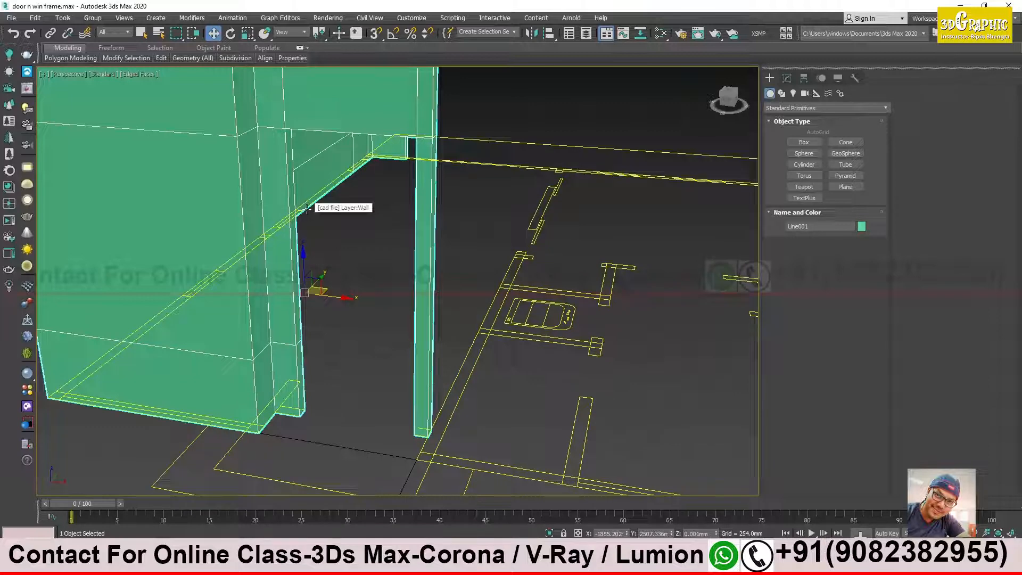
# Step: Switch the wall object to polygon editing, select its front face and display selected faces shaded
pyautogui.click(787, 78)
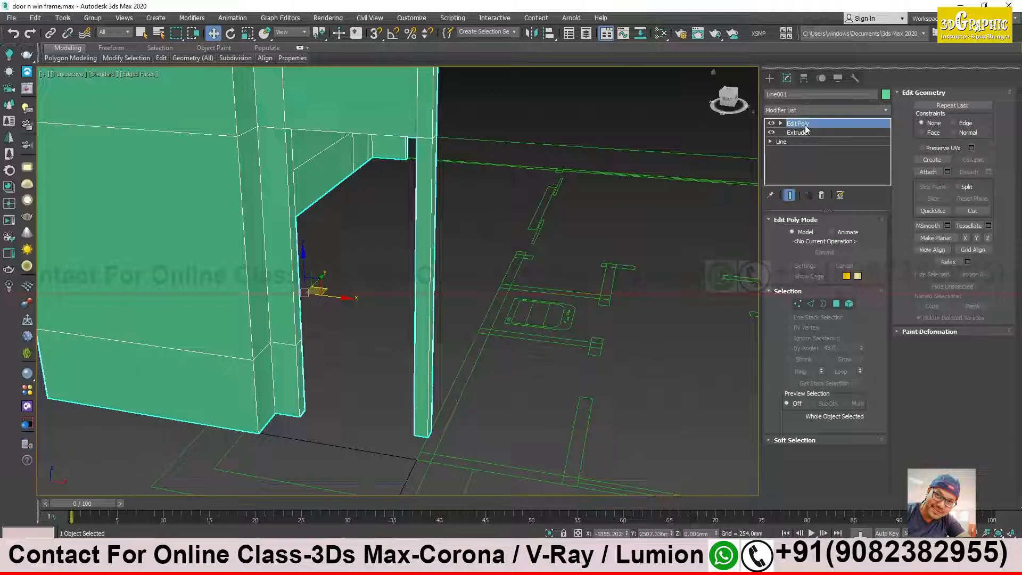
pyautogui.click(836, 305)
pyautogui.click(210, 244)
pyautogui.press('F2')
pyautogui.press('z')
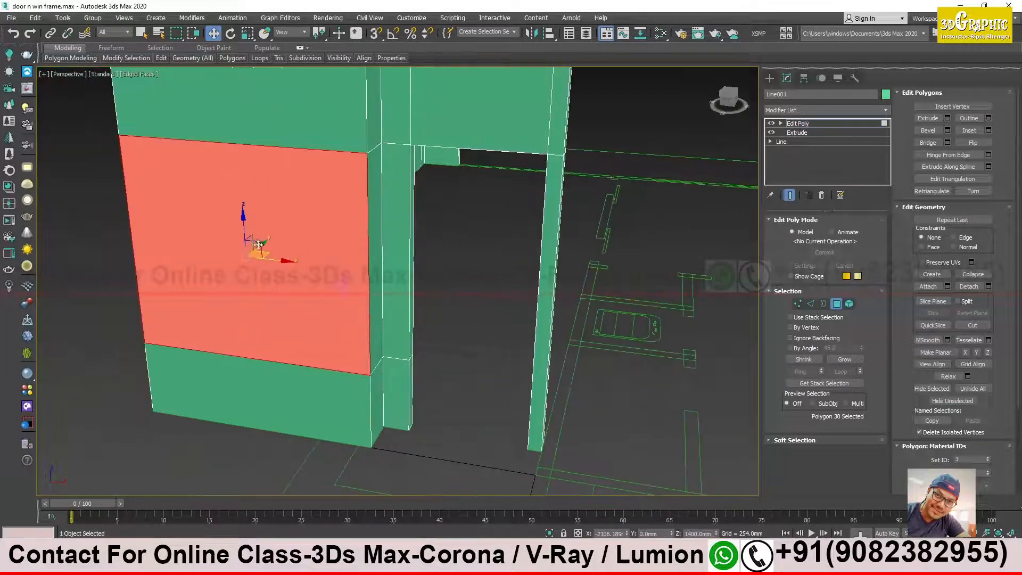
# Step: Select the inner polygons of the door opening: both left jamb faces, the head face and the right jamb face
pyautogui.click(395, 223)
pyautogui.keyDown('alt'); pyautogui.moveTo(438, 212); pyautogui.dragTo(407, 343, button='middle'); pyautogui.keyUp('alt')
pyautogui.click(414, 374)
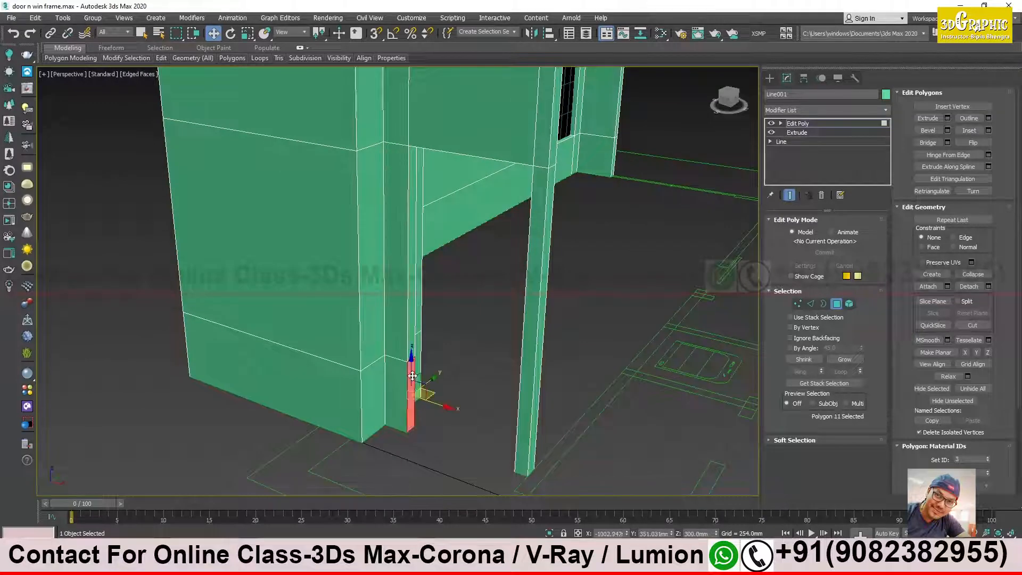
pyautogui.scroll(5, 413, 375)
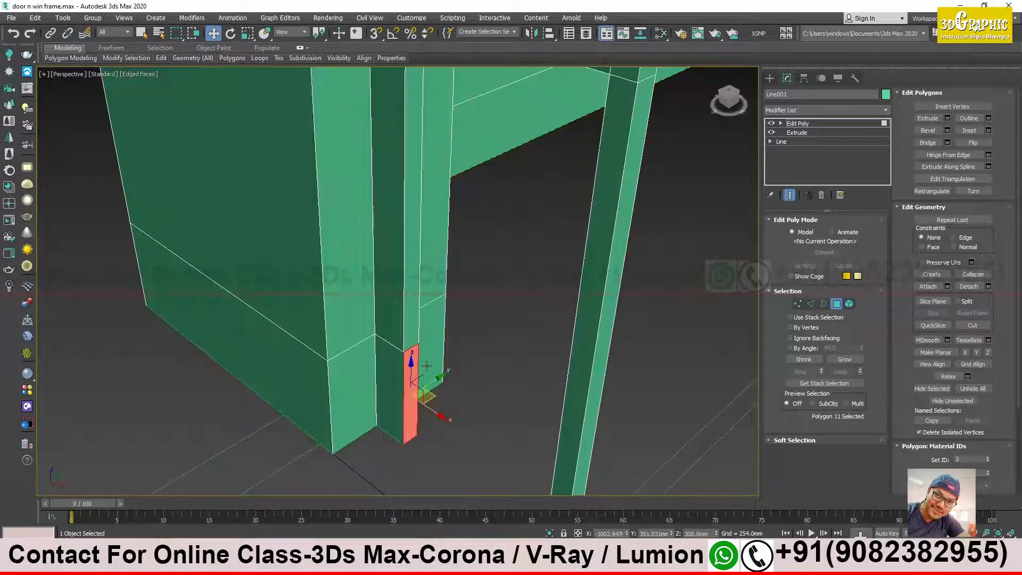
pyautogui.keyDown('ctrl'); pyautogui.click(411, 320); pyautogui.keyUp('ctrl')
pyautogui.moveTo(411, 320)
pyautogui.keyDown('alt'); pyautogui.mouseDown(button='middle')
pyautogui.moveTo(414, 298)
pyautogui.moveTo(420, 322)
pyautogui.mouseUp(button='middle'); pyautogui.keyUp('alt')
pyautogui.keyDown('alt'); pyautogui.moveTo(398, 289); pyautogui.dragTo(368, 250, button='middle'); pyautogui.keyUp('alt')
pyautogui.keyDown('ctrl'); pyautogui.click(368, 246); pyautogui.keyUp('ctrl')
pyautogui.keyDown('alt'); pyautogui.moveTo(415, 281); pyautogui.dragTo(496, 224, button='middle'); pyautogui.keyUp('alt')
pyautogui.keyDown('ctrl'); pyautogui.click(480, 272); pyautogui.keyUp('ctrl')
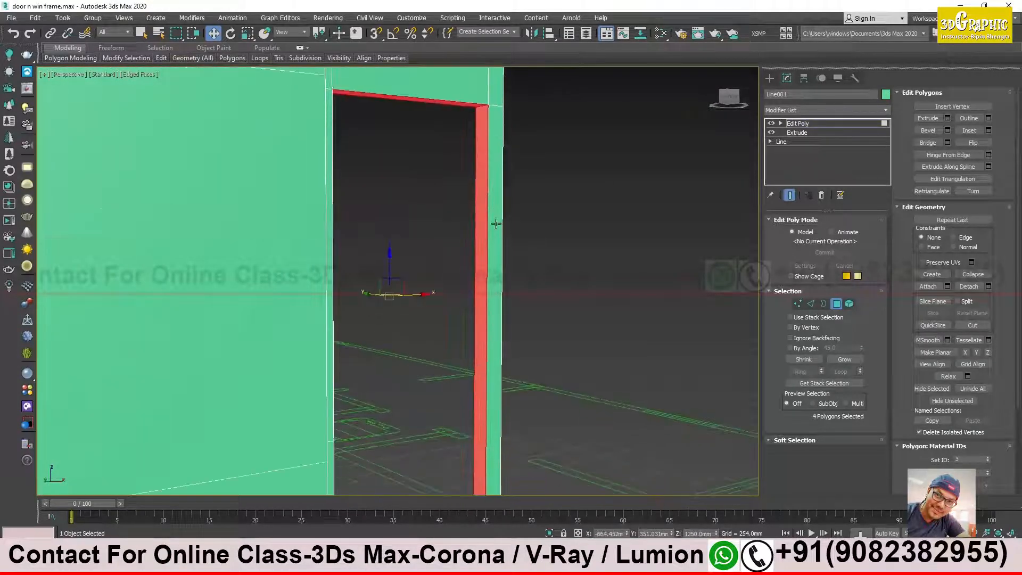
pyautogui.keyDown('alt'); pyautogui.moveTo(514, 466); pyautogui.dragTo(450, 340, button='middle'); pyautogui.keyUp('alt')
pyautogui.keyDown('alt'); pyautogui.moveTo(391, 292); pyautogui.dragTo(429, 349, button='middle'); pyautogui.keyUp('alt')
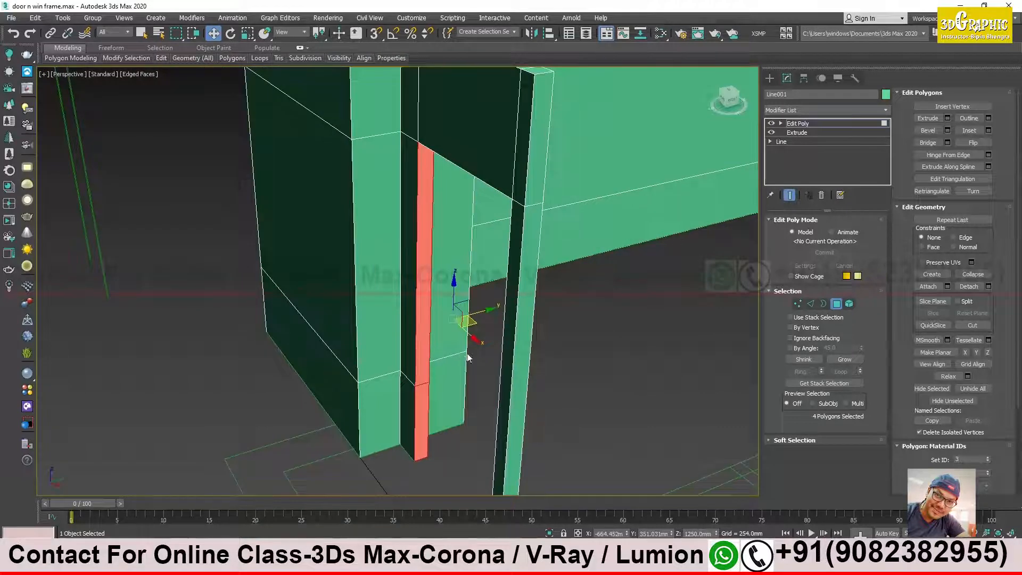
# Step: Try cloning the selected door opening polygons to a separate object placed in front of the wall
pyautogui.moveTo(470, 318); pyautogui.dragTo(312, 356)
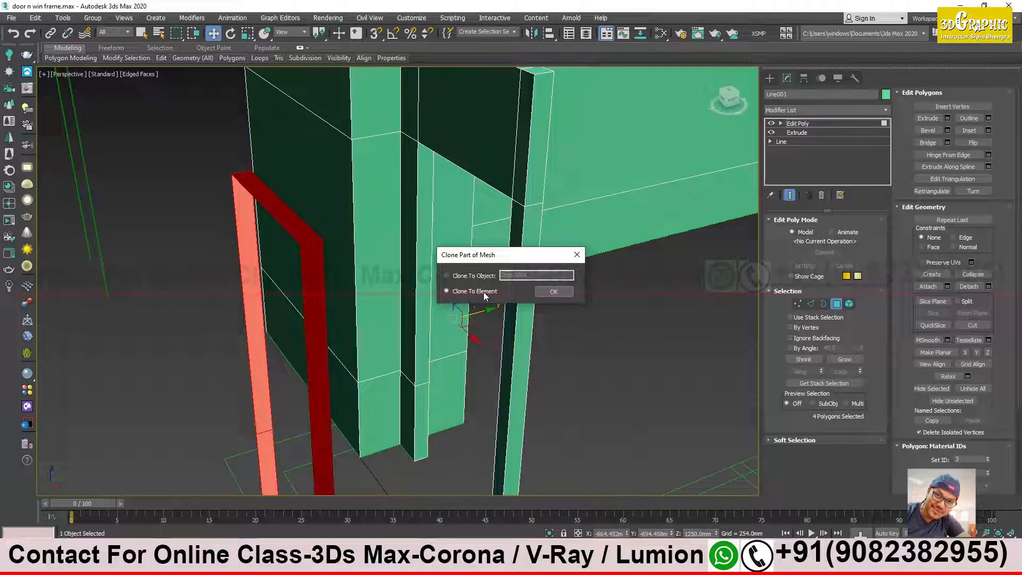
pyautogui.click(465, 276)
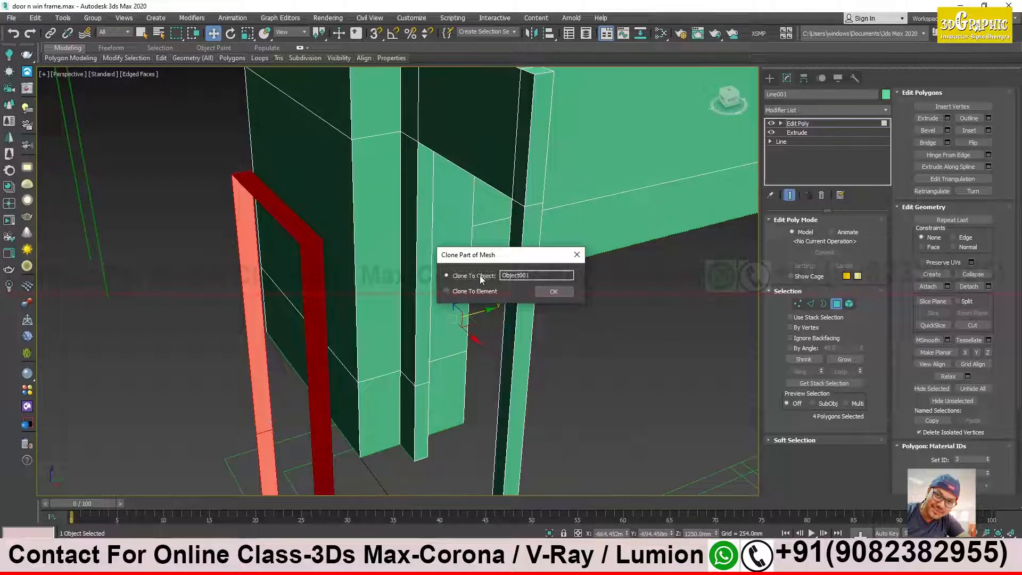
pyautogui.click(554, 292)
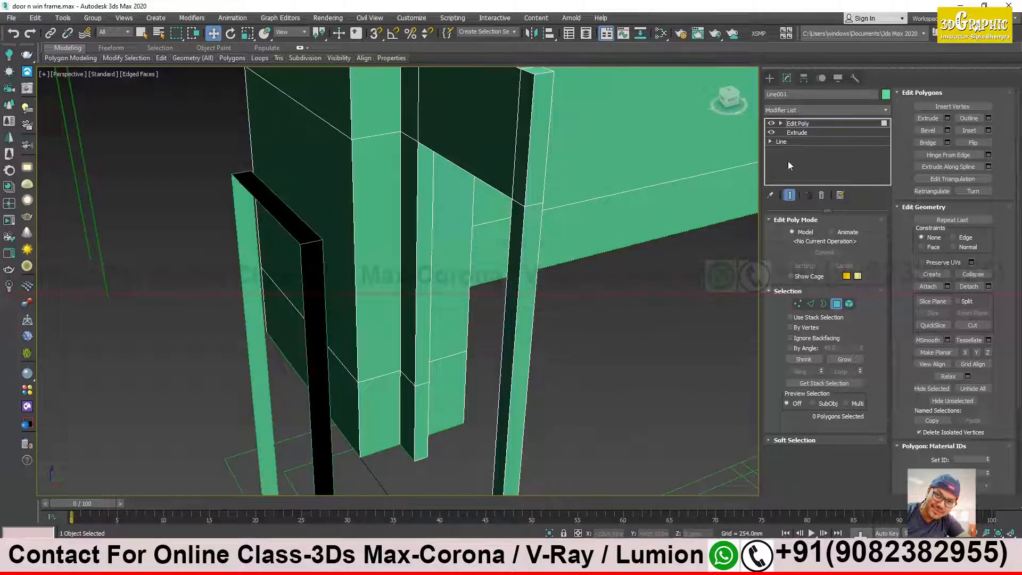
pyautogui.click(810, 124)
pyautogui.click(334, 302)
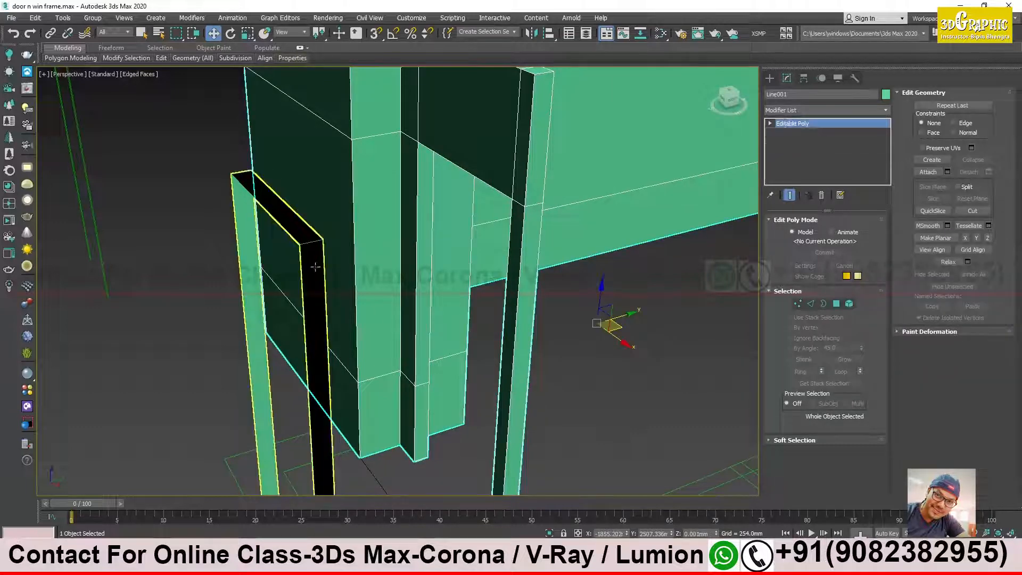
pyautogui.click(349, 316)
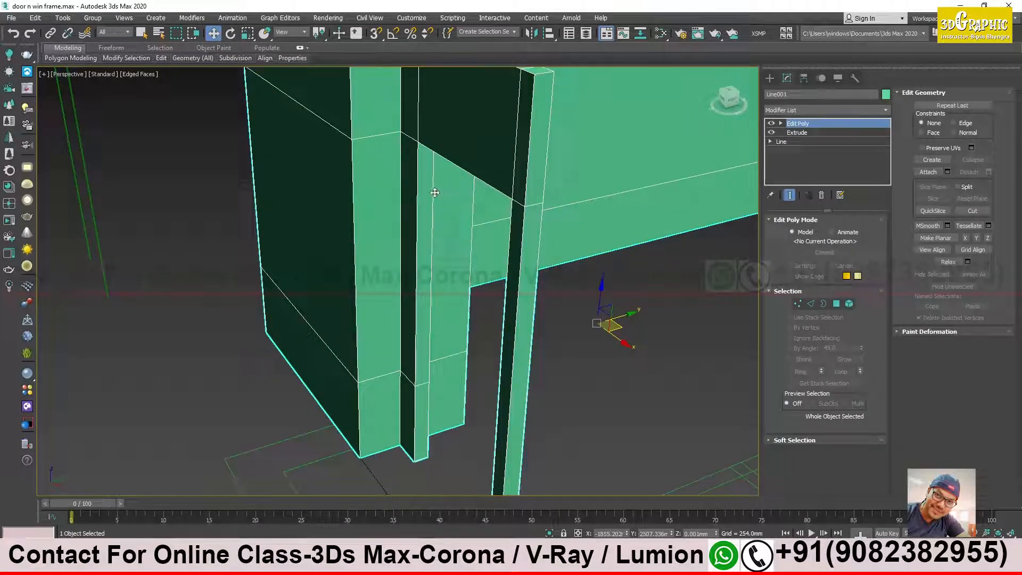
# Step: In polygon editing, select all the inner jamb and head polygons of the door opening
pyautogui.click(839, 304)
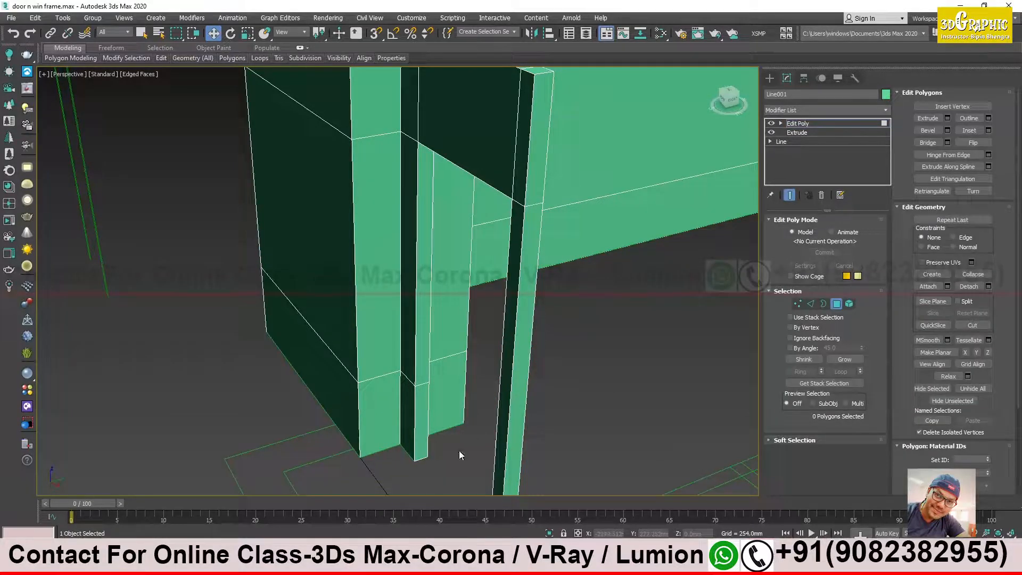
pyautogui.click(428, 431)
pyautogui.keyDown('ctrl'); pyautogui.click(419, 343); pyautogui.keyUp('ctrl')
pyautogui.keyDown('alt'); pyautogui.moveTo(420, 336); pyautogui.dragTo(471, 177, button='middle'); pyautogui.keyUp('alt')
pyautogui.keyDown('ctrl'); pyautogui.click(468, 132); pyautogui.keyUp('ctrl')
pyautogui.keyDown('alt'); pyautogui.moveTo(467, 133); pyautogui.dragTo(550, 239, button='middle'); pyautogui.keyUp('alt')
pyautogui.keyDown('ctrl'); pyautogui.click(531, 259); pyautogui.keyUp('ctrl')
pyautogui.keyDown('alt'); pyautogui.moveTo(536, 157); pyautogui.dragTo(427, 135, button='middle'); pyautogui.keyUp('alt')
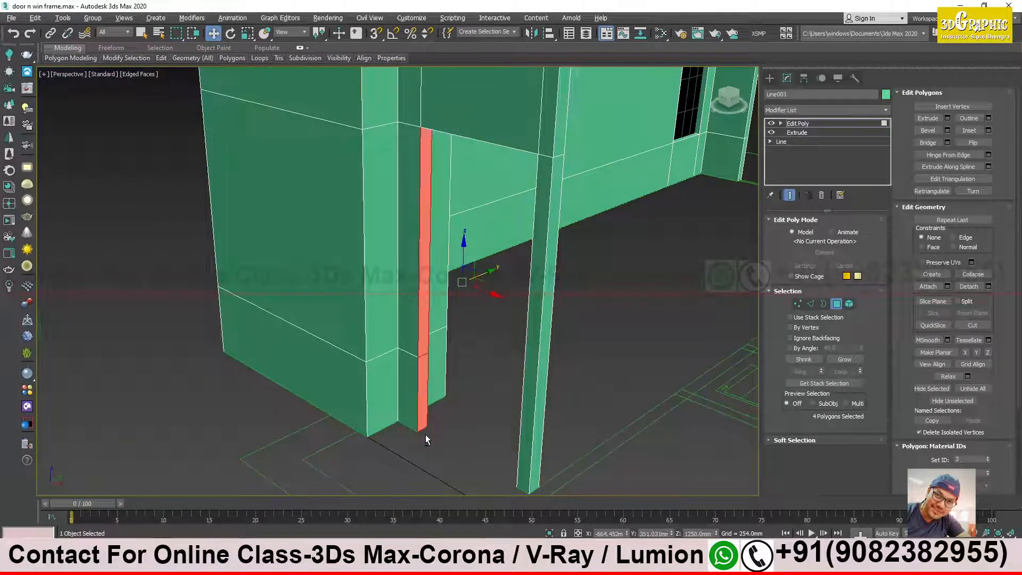
pyautogui.keyDown('alt'); pyautogui.moveTo(423, 426); pyautogui.dragTo(424, 344, button='middle'); pyautogui.keyUp('alt')
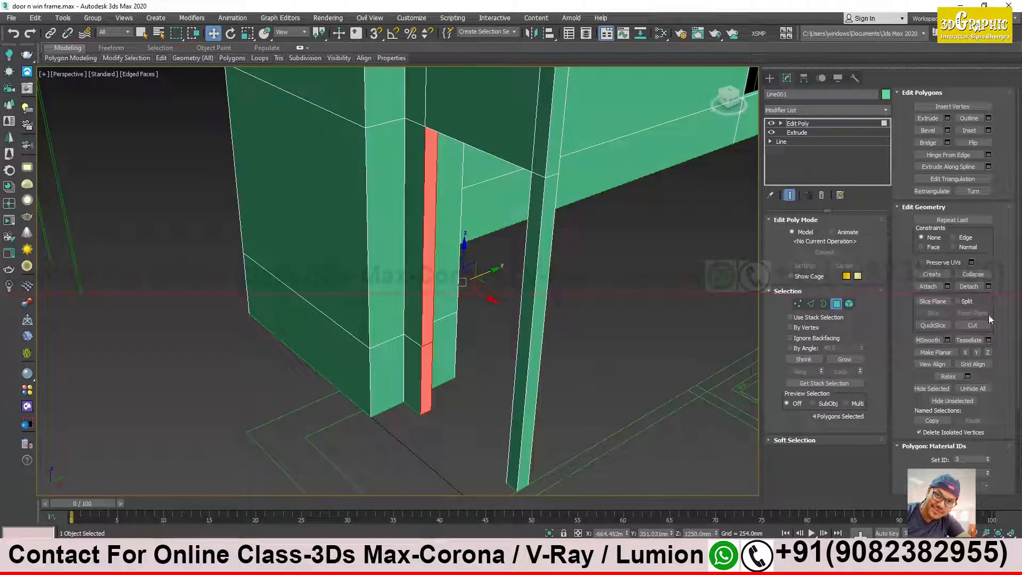
# Step: Detach the selected opening polygons as a separate object, with Detach As Clone enabled and Detach To Element disabled
pyautogui.moveTo(1000, 303); pyautogui.dragTo(996, 279)
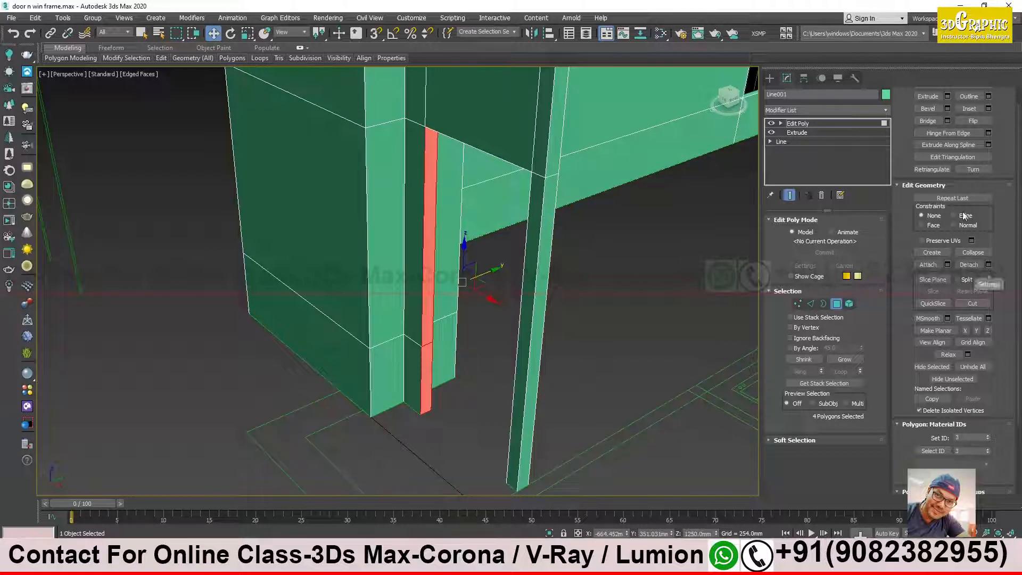
pyautogui.moveTo(1011, 253); pyautogui.dragTo(1008, 275)
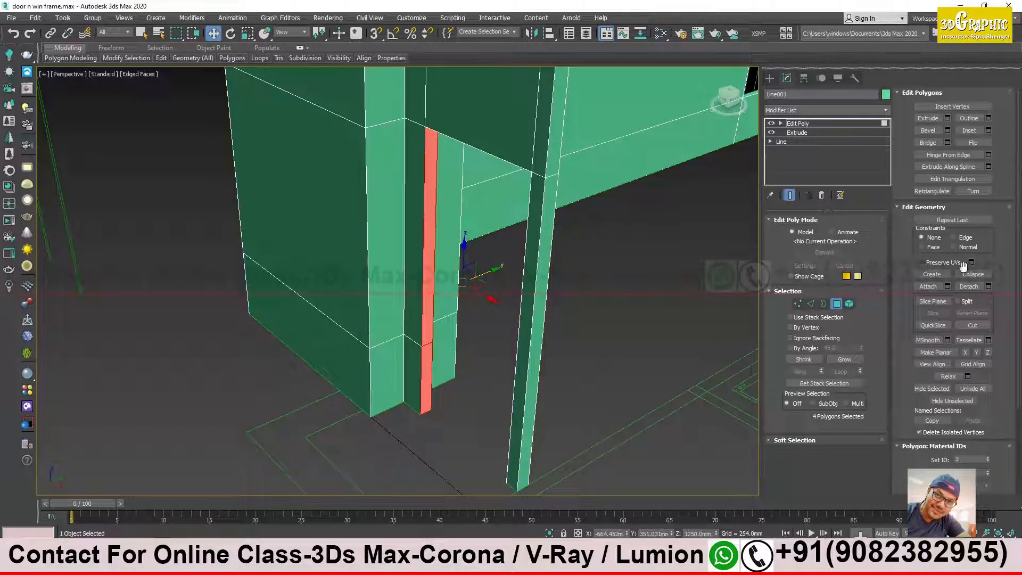
pyautogui.click(989, 286)
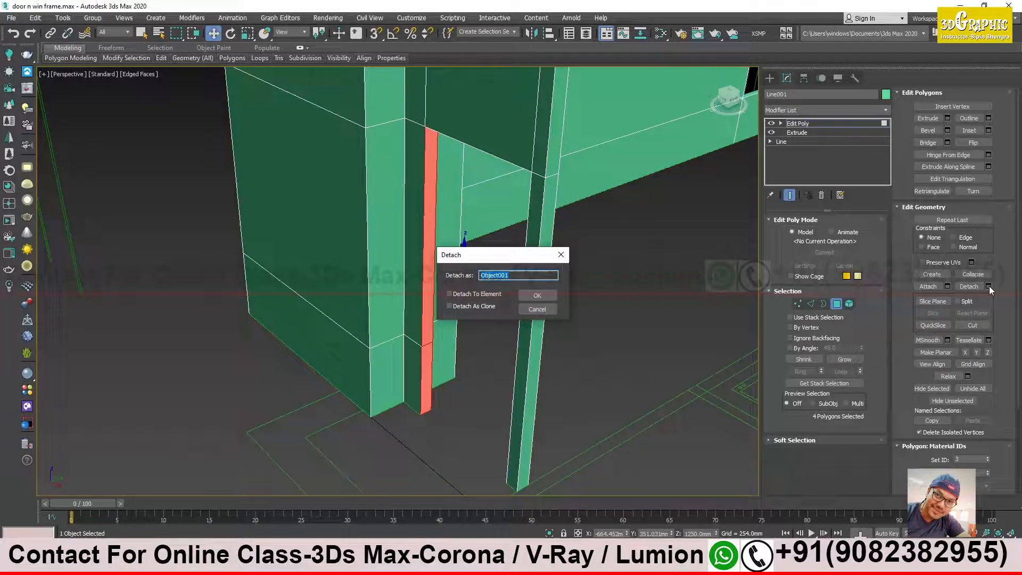
pyautogui.click(450, 308)
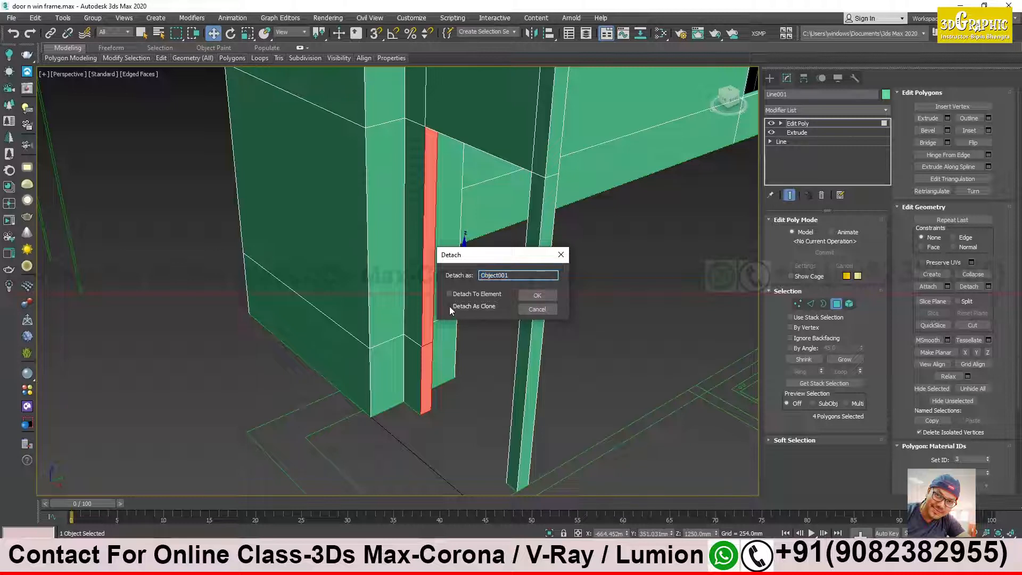
pyautogui.click(462, 295)
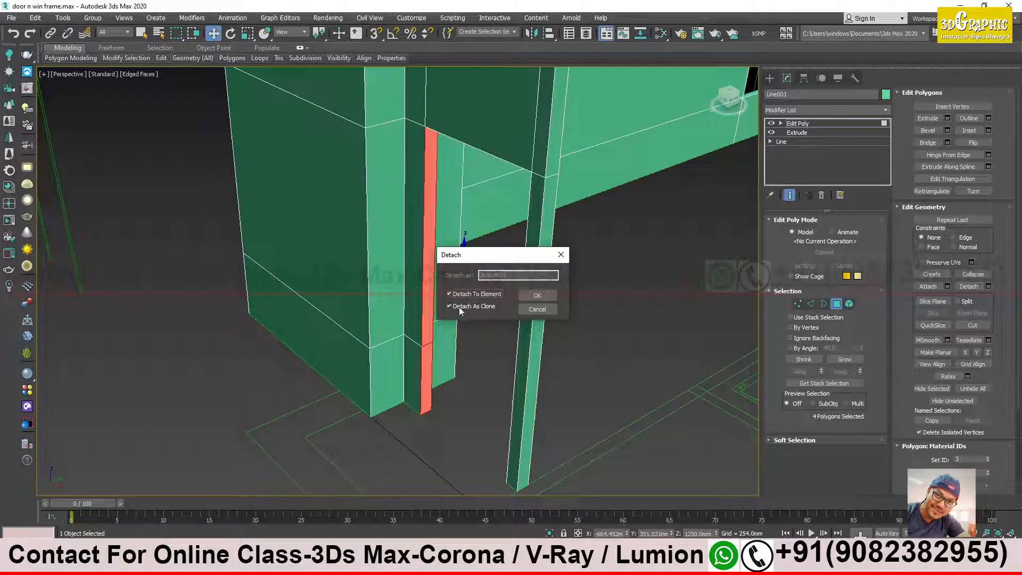
pyautogui.click(454, 308)
pyautogui.click(450, 295)
pyautogui.click(450, 306)
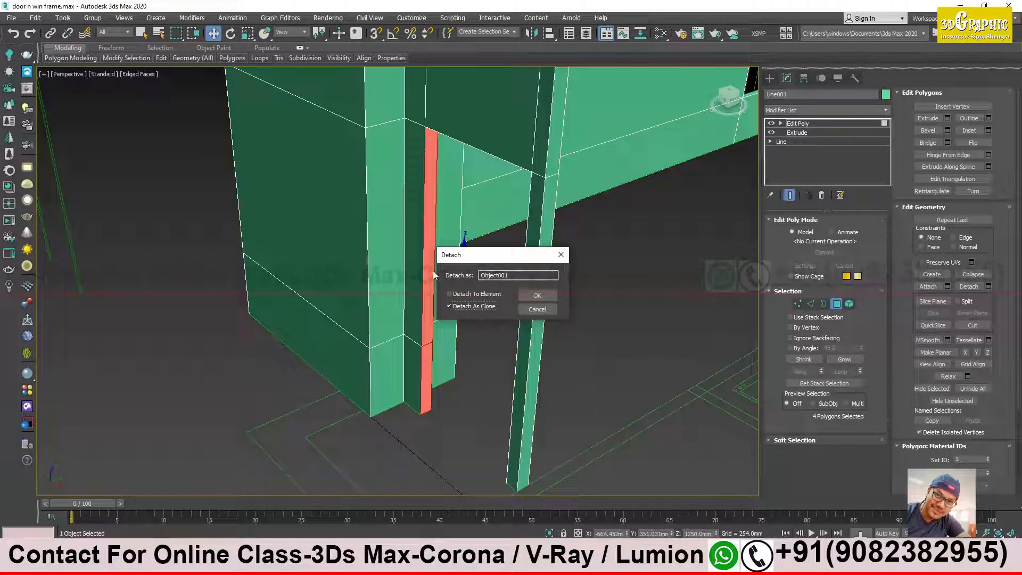
pyautogui.click(449, 306)
pyautogui.click(450, 307)
pyautogui.click(451, 308)
pyautogui.click(460, 312)
pyautogui.doubleClick(513, 274)
pyautogui.click(491, 275)
pyautogui.click(537, 295)
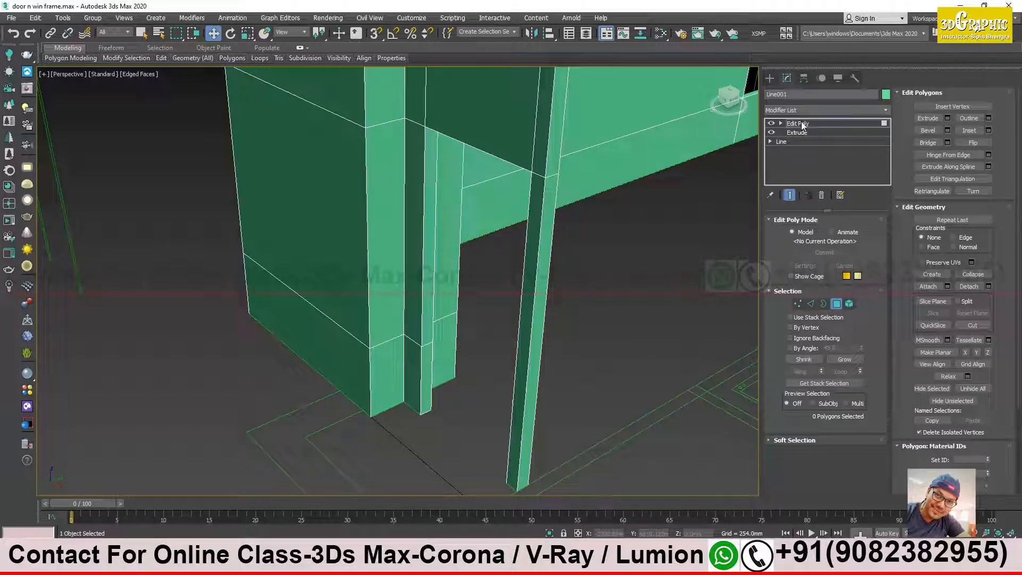
# Step: Select the detached door frame surface, test moving it out of the wall along Y, and undo the move
pyautogui.click(675, 229)
pyautogui.click(438, 251)
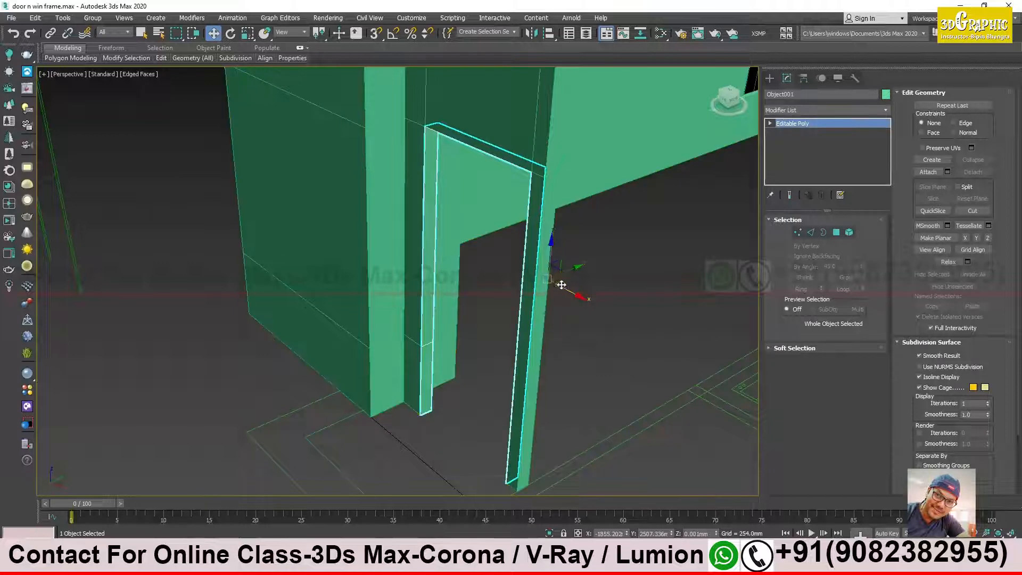
pyautogui.moveTo(575, 269); pyautogui.dragTo(501, 300)
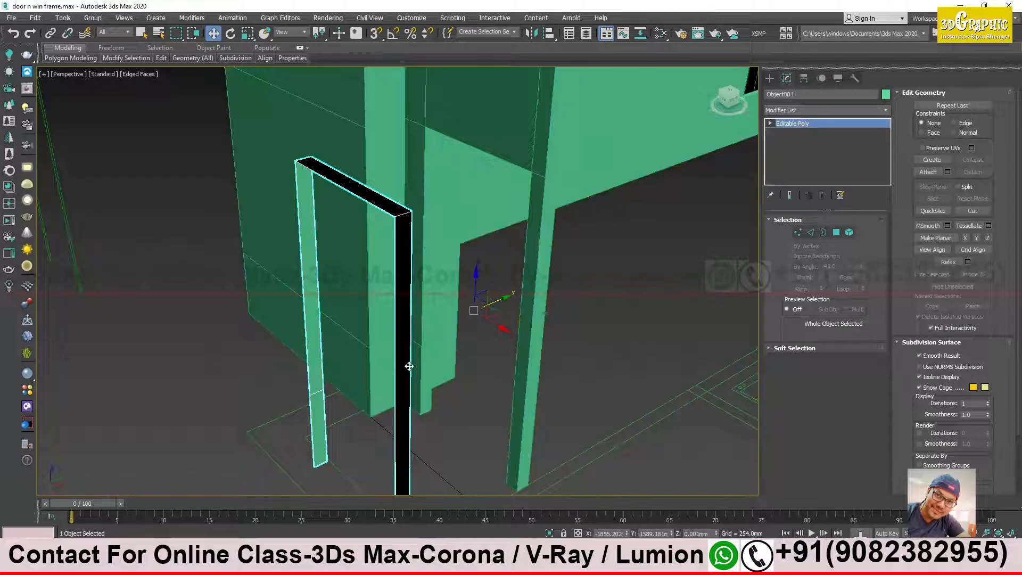
pyautogui.hotkey('ctrl', 'z')
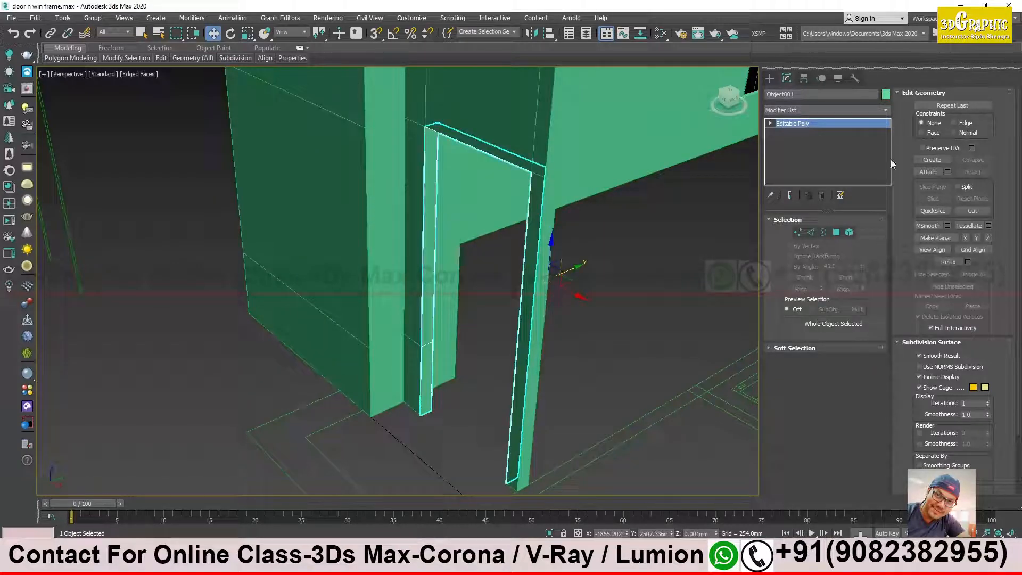
# Step: Set the object color of the detached door frame surface to magenta
pyautogui.click(885, 95)
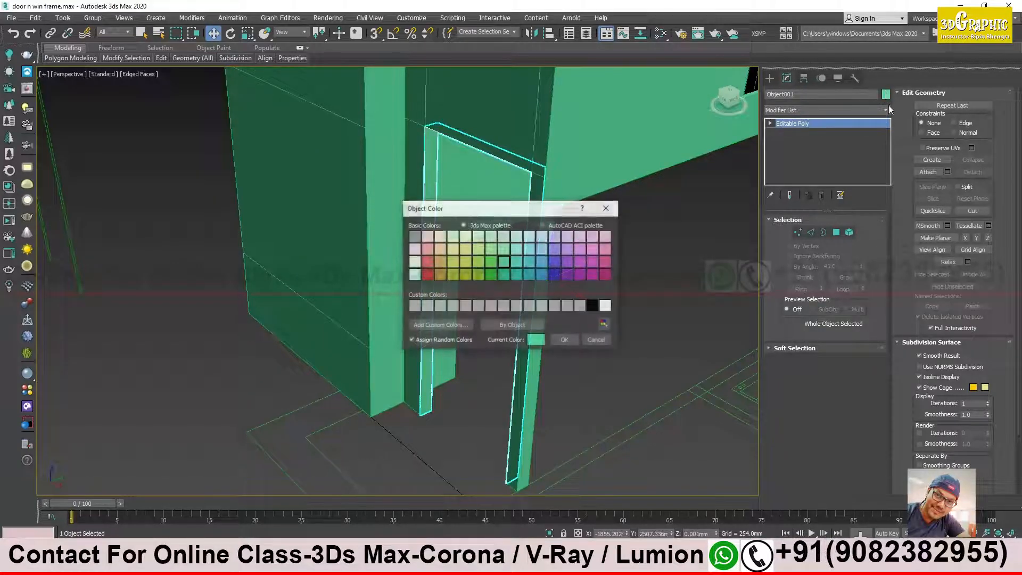
pyautogui.click(593, 275)
pyautogui.click(568, 339)
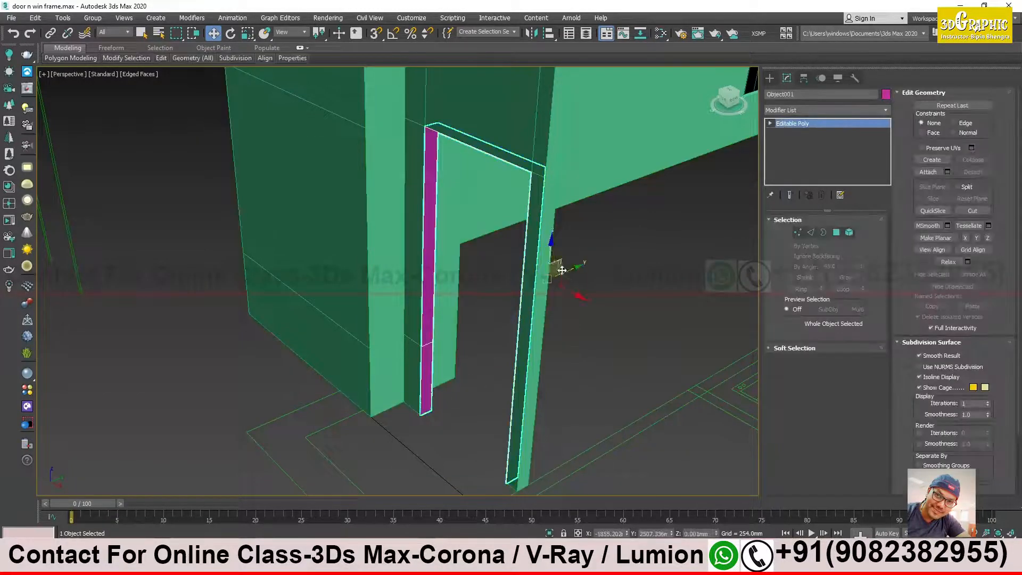
# Step: Try moving the magenta frame surface out of the wall along Y and return it to the opening
pyautogui.moveTo(570, 267); pyautogui.dragTo(488, 305)
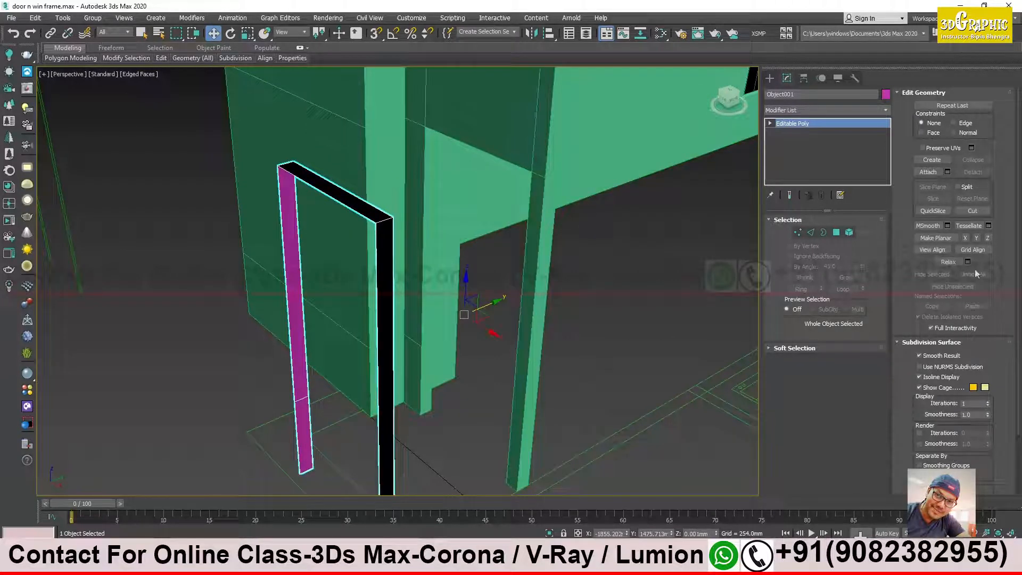
pyautogui.moveTo(339, 307); pyautogui.dragTo(463, 261)
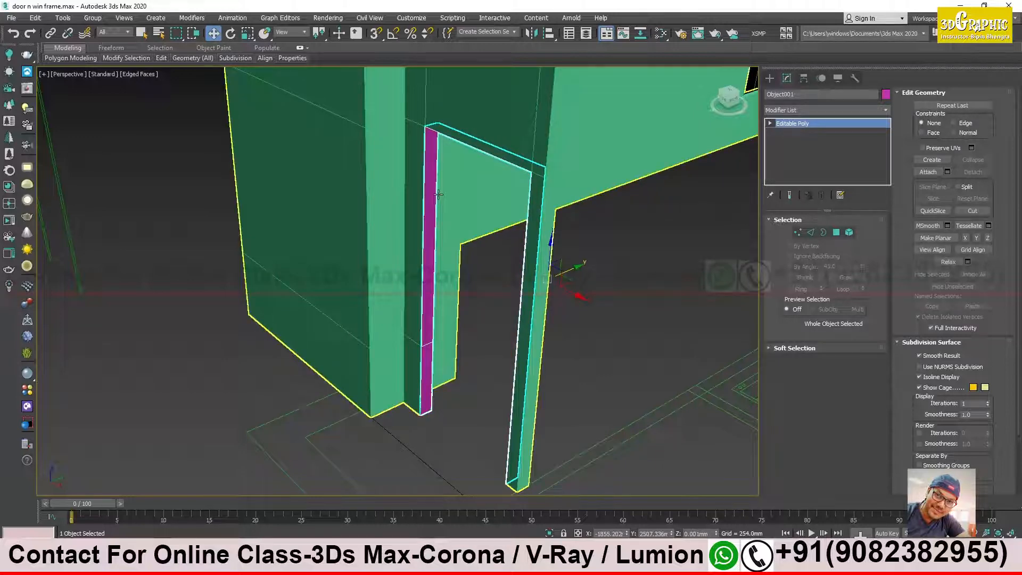
pyautogui.moveTo(549, 291); pyautogui.dragTo(556, 288)
# Step: Center the pivot of the magenta frame surface to the object, affecting only the pivot
pyautogui.keyDown('alt'); pyautogui.moveTo(557, 287); pyautogui.dragTo(546, 290, button='middle'); pyautogui.keyUp('alt')
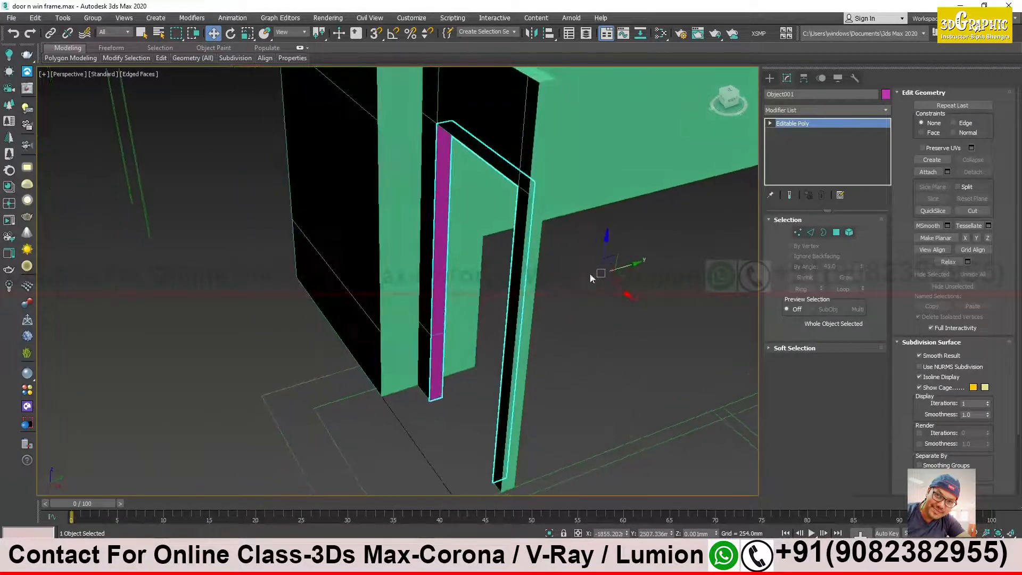
pyautogui.keyDown('alt'); pyautogui.moveTo(608, 274); pyautogui.dragTo(431, 309, button='middle'); pyautogui.keyUp('alt')
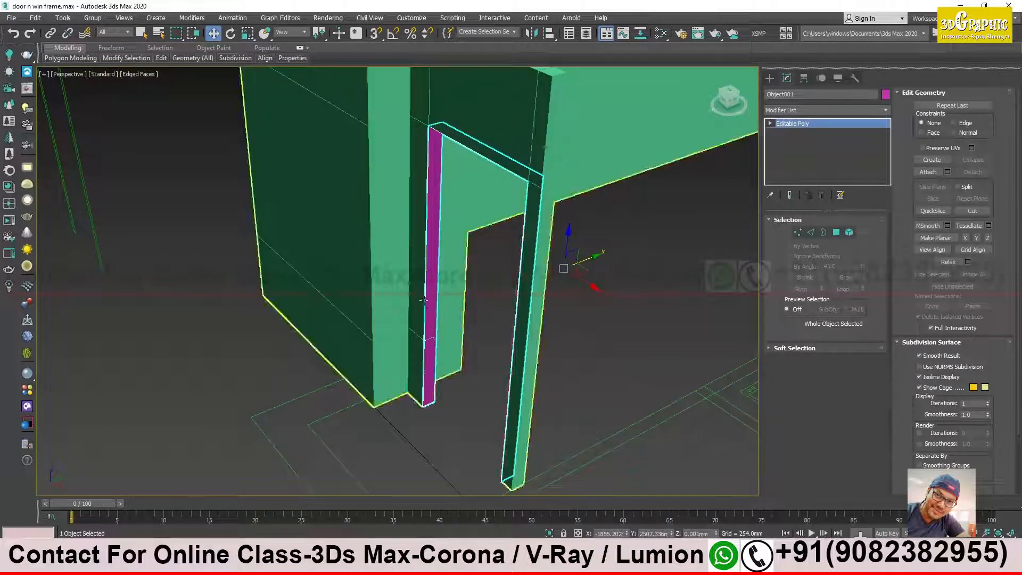
pyautogui.click(804, 78)
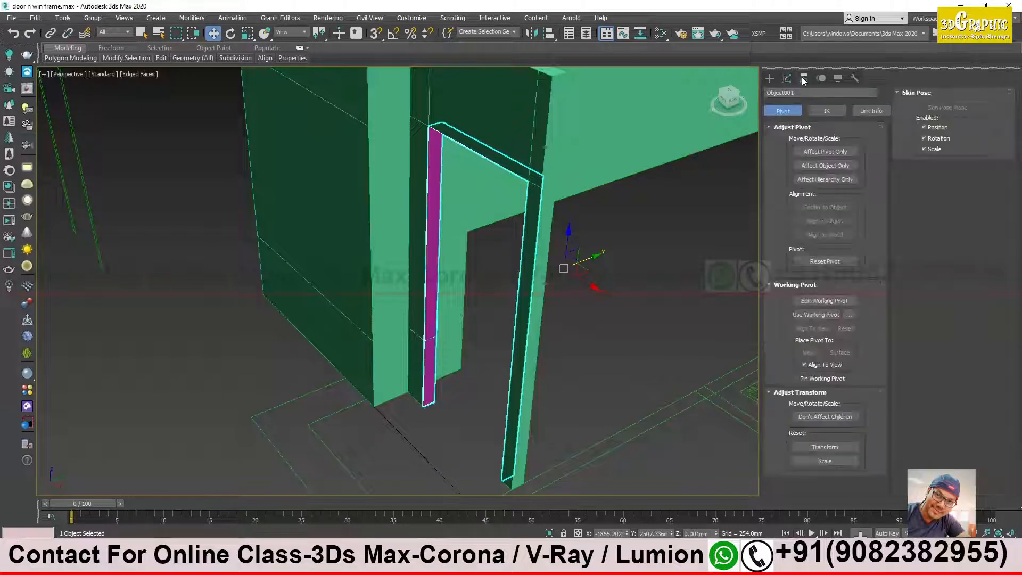
pyautogui.click(828, 152)
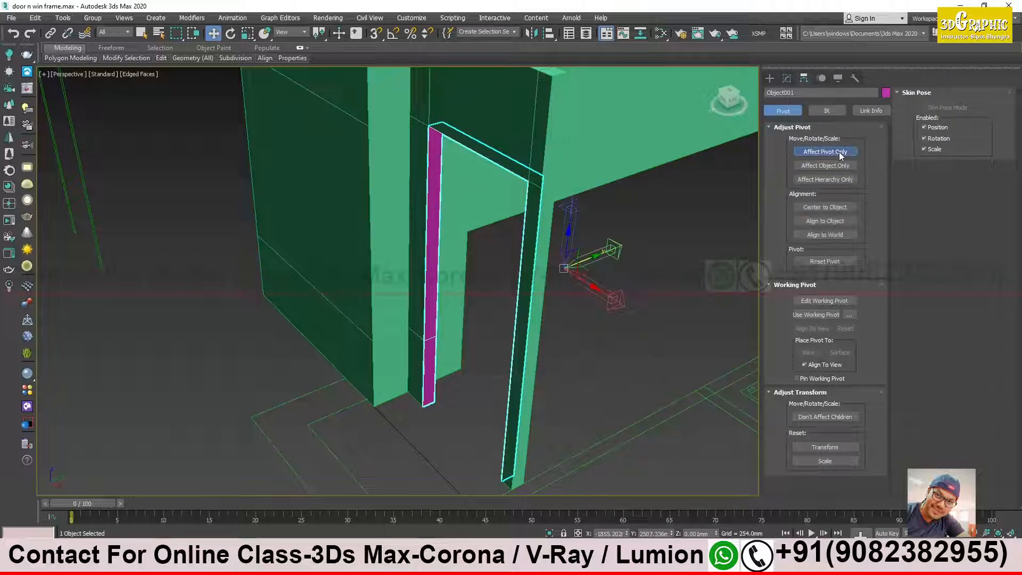
pyautogui.click(834, 207)
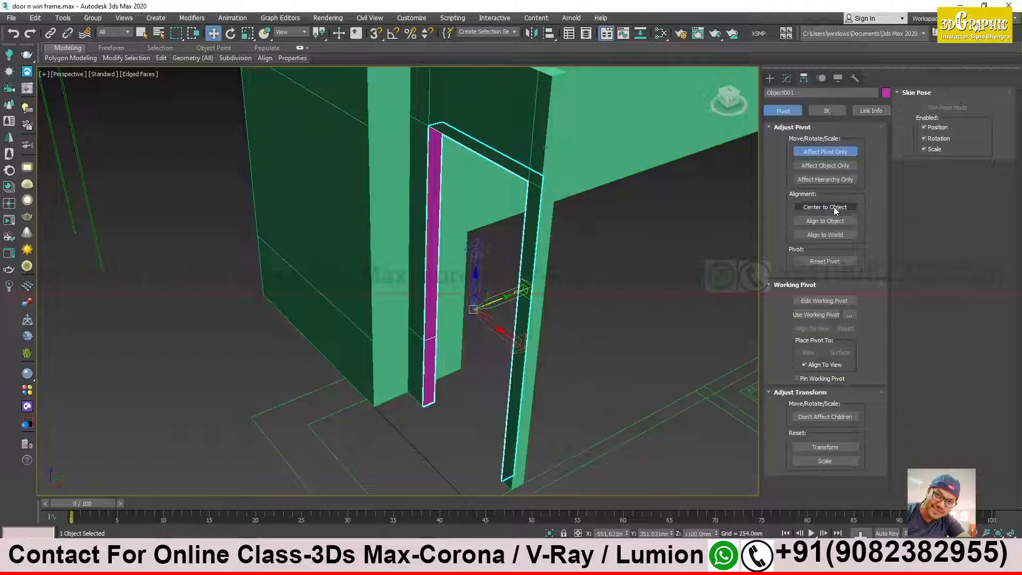
pyautogui.keyDown('alt'); pyautogui.moveTo(657, 279); pyautogui.dragTo(618, 341, button='middle'); pyautogui.keyUp('alt')
pyautogui.keyDown('alt'); pyautogui.moveTo(478, 274); pyautogui.dragTo(421, 299, button='middle'); pyautogui.keyUp('alt')
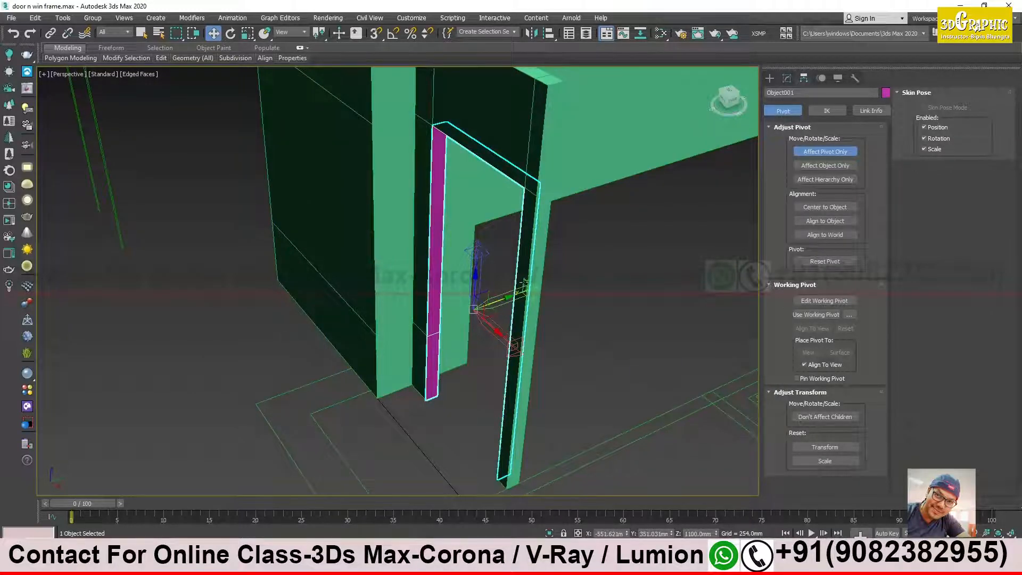
pyautogui.scroll(2, 478, 330)
pyautogui.scroll(2, 475, 317)
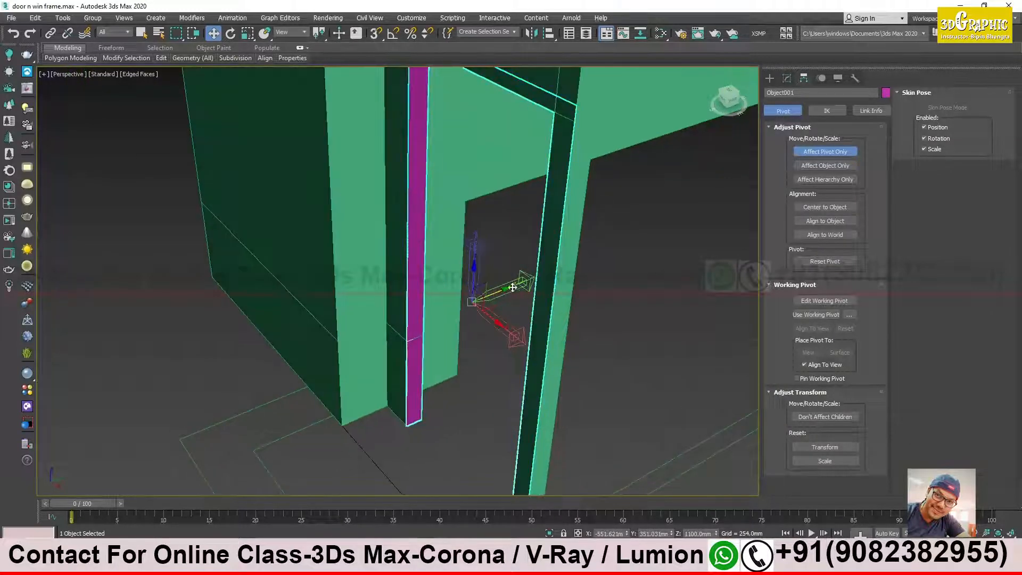
# Step: Test moving the frame's pivot along Y, re-center it to the object, and stop editing the pivot
pyautogui.moveTo(508, 292); pyautogui.dragTo(530, 285)
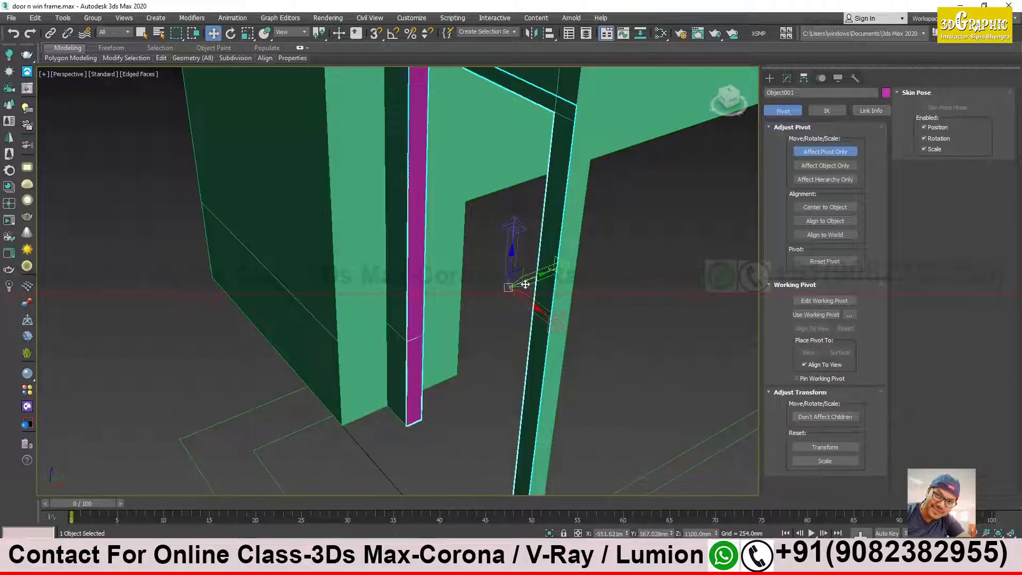
pyautogui.click(835, 207)
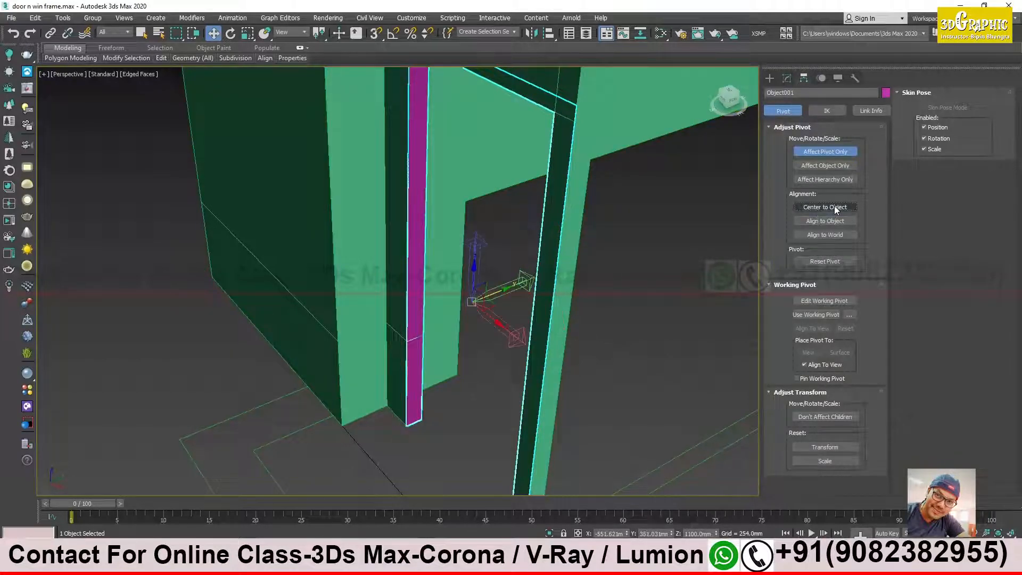
pyautogui.click(821, 151)
# Step: Try moving the magenta frame surface out of the wall along Y and undo the move
pyautogui.moveTo(501, 293); pyautogui.dragTo(470, 307)
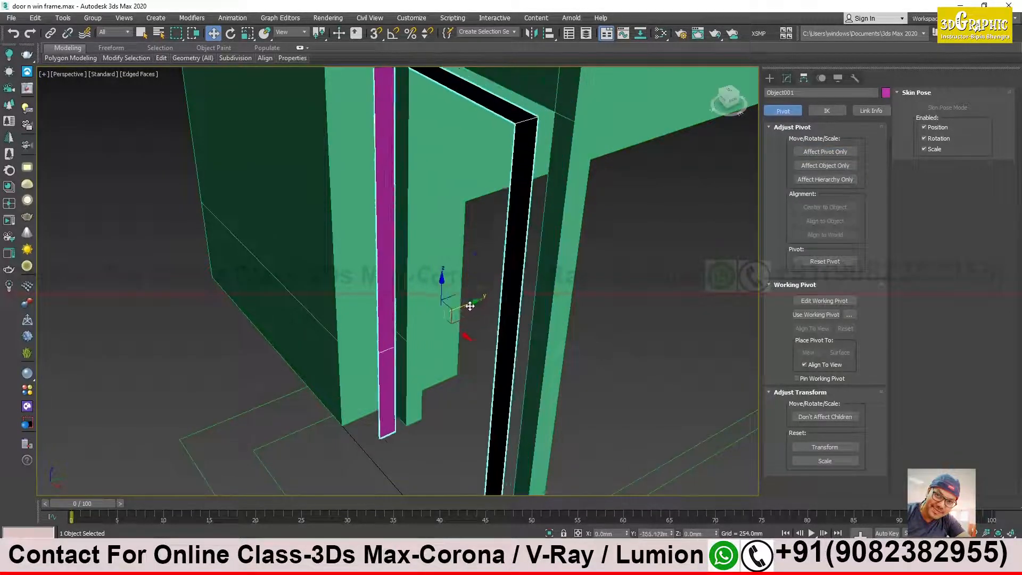
pyautogui.moveTo(470, 306); pyautogui.dragTo(373, 367, button='middle')
pyautogui.scroll(-2, 295, 375)
pyautogui.hotkey('ctrl', 'z')
# Step: Apply a Shell modifier to the magenta door frame surface
pyautogui.keyDown('alt'); pyautogui.moveTo(398, 315); pyautogui.dragTo(367, 302, button='middle'); pyautogui.keyUp('alt')
pyautogui.scroll(2, 356, 304)
pyautogui.moveTo(319, 243); pyautogui.dragTo(330, 287, button='middle')
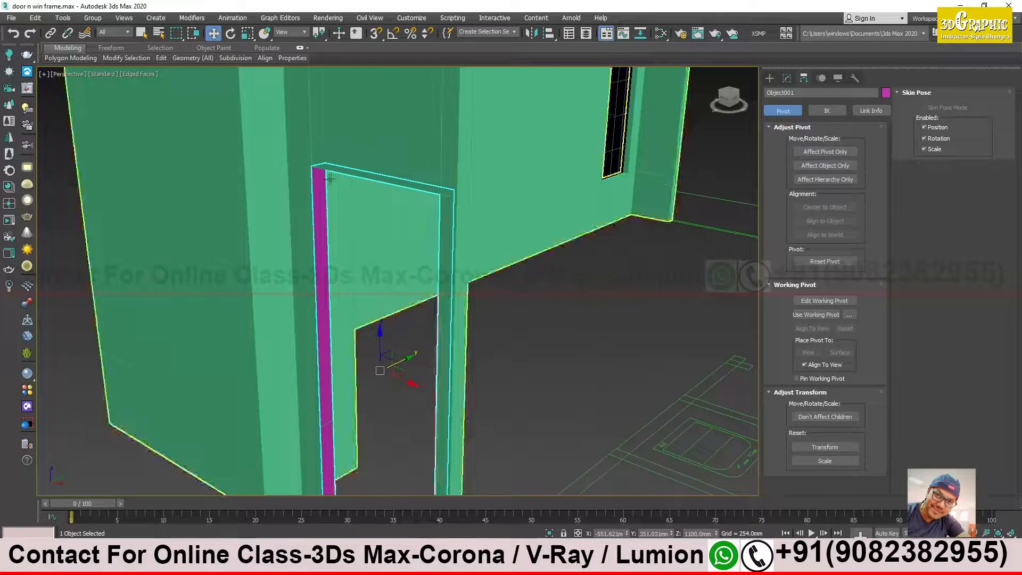
pyautogui.scroll(2, 330, 180)
pyautogui.moveTo(320, 184); pyautogui.dragTo(326, 157, button='middle')
pyautogui.click(787, 77)
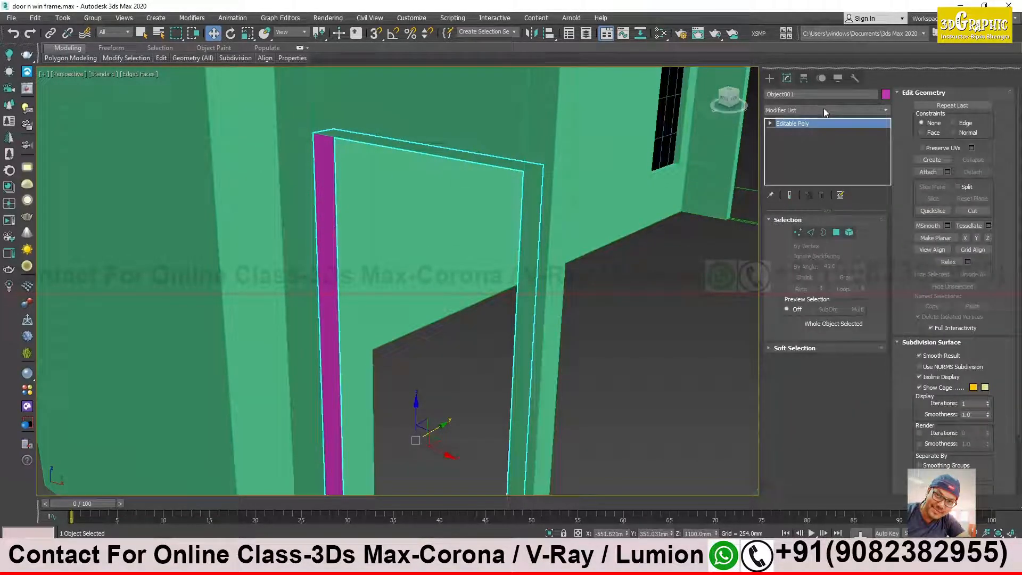
pyautogui.click(823, 109)
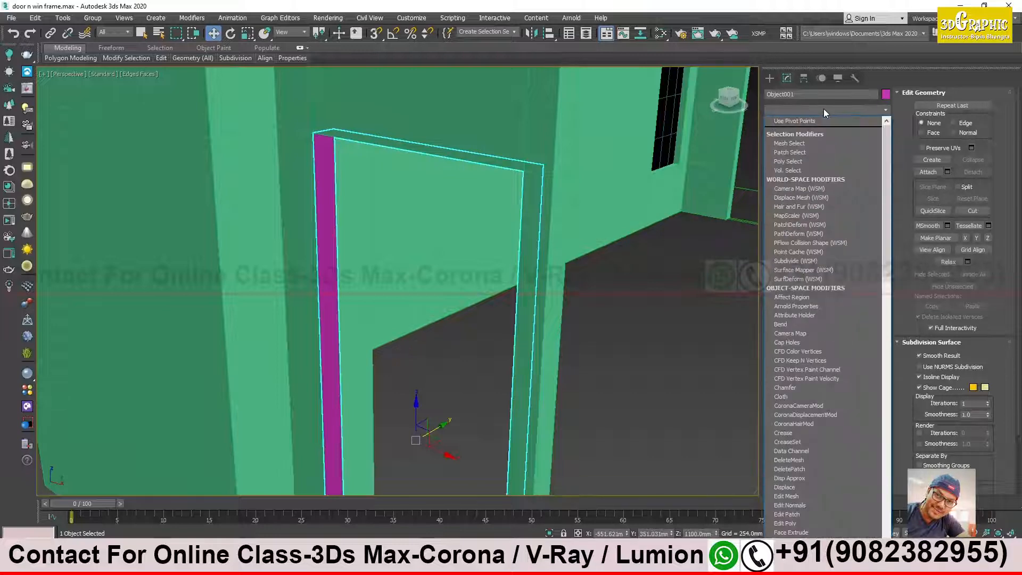
pyautogui.write('sh')
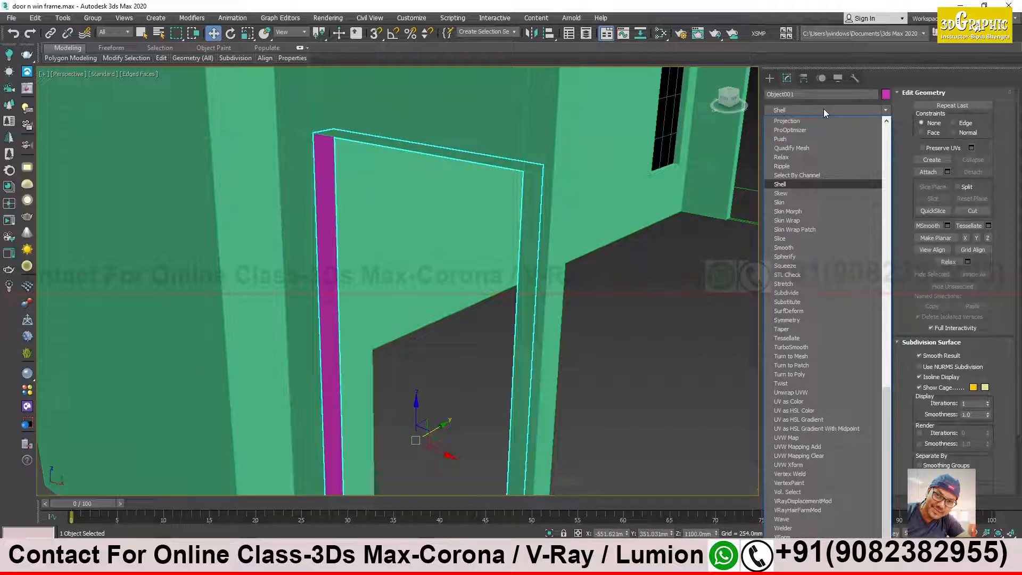
pyautogui.press('Return')
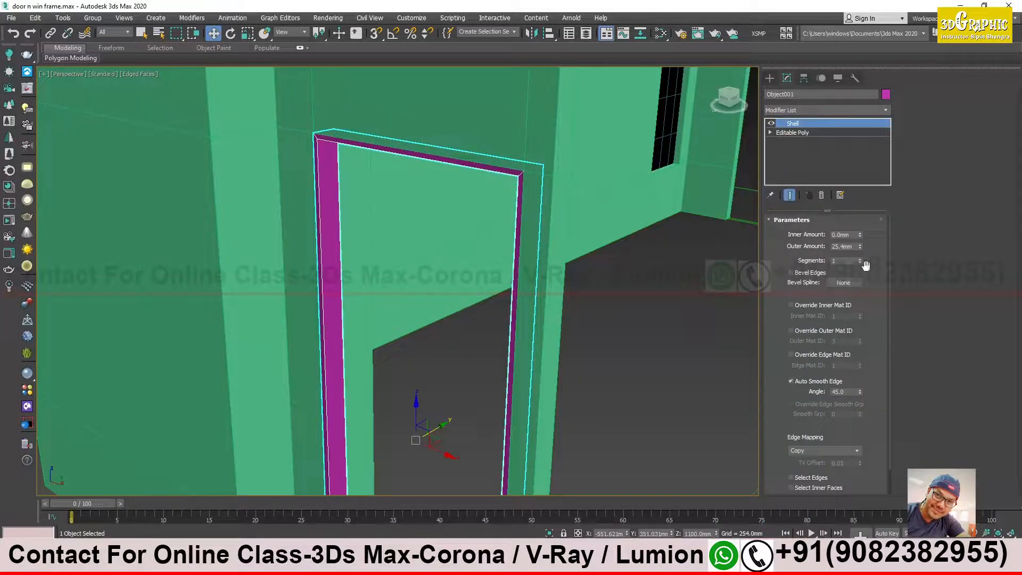
# Step: Set the Shell's outer amount to about 33.78 mm to thicken the door frame
pyautogui.keyDown('alt'); pyautogui.moveTo(456, 247); pyautogui.dragTo(427, 213, button='middle'); pyautogui.keyUp('alt')
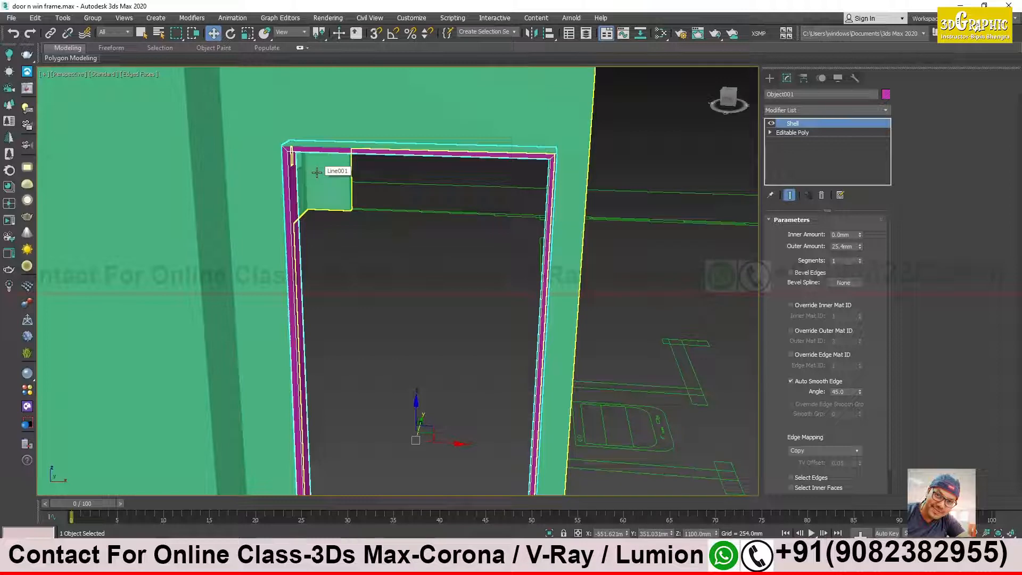
pyautogui.scroll(4, 544, 173)
pyautogui.keyDown('alt'); pyautogui.moveTo(545, 168); pyautogui.dragTo(558, 161, button='middle'); pyautogui.keyUp('alt')
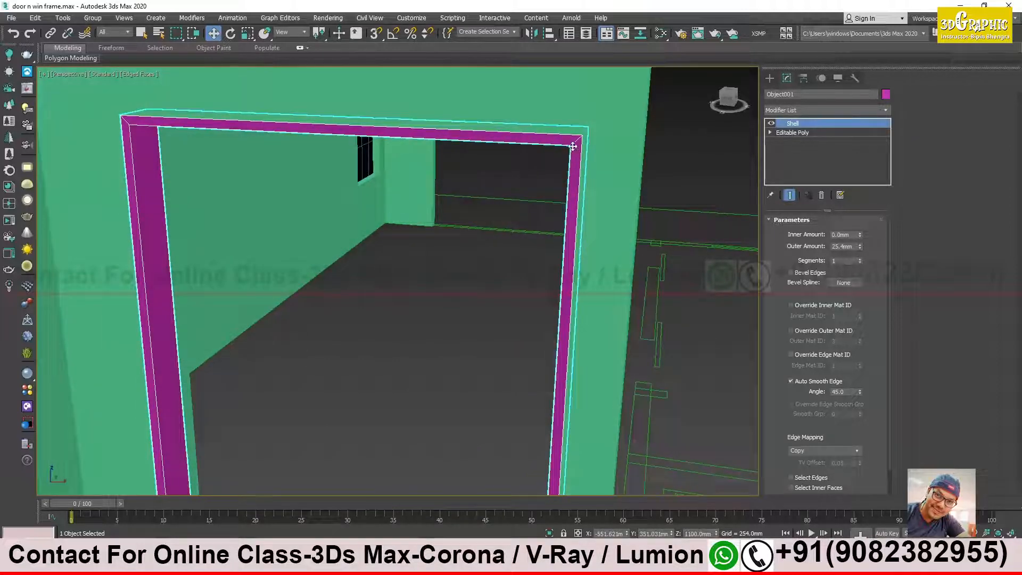
pyautogui.moveTo(860, 247)
pyautogui.mouseDown()
pyautogui.moveTo(861, 219)
pyautogui.moveTo(858, 238)
pyautogui.moveTo(858, 227)
pyautogui.mouseUp()
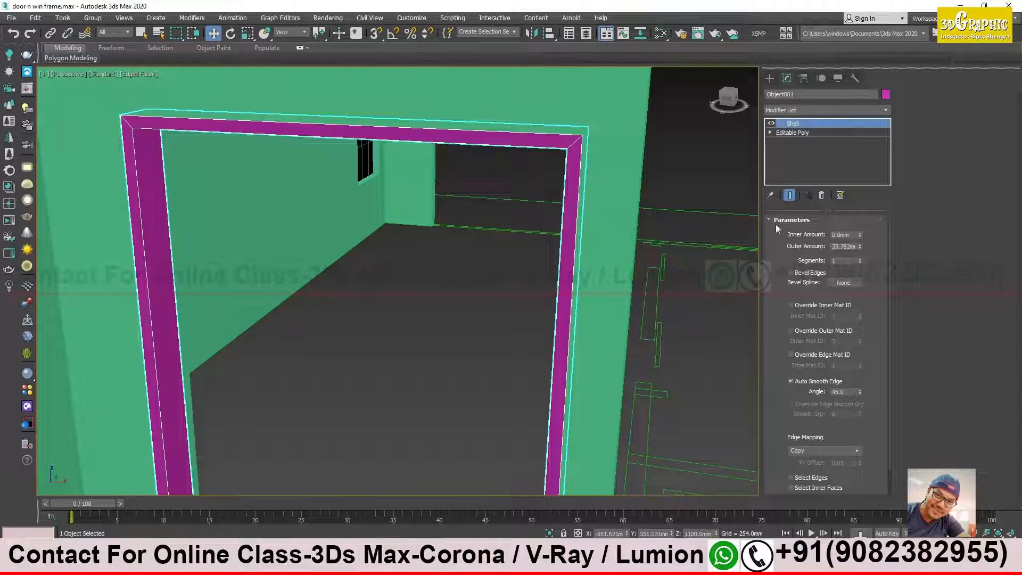
# Step: Enable Straighten Corners in the door frame's Shell modifier
pyautogui.keyDown('alt'); pyautogui.moveTo(512, 192); pyautogui.dragTo(528, 183, button='middle'); pyautogui.keyUp('alt')
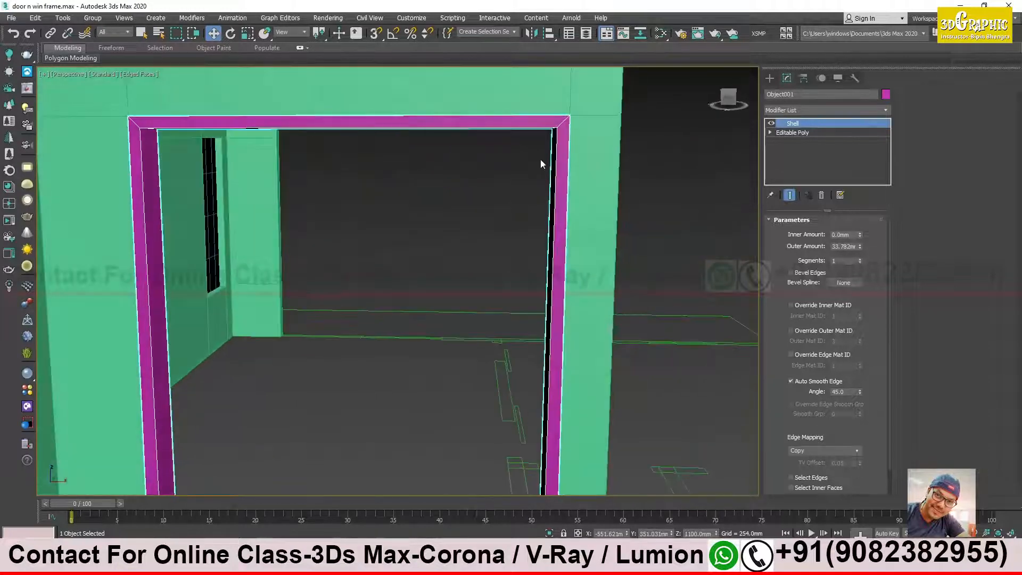
pyautogui.moveTo(415, 192); pyautogui.dragTo(532, 162, button='middle')
pyautogui.keyDown('alt'); pyautogui.moveTo(352, 199); pyautogui.dragTo(362, 201, button='middle'); pyautogui.keyUp('alt')
pyautogui.moveTo(288, 274); pyautogui.dragTo(304, 168, button='middle')
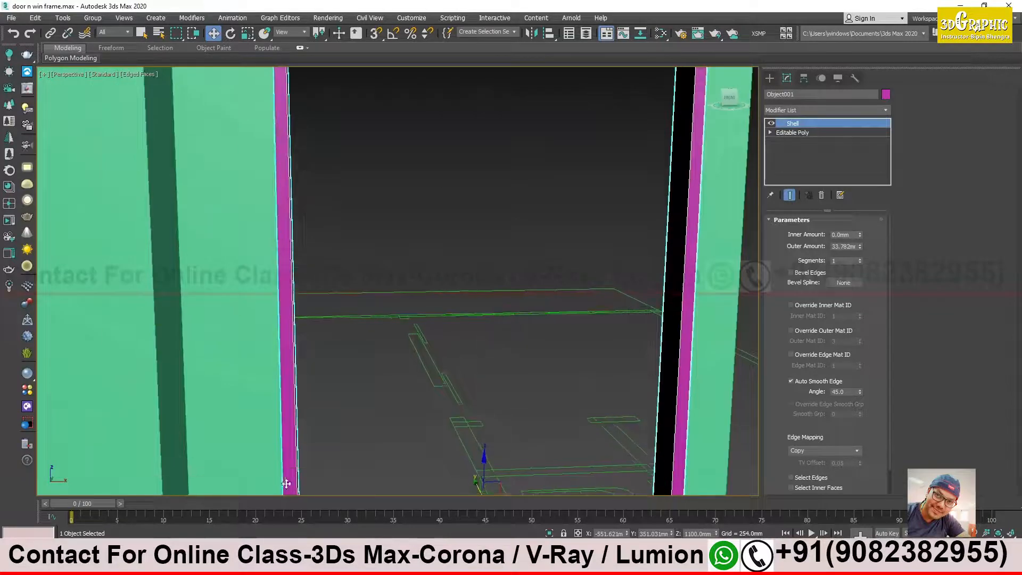
pyautogui.moveTo(338, 315); pyautogui.dragTo(365, 443, button='middle')
pyautogui.scroll(2, 290, 226)
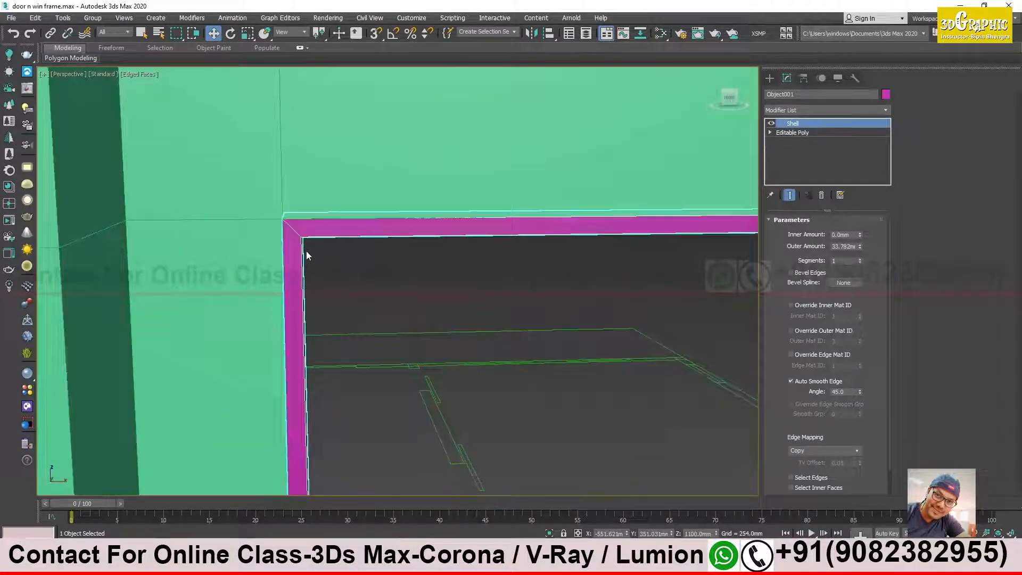
pyautogui.scroll(-2, 441, 260)
pyautogui.moveTo(605, 334); pyautogui.dragTo(574, 298, button='middle')
pyautogui.moveTo(876, 398); pyautogui.dragTo(875, 301)
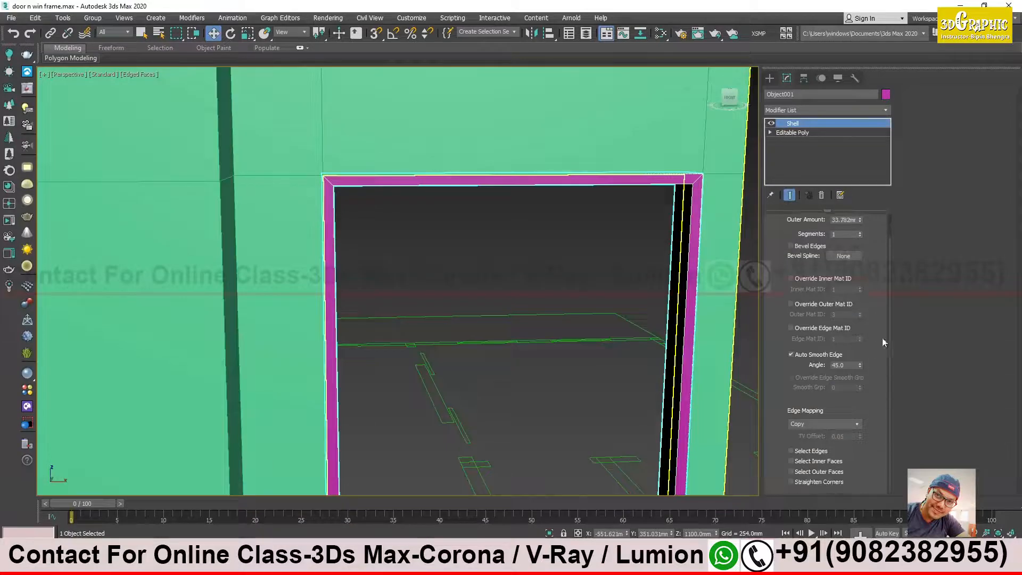
pyautogui.click(794, 483)
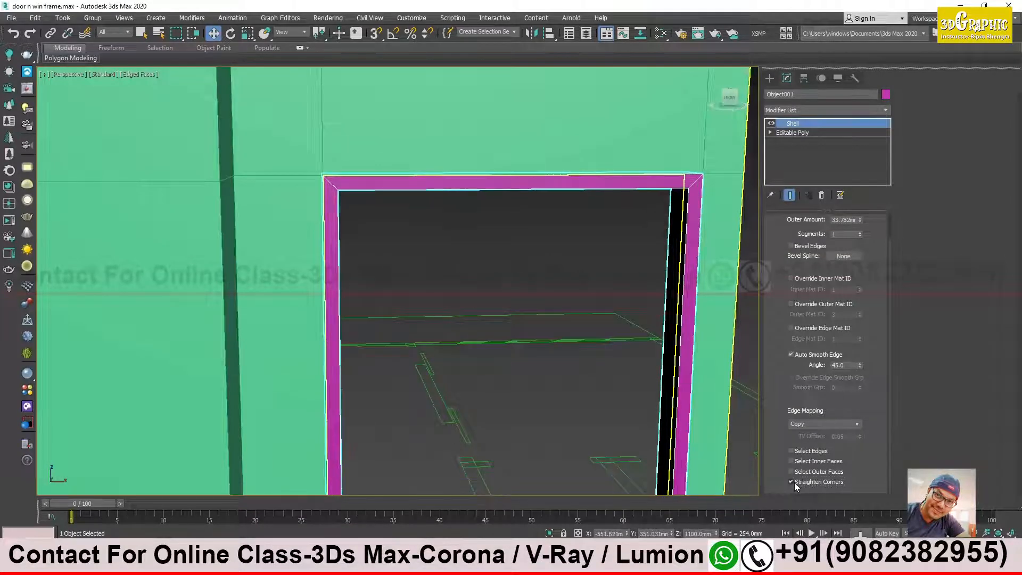
# Step: Examine the shelled door frame along its jambs and head from several angles
pyautogui.keyDown('alt'); pyautogui.moveTo(426, 293); pyautogui.dragTo(346, 382, button='middle'); pyautogui.keyUp('alt')
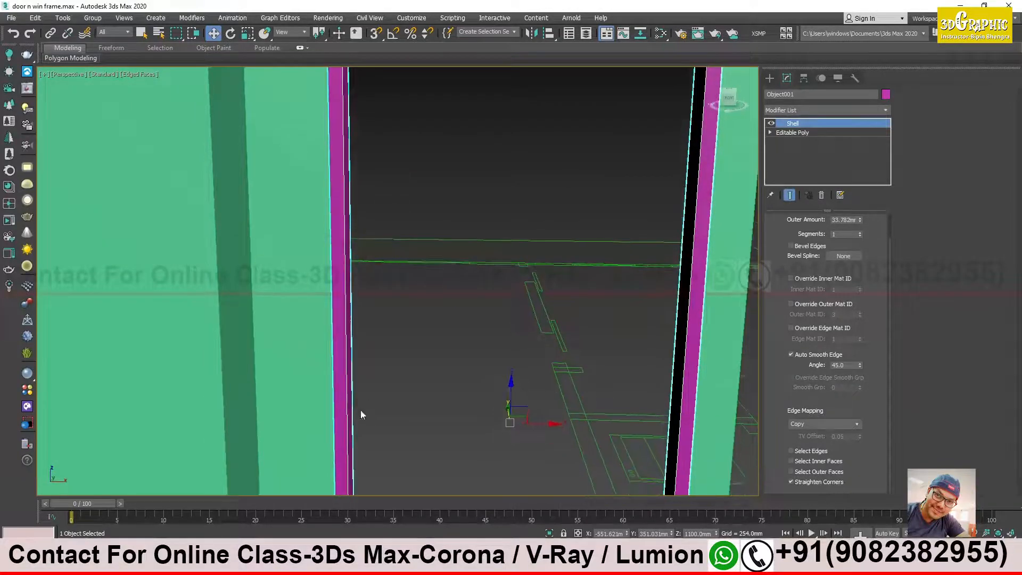
pyautogui.scroll(-10, 362, 414)
pyautogui.keyDown('alt'); pyautogui.moveTo(381, 398); pyautogui.dragTo(373, 373, button='middle'); pyautogui.keyUp('alt')
pyautogui.scroll(6, 393, 334)
pyautogui.scroll(-5, 393, 334)
pyautogui.keyDown('alt'); pyautogui.moveTo(394, 334); pyautogui.dragTo(449, 347, button='middle'); pyautogui.keyUp('alt')
pyautogui.scroll(3, 373, 426)
pyautogui.scroll(-1, 317, 478)
# Step: Switch to the Photos app, examine the front door frame in Studio House Plans 6x8 Shed Roof 1.jpg, and return to 3ds Max
pyautogui.hotkey('alt', 'Tab')
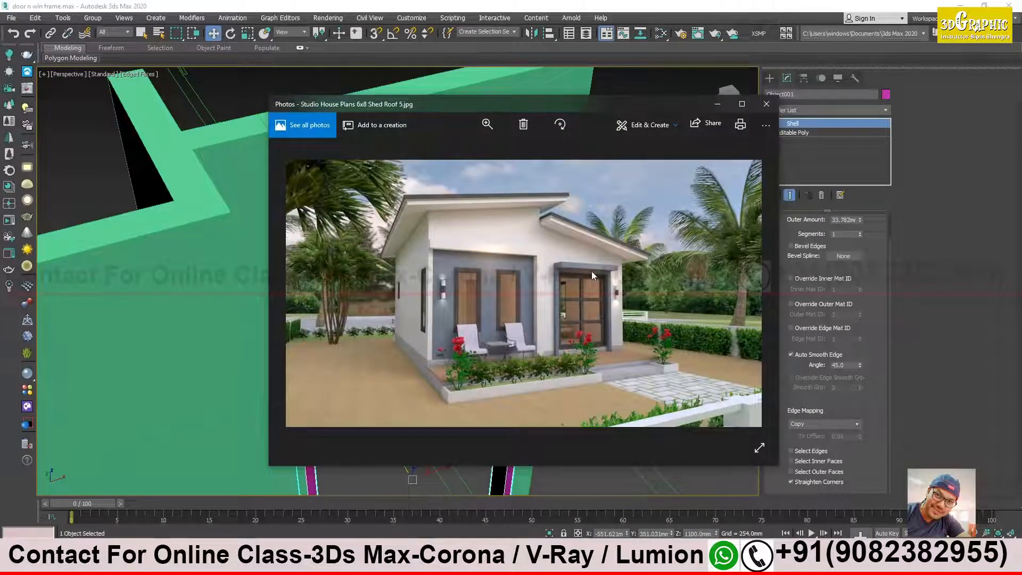
pyautogui.press('Left')
pyautogui.press('Left')
pyautogui.press('Left')
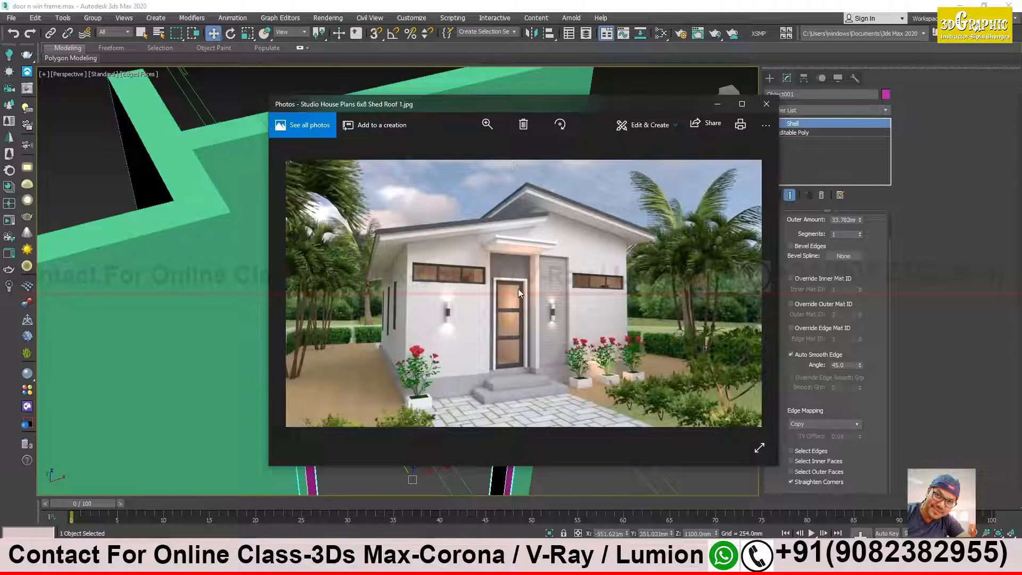
pyautogui.press('Left')
pyautogui.keyDown('ctrl'); pyautogui.scroll(2, 529, 275); pyautogui.keyUp('ctrl')
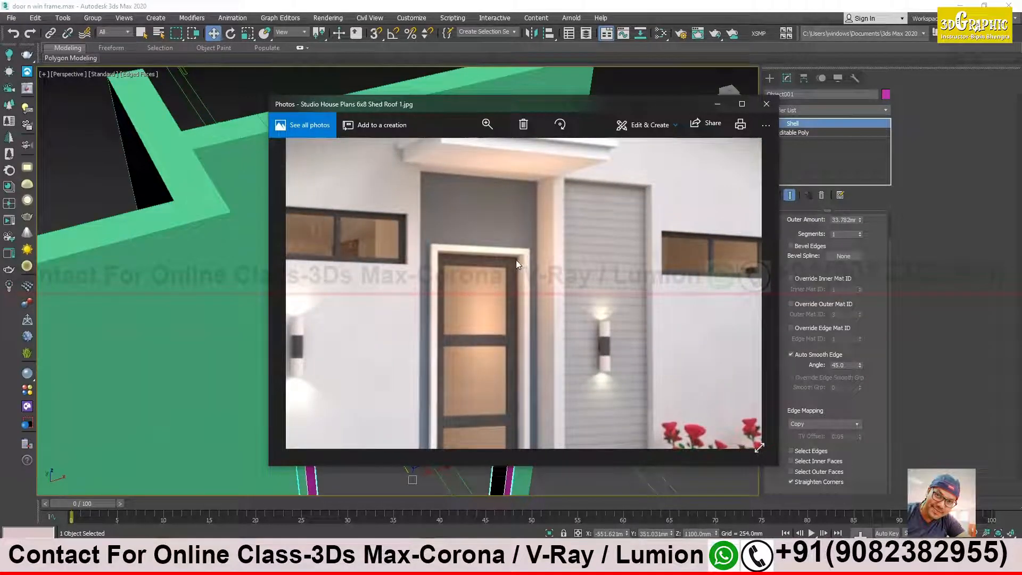
pyautogui.click(717, 104)
# Step: Scale the door frame along Y so it projects slightly beyond the wall faces, and deselect it
pyautogui.keyDown('alt'); pyautogui.moveTo(512, 255); pyautogui.dragTo(462, 329, button='middle'); pyautogui.keyUp('alt')
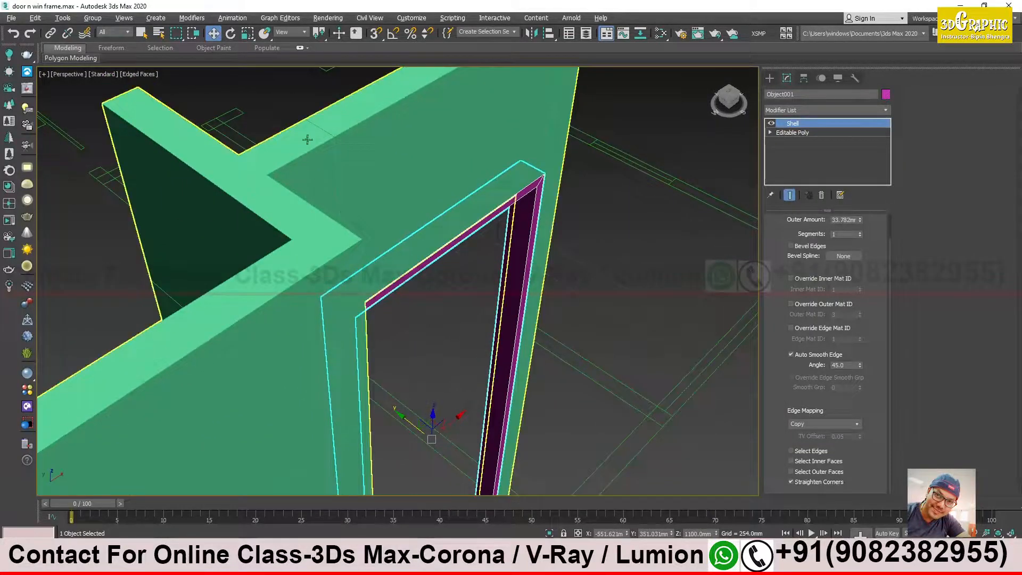
pyautogui.click(247, 34)
pyautogui.keyDown('alt'); pyautogui.moveTo(464, 426); pyautogui.dragTo(503, 457, button='middle'); pyautogui.keyUp('alt')
pyautogui.moveTo(502, 456); pyautogui.dragTo(503, 457)
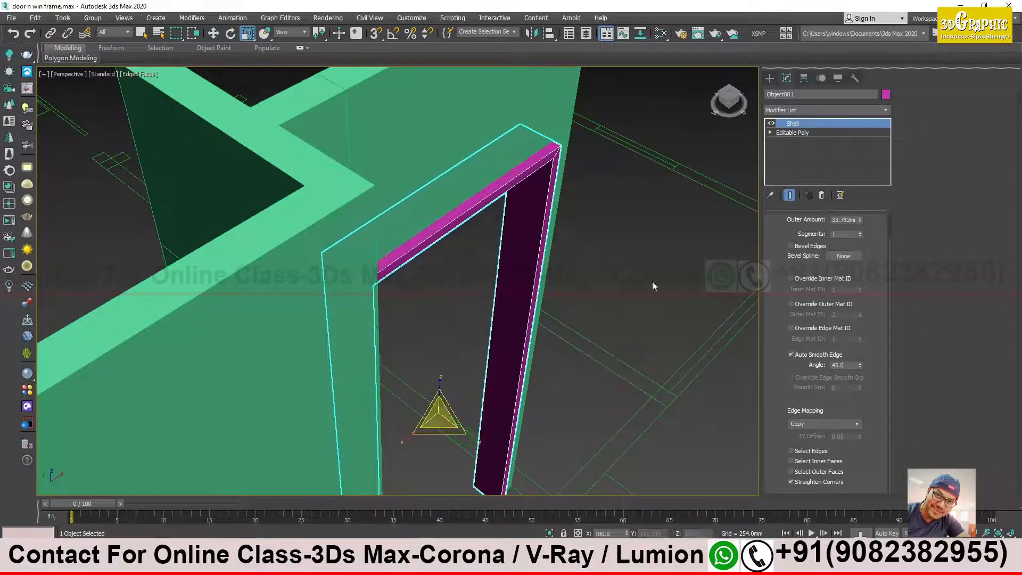
pyautogui.click(657, 317)
# Step: Check how the deepened frame sits in the wall, and reselect it with the Move tool active
pyautogui.scroll(-10, 657, 318)
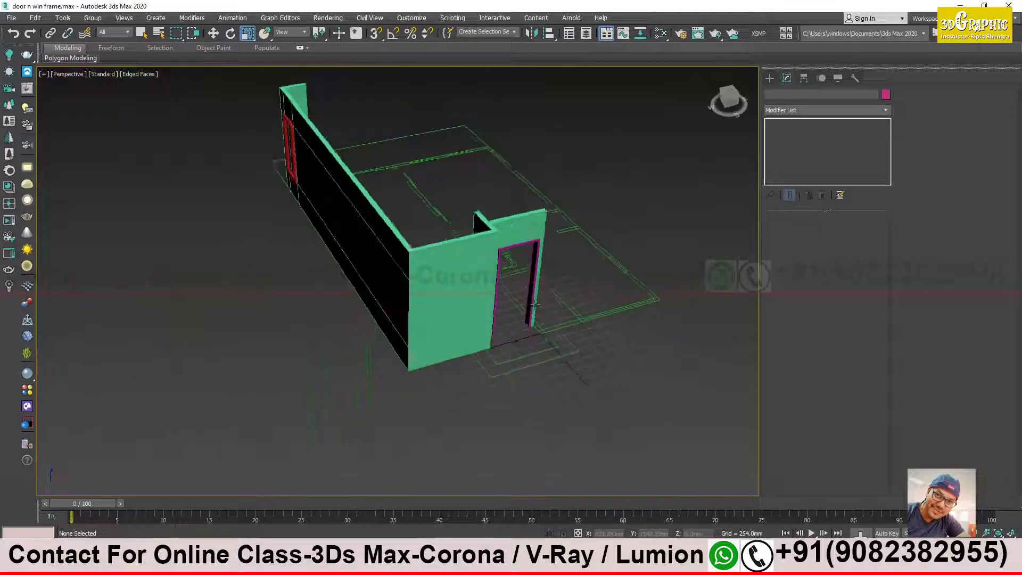
pyautogui.scroll(5, 533, 234)
pyautogui.keyDown('alt'); pyautogui.moveTo(602, 268); pyautogui.dragTo(519, 246, button='middle'); pyautogui.keyUp('alt')
pyautogui.scroll(2, 519, 246)
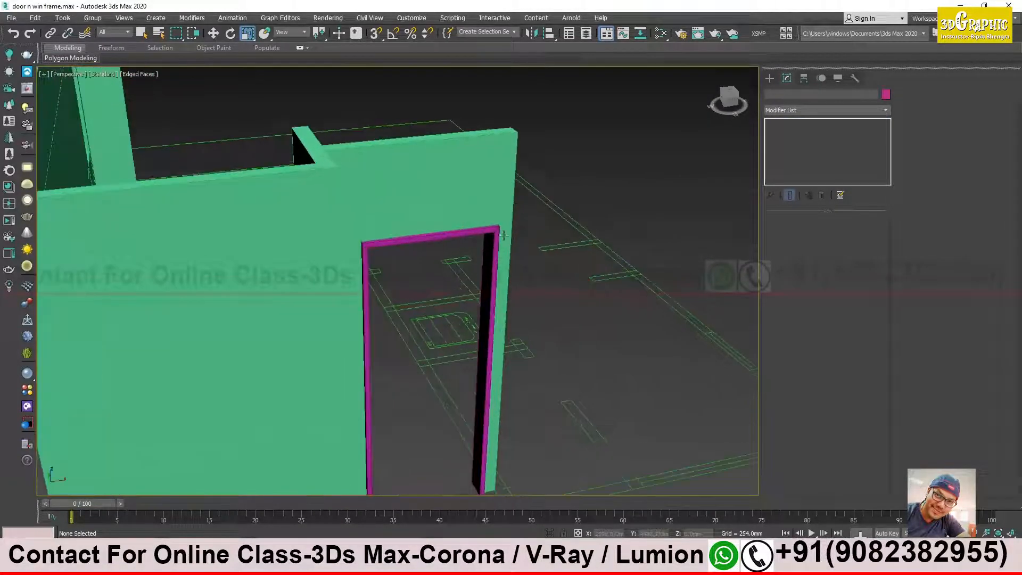
pyautogui.click(478, 244)
pyautogui.press('w')
pyautogui.keyDown('alt'); pyautogui.moveTo(494, 290); pyautogui.dragTo(401, 255, button='middle'); pyautogui.keyUp('alt')
pyautogui.keyDown('alt'); pyautogui.moveTo(495, 441); pyautogui.dragTo(463, 421, button='middle'); pyautogui.keyUp('alt')
# Step: Check the full front view of the house in the Photos app and return to 3ds Max
pyautogui.moveTo(273, 564)
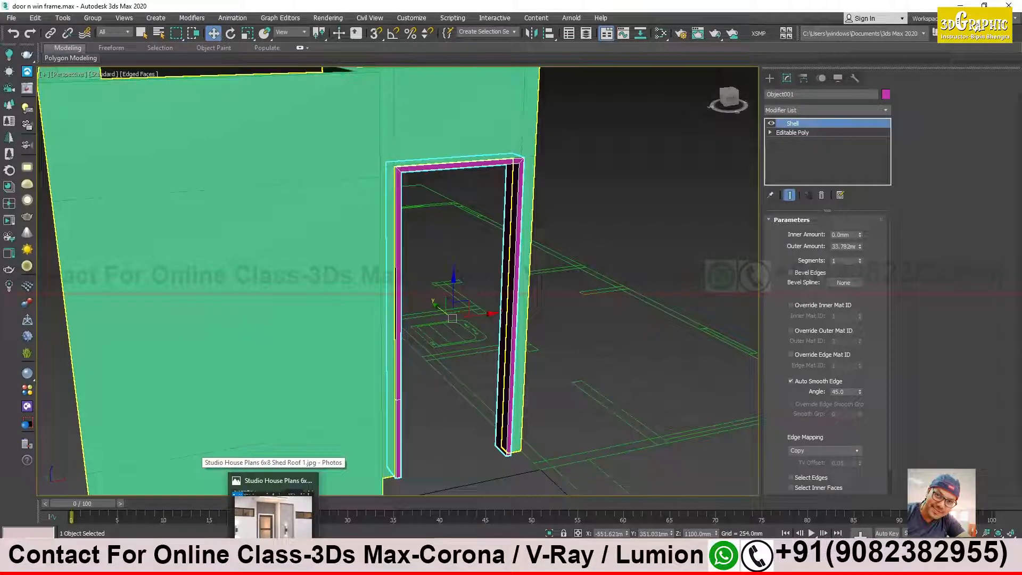
pyautogui.click(273, 511)
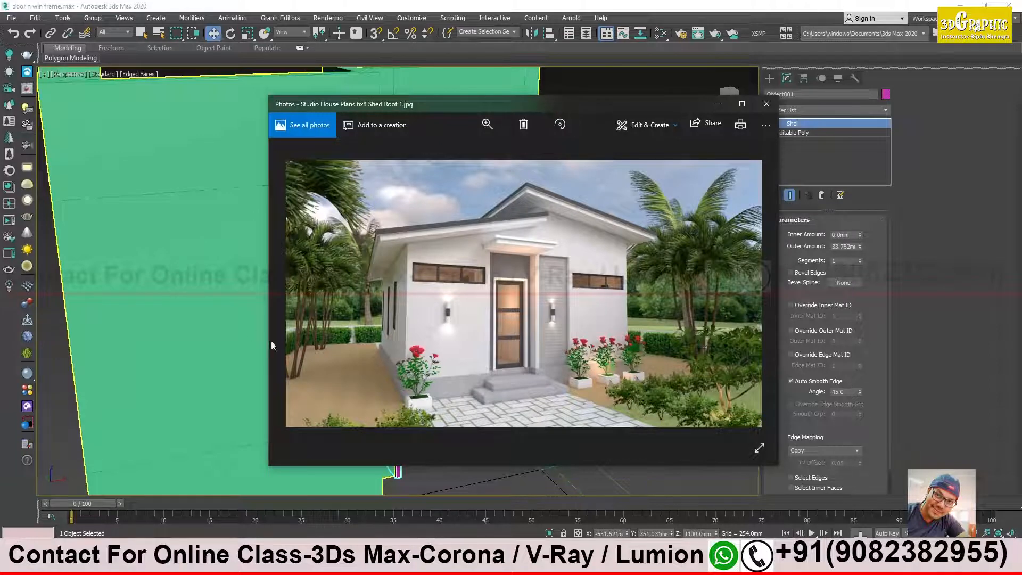
pyautogui.click(717, 104)
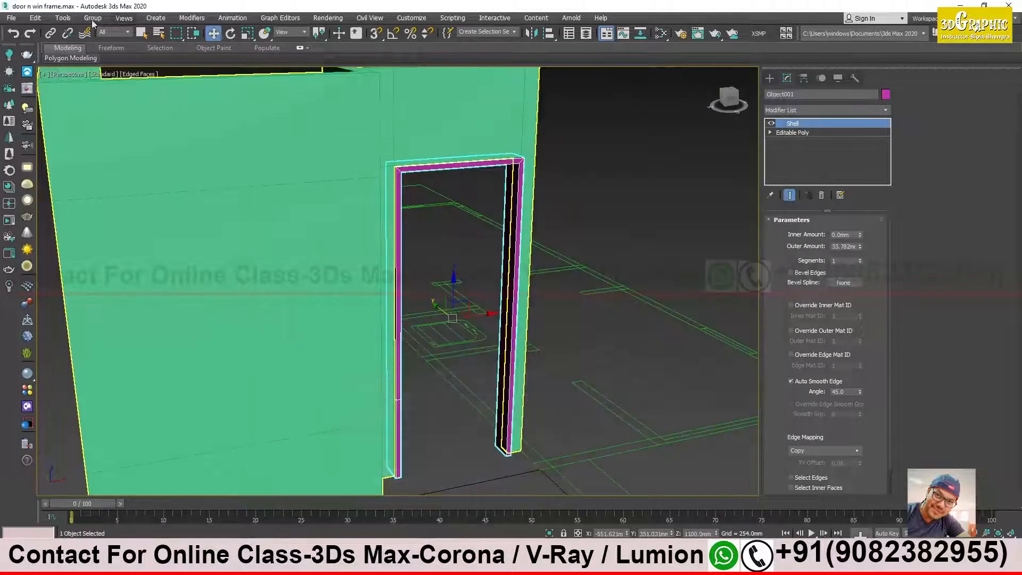
# Step: Open Studio House Plans 6x8 Shed Roof 1.jpg from the 3d reference folder in 3ds Max's image viewer, using the folder's copied path
pyautogui.click(11, 19)
pyautogui.click(39, 85)
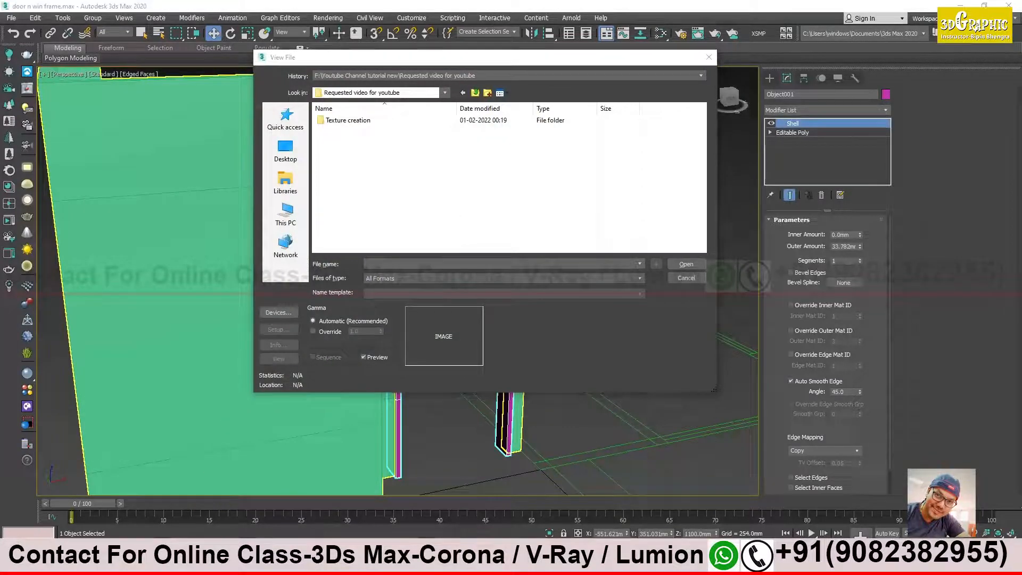
pyautogui.hotkey('alt', 'Tab')
pyautogui.click(791, 240)
pyautogui.hotkey('ctrl', 'c')
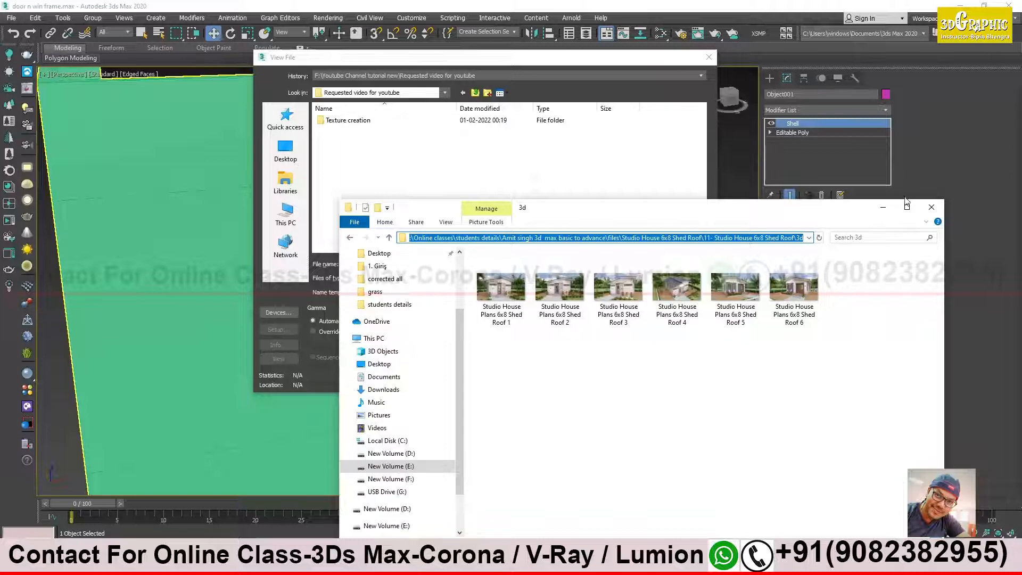
pyautogui.click(884, 207)
pyautogui.hotkey('ctrl', 'v')
pyautogui.press('Return')
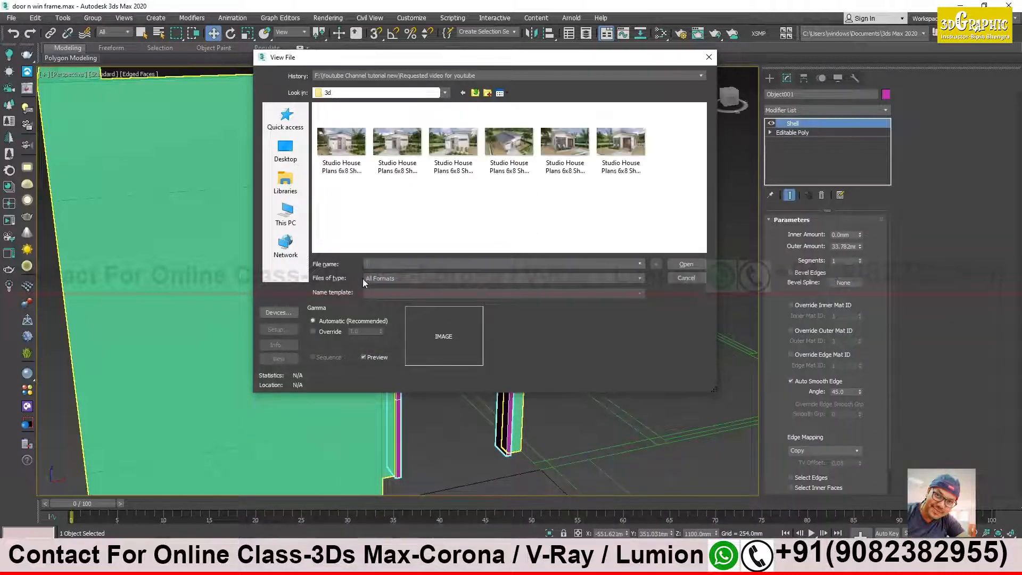
pyautogui.doubleClick(351, 175)
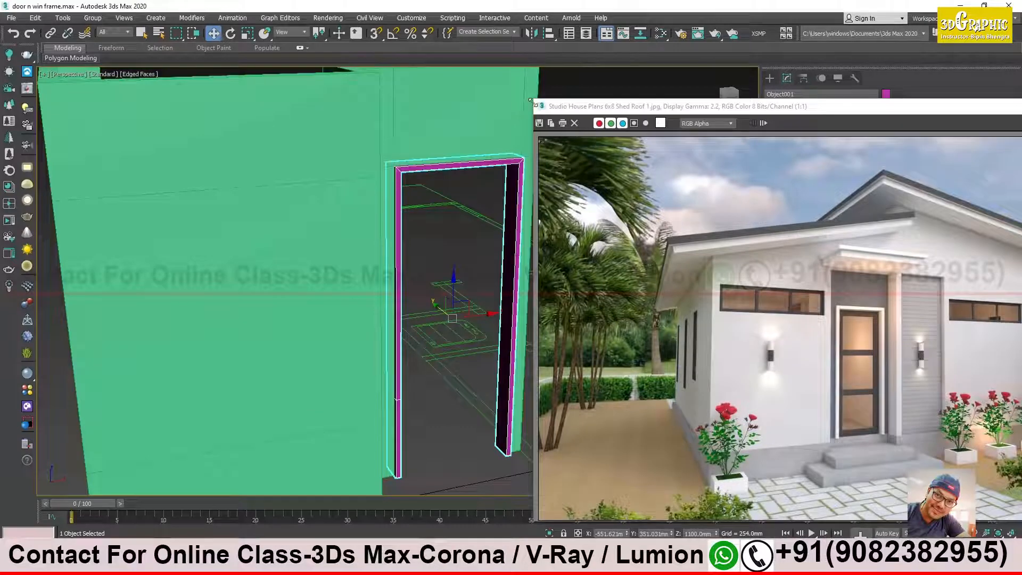
# Step: Shrink the reference image window, place it over the viewport's upper-left corner, and frame the front door in it
pyautogui.moveTo(531, 101); pyautogui.dragTo(820, 328)
pyautogui.moveTo(933, 330); pyautogui.dragTo(166, 79)
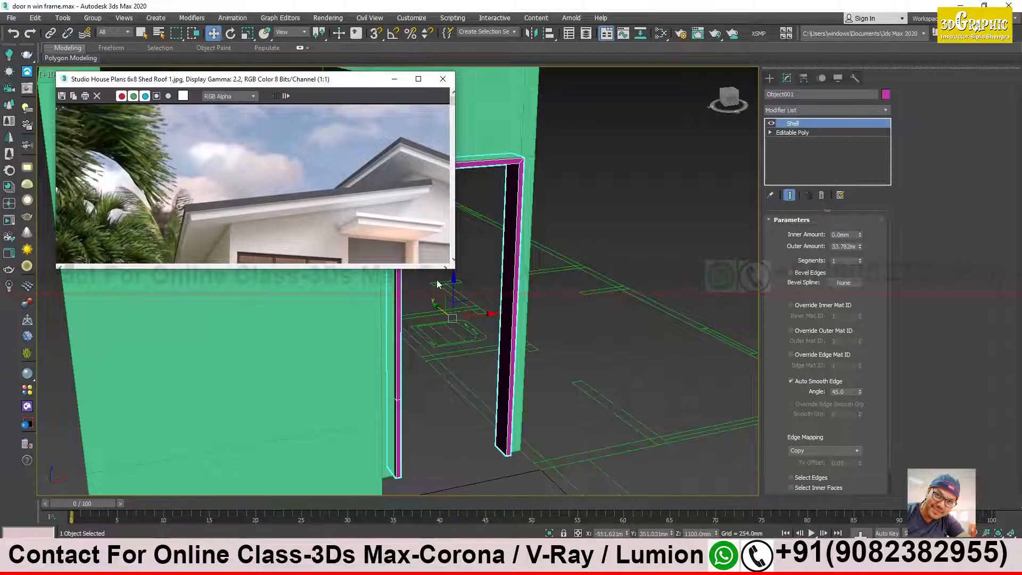
pyautogui.moveTo(450, 266); pyautogui.dragTo(438, 414)
pyautogui.scroll(1, 350, 345)
pyautogui.scroll(-2, 350, 345)
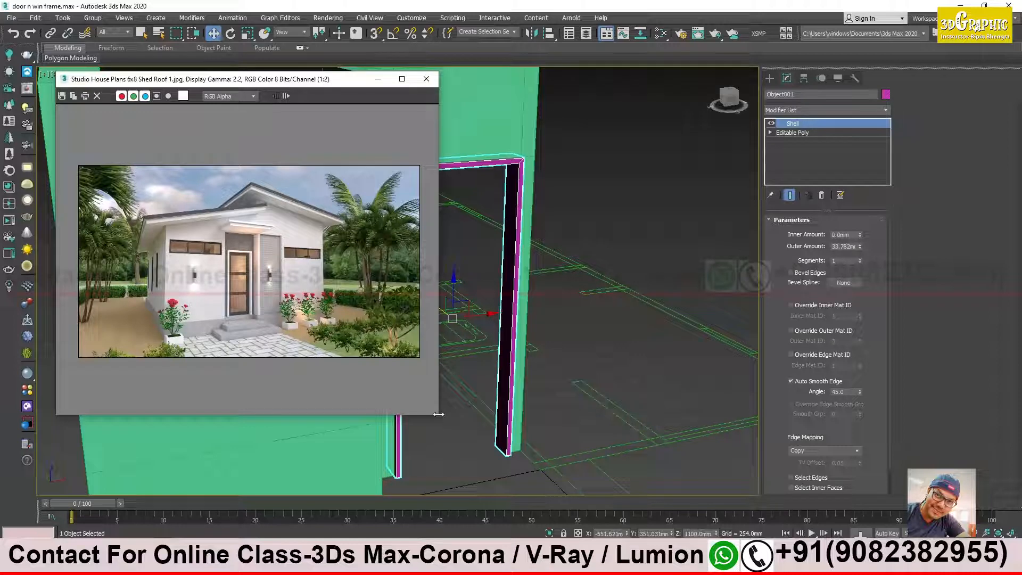
pyautogui.moveTo(438, 415); pyautogui.dragTo(260, 282)
pyautogui.scroll(1, 212, 223)
pyautogui.moveTo(217, 221); pyautogui.dragTo(160, 195, button='middle')
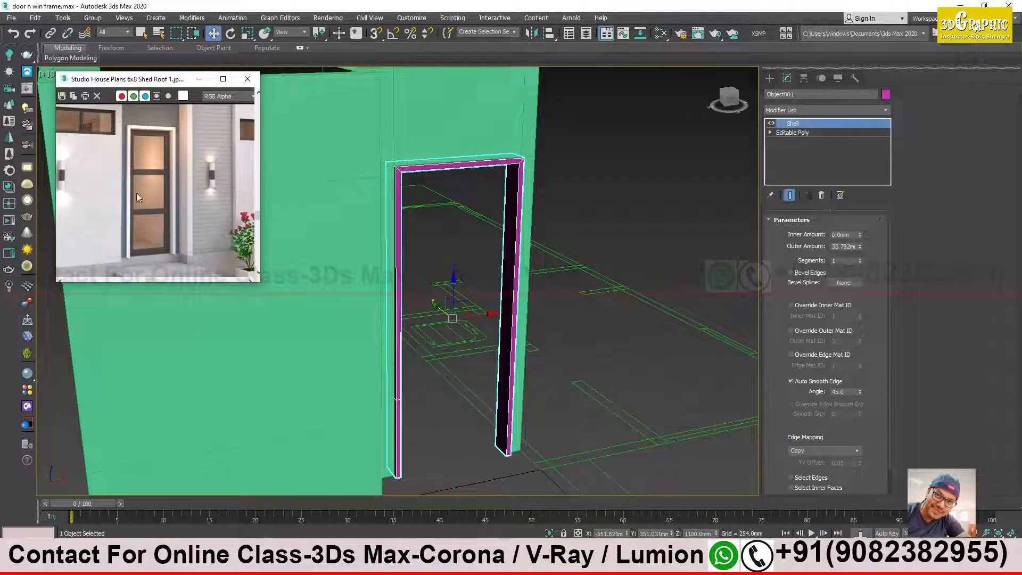
pyautogui.moveTo(494, 266)
pyautogui.keyDown('alt'); pyautogui.mouseDown(button='middle')
pyautogui.moveTo(448, 261)
pyautogui.moveTo(478, 262)
pyautogui.mouseUp(button='middle'); pyautogui.keyUp('alt')
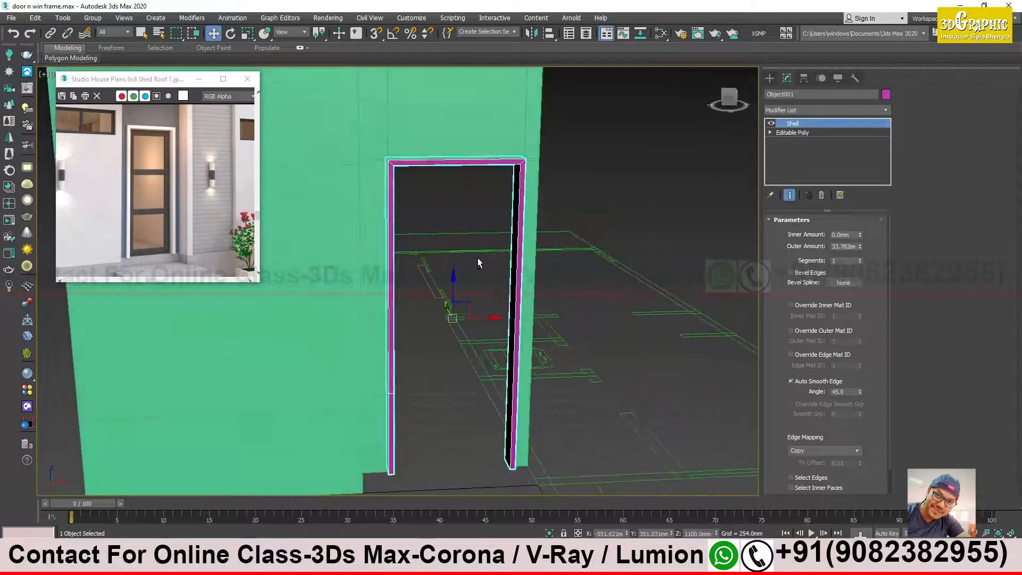
# Step: Draw a box with AutoGrid on the wall face covering the door opening, about 2446 mm tall and 58 mm thick
pyautogui.keyDown('alt'); pyautogui.moveTo(126, 143); pyautogui.dragTo(162, 154, button='middle'); pyautogui.keyUp('alt')
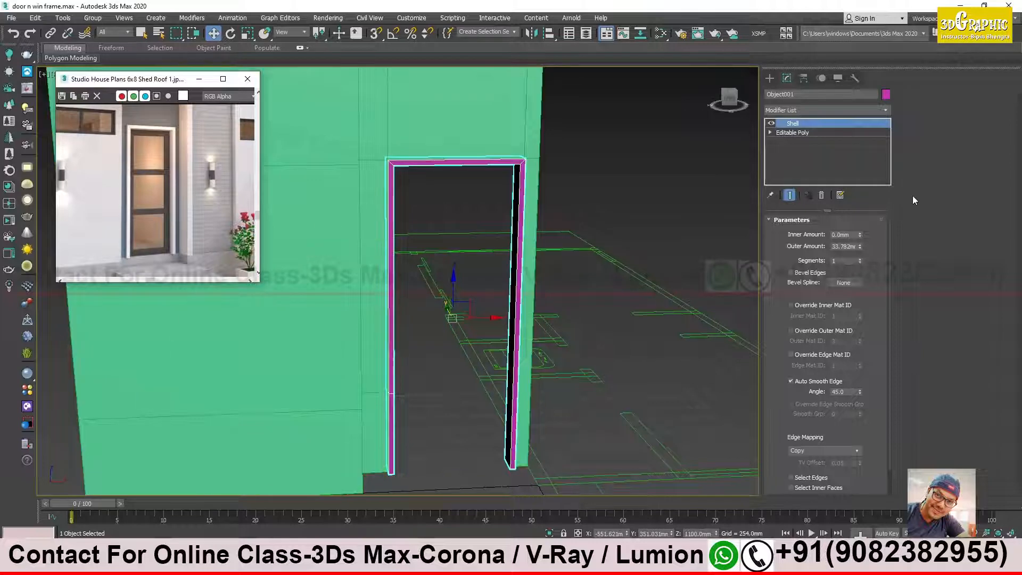
pyautogui.click(769, 80)
pyautogui.click(805, 143)
pyautogui.keyDown('alt'); pyautogui.moveTo(536, 308); pyautogui.dragTo(509, 300, button='middle'); pyautogui.keyUp('alt')
pyautogui.keyDown('alt'); pyautogui.moveTo(326, 207); pyautogui.dragTo(304, 192, button='middle'); pyautogui.keyUp('alt')
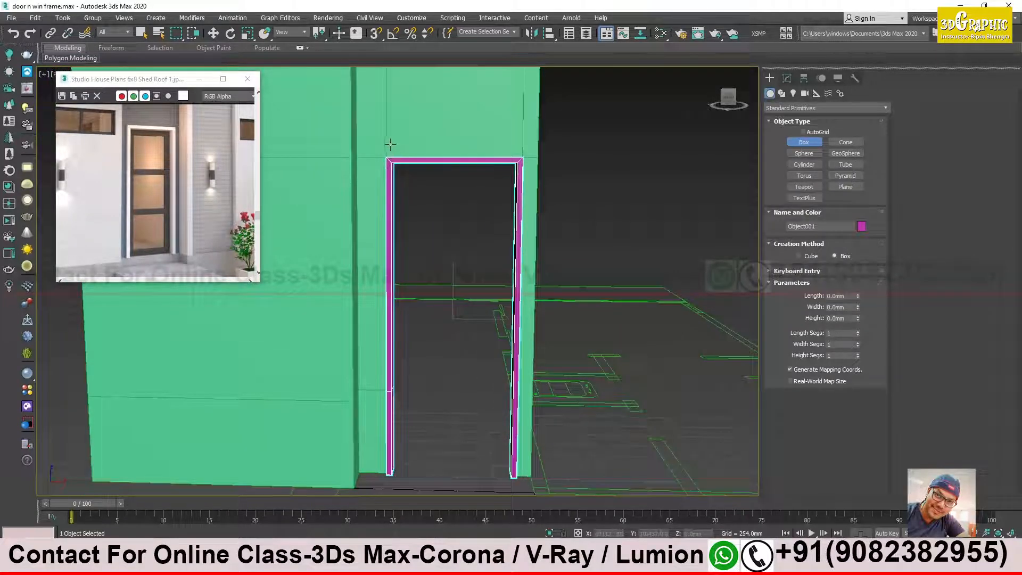
pyautogui.moveTo(453, 314); pyautogui.dragTo(449, 270, button='middle')
pyautogui.keyDown('alt'); pyautogui.moveTo(438, 308); pyautogui.dragTo(390, 219, button='middle'); pyautogui.keyUp('alt')
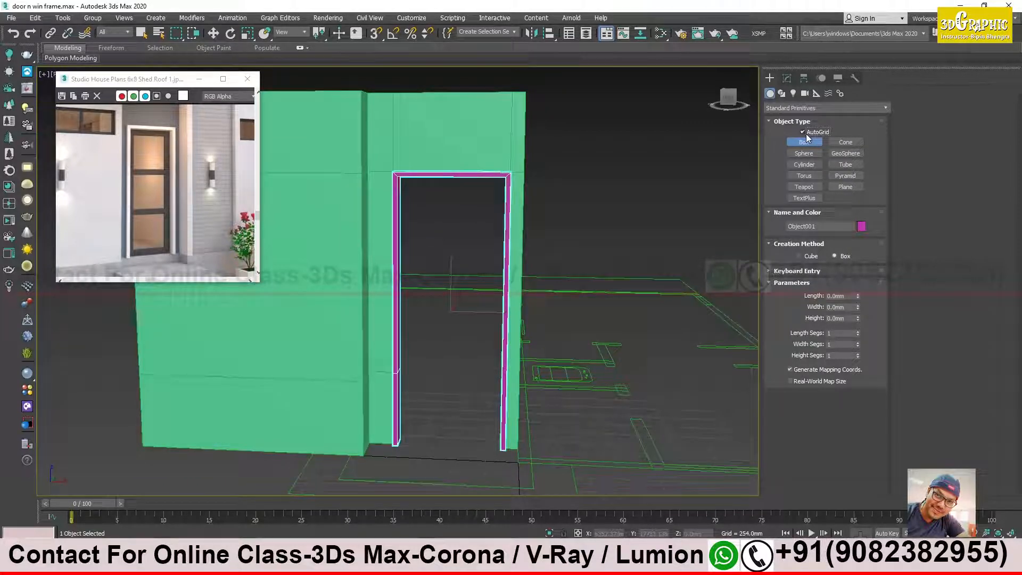
pyautogui.moveTo(539, 186); pyautogui.dragTo(347, 190, button='middle')
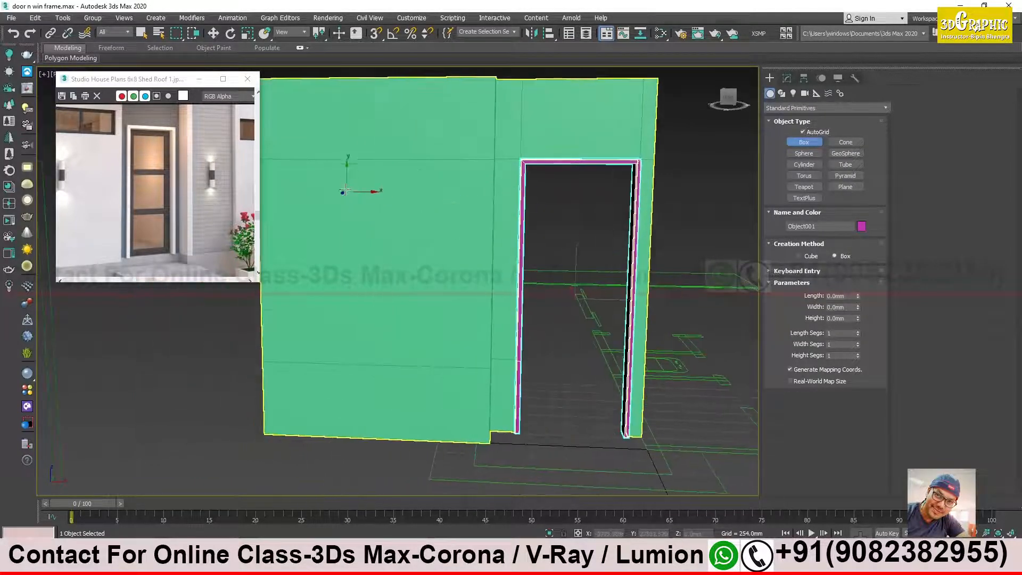
pyautogui.moveTo(474, 354); pyautogui.dragTo(438, 341, button='middle')
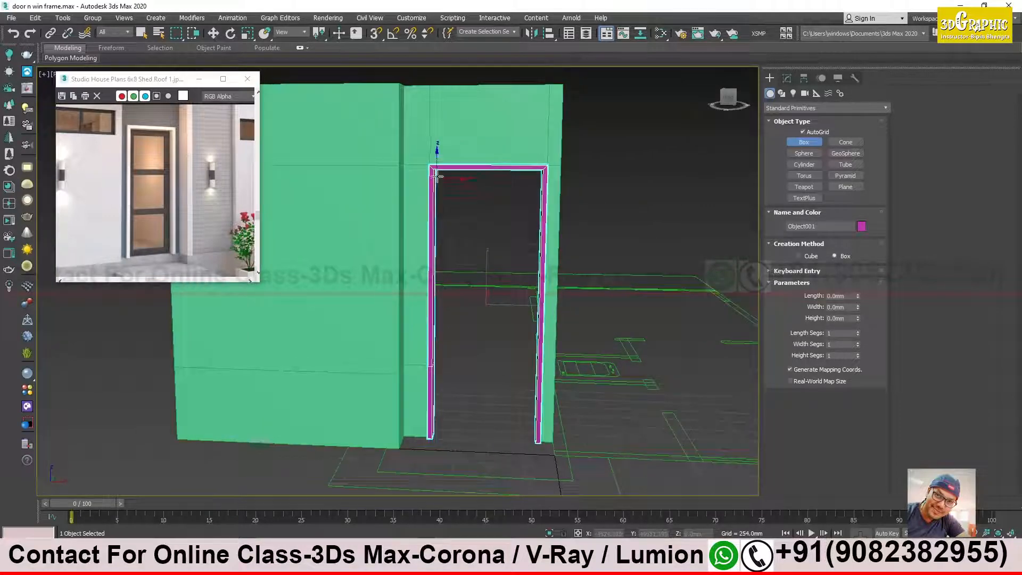
pyautogui.moveTo(408, 192); pyautogui.dragTo(432, 196, button='middle')
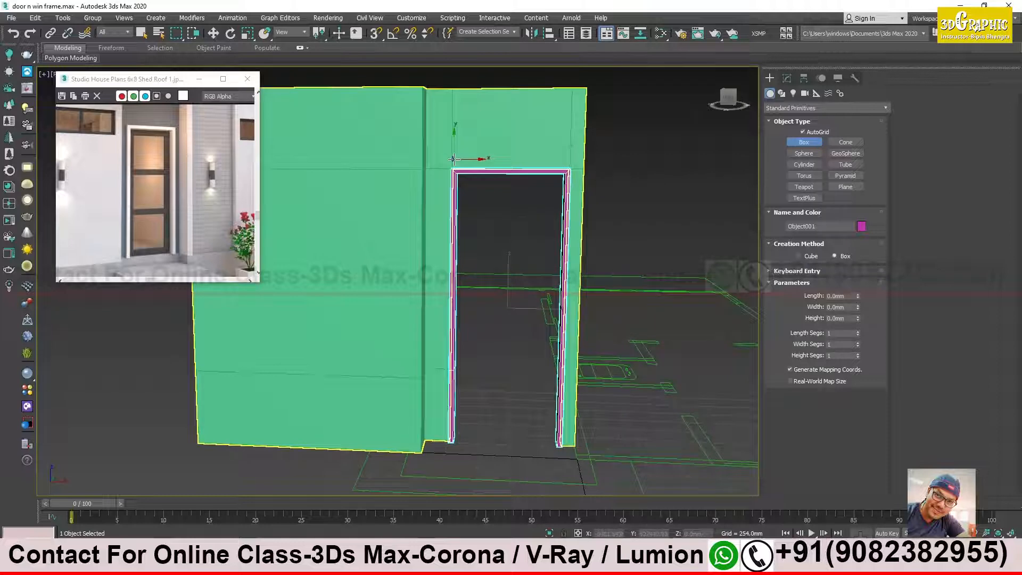
pyautogui.scroll(6, 455, 173)
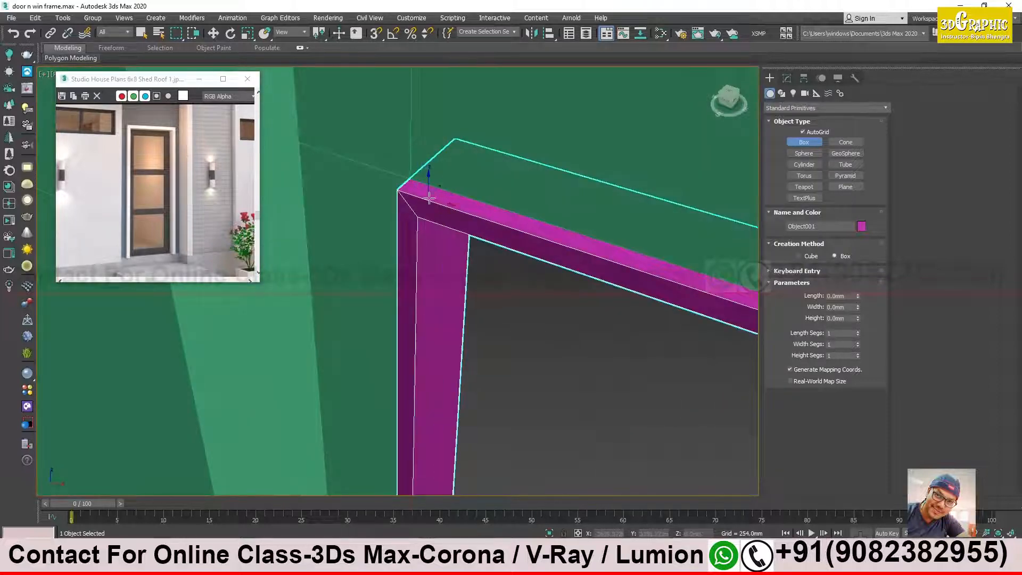
pyautogui.scroll(-6, 453, 196)
pyautogui.scroll(-3, 460, 204)
pyautogui.moveTo(442, 233)
pyautogui.keyDown('alt'); pyautogui.mouseDown(button='middle')
pyautogui.moveTo(448, 245)
pyautogui.moveTo(441, 217)
pyautogui.mouseUp(button='middle'); pyautogui.keyUp('alt')
pyautogui.scroll(-4, 433, 170)
pyautogui.moveTo(414, 131); pyautogui.dragTo(522, 404)
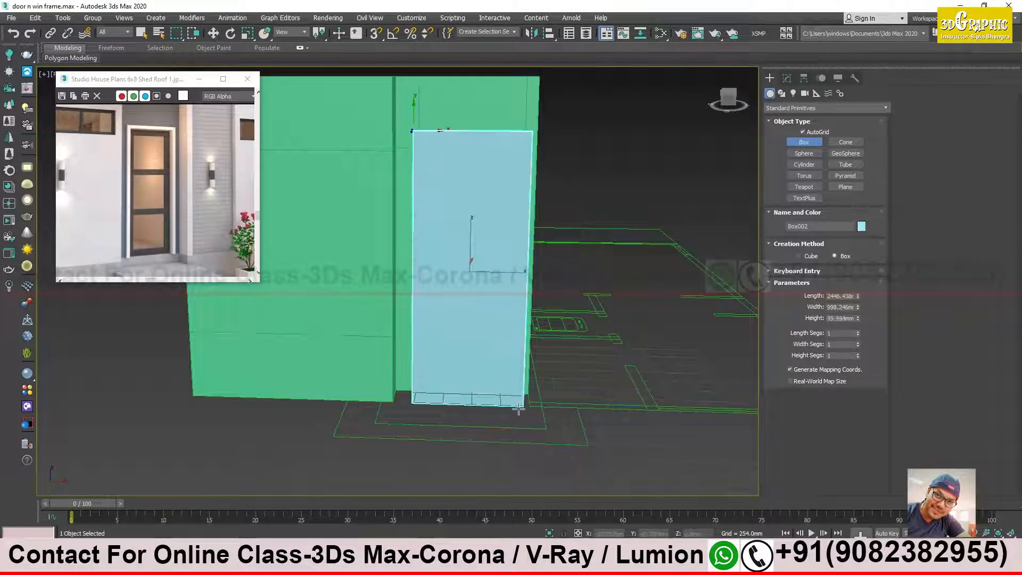
pyautogui.click(520, 410)
pyautogui.keyDown('alt'); pyautogui.moveTo(572, 341); pyautogui.dragTo(509, 370, button='middle'); pyautogui.keyUp('alt')
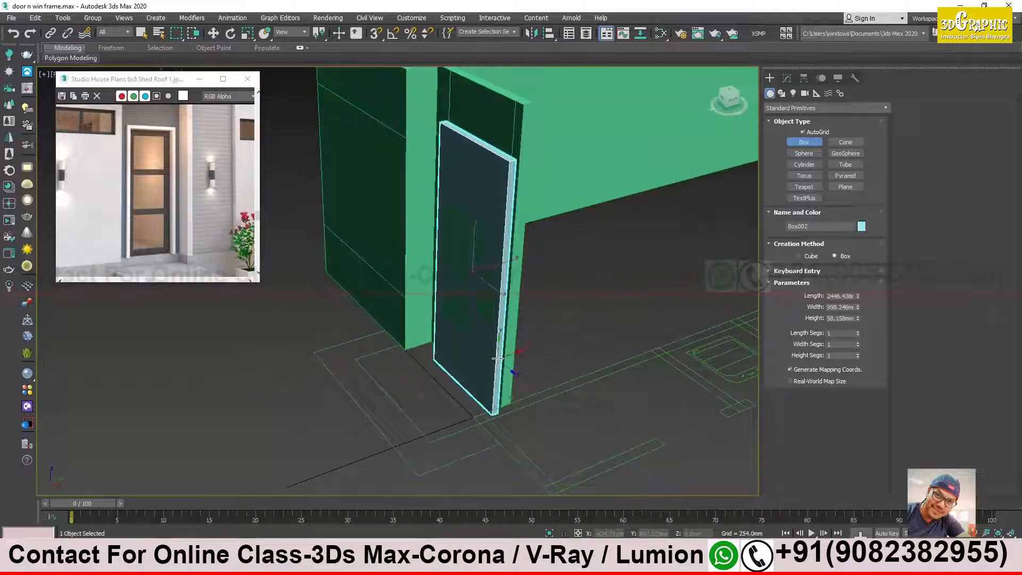
pyautogui.rightClick(508, 370)
# Step: Add an Edit Poly modifier to the new door box and enter Vertex mode
pyautogui.keyDown('alt'); pyautogui.moveTo(500, 300); pyautogui.dragTo(502, 199, button='middle'); pyautogui.keyUp('alt')
pyautogui.scroll(3, 502, 199)
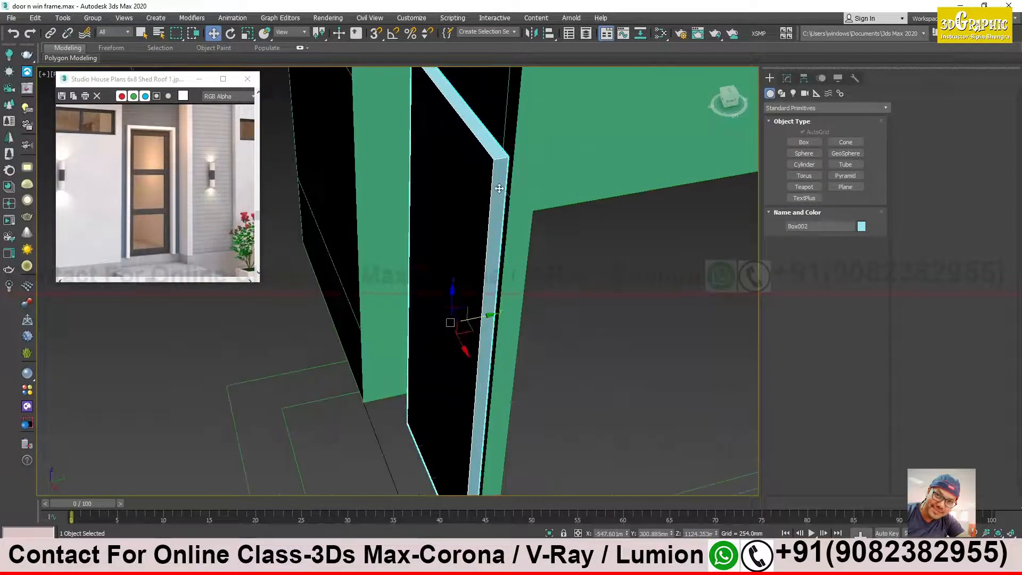
pyautogui.keyDown('alt'); pyautogui.moveTo(496, 251); pyautogui.dragTo(482, 282, button='middle'); pyautogui.keyUp('alt')
pyautogui.scroll(3, 541, 272)
pyautogui.keyDown('alt'); pyautogui.moveTo(541, 272); pyautogui.dragTo(541, 254, button='middle'); pyautogui.keyUp('alt')
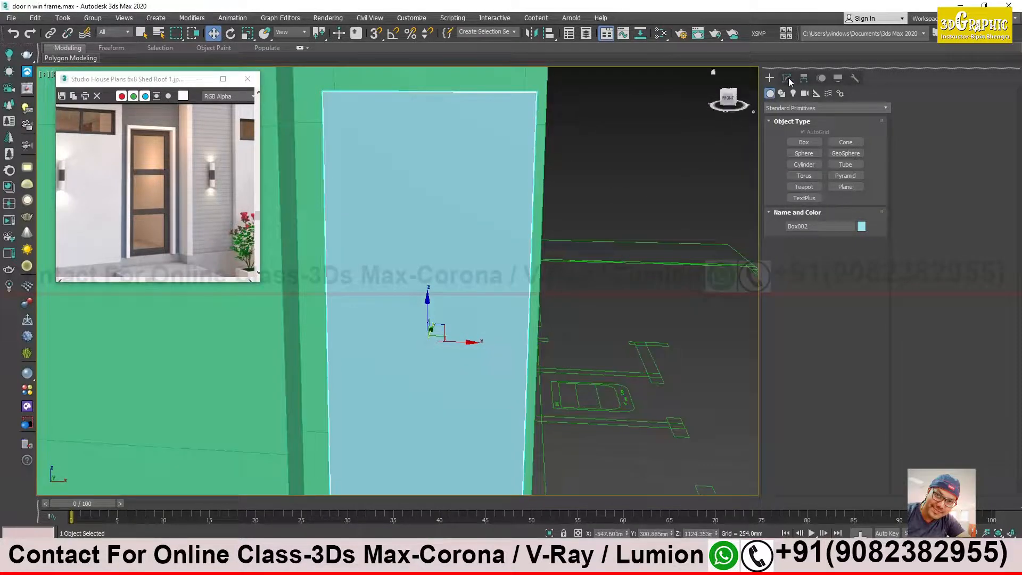
pyautogui.click(788, 78)
pyautogui.click(813, 109)
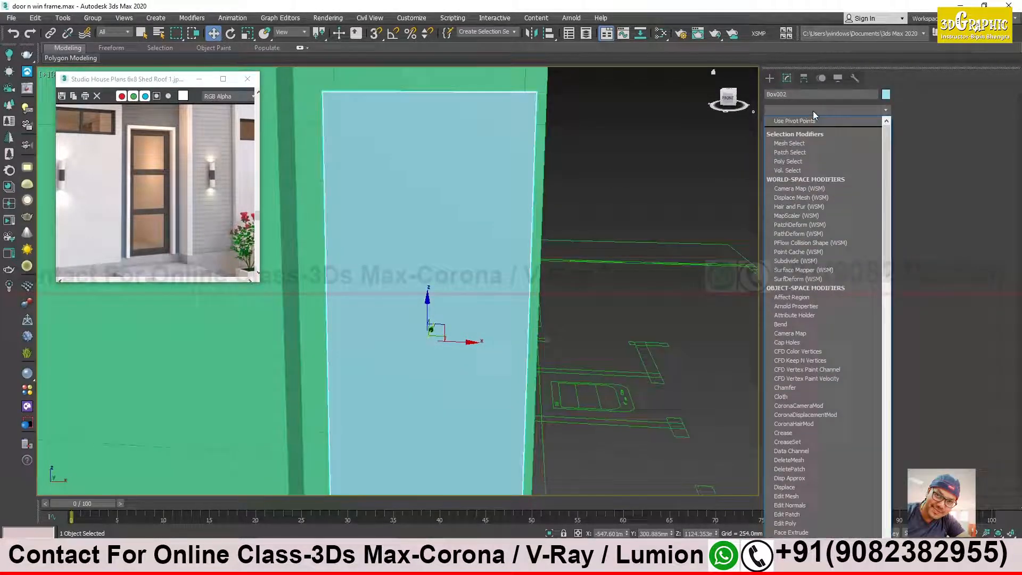
pyautogui.write('edit p')
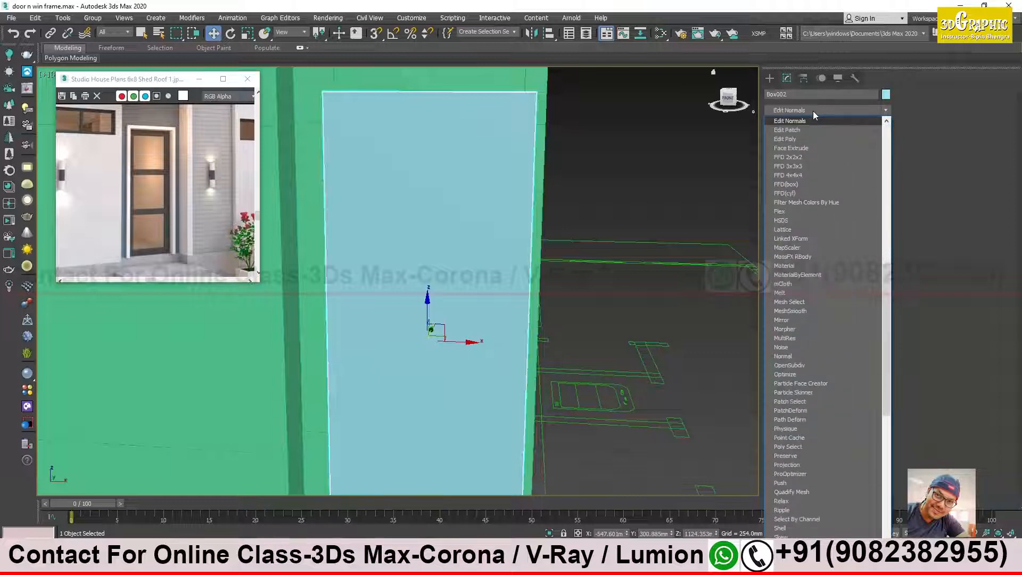
pyautogui.write('oly')
pyautogui.press('Return')
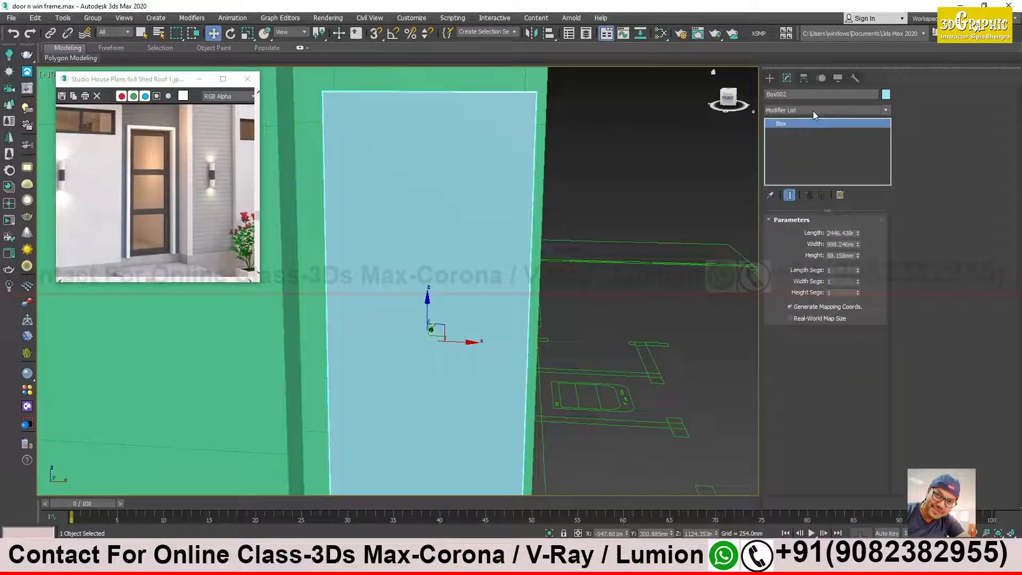
pyautogui.click(792, 304)
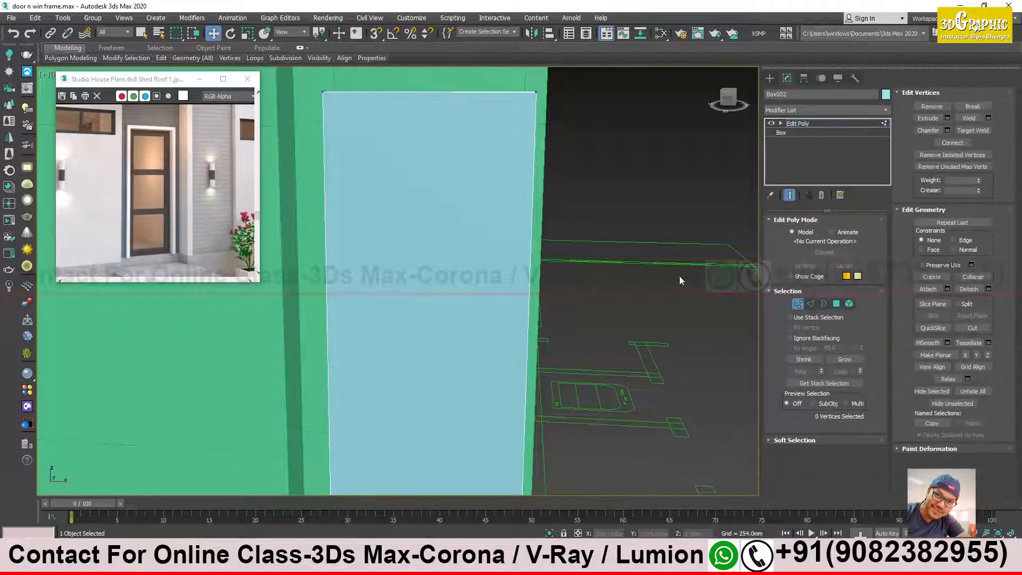
# Step: Make the door box see-through and lower its upper vertices to fit beneath the frame's head
pyautogui.keyDown('alt'); pyautogui.moveTo(368, 178); pyautogui.dragTo(372, 181, button='middle'); pyautogui.keyUp('alt')
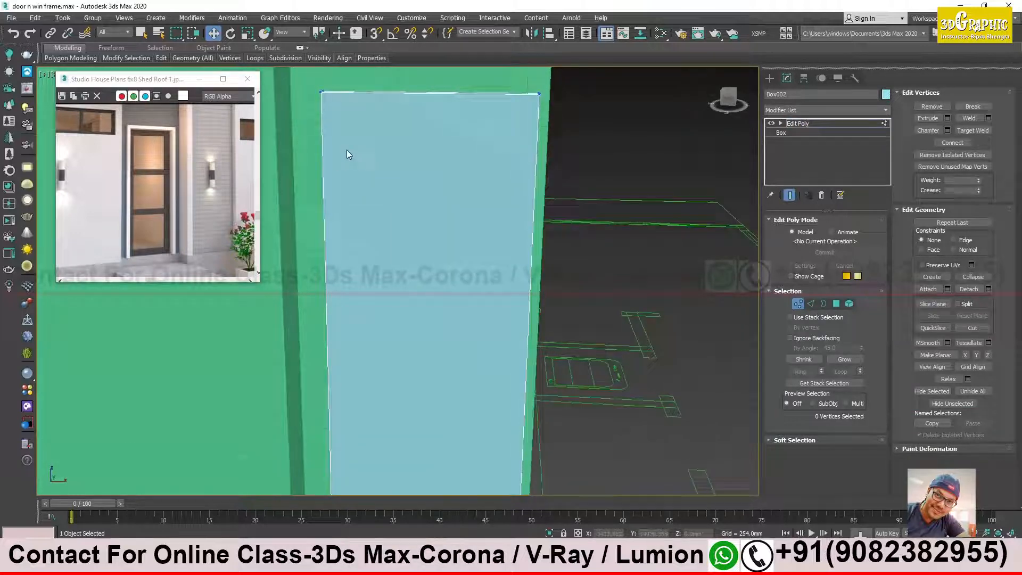
pyautogui.hotkey('alt', 'x')
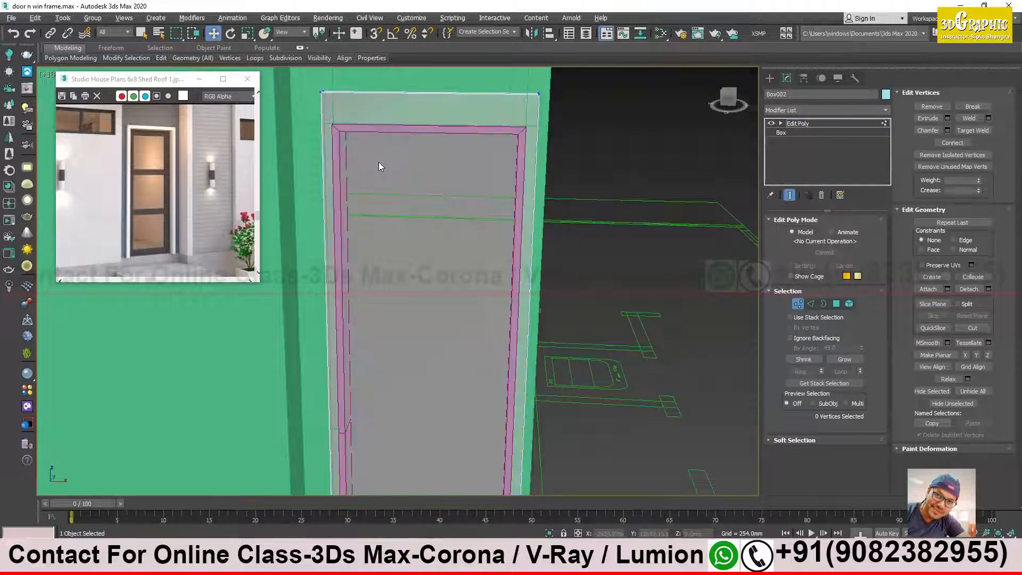
pyautogui.keyDown('alt'); pyautogui.moveTo(392, 180); pyautogui.dragTo(521, 146, button='middle'); pyautogui.keyUp('alt')
pyautogui.moveTo(556, 117); pyautogui.dragTo(366, 166)
pyautogui.keyDown('alt'); pyautogui.moveTo(365, 165); pyautogui.dragTo(414, 174, button='middle'); pyautogui.keyUp('alt')
pyautogui.moveTo(415, 126); pyautogui.dragTo(412, 186)
pyautogui.keyDown('alt'); pyautogui.moveTo(412, 186); pyautogui.dragTo(431, 201, button='middle'); pyautogui.keyUp('alt')
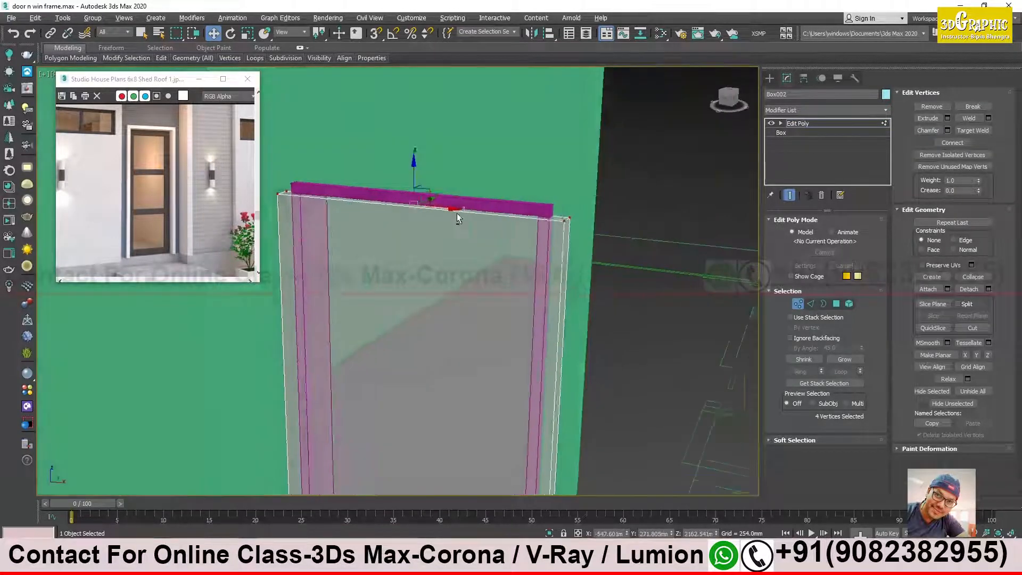
pyautogui.scroll(3, 484, 208)
pyautogui.keyDown('alt'); pyautogui.moveTo(548, 216); pyautogui.dragTo(589, 157, button='middle'); pyautogui.keyUp('alt')
pyautogui.scroll(-5, 570, 192)
pyautogui.scroll(-1, 532, 174)
# Step: Move the vertices of both vertical sides of the door box inward to fit between the frame's jambs
pyautogui.keyDown('alt'); pyautogui.moveTo(532, 175); pyautogui.dragTo(485, 164, button='middle'); pyautogui.keyUp('alt')
pyautogui.moveTo(479, 479); pyautogui.dragTo(478, 477)
pyautogui.keyDown('alt'); pyautogui.moveTo(475, 419); pyautogui.dragTo(476, 315, button='middle'); pyautogui.keyUp('alt')
pyautogui.moveTo(475, 297); pyautogui.dragTo(504, 300)
pyautogui.moveTo(651, 130); pyautogui.dragTo(553, 513)
pyautogui.moveTo(644, 307); pyautogui.dragTo(629, 309)
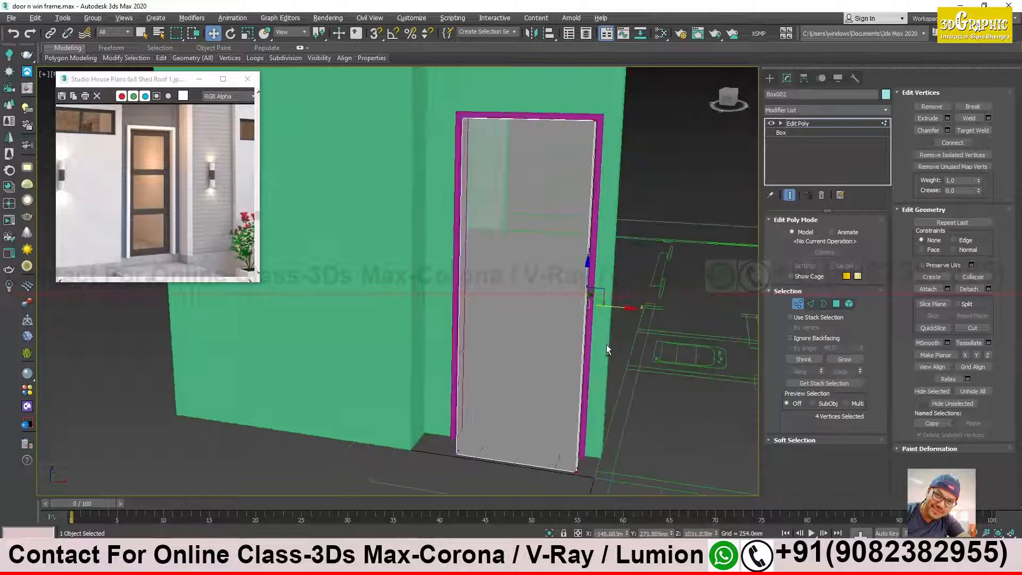
# Step: Raise the lower vertices of the door box to the base of the frame
pyautogui.scroll(3, 605, 367)
pyautogui.scroll(3, 490, 389)
pyautogui.keyDown('alt'); pyautogui.moveTo(495, 377); pyautogui.dragTo(483, 353, button='middle'); pyautogui.keyUp('alt')
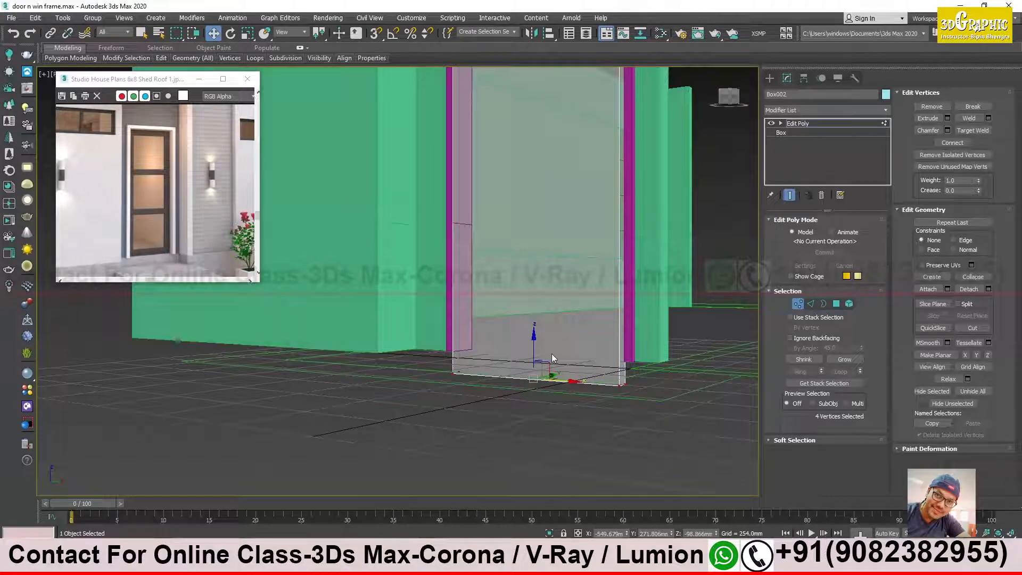
pyautogui.moveTo(532, 341); pyautogui.dragTo(533, 334)
pyautogui.keyDown('alt'); pyautogui.moveTo(501, 346); pyautogui.dragTo(607, 208, button='middle'); pyautogui.keyUp('alt')
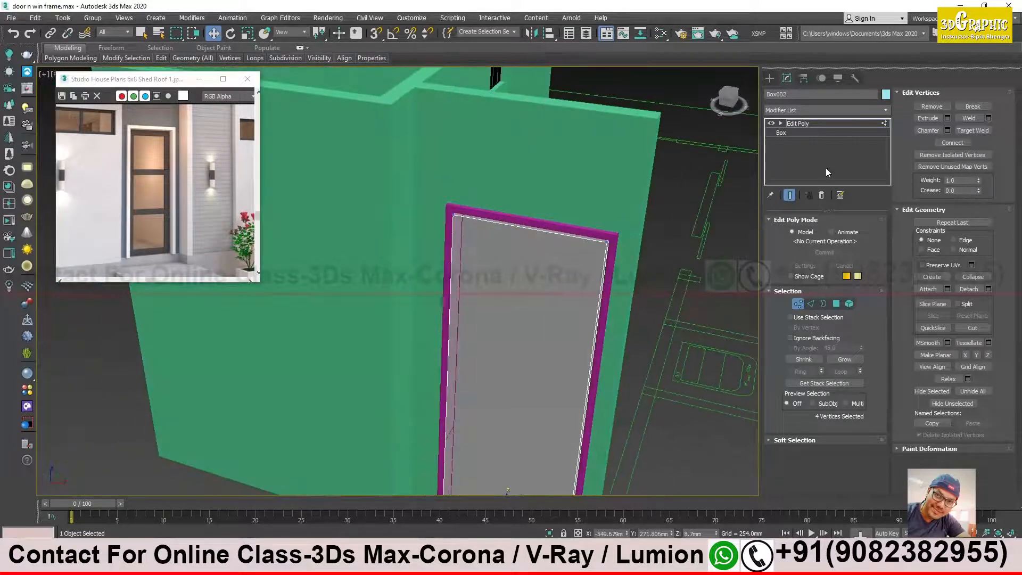
# Step: Leave Vertex mode, return the door panel to opaque display, and isolate it from the rest of the scene
pyautogui.click(827, 124)
pyautogui.hotkey('alt', 'x')
pyautogui.keyDown('alt'); pyautogui.moveTo(543, 344); pyautogui.dragTo(557, 271, button='middle'); pyautogui.keyUp('alt')
pyautogui.keyDown('alt'); pyautogui.moveTo(519, 327); pyautogui.dragTo(482, 314, button='middle'); pyautogui.keyUp('alt')
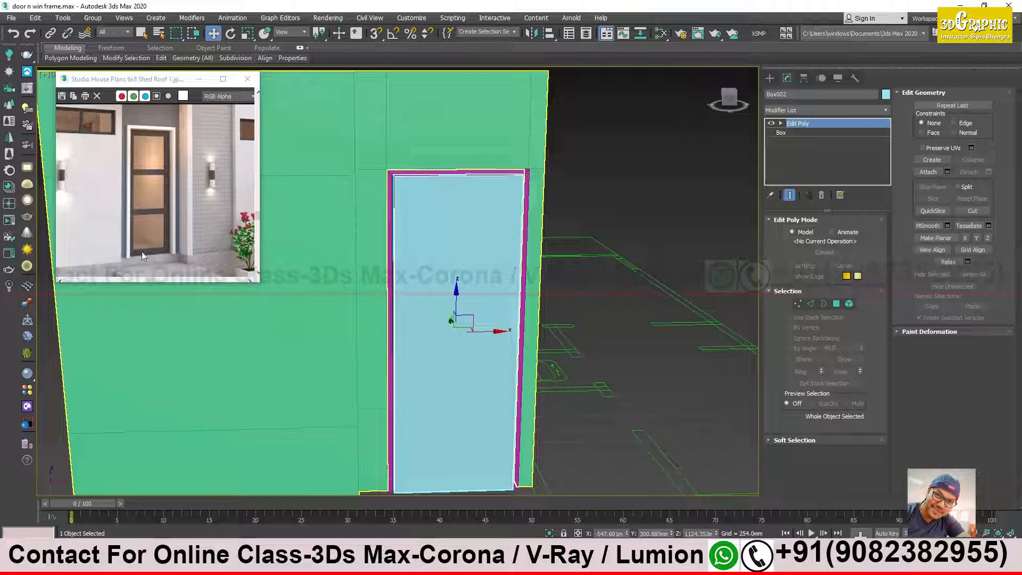
pyautogui.moveTo(518, 306); pyautogui.dragTo(572, 288, button='middle')
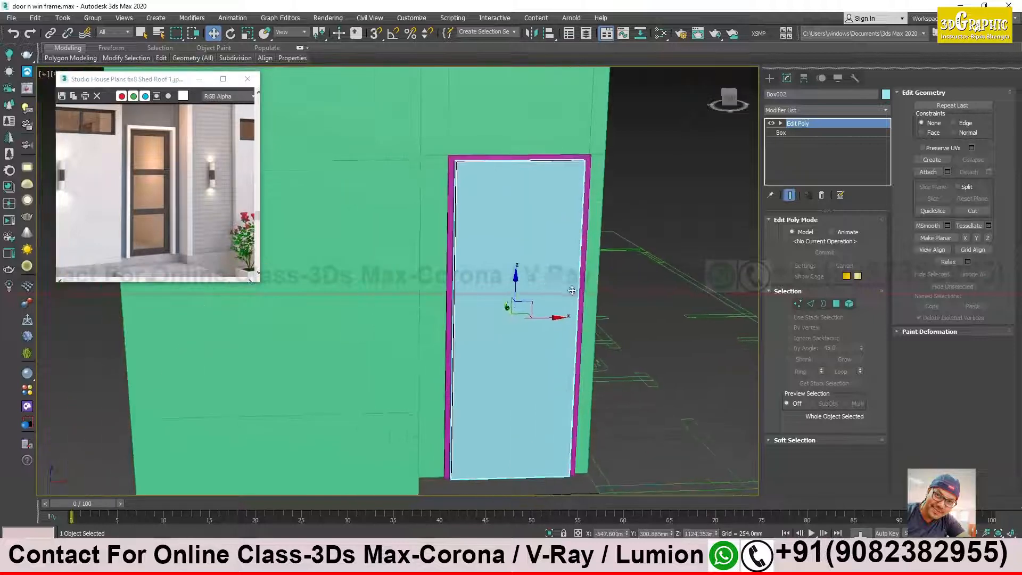
pyautogui.keyDown('alt'); pyautogui.moveTo(502, 239); pyautogui.dragTo(483, 249, button='middle'); pyautogui.keyUp('alt')
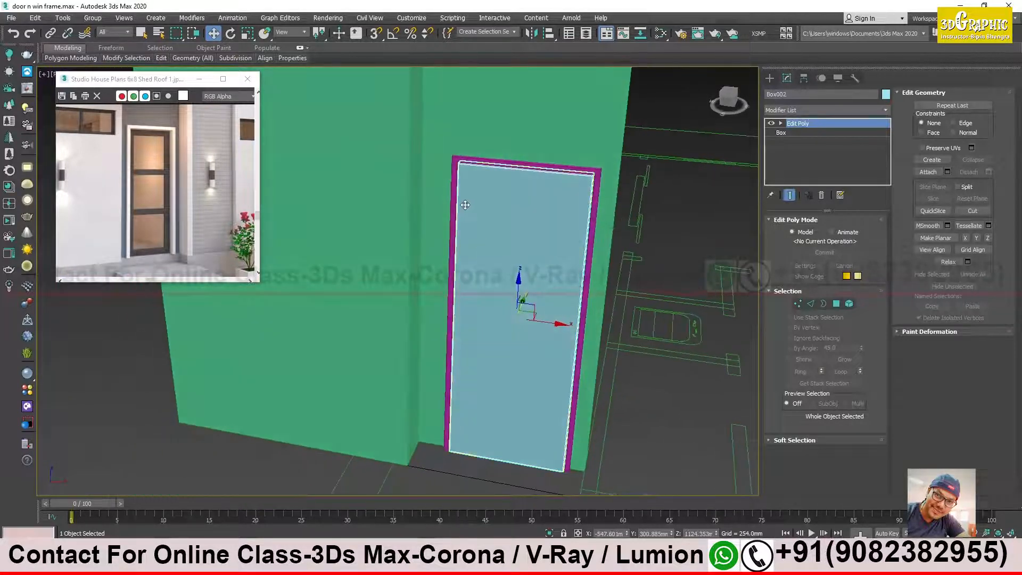
pyautogui.keyDown('alt'); pyautogui.moveTo(464, 213); pyautogui.dragTo(431, 161, button='middle'); pyautogui.keyUp('alt')
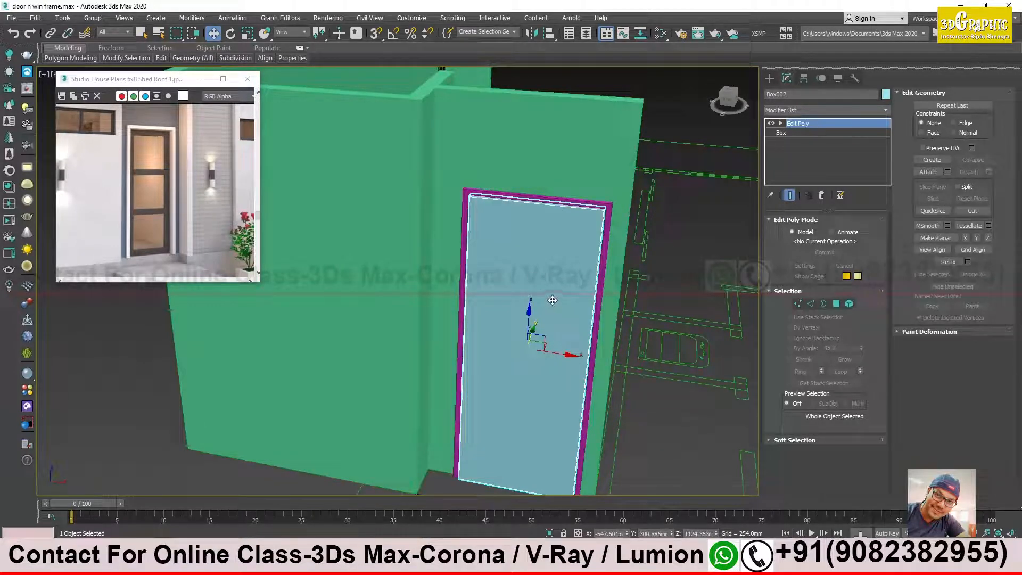
pyautogui.hotkey('alt', 'q')
pyautogui.moveTo(510, 301); pyautogui.dragTo(567, 303, button='middle')
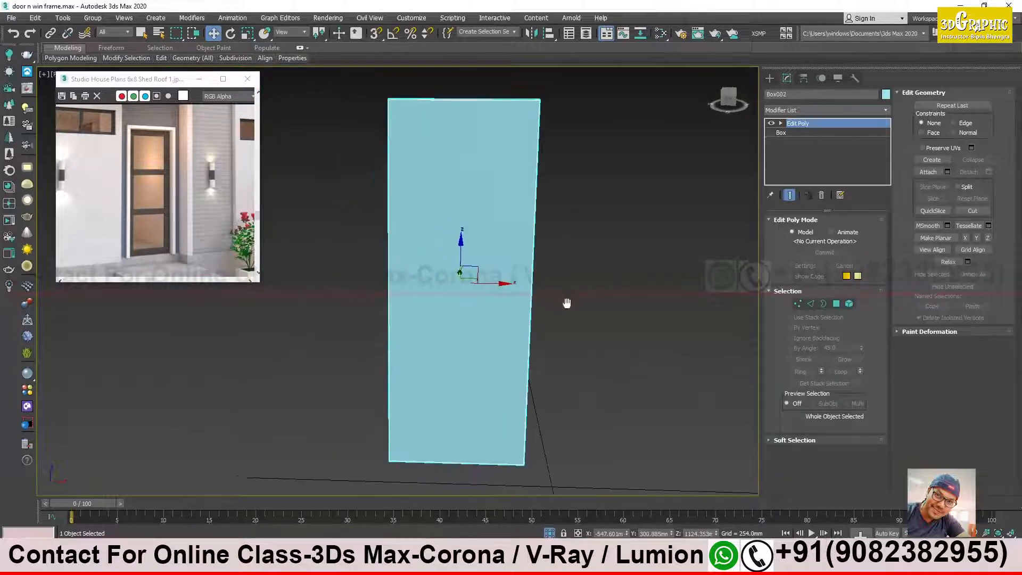
# Step: Switch to Word and create a blank document
pyautogui.press('super')
pyautogui.write('word')
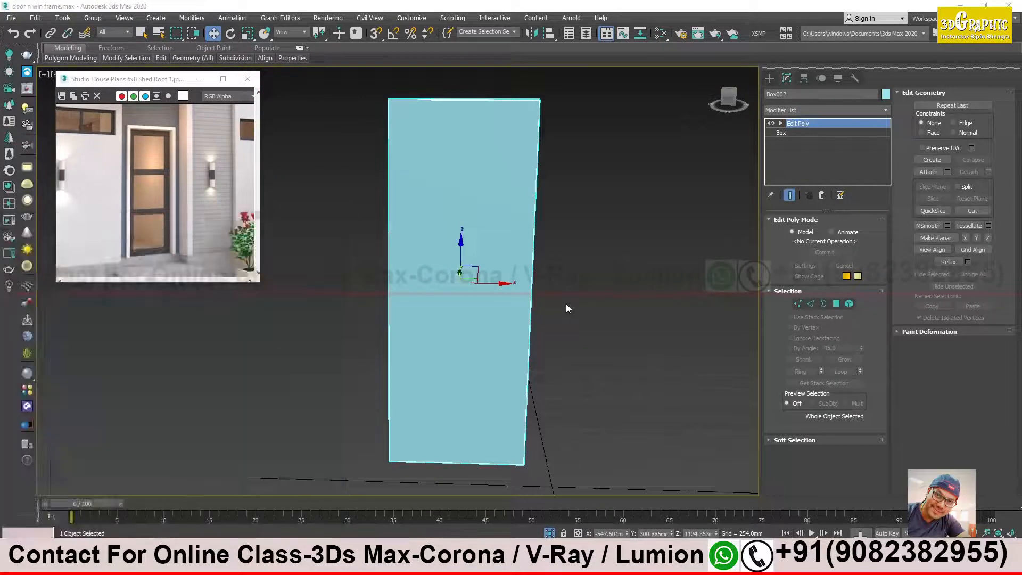
pyautogui.press('Return')
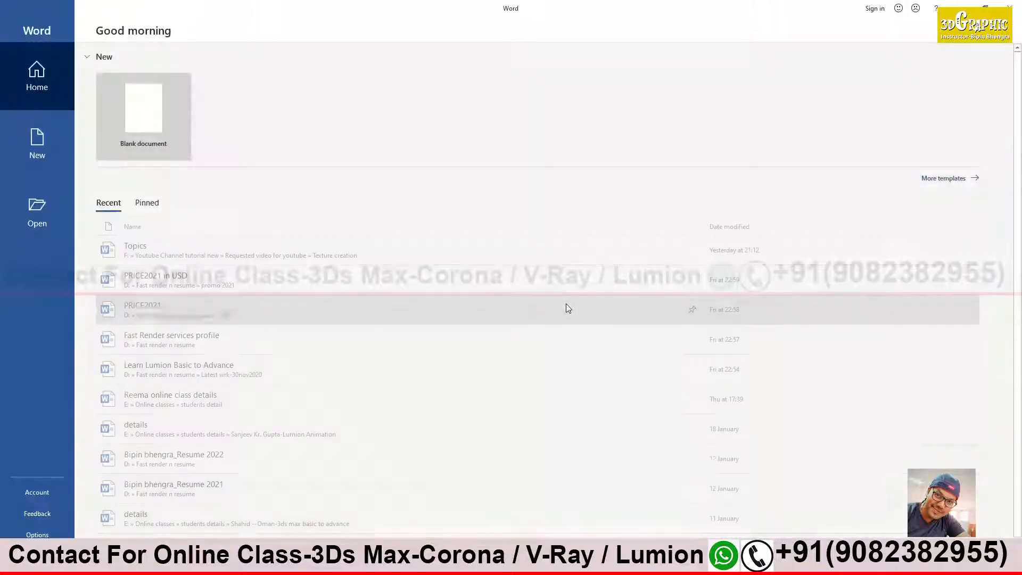
pyautogui.press('Escape')
# Step: Write the heading "Shortcut" and the line "Alt+ Q = isolate selection" in the document, and return to 3ds Max
pyautogui.write('shortcut')
pyautogui.press('Return')
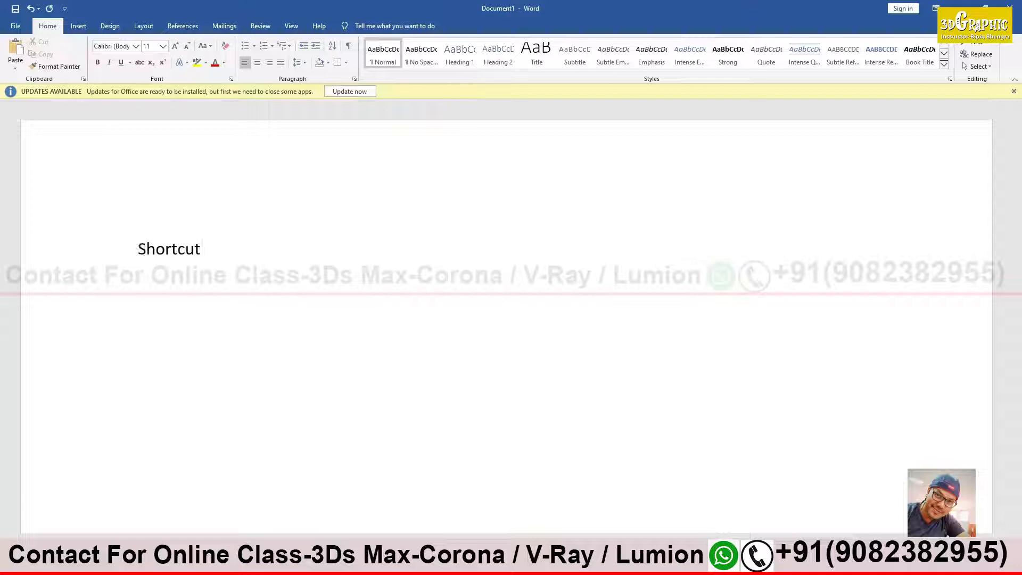
pyautogui.write('aly')
pyautogui.write('+ Q ')
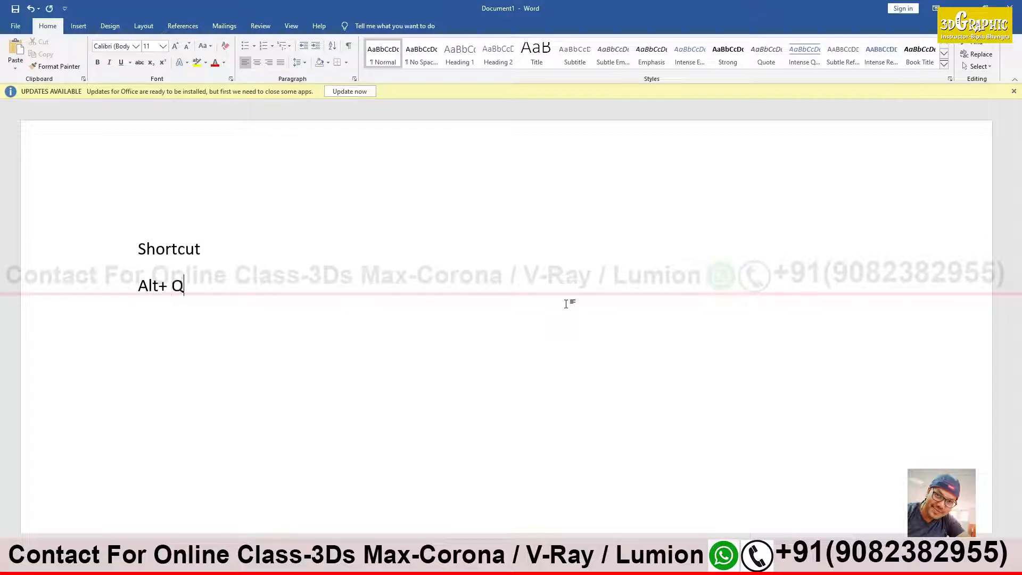
pyautogui.write('= isolate sel')
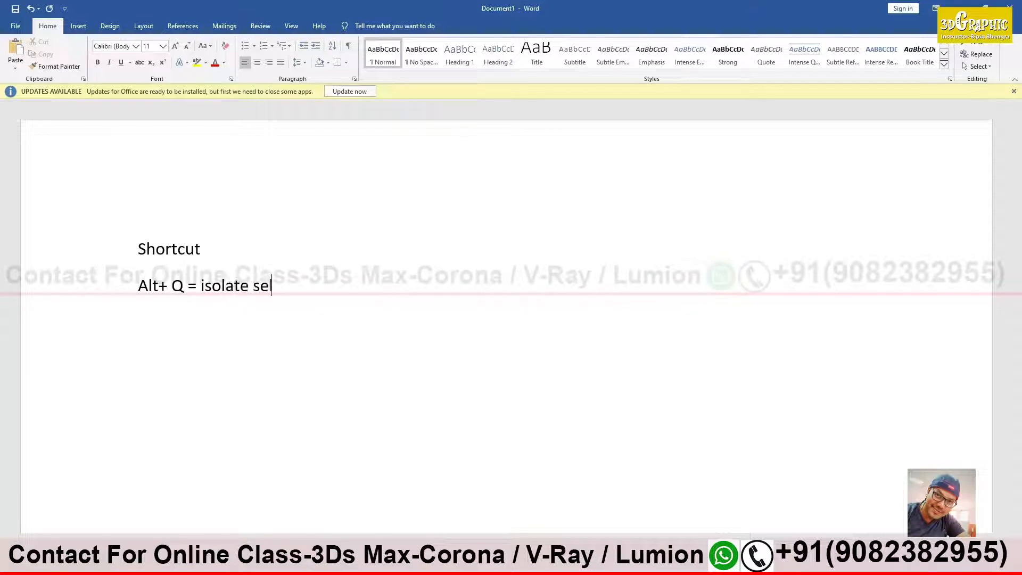
pyautogui.write('ection')
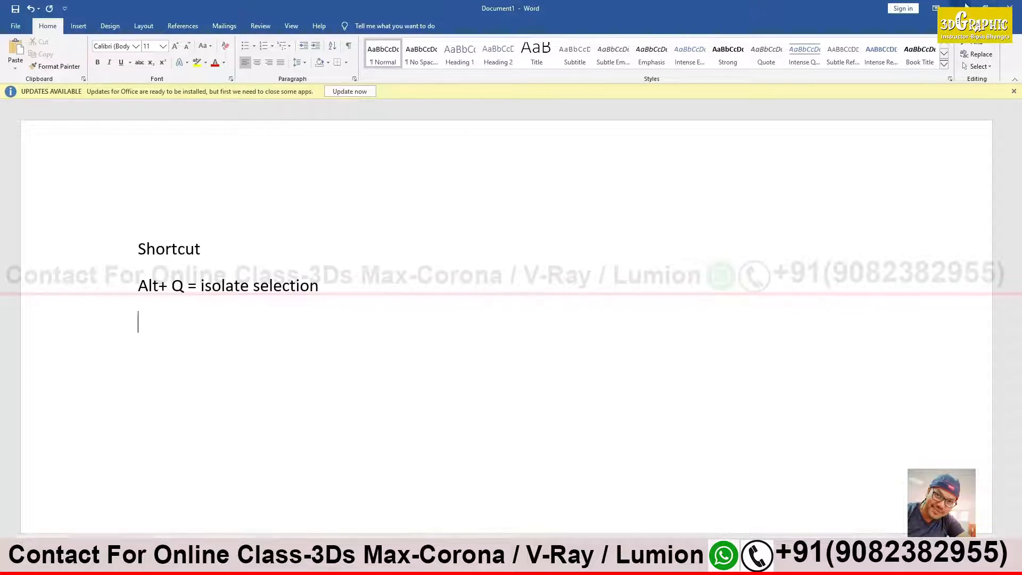
pyautogui.click(962, 8)
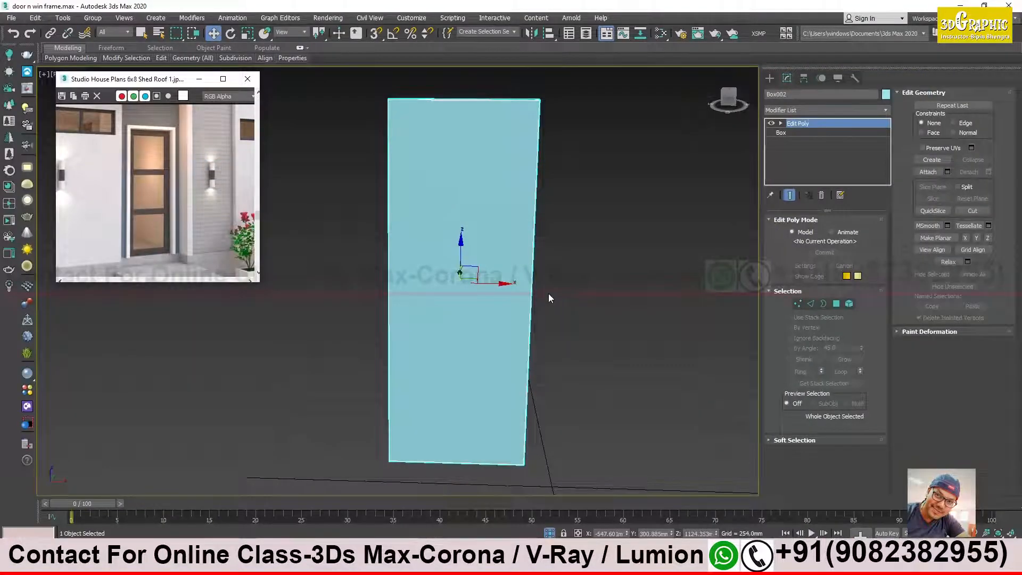
pyautogui.moveTo(429, 173)
pyautogui.keyDown('alt'); pyautogui.mouseDown(button='middle')
pyautogui.moveTo(469, 176)
pyautogui.moveTo(434, 171)
pyautogui.mouseUp(button='middle'); pyautogui.keyUp('alt')
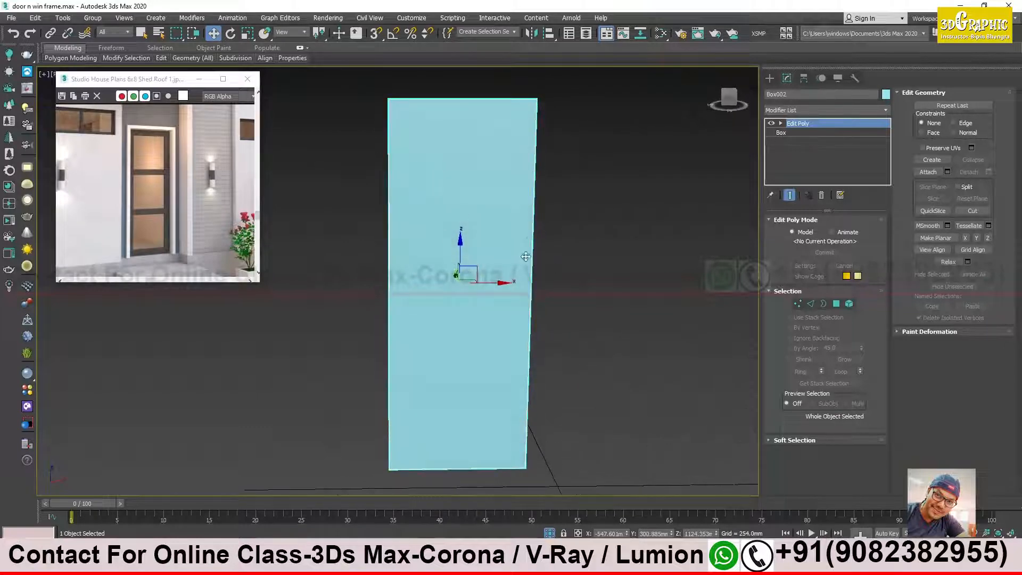
pyautogui.keyDown('alt'); pyautogui.moveTo(493, 272); pyautogui.dragTo(490, 272, button='middle'); pyautogui.keyUp('alt')
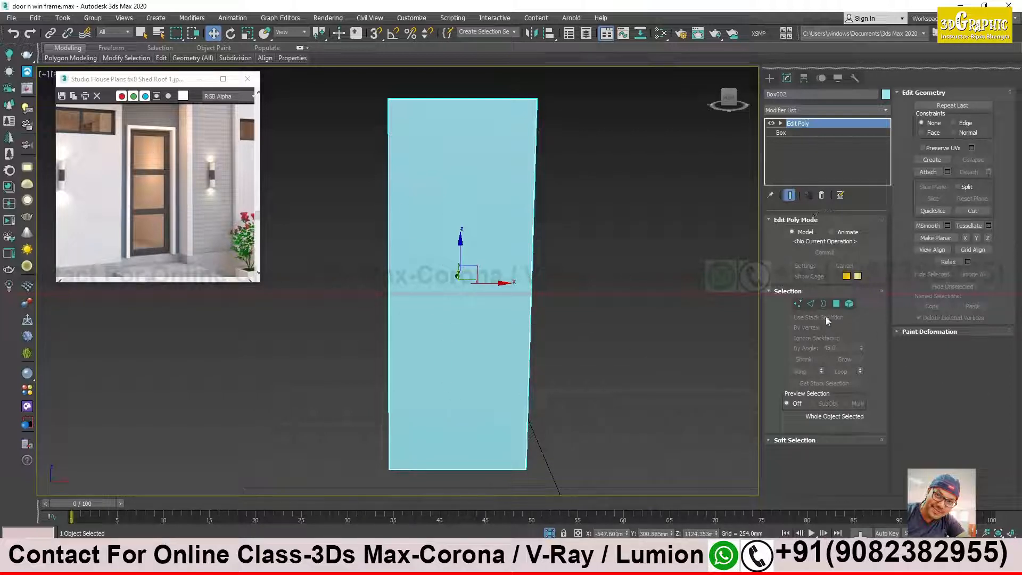
# Step: Connect the ring of the door panel's vertical edges with two segments, dividing the panel into three sections
pyautogui.click(813, 303)
pyautogui.keyDown('alt'); pyautogui.moveTo(594, 355); pyautogui.dragTo(529, 338, button='middle'); pyautogui.keyUp('alt')
pyautogui.click(503, 302)
pyautogui.click(807, 373)
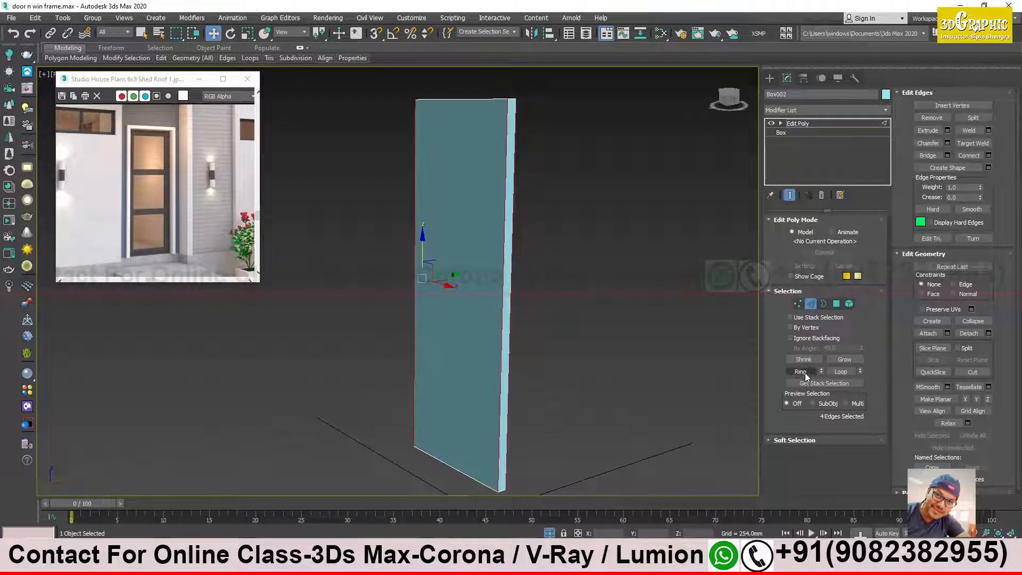
pyautogui.rightClick(599, 286)
pyautogui.click(593, 348)
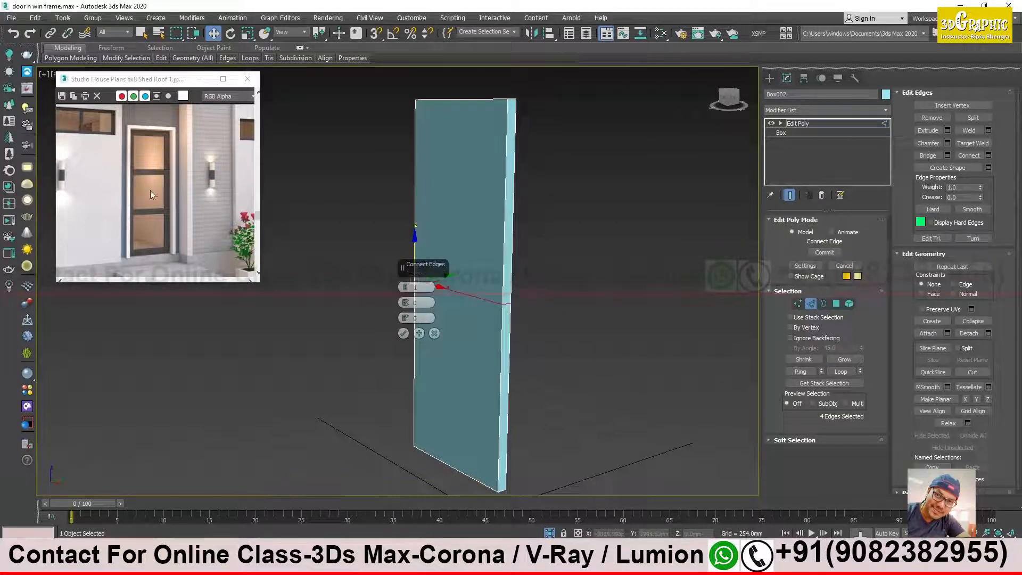
pyautogui.click(407, 288)
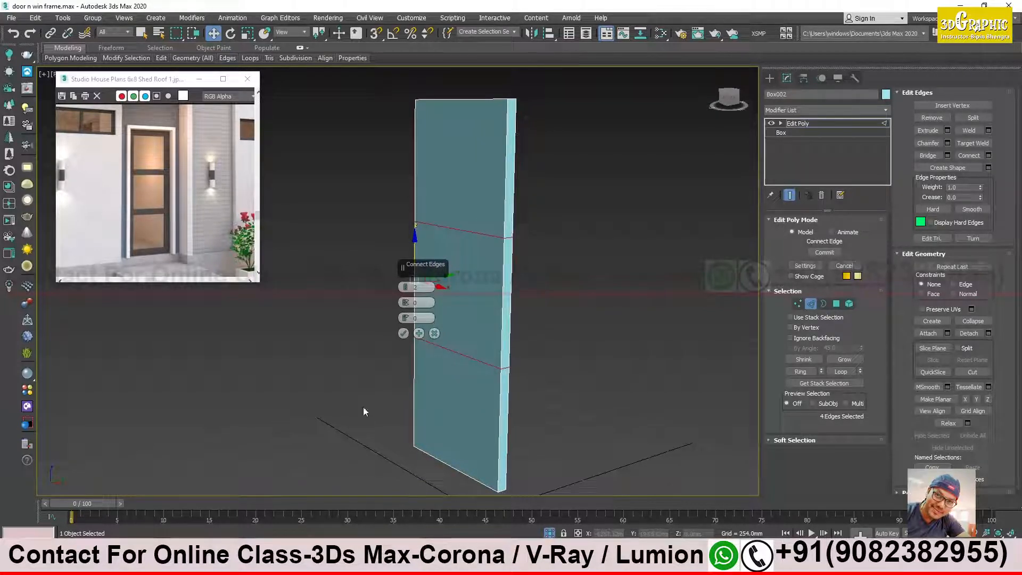
pyautogui.click(403, 333)
pyautogui.keyDown('alt'); pyautogui.moveTo(477, 406); pyautogui.dragTo(576, 400, button='middle'); pyautogui.keyUp('alt')
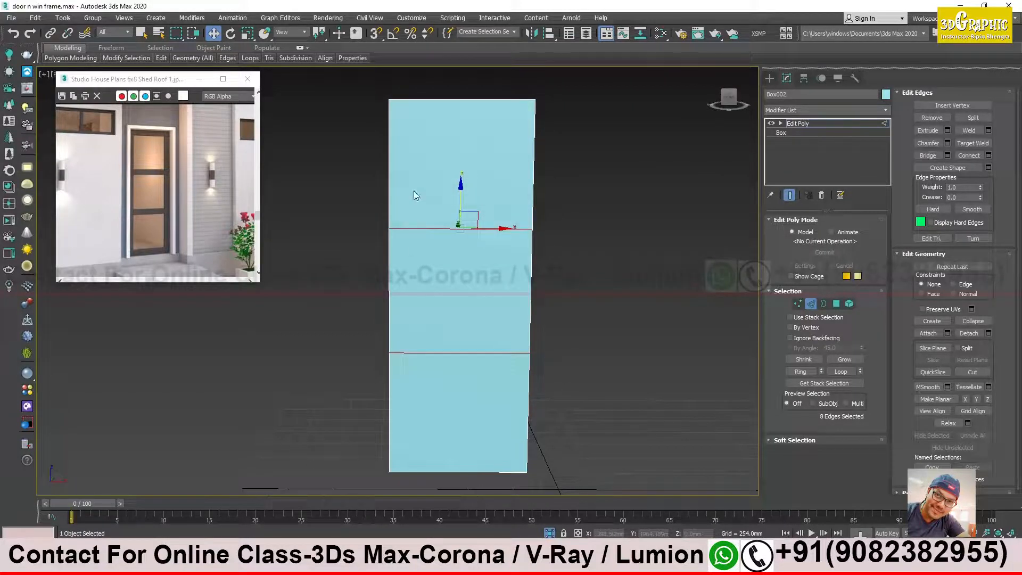
pyautogui.click(162, 151)
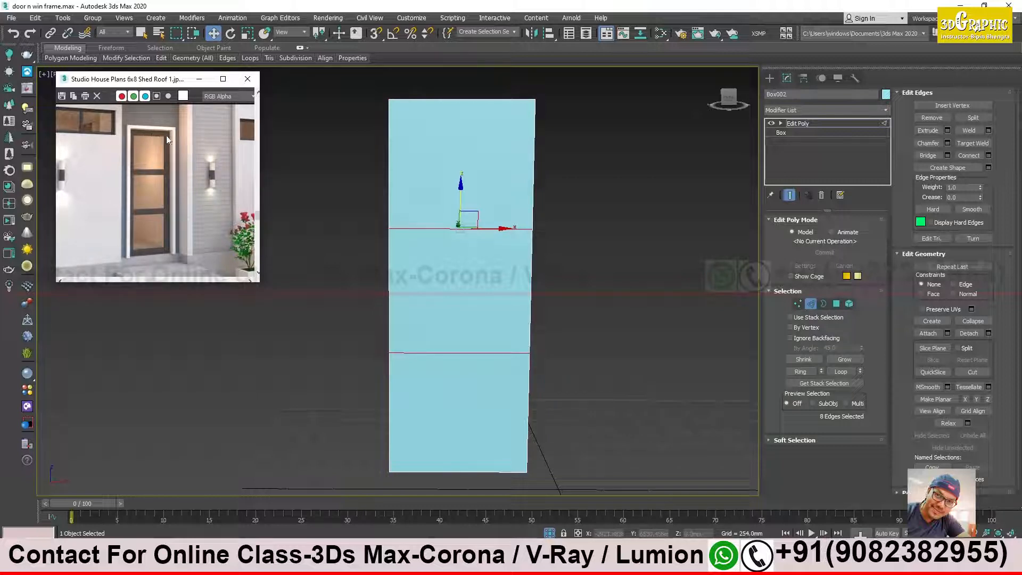
pyautogui.click(653, 410)
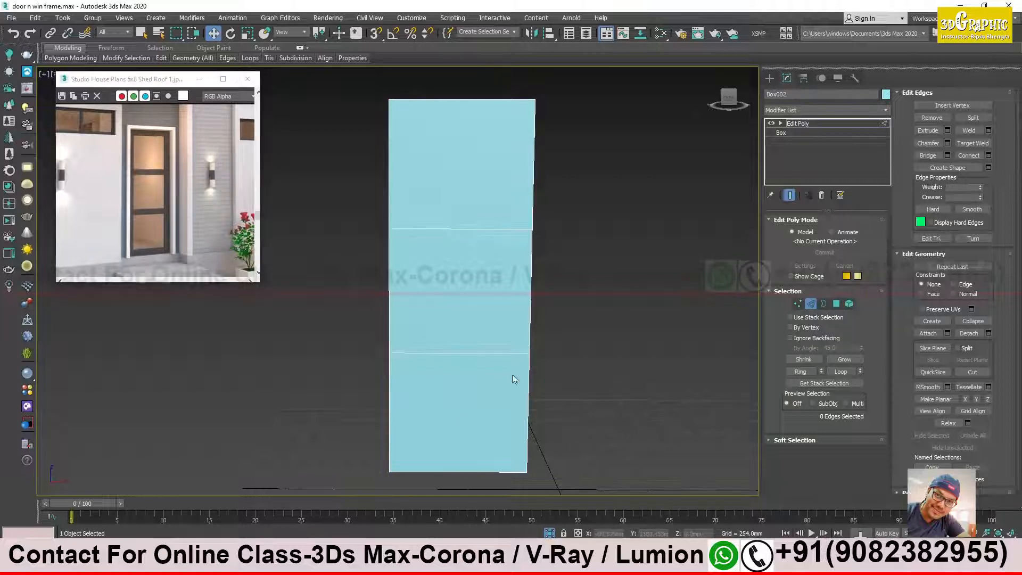
# Step: Connect the ring of the panel's horizontal edges with two segments and a pinch of 84, adding vertical lines near both sides
pyautogui.click(474, 353)
pyautogui.click(803, 372)
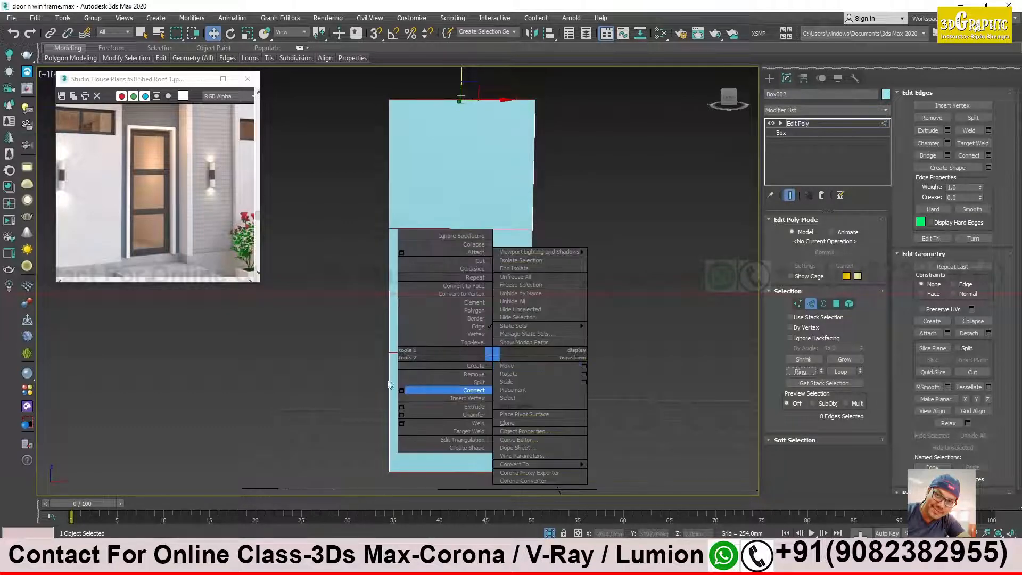
pyautogui.click(401, 390)
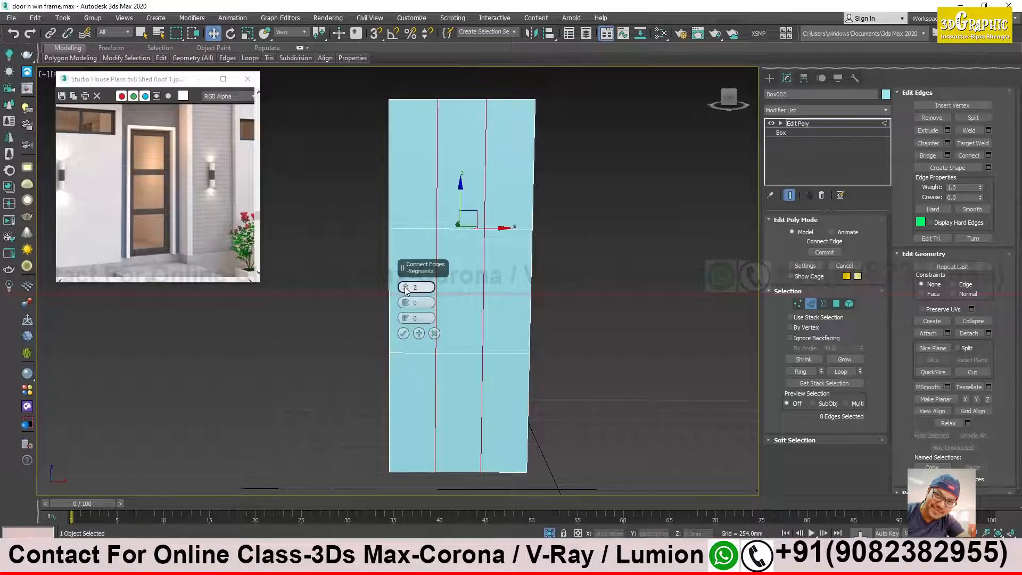
pyautogui.moveTo(406, 302); pyautogui.dragTo(432, 124)
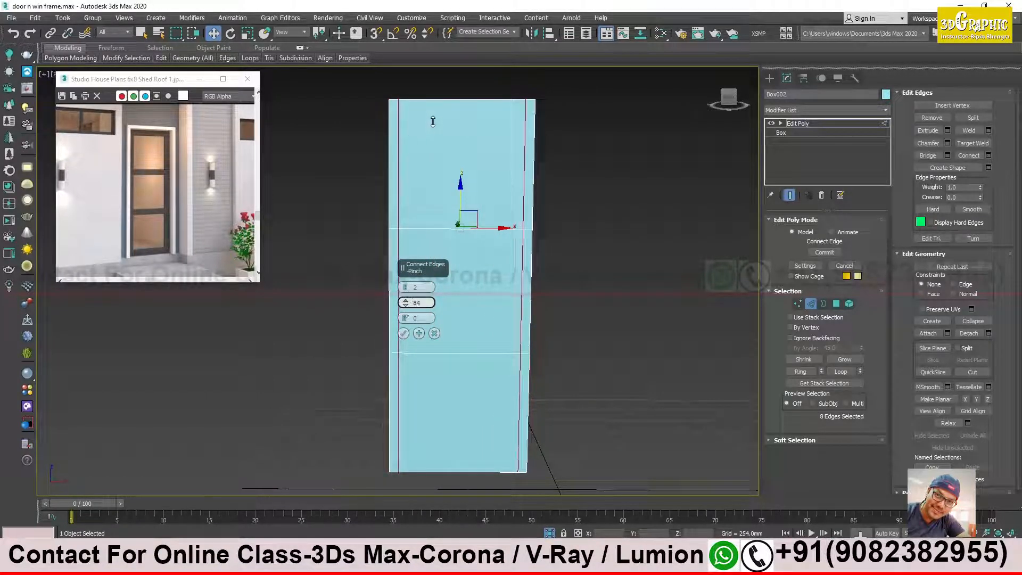
pyautogui.click(403, 334)
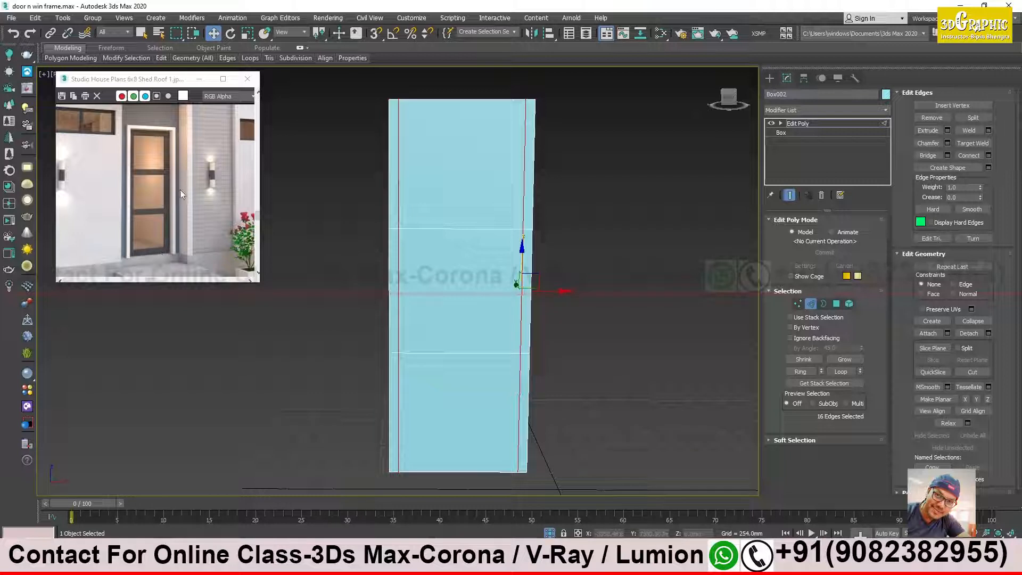
# Step: Connect the vertical edge ring of the panel's upper section with one segment and a slide of -84, near the top
pyautogui.click(399, 128)
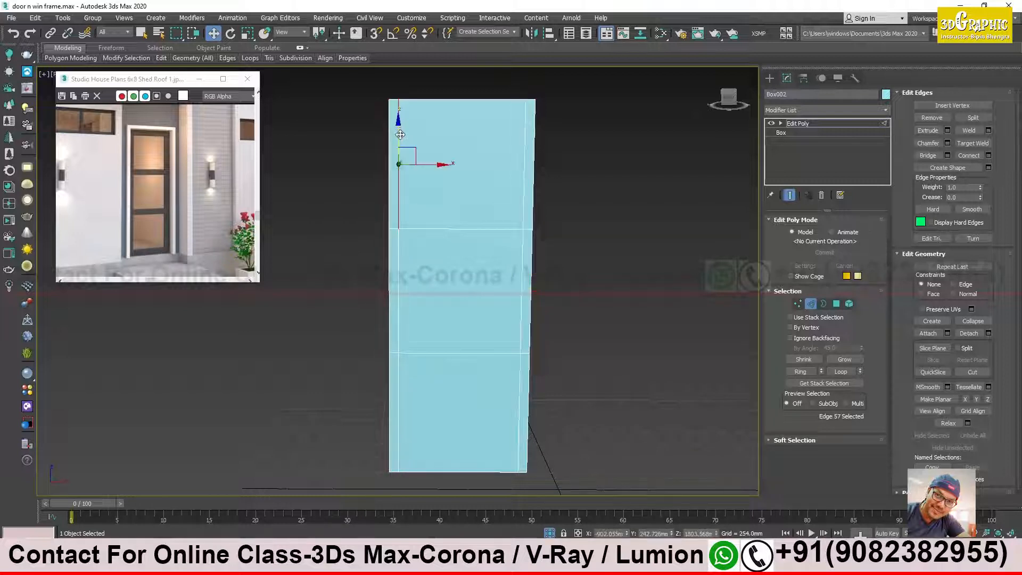
pyautogui.click(804, 371)
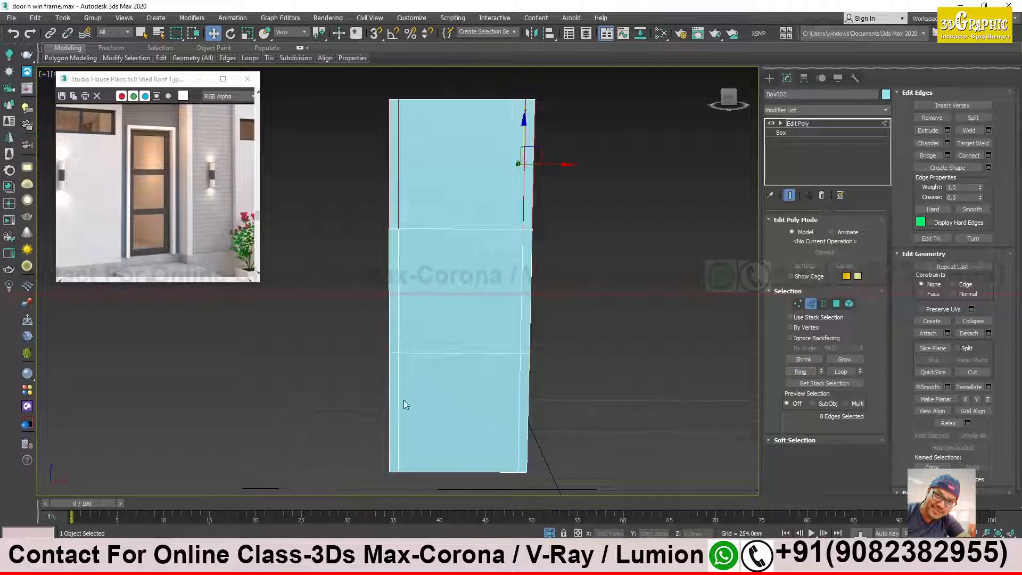
pyautogui.keyDown('alt'); pyautogui.moveTo(635, 178); pyautogui.dragTo(576, 201, button='middle'); pyautogui.keyUp('alt')
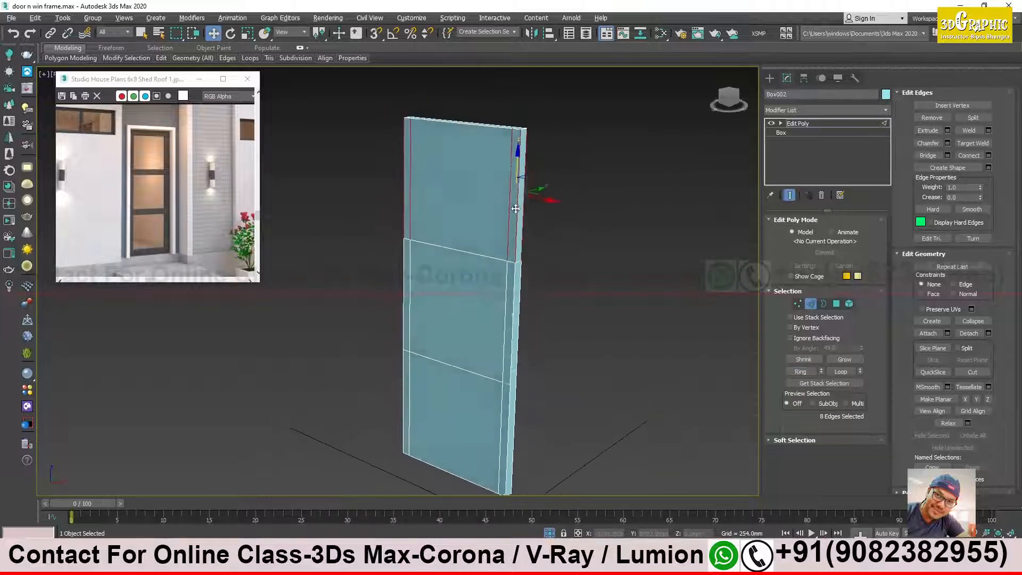
pyautogui.scroll(2, 509, 150)
pyautogui.keyDown('alt'); pyautogui.moveTo(509, 151); pyautogui.dragTo(524, 142, button='middle'); pyautogui.keyUp('alt')
pyautogui.rightClick(523, 141)
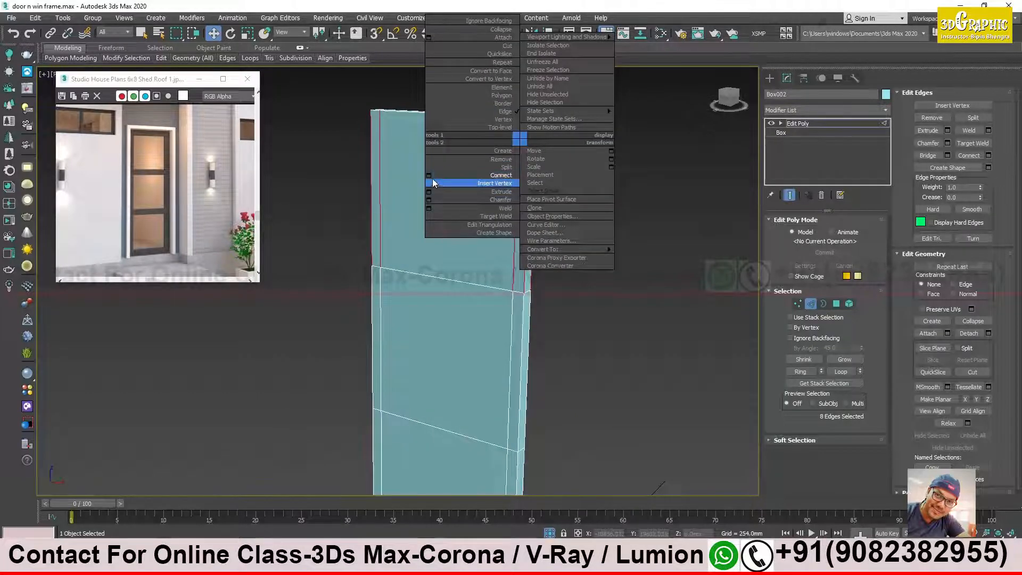
pyautogui.click(516, 181)
pyautogui.moveTo(405, 288); pyautogui.dragTo(456, 496)
pyautogui.rightClick(405, 302)
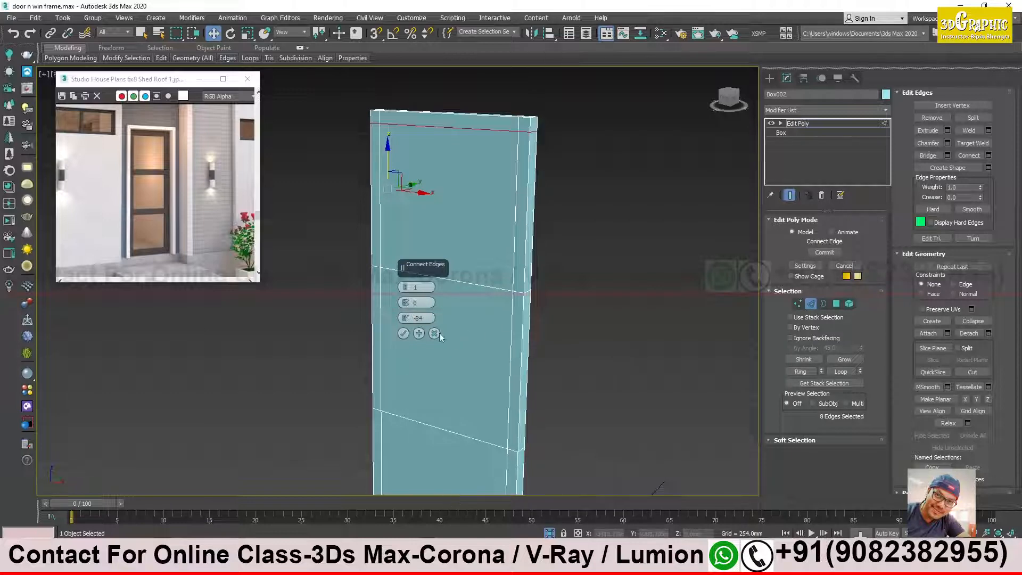
pyautogui.click(404, 334)
# Step: Connect the vertical edge ring of the panel's lowest section with one segment slid close to the base, and clear the selection
pyautogui.keyDown('alt'); pyautogui.moveTo(479, 319); pyautogui.dragTo(548, 324, button='middle'); pyautogui.keyUp('alt')
pyautogui.scroll(-3, 554, 341)
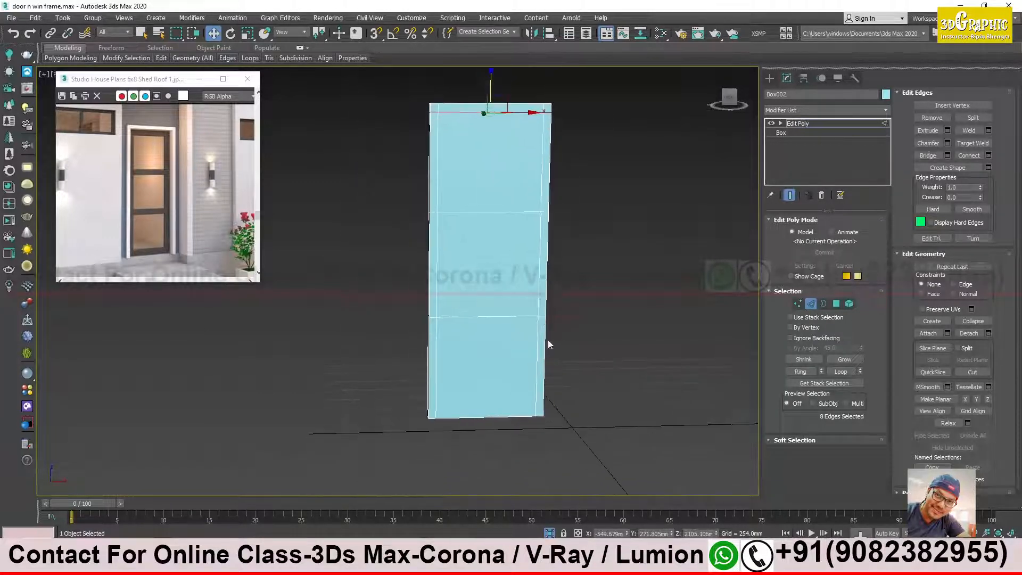
pyautogui.click(537, 407)
pyautogui.keyDown('alt'); pyautogui.moveTo(543, 415); pyautogui.dragTo(538, 400, button='middle'); pyautogui.keyUp('alt')
pyautogui.scroll(2, 538, 399)
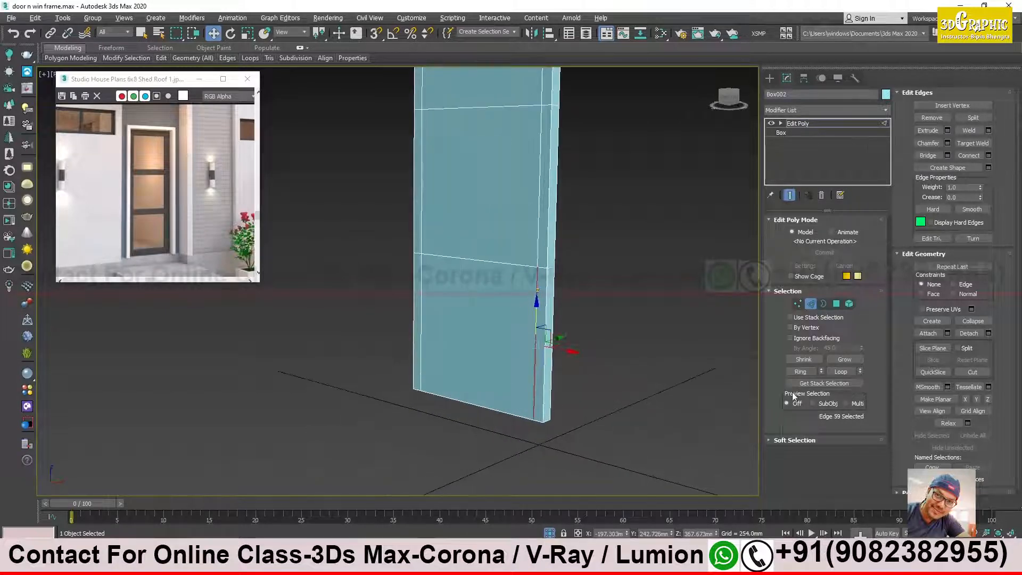
pyautogui.click(800, 371)
pyautogui.rightClick(532, 340)
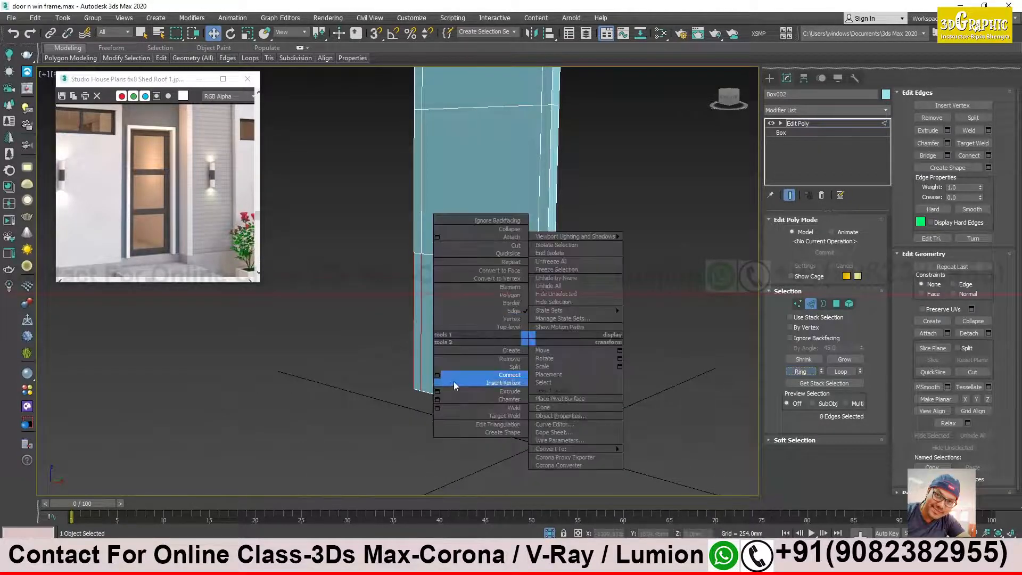
pyautogui.click(437, 376)
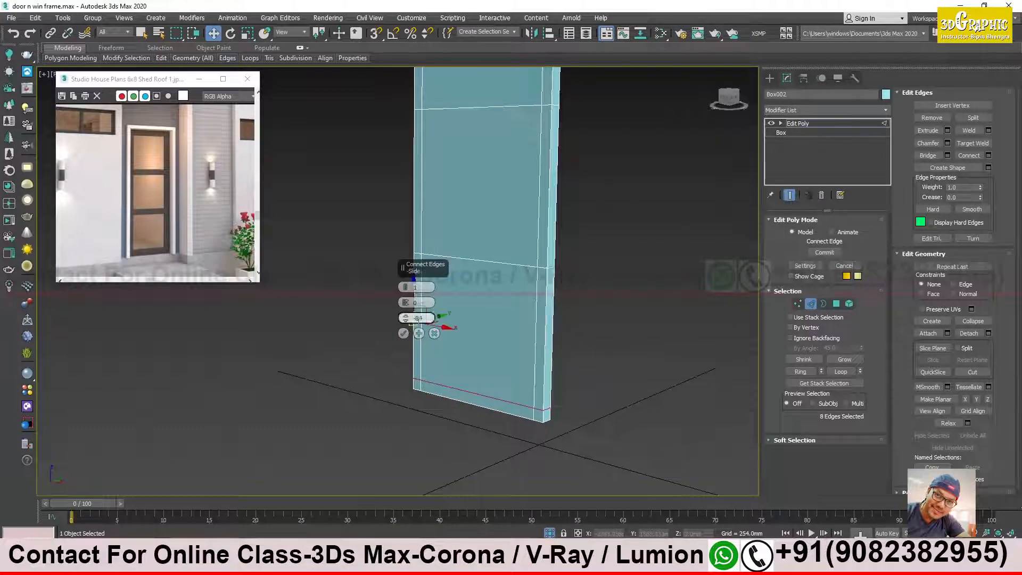
pyautogui.click(403, 334)
pyautogui.scroll(5, 536, 377)
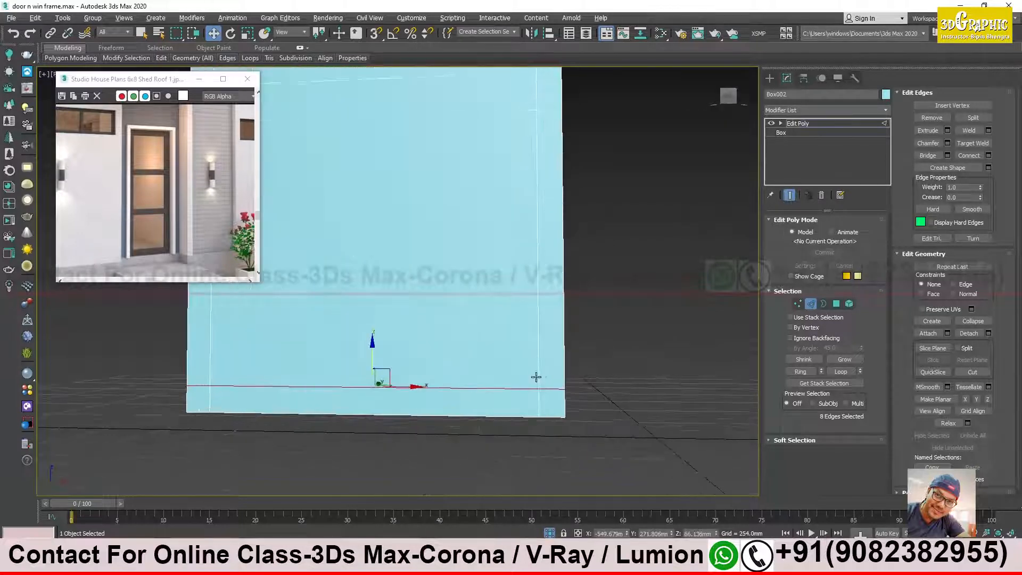
pyautogui.scroll(-6, 536, 394)
pyautogui.click(570, 370)
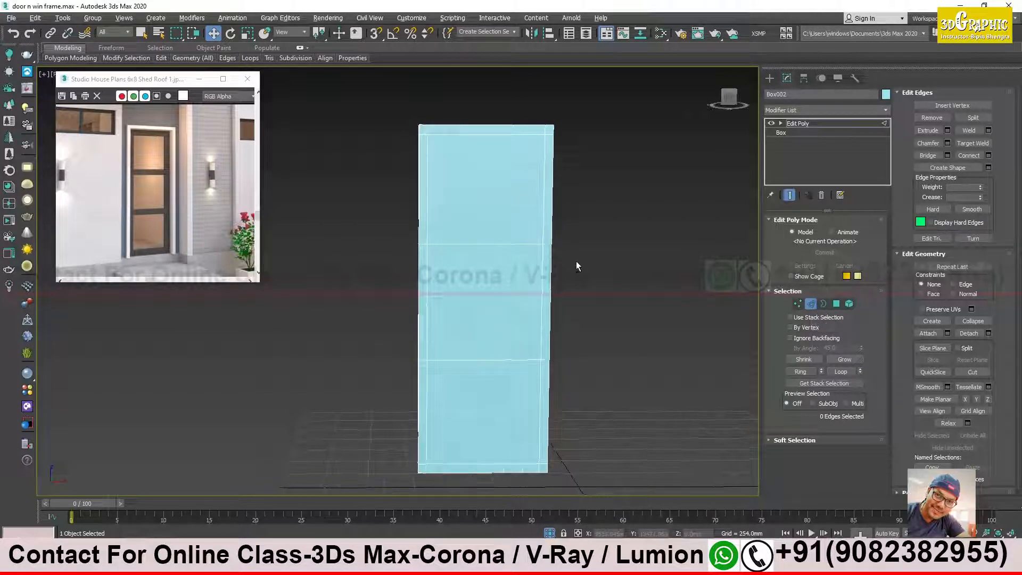
# Step: Chamfer the two middle horizontal edge loops by 28.508 mm with one segment to form crossbars, and clear the selection
pyautogui.scroll(2, 574, 263)
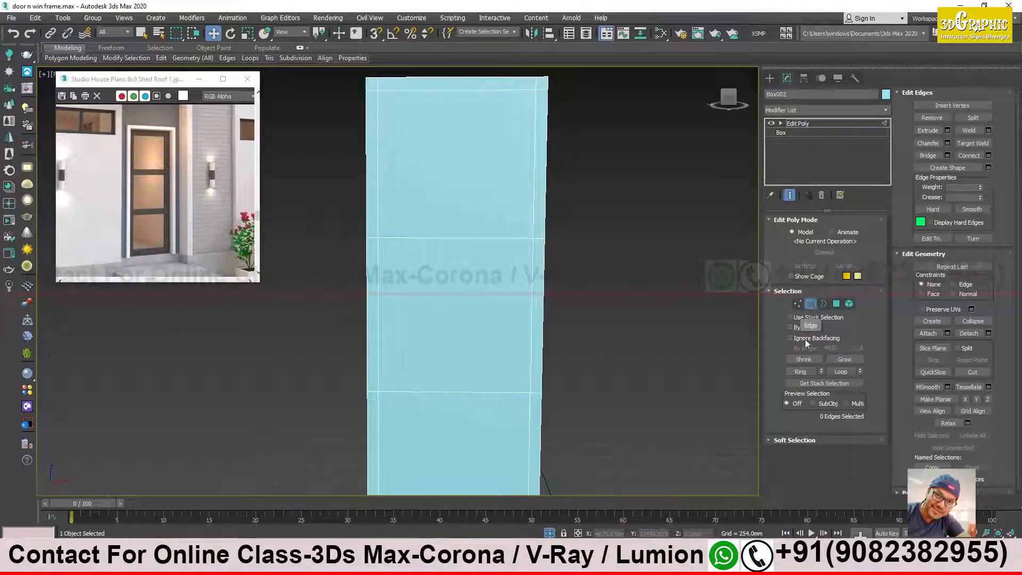
pyautogui.doubleClick(465, 238)
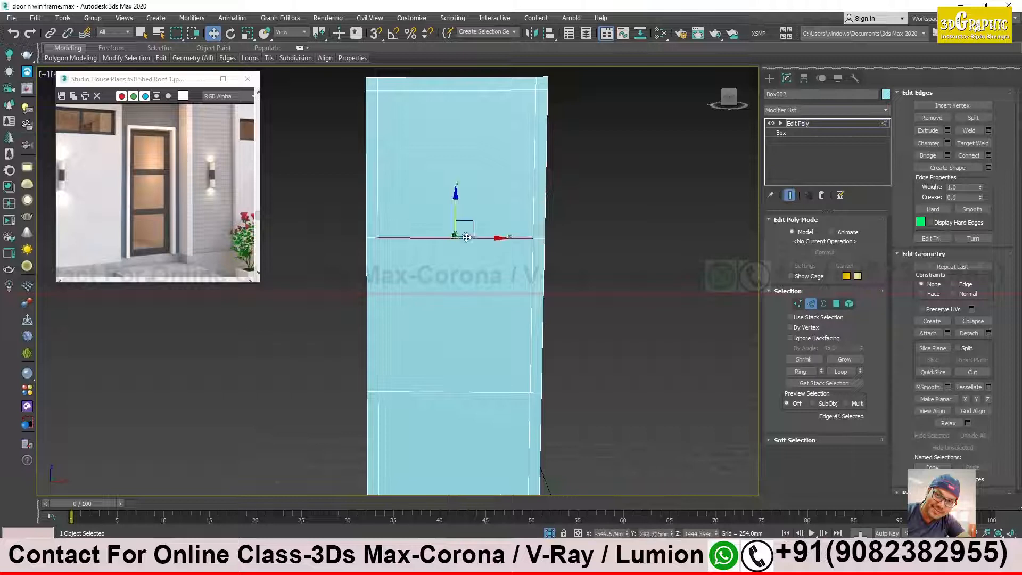
pyautogui.keyDown('ctrl'); pyautogui.click(517, 393); pyautogui.keyUp('ctrl')
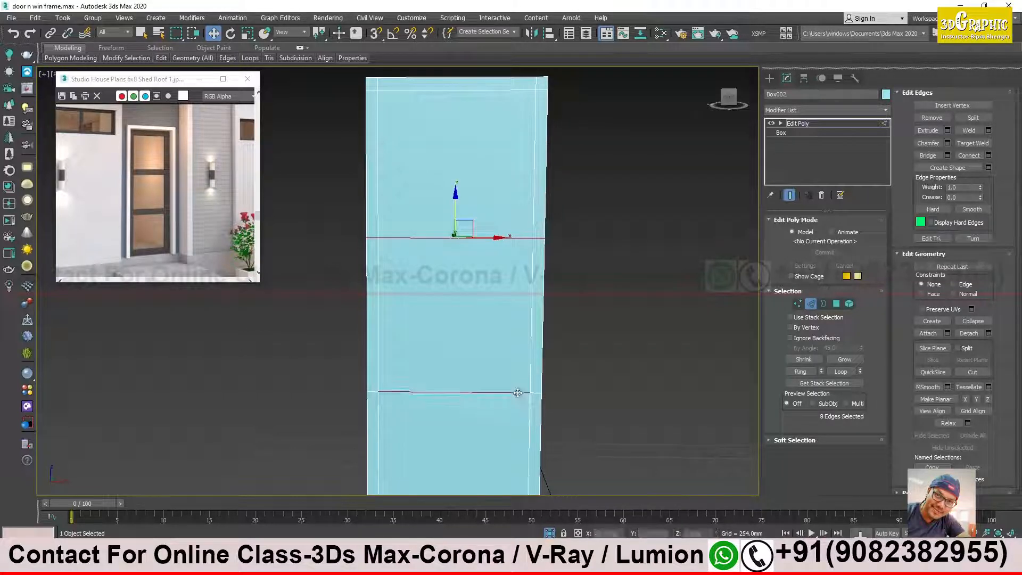
pyautogui.keyDown('alt'); pyautogui.moveTo(582, 350); pyautogui.dragTo(553, 353, button='middle'); pyautogui.keyUp('alt')
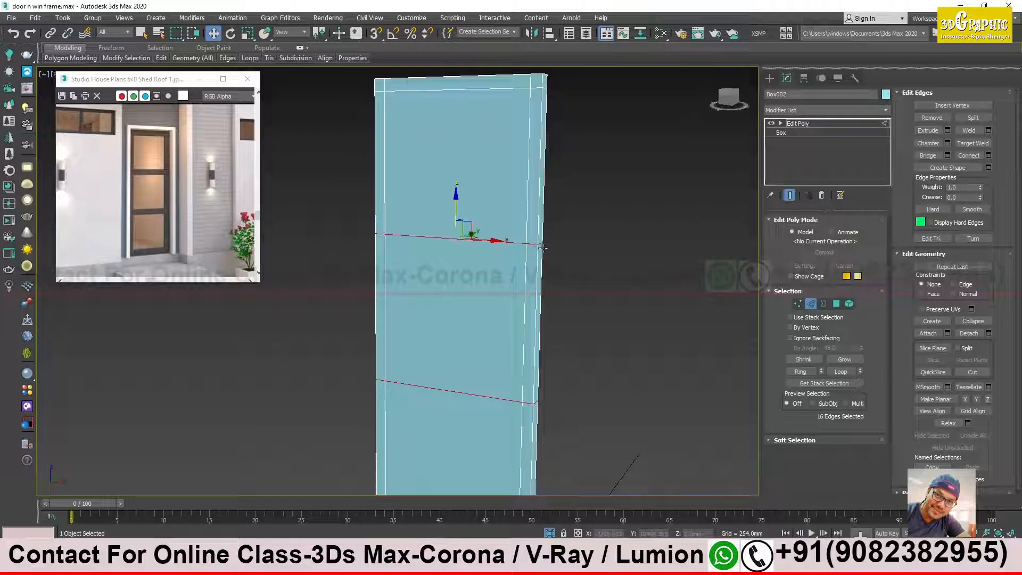
pyautogui.rightClick(610, 242)
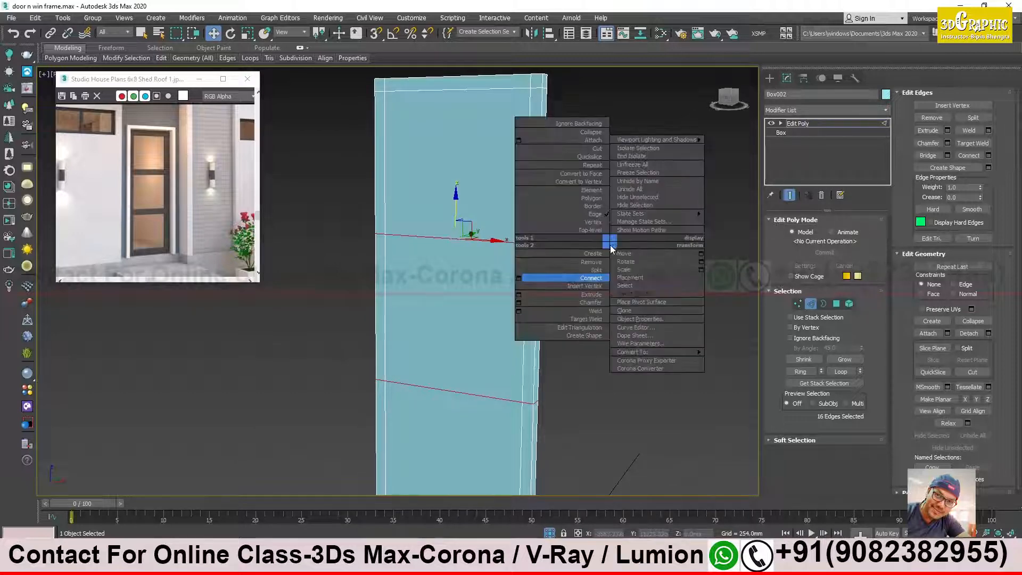
pyautogui.click(519, 303)
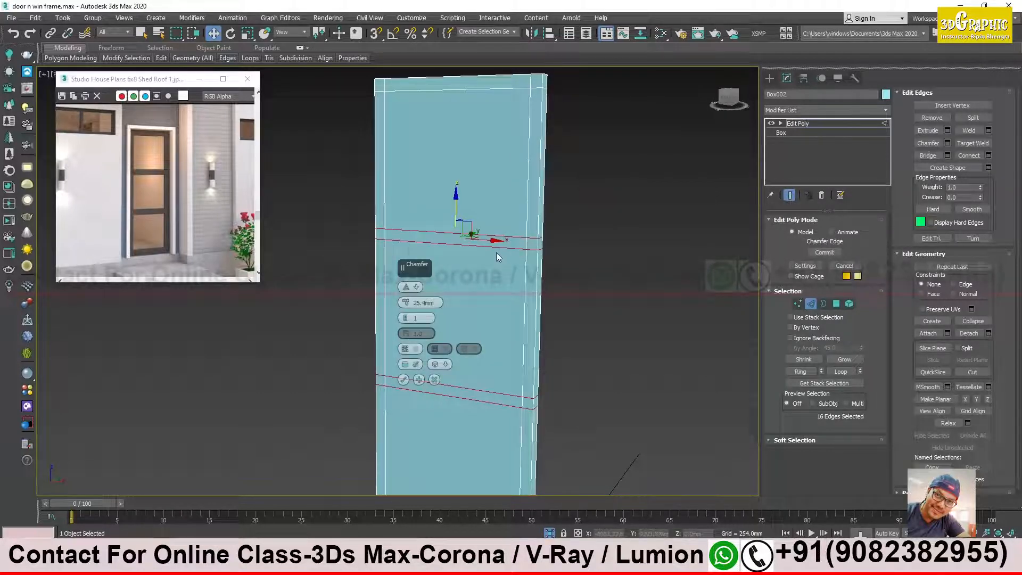
pyautogui.keyDown('alt'); pyautogui.moveTo(545, 277); pyautogui.dragTo(516, 258, button='middle'); pyautogui.keyUp('alt')
pyautogui.scroll(-3, 542, 249)
pyautogui.moveTo(451, 402); pyautogui.dragTo(488, 371, button='middle')
pyautogui.scroll(5, 574, 360)
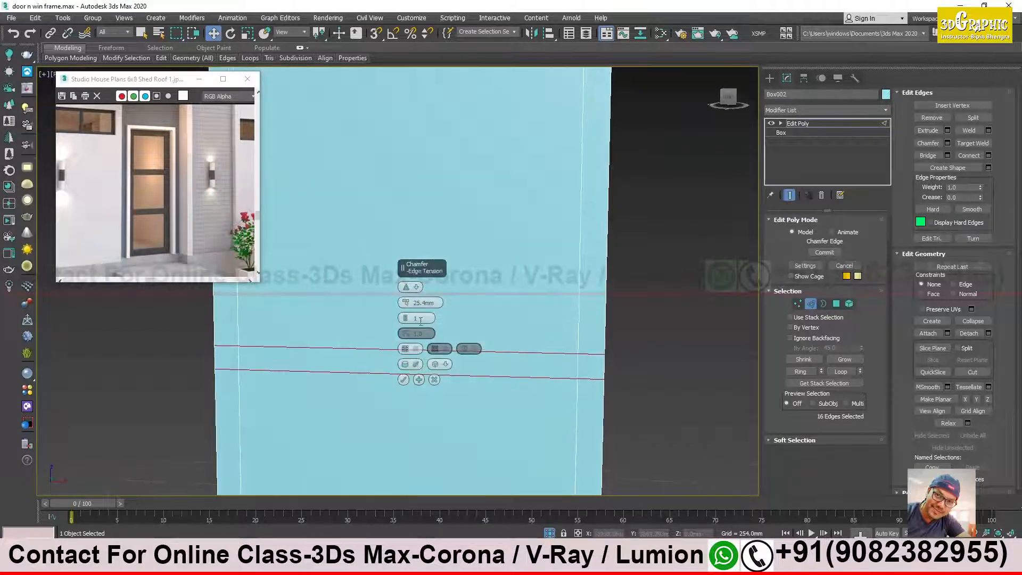
pyautogui.moveTo(406, 306); pyautogui.dragTo(404, 303)
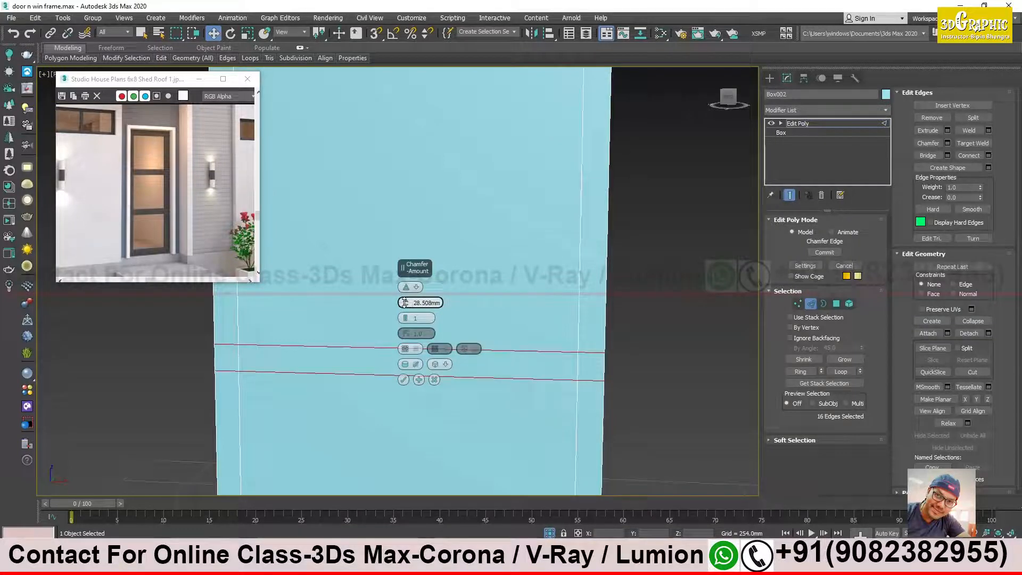
pyautogui.scroll(-3, 626, 268)
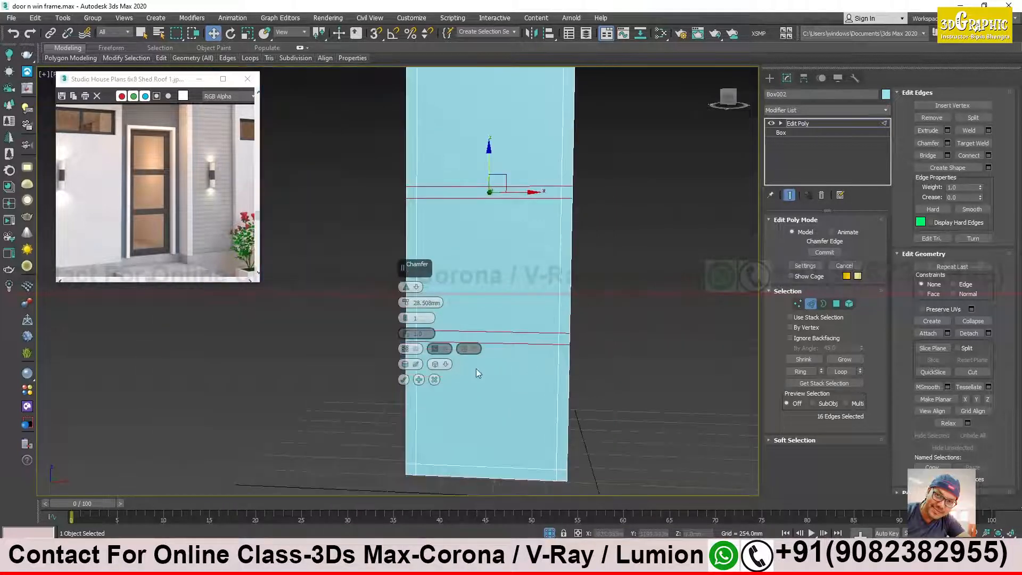
pyautogui.click(403, 379)
pyautogui.click(642, 276)
pyautogui.moveTo(642, 276); pyautogui.dragTo(621, 318, button='middle')
pyautogui.scroll(-3, 625, 318)
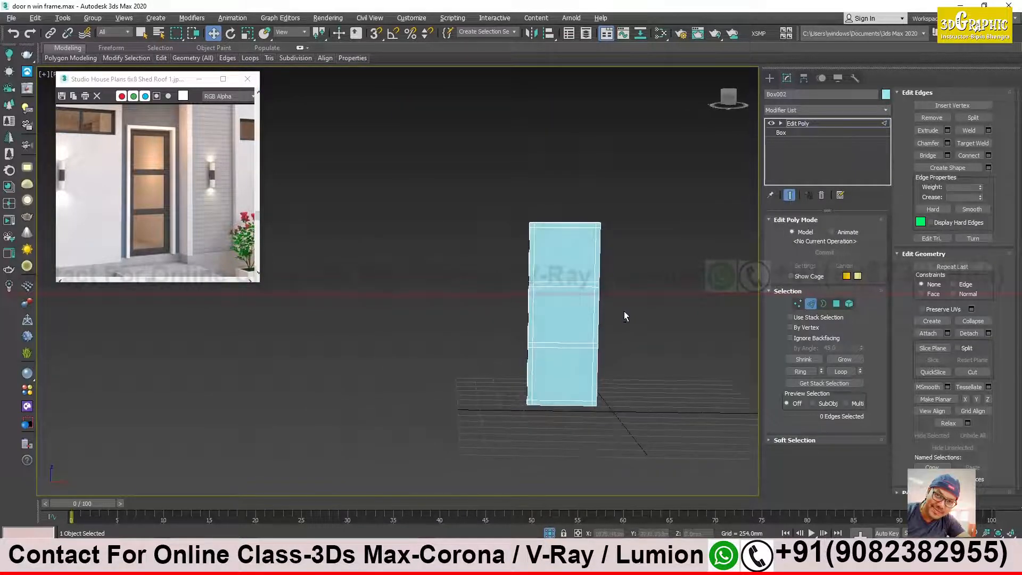
pyautogui.scroll(2, 625, 316)
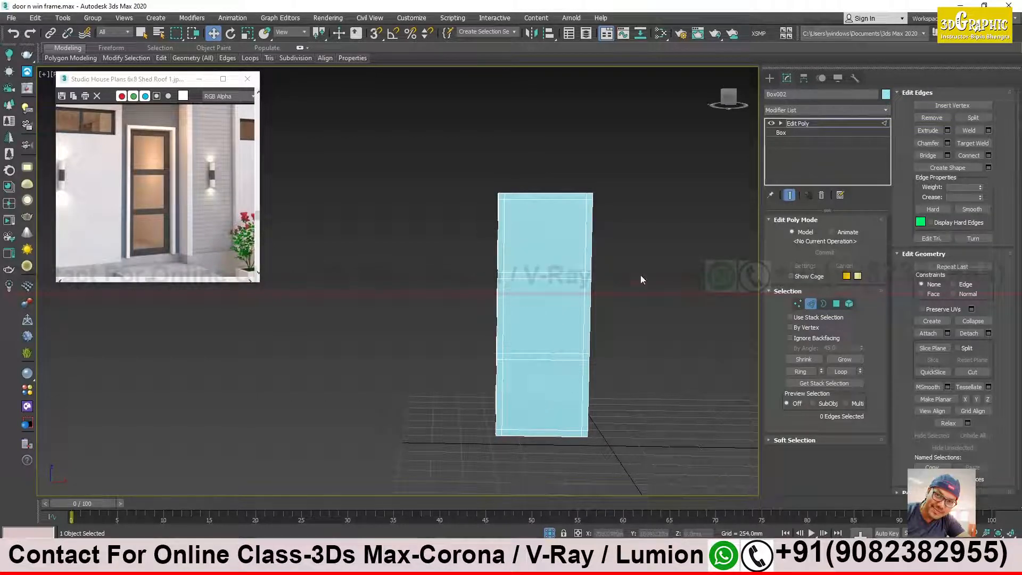
pyautogui.scroll(2, 538, 240)
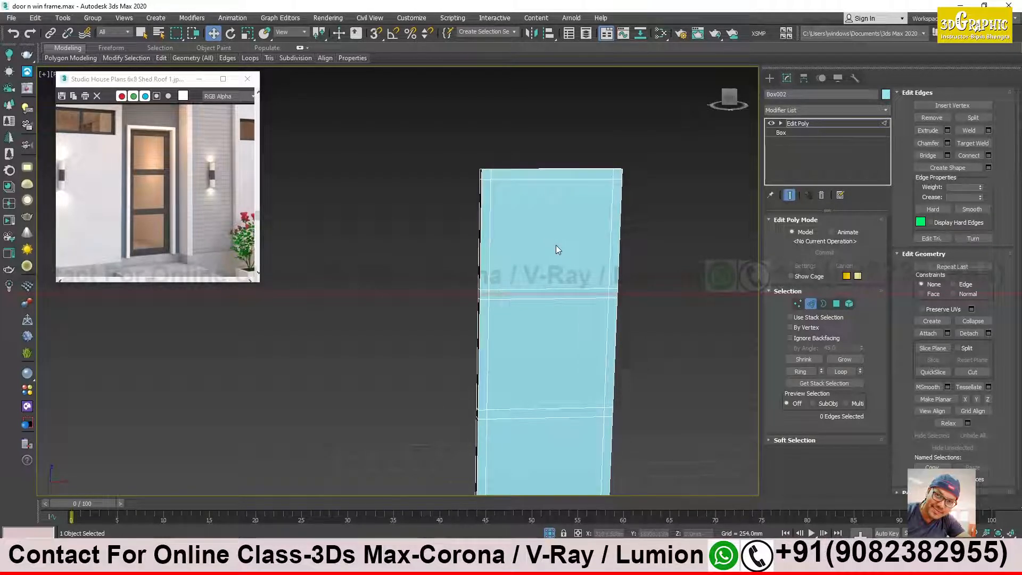
pyautogui.keyDown('alt'); pyautogui.moveTo(493, 269); pyautogui.dragTo(553, 239, button='middle'); pyautogui.keyUp('alt')
pyautogui.scroll(2, 554, 239)
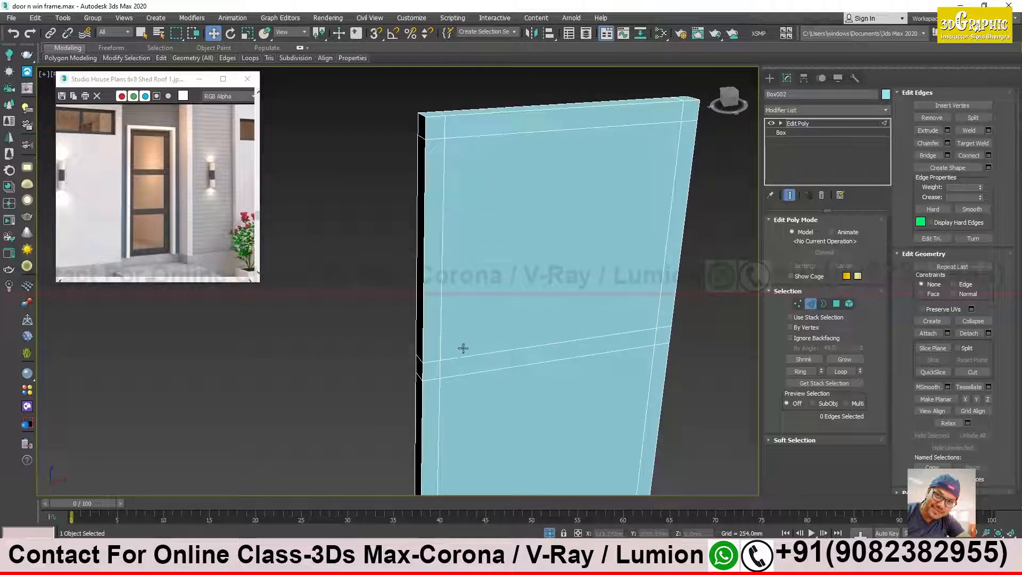
pyautogui.keyDown('alt'); pyautogui.moveTo(519, 354); pyautogui.dragTo(559, 308, button='middle'); pyautogui.keyUp('alt')
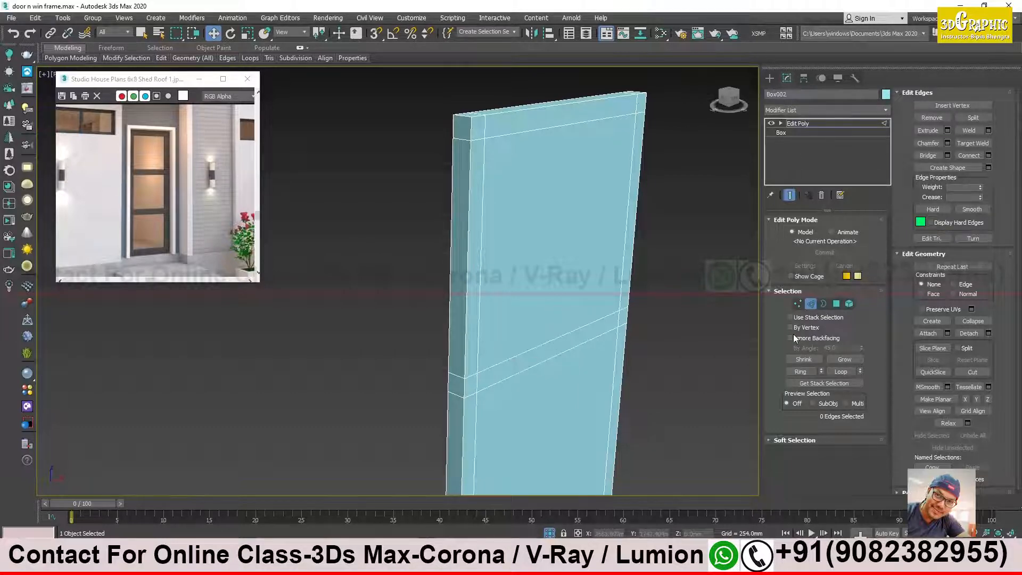
# Step: Detach the three large front polygons of the door panel as a clone named glass
pyautogui.click(837, 304)
pyautogui.click(578, 245)
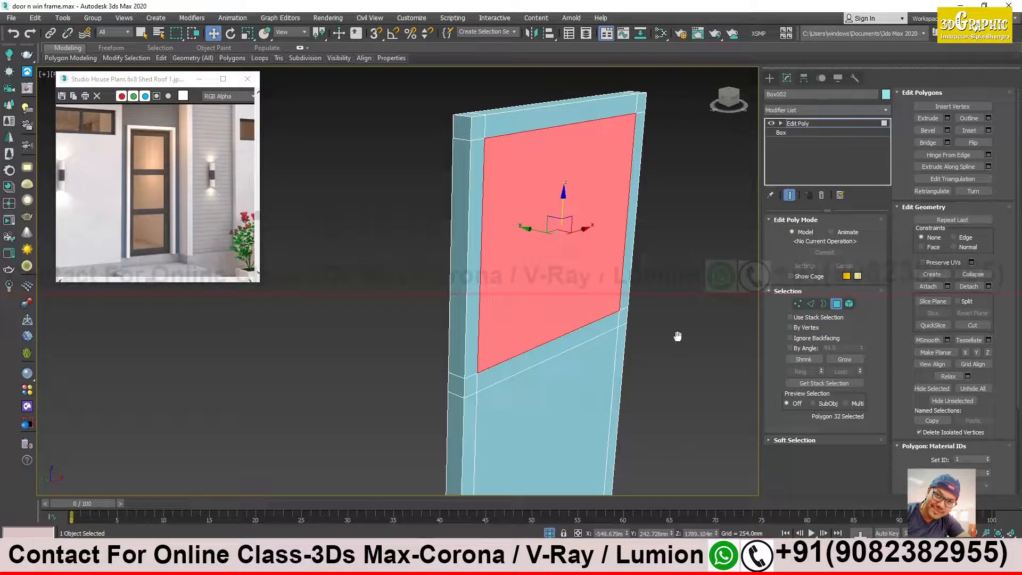
pyautogui.moveTo(565, 442); pyautogui.dragTo(554, 345, button='middle')
pyautogui.keyDown('ctrl'); pyautogui.click(554, 345); pyautogui.keyUp('ctrl')
pyautogui.moveTo(709, 407); pyautogui.dragTo(703, 285, button='middle')
pyautogui.scroll(-2, 703, 283)
pyautogui.keyDown('ctrl'); pyautogui.click(605, 370); pyautogui.keyUp('ctrl')
pyautogui.moveTo(747, 335); pyautogui.dragTo(578, 300, button='middle')
pyautogui.scroll(-2, 633, 356)
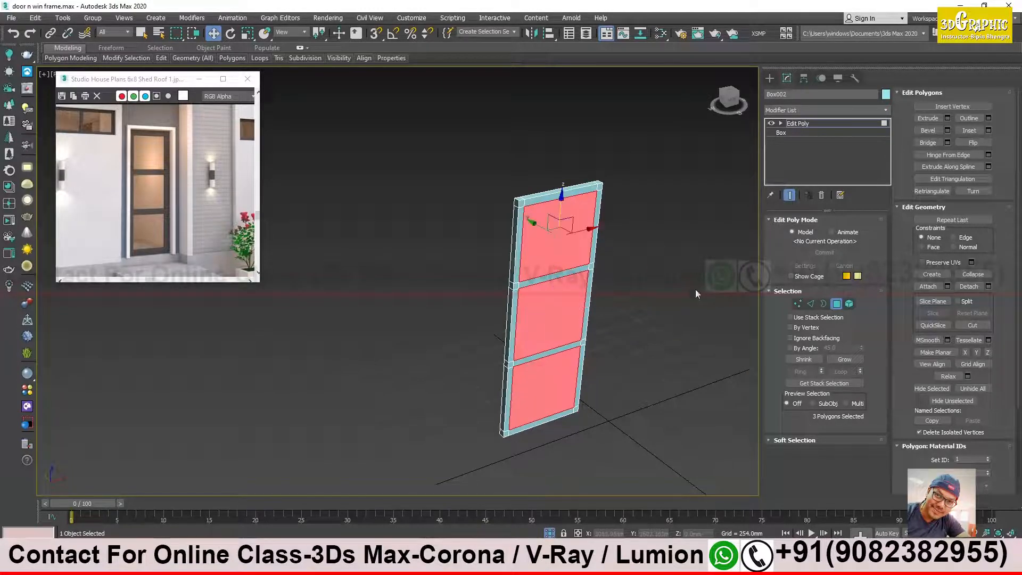
pyautogui.click(988, 286)
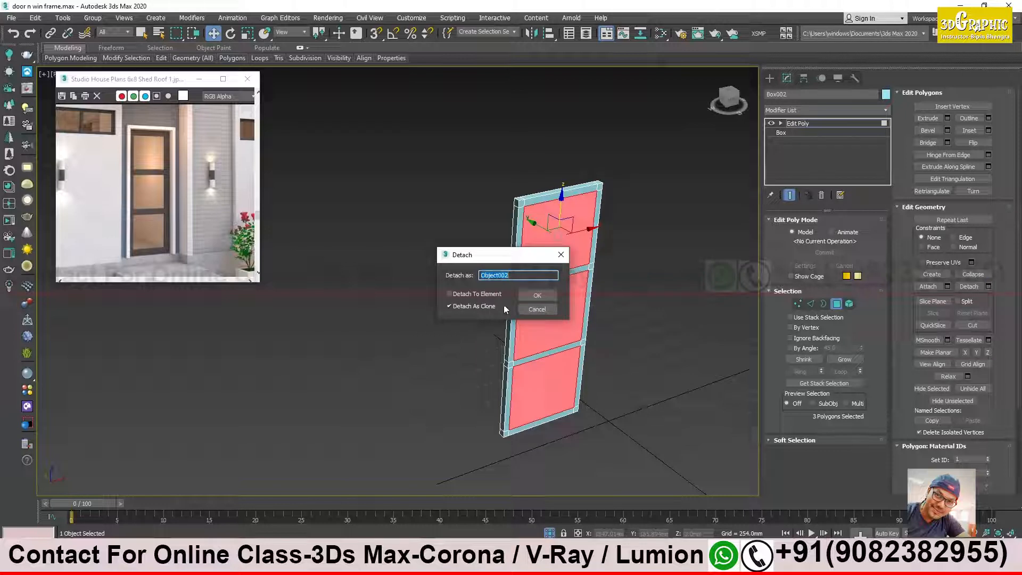
pyautogui.click(535, 294)
pyautogui.write('glass')
pyautogui.click(533, 291)
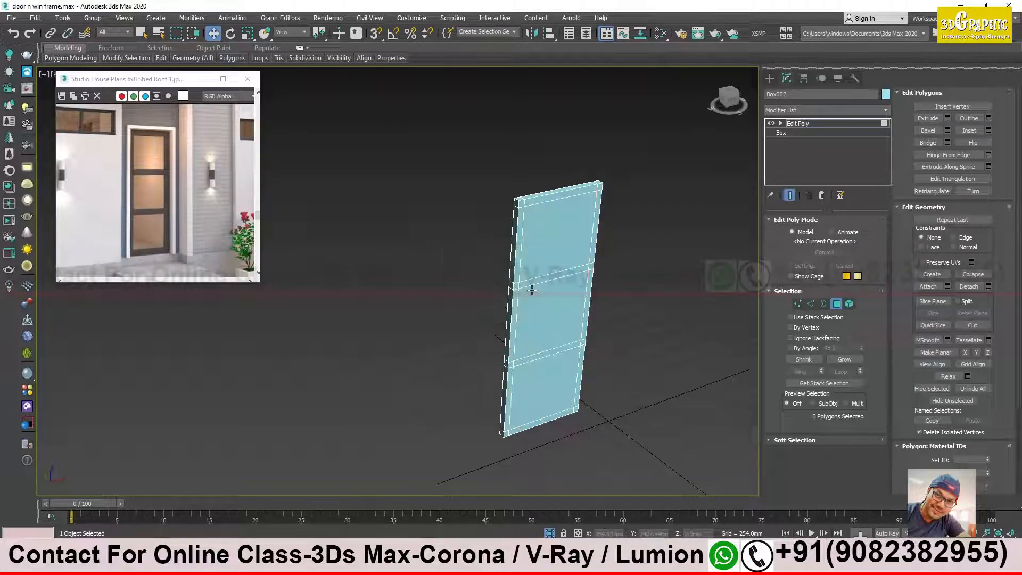
# Step: Move the detached glass panes out in front of the door panel and set their object color to blue
pyautogui.click(807, 123)
pyautogui.click(712, 188)
pyautogui.click(541, 335)
pyautogui.moveTo(527, 296); pyautogui.dragTo(594, 339)
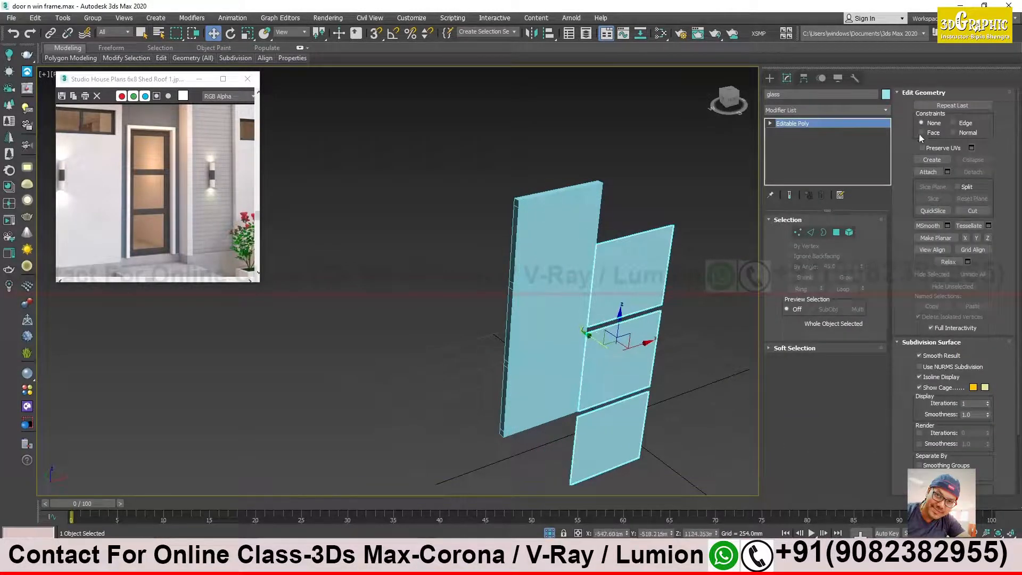
pyautogui.click(886, 95)
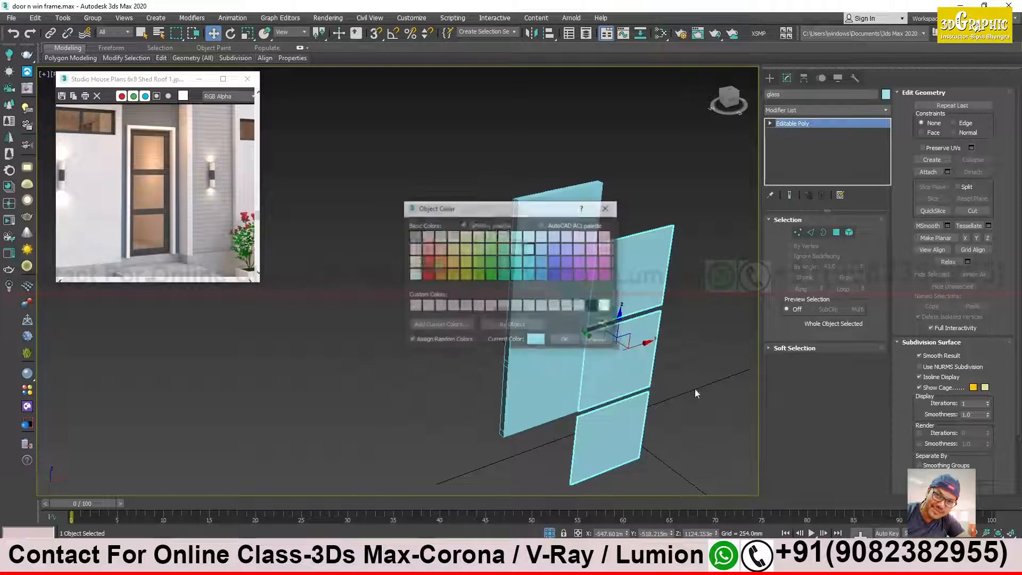
pyautogui.click(571, 340)
# Step: Bridge the door panel's three large front polygons with the matching three back polygons to cut through openings, and clear the selection
pyautogui.click(567, 244)
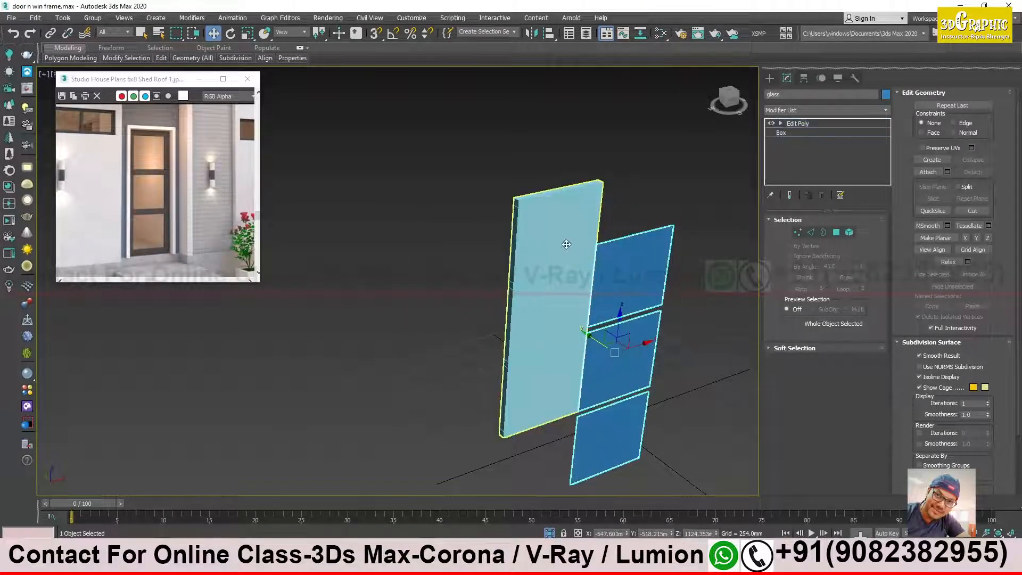
pyautogui.click(567, 245)
pyautogui.scroll(2, 564, 228)
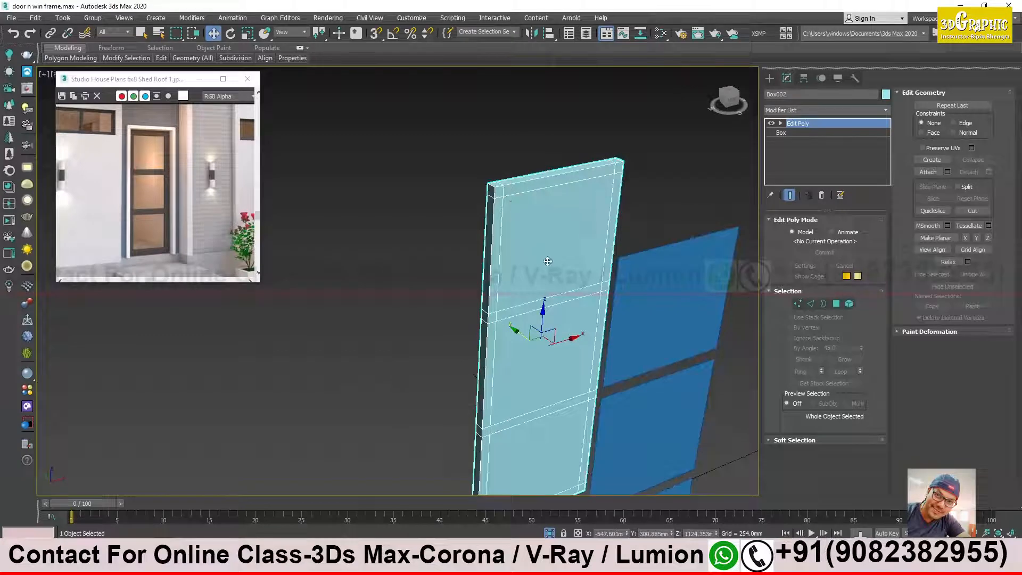
pyautogui.scroll(3, 543, 229)
pyautogui.click(654, 268)
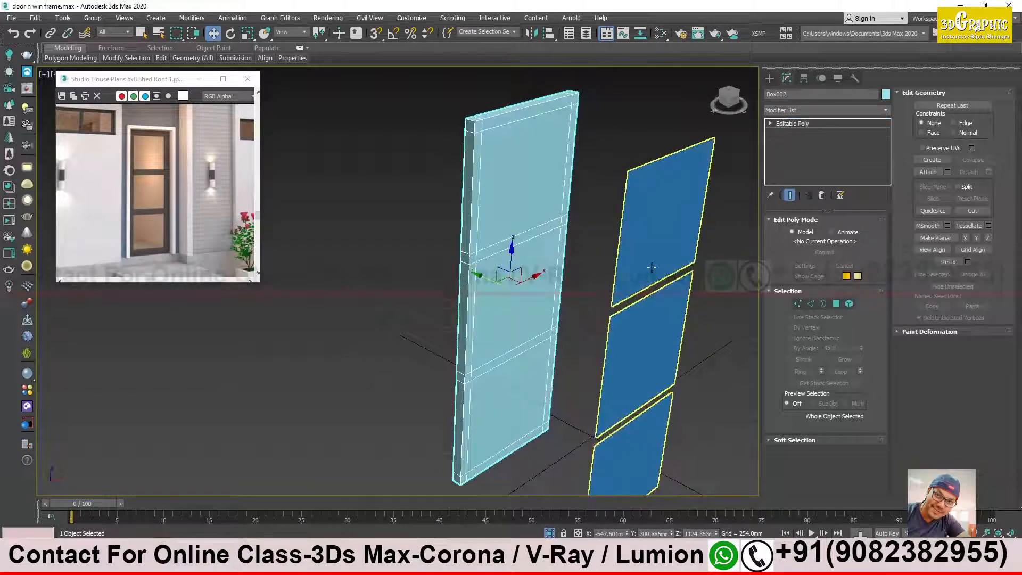
pyautogui.click(530, 211)
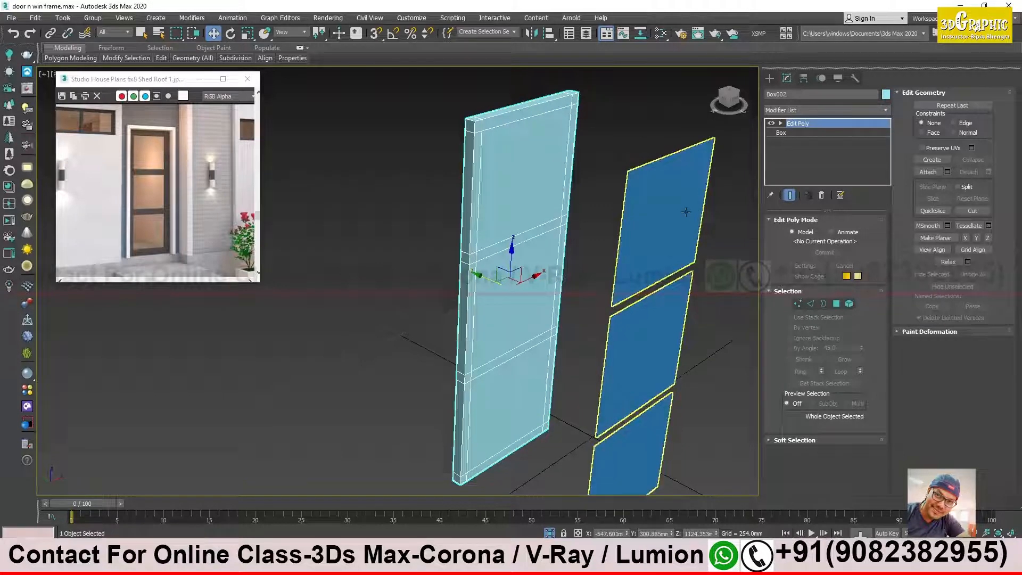
pyautogui.click(836, 304)
pyautogui.click(516, 158)
pyautogui.keyDown('ctrl'); pyautogui.click(527, 309); pyautogui.keyUp('ctrl')
pyautogui.keyDown('ctrl'); pyautogui.click(533, 388); pyautogui.keyUp('ctrl')
pyautogui.keyDown('alt'); pyautogui.moveTo(532, 389); pyautogui.dragTo(546, 167, button='middle'); pyautogui.keyUp('alt')
pyautogui.keyDown('ctrl'); pyautogui.click(532, 185); pyautogui.keyUp('ctrl')
pyautogui.keyDown('ctrl'); pyautogui.click(529, 277); pyautogui.keyUp('ctrl')
pyautogui.keyDown('ctrl'); pyautogui.click(508, 388); pyautogui.keyUp('ctrl')
pyautogui.keyDown('alt'); pyautogui.moveTo(507, 400); pyautogui.dragTo(485, 313, button='middle'); pyautogui.keyUp('alt')
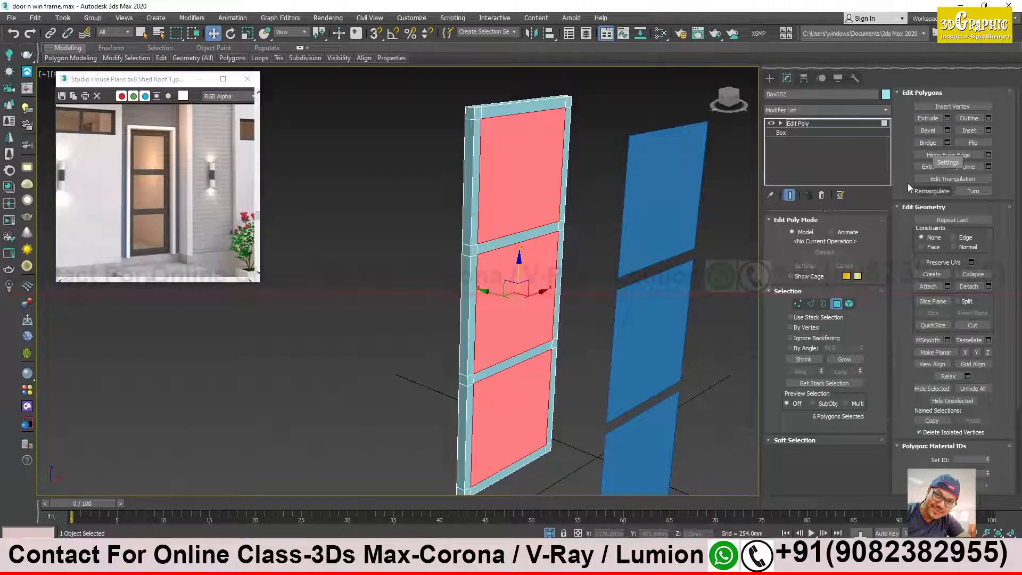
pyautogui.click(928, 142)
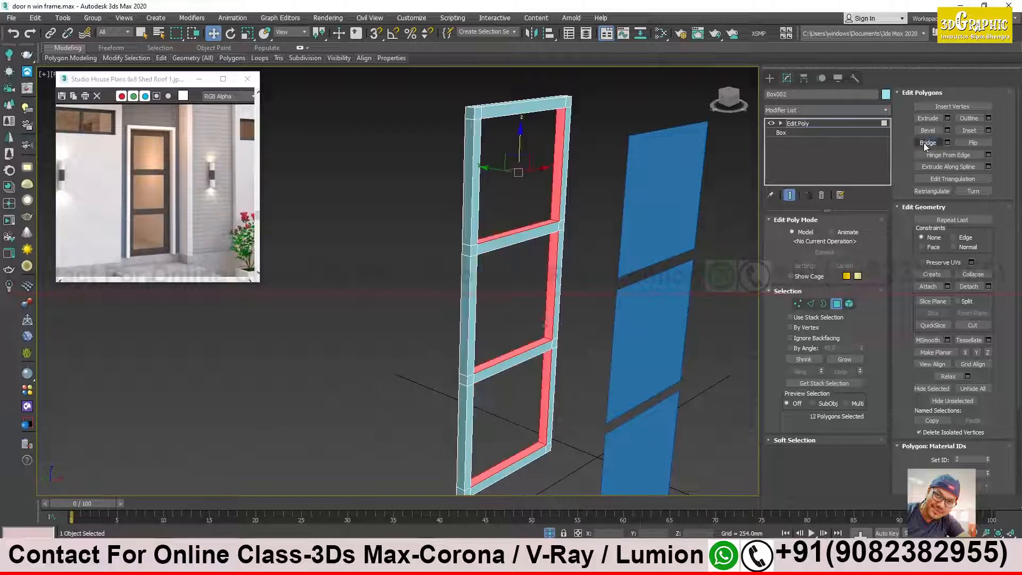
pyautogui.keyDown('alt'); pyautogui.moveTo(617, 272); pyautogui.dragTo(522, 271, button='middle'); pyautogui.keyUp('alt')
pyautogui.click(406, 263)
pyautogui.keyDown('alt'); pyautogui.moveTo(407, 263); pyautogui.dragTo(478, 262, button='middle'); pyautogui.keyUp('alt')
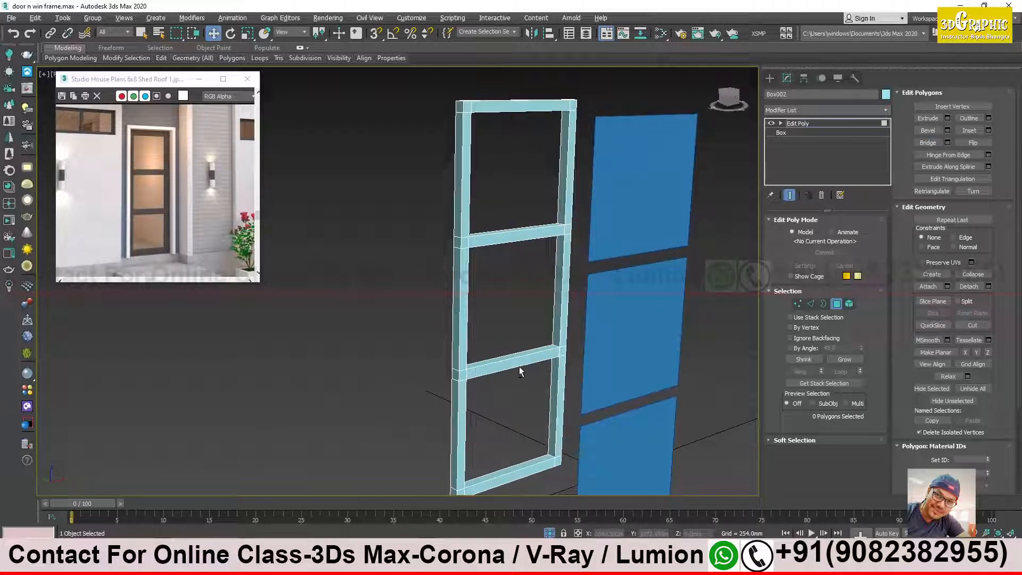
pyautogui.keyDown('alt'); pyautogui.moveTo(506, 440); pyautogui.dragTo(533, 421, button='middle'); pyautogui.keyUp('alt')
# Step: Leave polygon editing and move the glass panes back into the door panel's three openings
pyautogui.click(809, 126)
pyautogui.click(613, 362)
pyautogui.moveTo(567, 343); pyautogui.dragTo(466, 312)
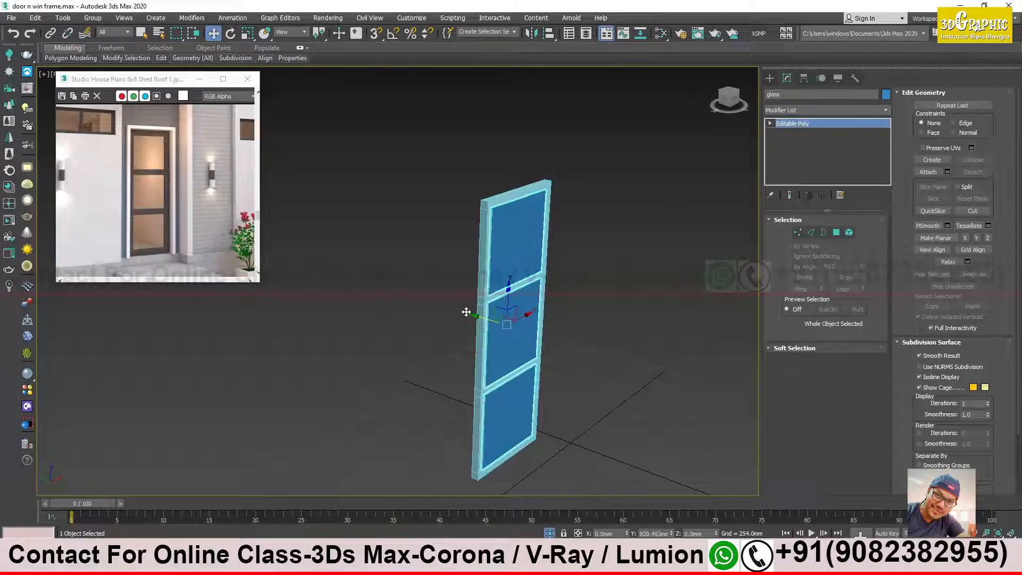
# Step: Fine-tune the glass panes' depth so they sit inside the thickness of the door frame, and inspect the fit from both sides
pyautogui.scroll(6, 536, 263)
pyautogui.moveTo(497, 327)
pyautogui.keyDown('alt'); pyautogui.mouseDown(button='middle')
pyautogui.moveTo(507, 334)
pyautogui.moveTo(498, 323)
pyautogui.mouseUp(button='middle'); pyautogui.keyUp('alt')
pyautogui.scroll(1, 500, 322)
pyautogui.press('space')
pyautogui.moveTo(526, 295); pyautogui.dragTo(539, 292)
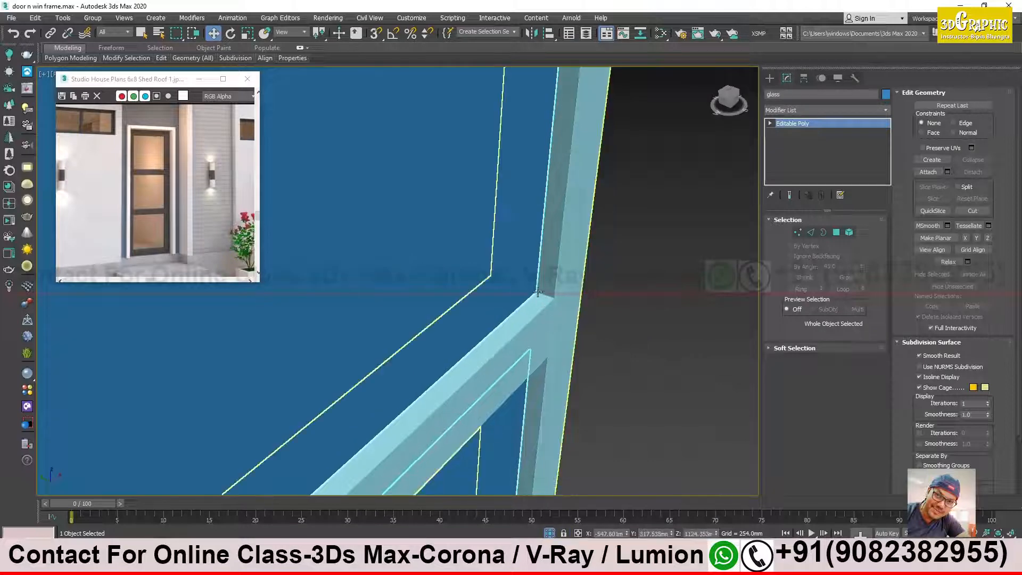
pyautogui.scroll(-2, 547, 302)
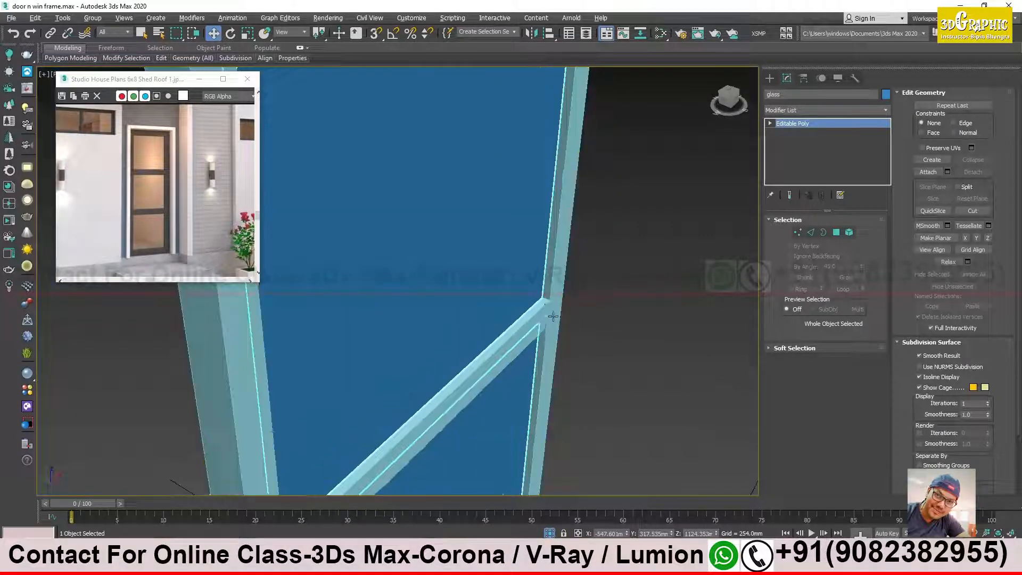
pyautogui.keyDown('alt'); pyautogui.moveTo(551, 312); pyautogui.dragTo(561, 338, button='middle'); pyautogui.keyUp('alt')
pyautogui.keyDown('alt'); pyautogui.moveTo(573, 330); pyautogui.dragTo(376, 311, button='middle'); pyautogui.keyUp('alt')
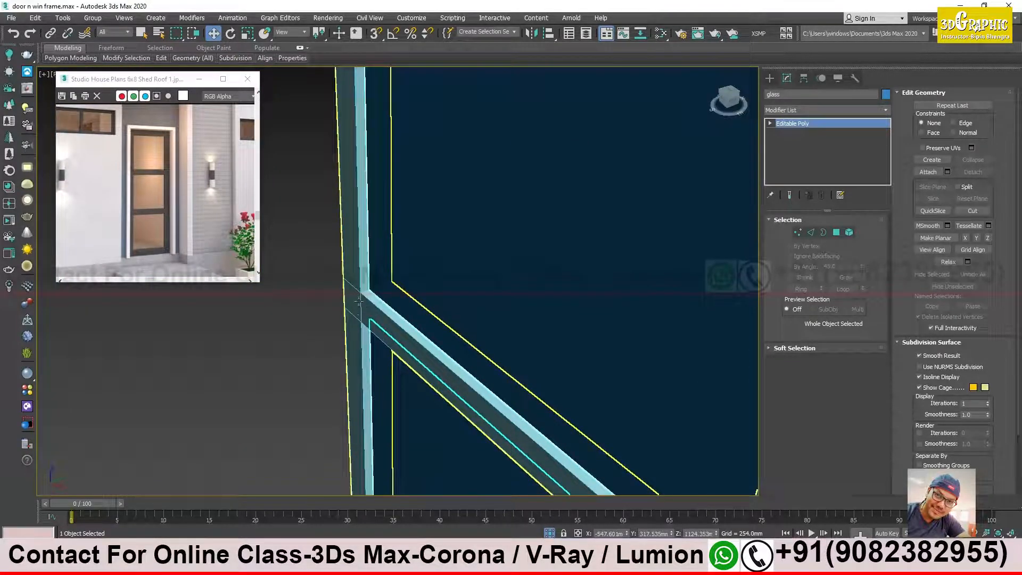
pyautogui.scroll(-5, 362, 305)
pyautogui.keyDown('alt'); pyautogui.moveTo(362, 306); pyautogui.dragTo(494, 286, button='middle'); pyautogui.keyUp('alt')
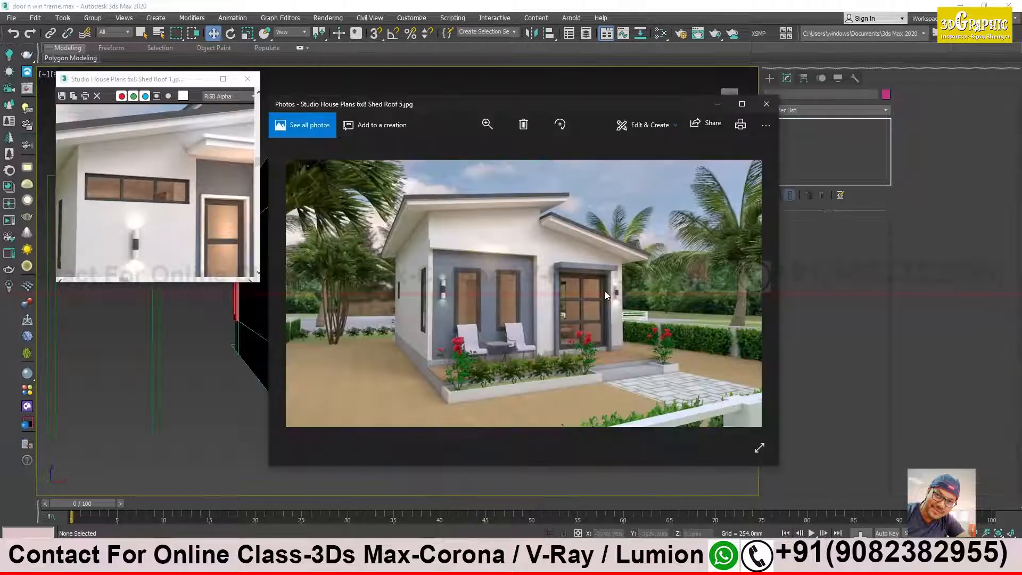
# Step: Examine the porch windows and multi-pane glass door in the Shed Roof 5 reference image against the matching part of the floor plan
pyautogui.scroll(5, 605, 291)
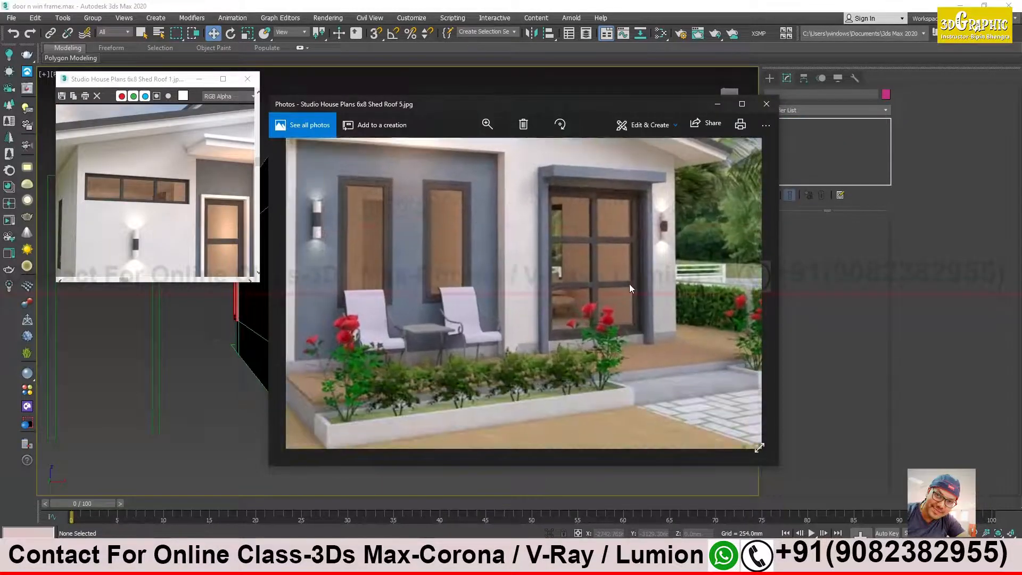
pyautogui.scroll(2, 591, 301)
pyautogui.scroll(2, 613, 290)
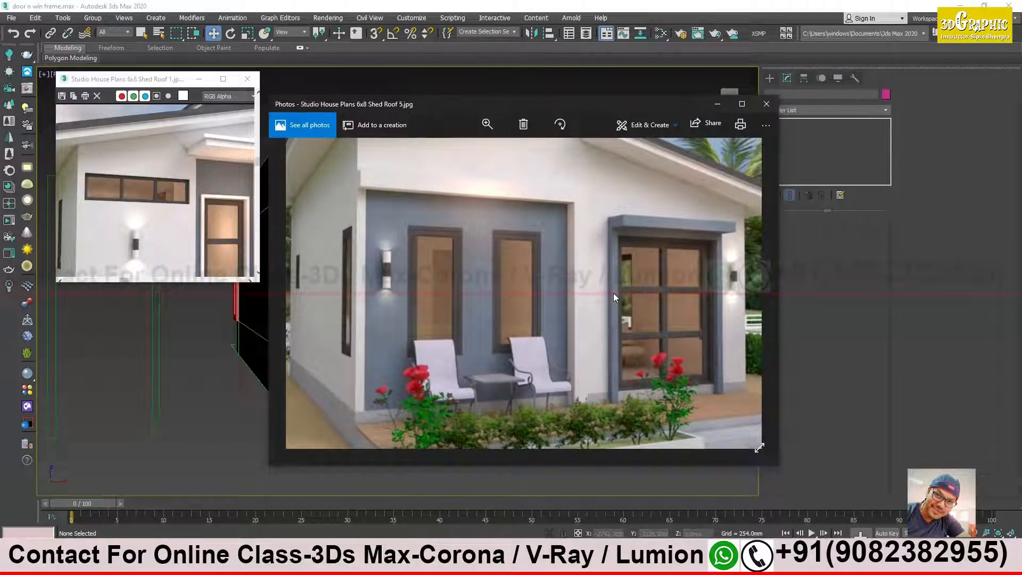
pyautogui.scroll(-1, 613, 293)
pyautogui.scroll(1, 402, 267)
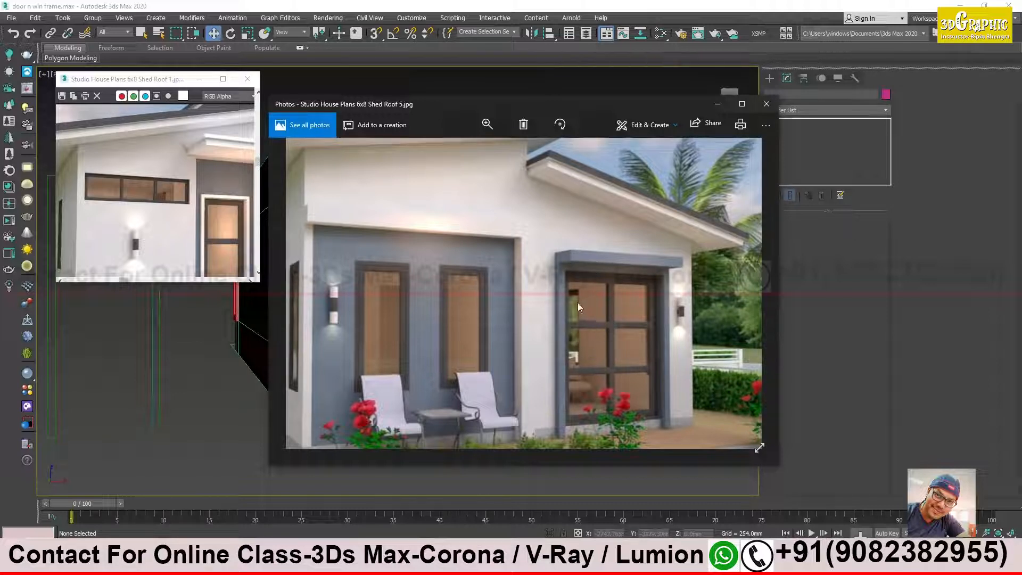
pyautogui.scroll(-2, 634, 298)
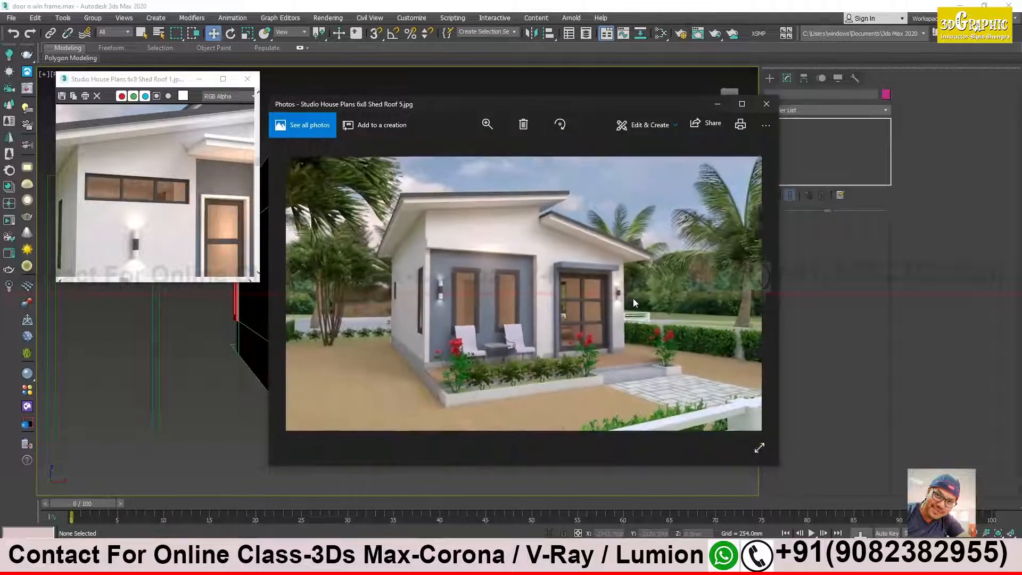
pyautogui.scroll(3, 585, 268)
pyautogui.scroll(2, 584, 267)
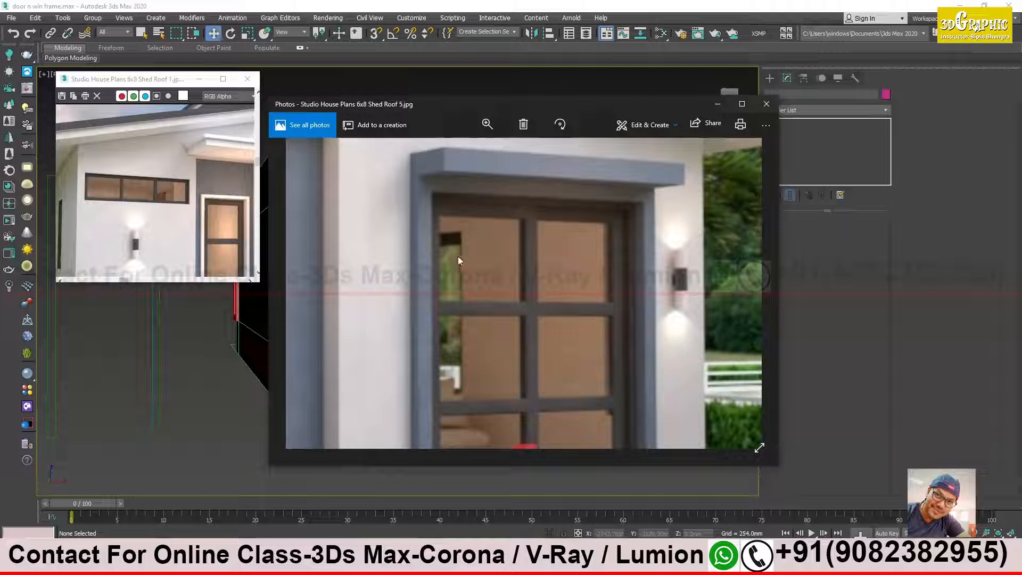
pyautogui.scroll(-4, 602, 318)
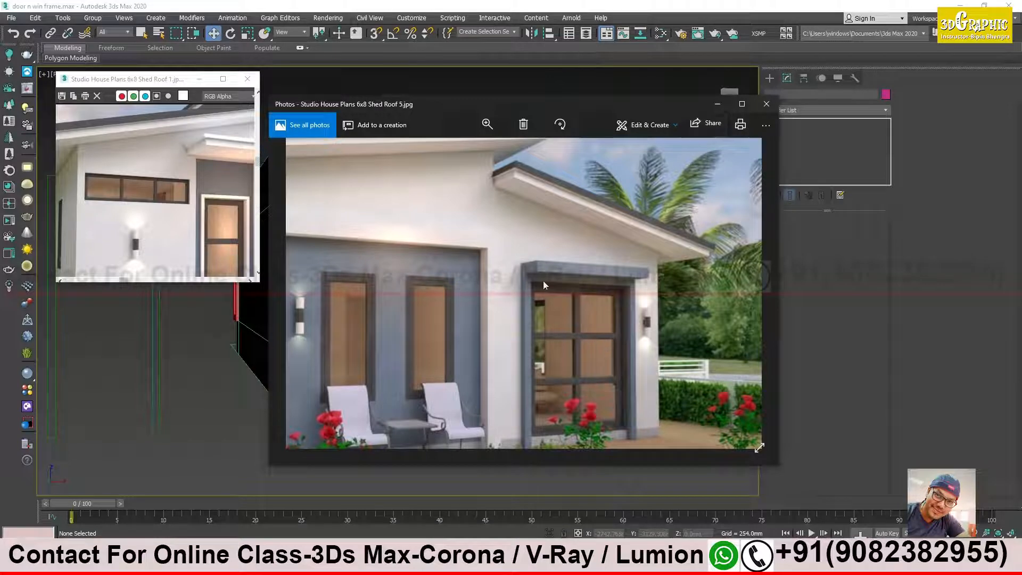
pyautogui.click(718, 104)
pyautogui.keyDown('alt'); pyautogui.moveTo(420, 299); pyautogui.dragTo(513, 382, button='middle'); pyautogui.keyUp('alt')
pyautogui.scroll(3, 510, 382)
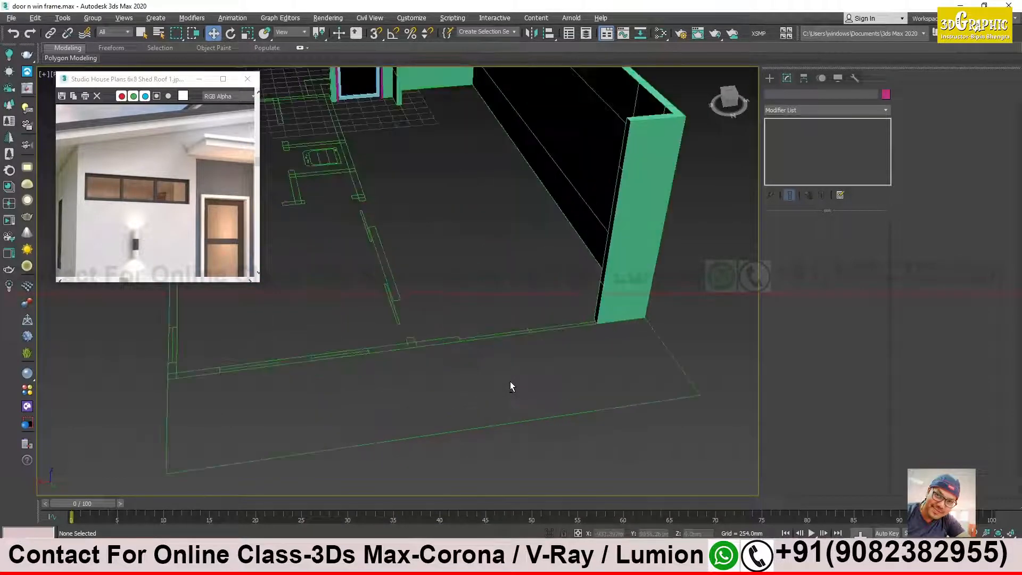
pyautogui.moveTo(542, 347); pyautogui.dragTo(493, 392, button='middle')
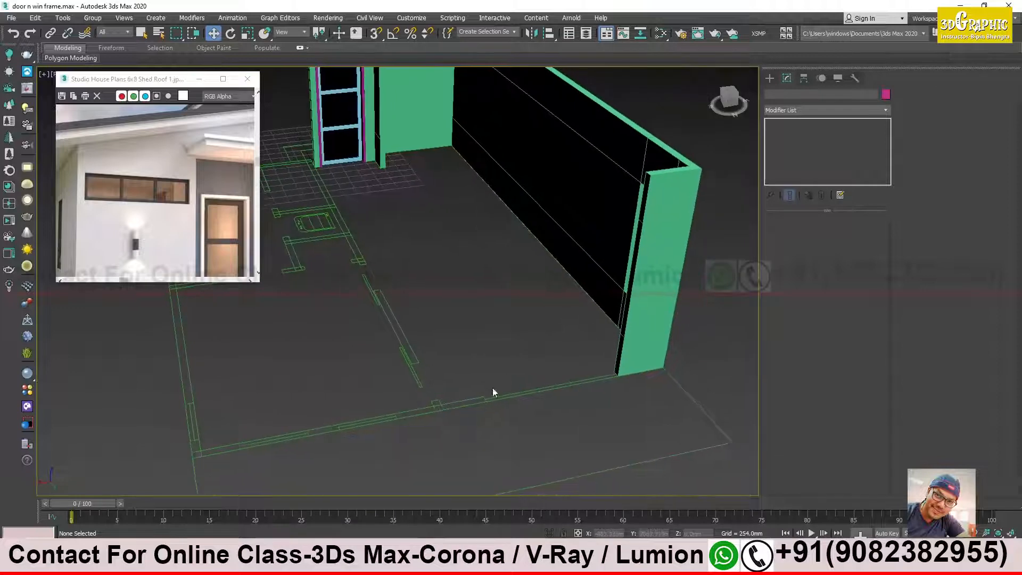
pyautogui.click(335, 564)
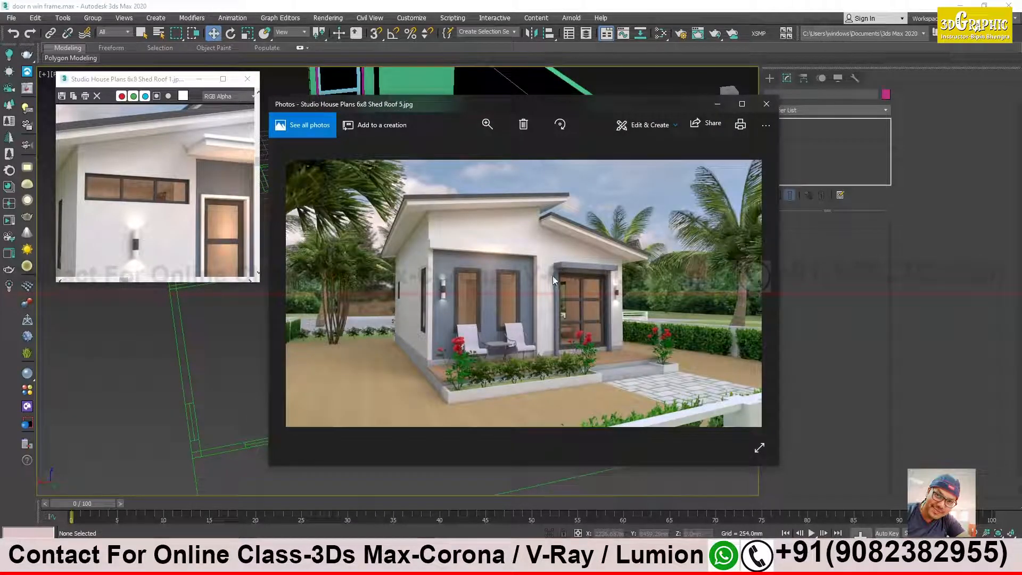
pyautogui.click(721, 105)
pyautogui.moveTo(450, 446); pyautogui.dragTo(484, 424, button='middle')
# Step: Start a Line with snapping on, placing two points across the front wall's thickness at the glass door opening on the floor plan
pyautogui.click(770, 79)
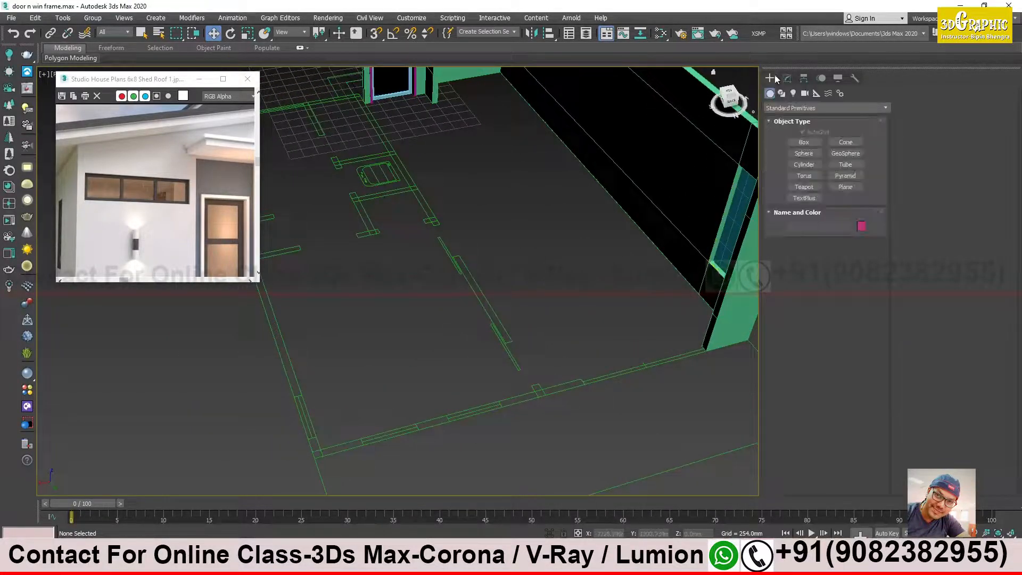
pyautogui.click(782, 94)
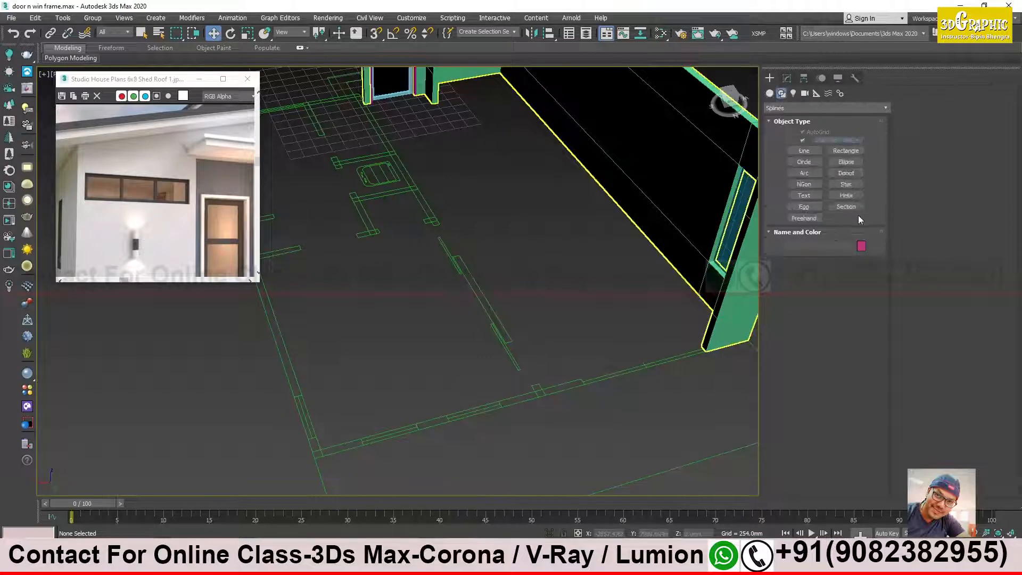
pyautogui.click(807, 151)
pyautogui.scroll(5, 580, 398)
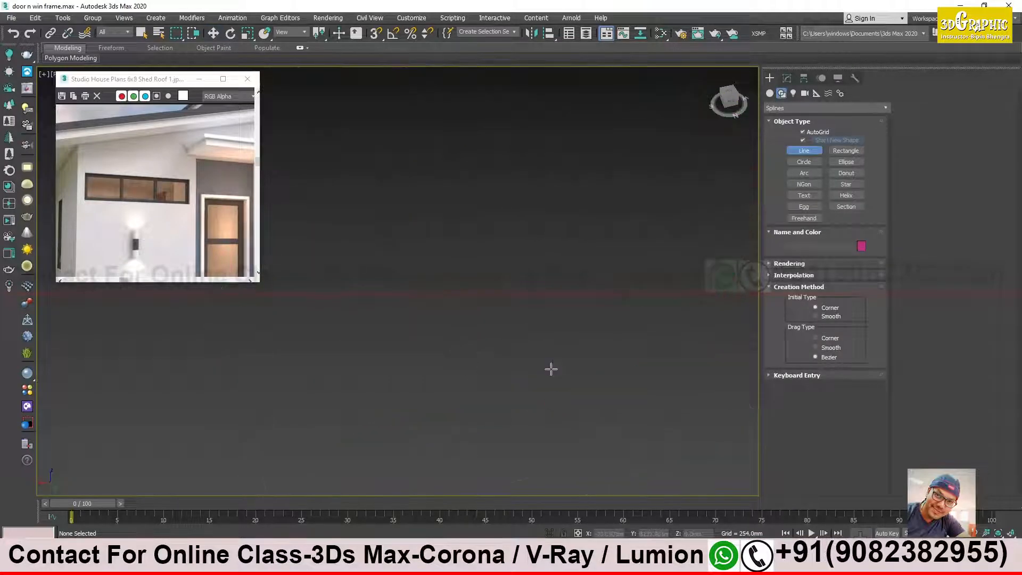
pyautogui.scroll(-5, 551, 369)
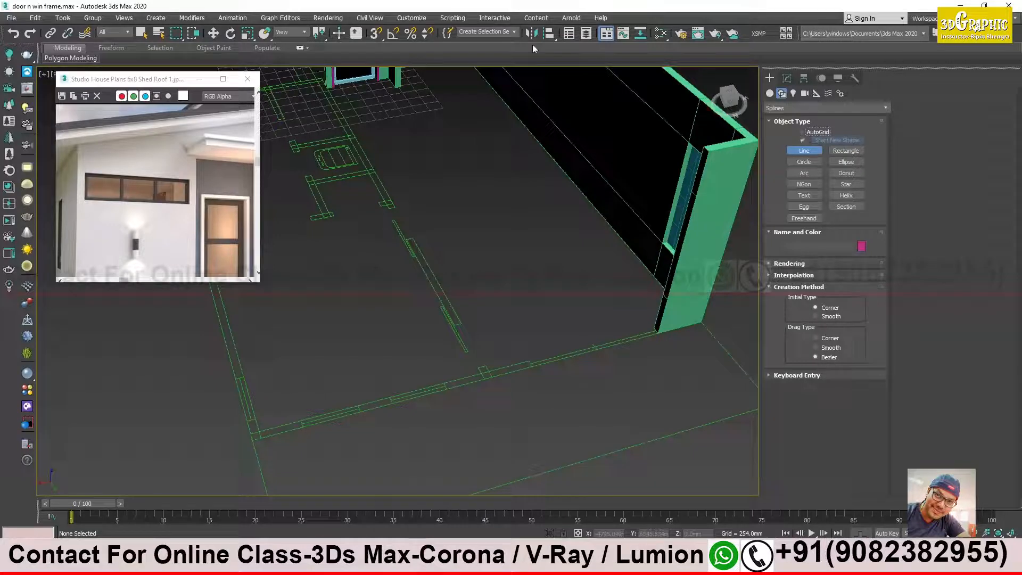
pyautogui.click(375, 33)
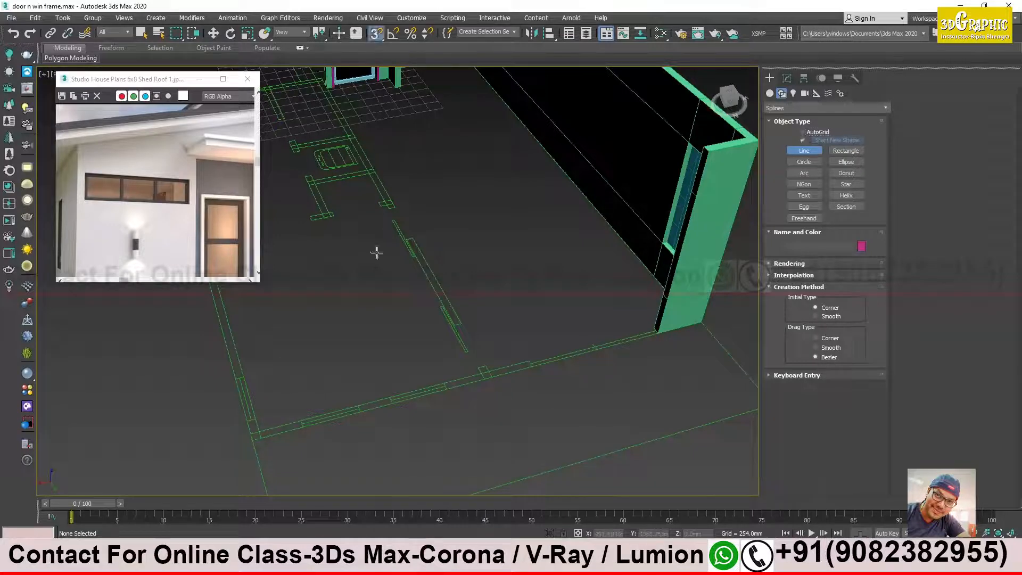
pyautogui.click(530, 362)
pyautogui.scroll(3, 536, 370)
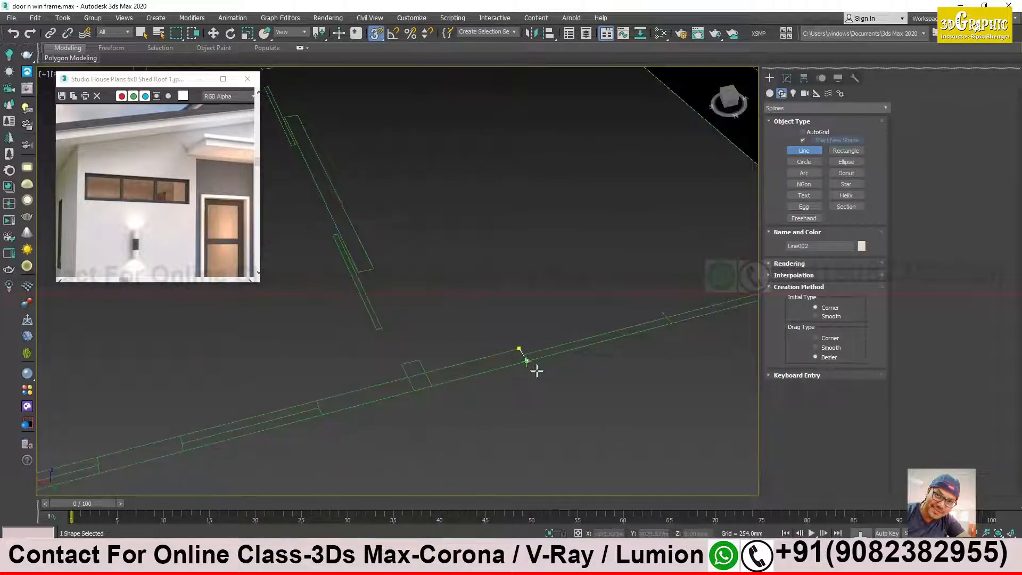
pyautogui.click(528, 361)
# Step: Continue the line along the front wall's outer edge to the house corner and across the wall's thickness to the inner edge
pyautogui.keyDown('shift'); pyautogui.moveTo(306, 426); pyautogui.dragTo(544, 373, button='middle'); pyautogui.keyUp('shift')
pyautogui.scroll(-4, 564, 335)
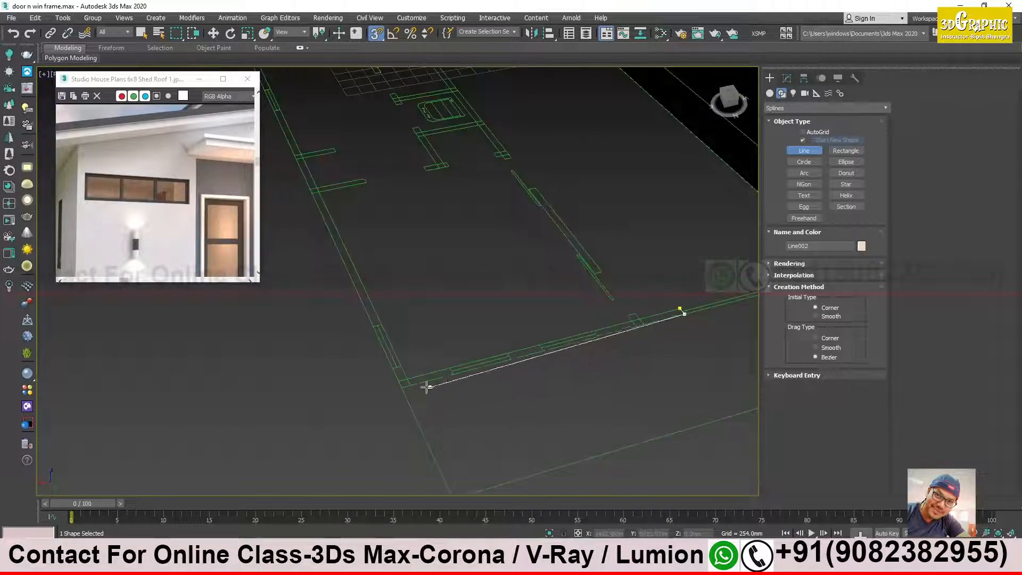
pyautogui.scroll(2, 403, 394)
pyautogui.click(401, 384)
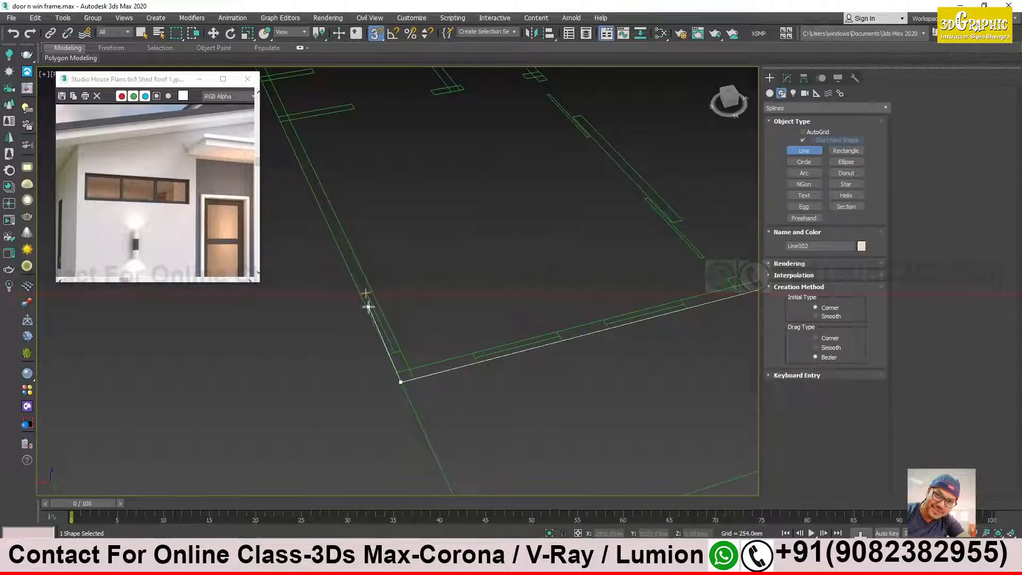
pyautogui.moveTo(353, 246); pyautogui.dragTo(405, 388, button='middle')
pyautogui.scroll(2, 351, 236)
pyautogui.moveTo(390, 304); pyautogui.dragTo(404, 336, button='middle')
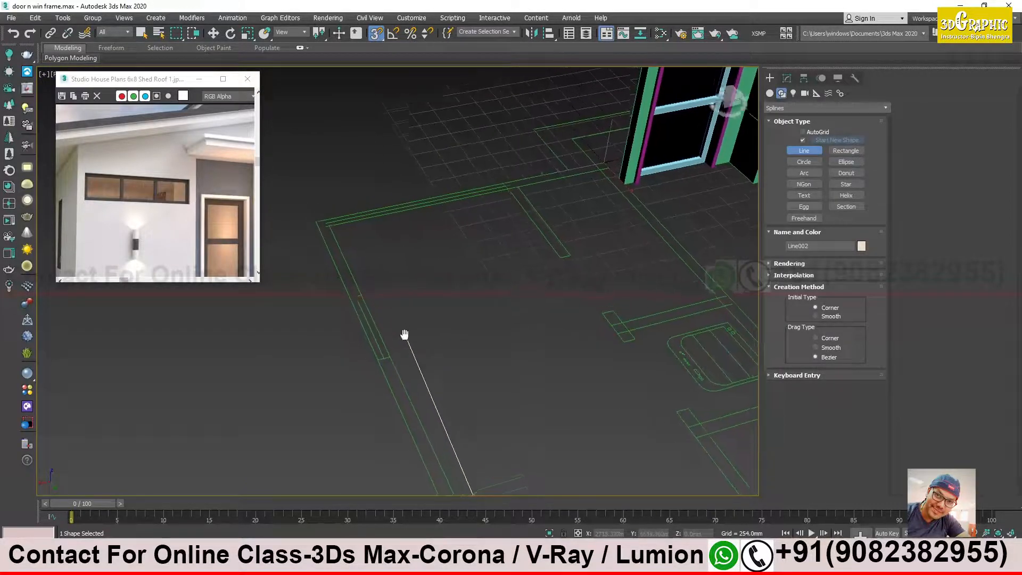
pyautogui.scroll(3, 356, 137)
pyautogui.scroll(-4, 414, 314)
pyautogui.scroll(4, 407, 357)
pyautogui.click(429, 390)
pyautogui.click(425, 380)
# Step: Run the outline back along the wall's inner edge to its starting point and close the spline
pyautogui.moveTo(575, 331); pyautogui.dragTo(101, 461, button='middle')
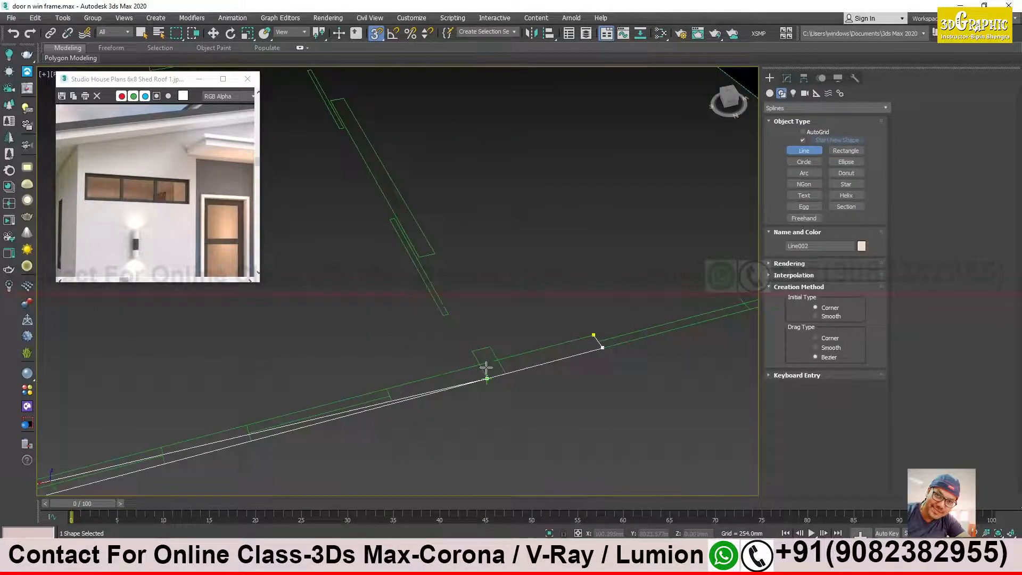
pyautogui.scroll(4, 482, 364)
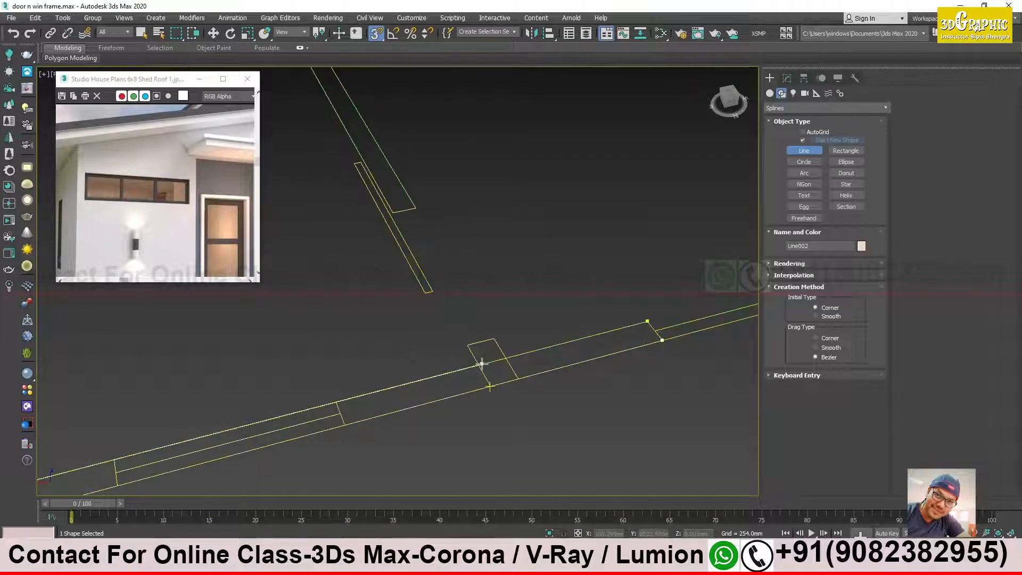
pyautogui.click(726, 301)
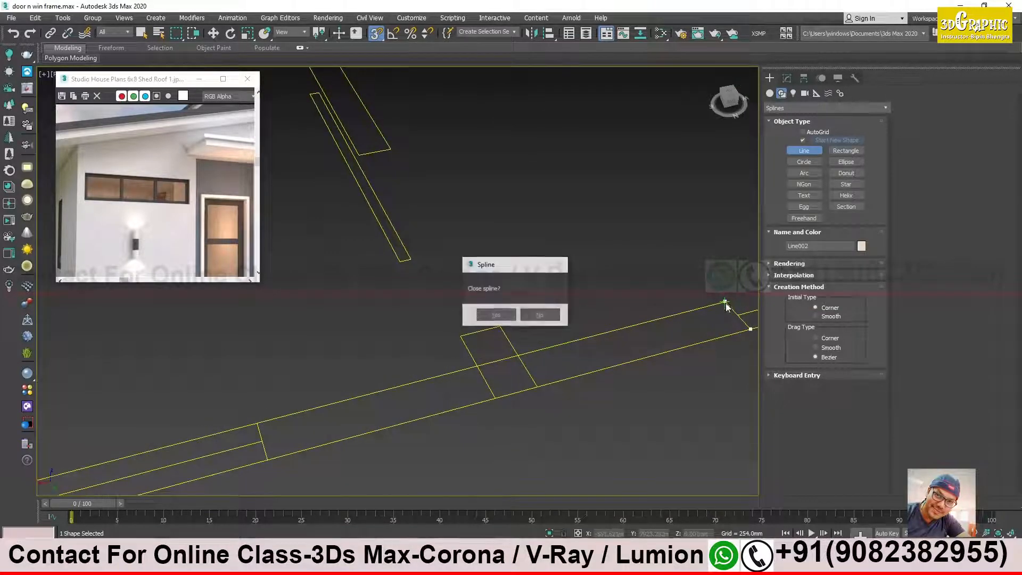
pyautogui.click(494, 315)
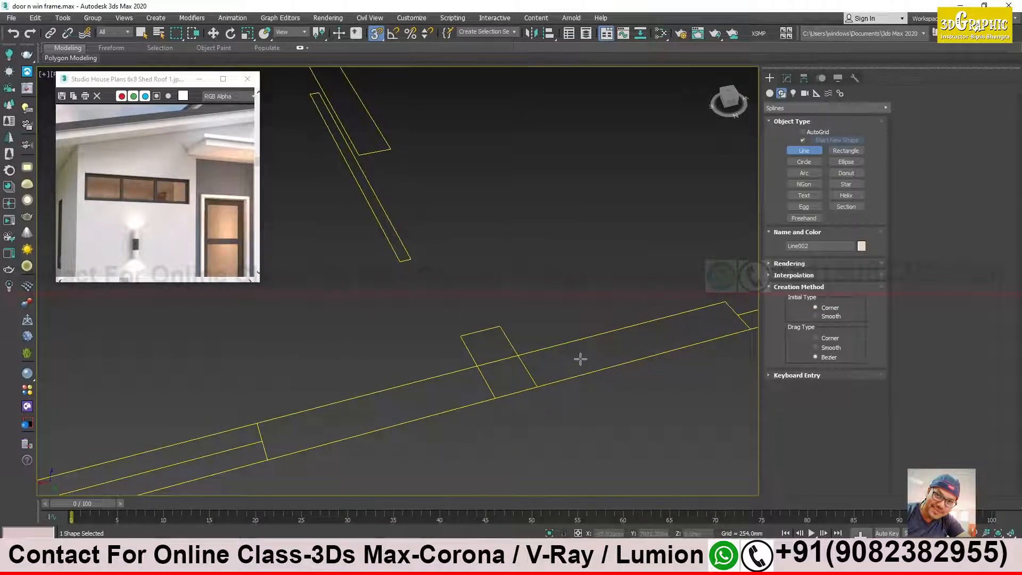
# Step: Extrude the closed front wall outline by 2800 mm and turn snapping off
pyautogui.click(796, 79)
pyautogui.click(808, 110)
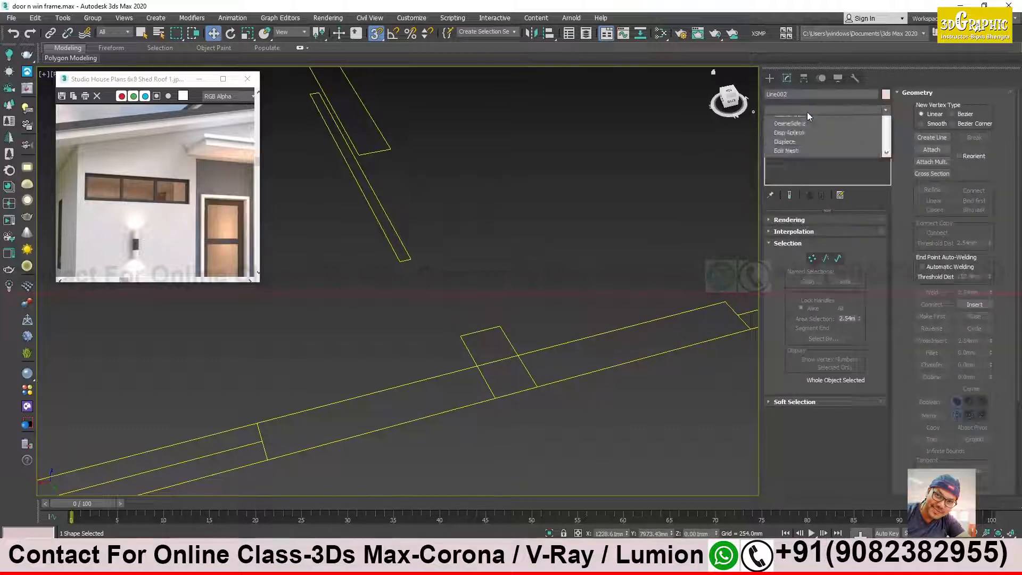
pyautogui.press('Return')
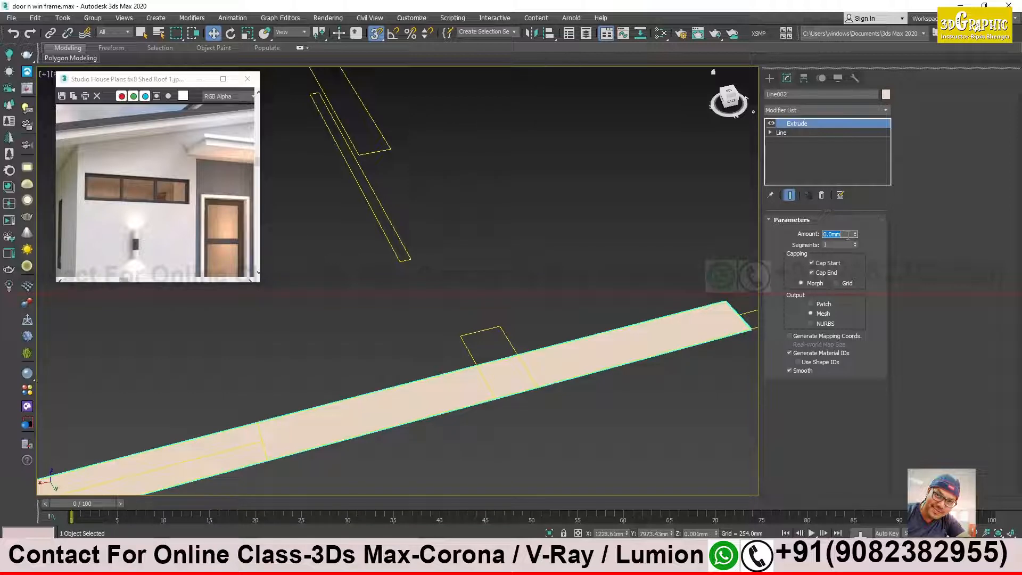
pyautogui.press('Return')
pyautogui.keyDown('alt'); pyautogui.moveTo(532, 256); pyautogui.dragTo(574, 248, button='middle'); pyautogui.keyUp('alt')
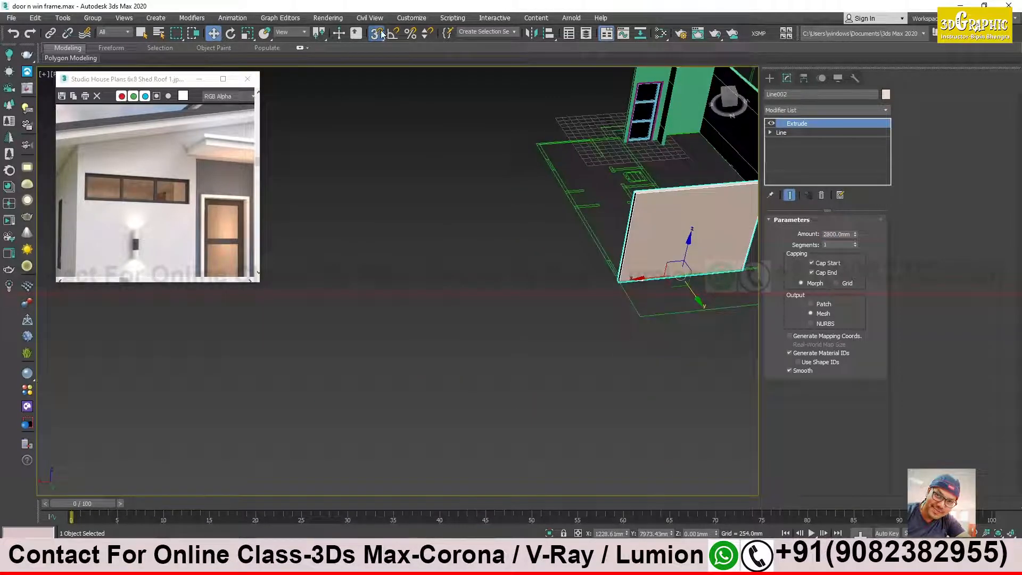
pyautogui.keyDown('alt'); pyautogui.moveTo(493, 258); pyautogui.dragTo(563, 300, button='middle'); pyautogui.keyUp('alt')
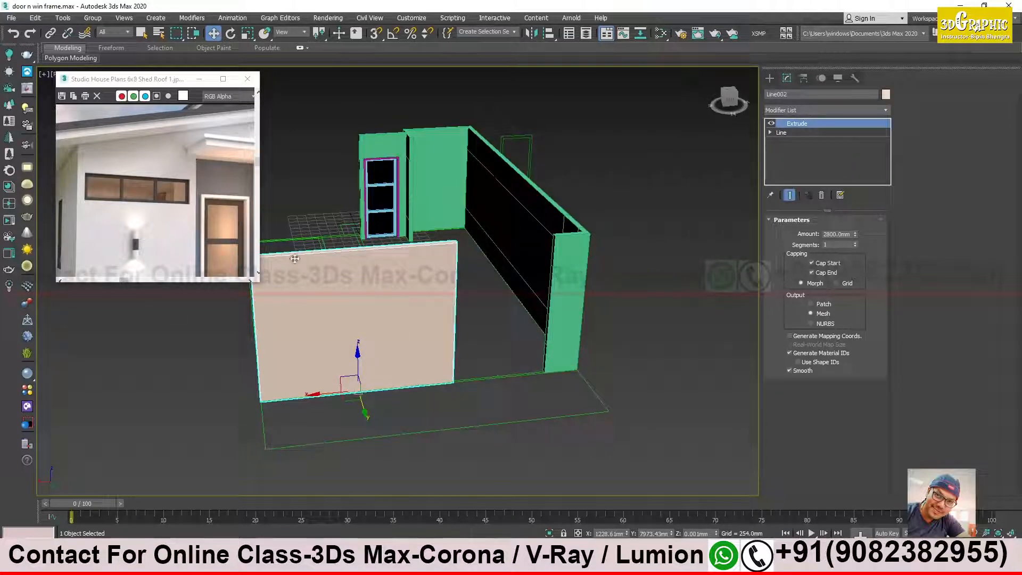
# Step: Replace the floating reference with the Shed Roof 5 image, shrink its window, and frame the multi-pane glass door and porch window
pyautogui.click(248, 79)
pyautogui.click(11, 17)
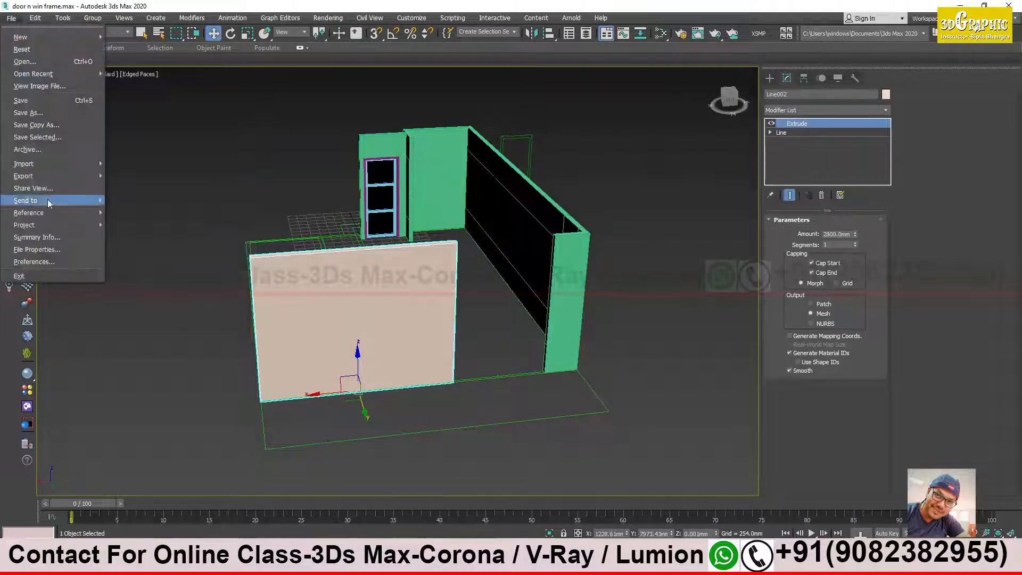
pyautogui.click(46, 86)
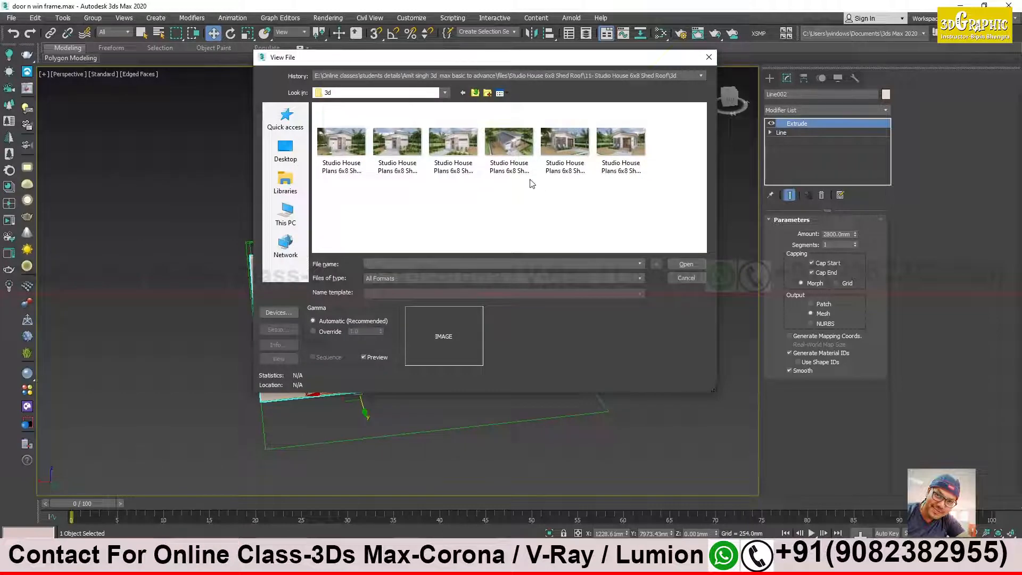
pyautogui.doubleClick(561, 152)
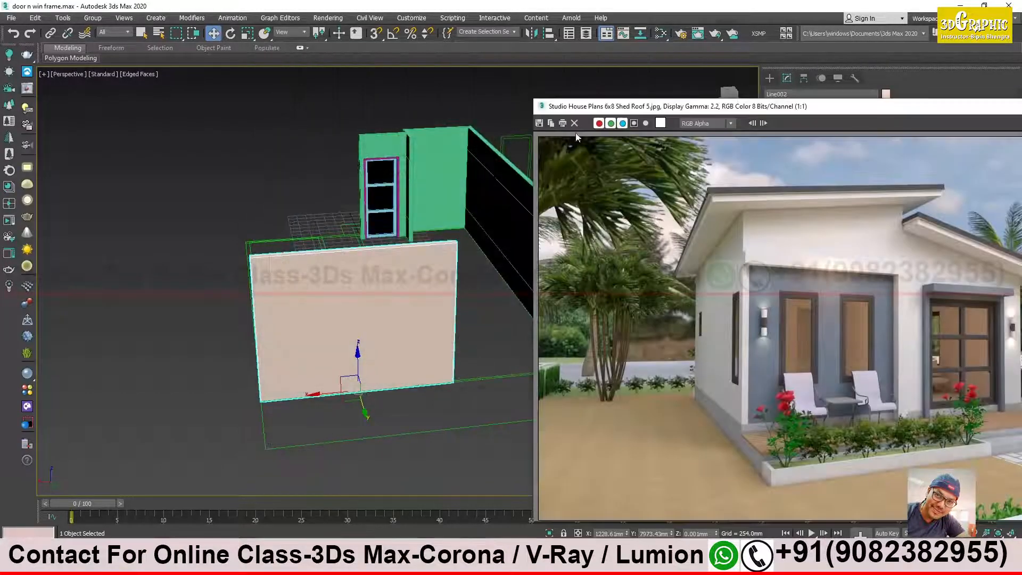
pyautogui.moveTo(603, 110); pyautogui.dragTo(76, 62)
pyautogui.scroll(2, 158, 190)
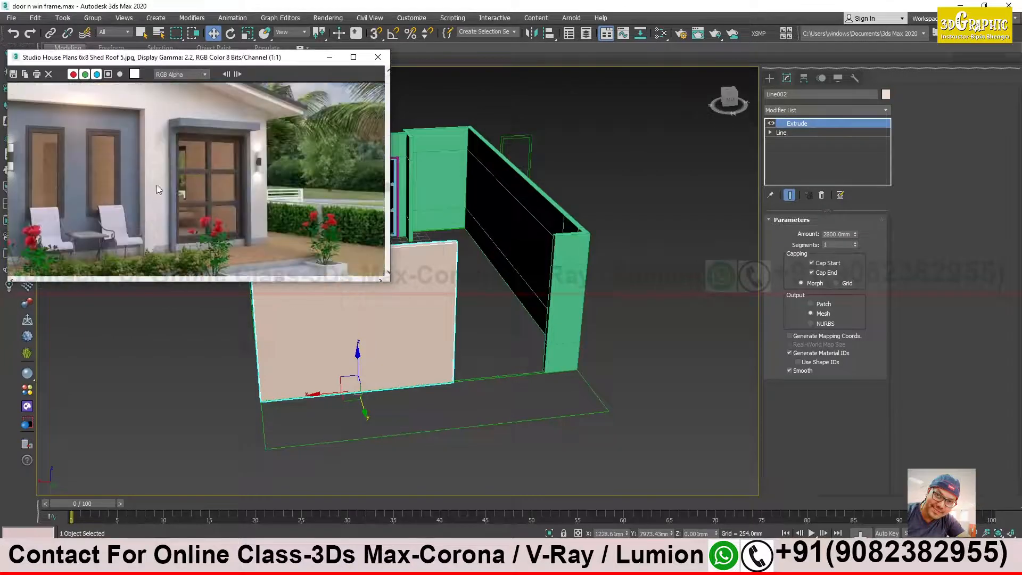
pyautogui.moveTo(158, 189); pyautogui.dragTo(129, 190, button='middle')
pyautogui.moveTo(391, 286); pyautogui.dragTo(224, 249)
pyautogui.moveTo(156, 153); pyautogui.dragTo(168, 179, button='middle')
# Step: Extrude the upper end polygon of the green corner wall toward the new front wall to start the lintel over the door opening
pyautogui.keyDown('alt'); pyautogui.moveTo(495, 299); pyautogui.dragTo(494, 343, button='middle'); pyautogui.keyUp('alt')
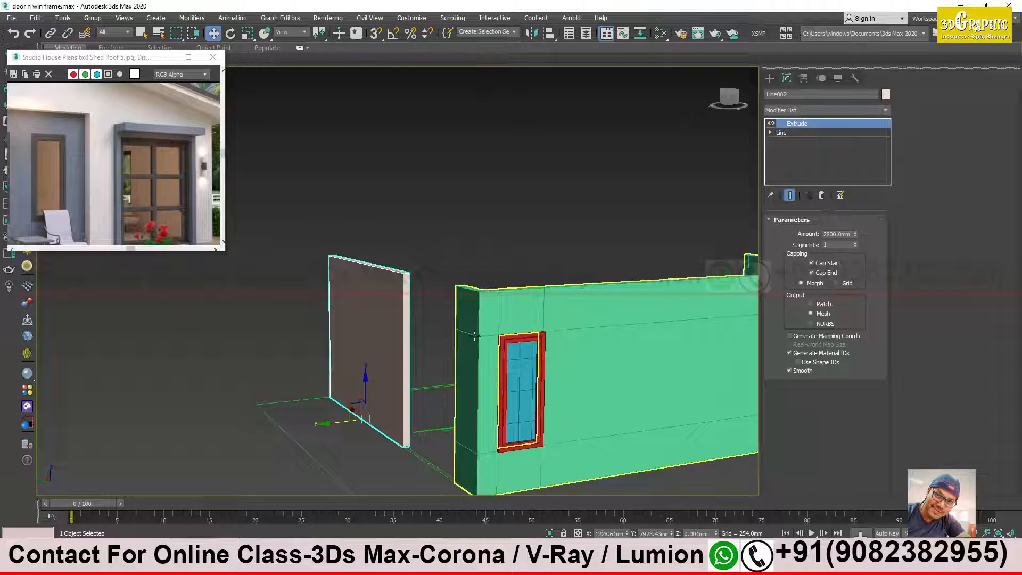
pyautogui.keyDown('alt'); pyautogui.moveTo(440, 323); pyautogui.dragTo(473, 303, button='middle'); pyautogui.keyUp('alt')
pyautogui.click(584, 286)
pyautogui.click(837, 305)
pyautogui.click(569, 293)
pyautogui.rightClick(571, 292)
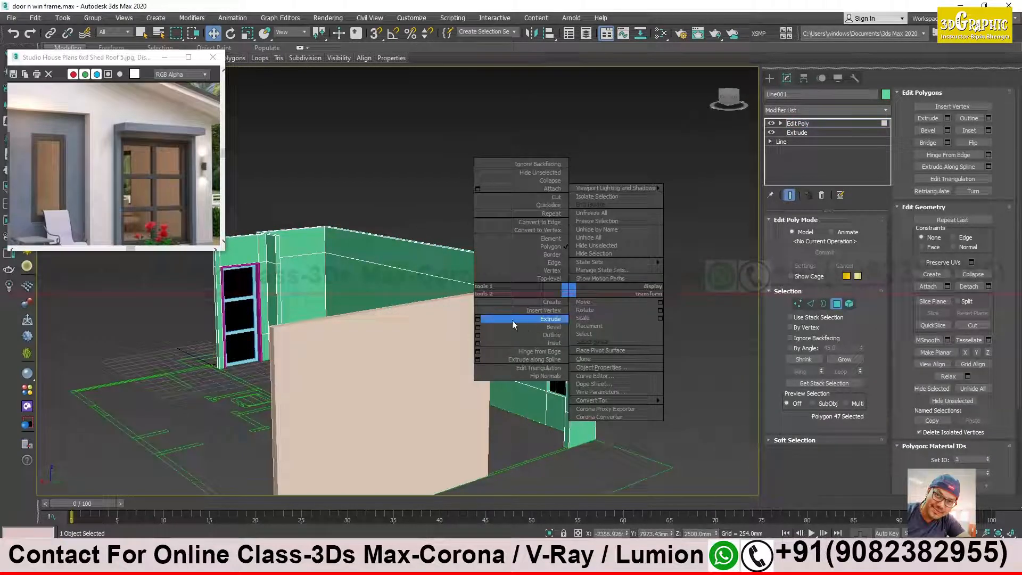
pyautogui.click(478, 319)
pyautogui.moveTo(417, 304); pyautogui.dragTo(397, 283)
pyautogui.click(404, 318)
# Step: Snap the lintel's end face to the edge of the new front wall, turn snapping off and clear the polygon selection
pyautogui.keyDown('alt'); pyautogui.moveTo(527, 298); pyautogui.dragTo(473, 330, button='middle'); pyautogui.keyUp('alt')
pyautogui.scroll(5, 500, 325)
pyautogui.moveTo(481, 243); pyautogui.dragTo(480, 358, button='middle')
pyautogui.click(375, 33)
pyautogui.keyDown('alt'); pyautogui.moveTo(437, 270); pyautogui.dragTo(449, 276, button='middle'); pyautogui.keyUp('alt')
pyautogui.moveTo(503, 378); pyautogui.dragTo(418, 376)
pyautogui.click(375, 33)
pyautogui.click(484, 248)
pyautogui.scroll(-5, 498, 254)
pyautogui.keyDown('alt'); pyautogui.moveTo(506, 265); pyautogui.dragTo(465, 238, button='middle'); pyautogui.keyUp('alt')
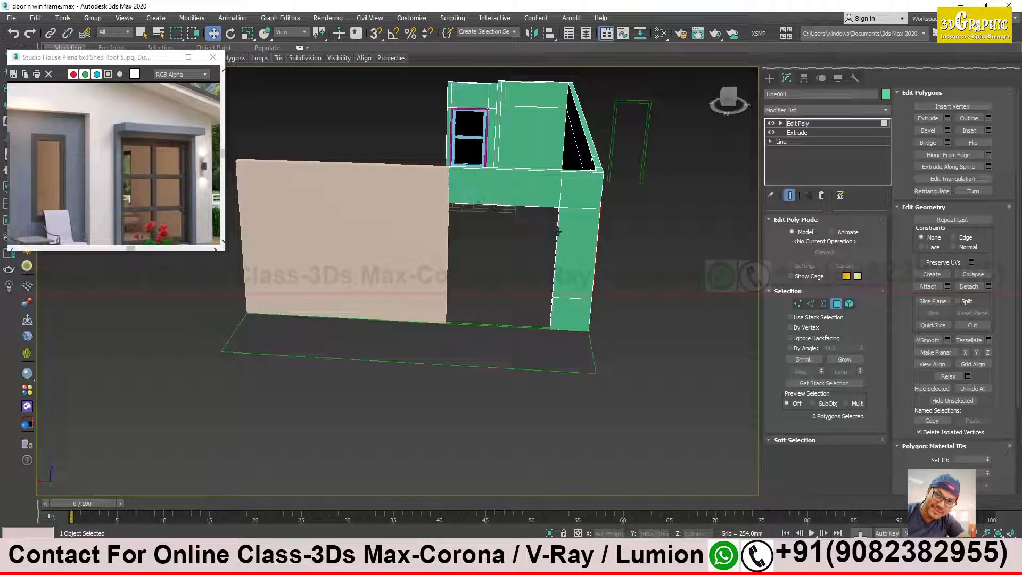
pyautogui.keyDown('alt'); pyautogui.moveTo(498, 244); pyautogui.dragTo(492, 286, button='middle'); pyautogui.keyUp('alt')
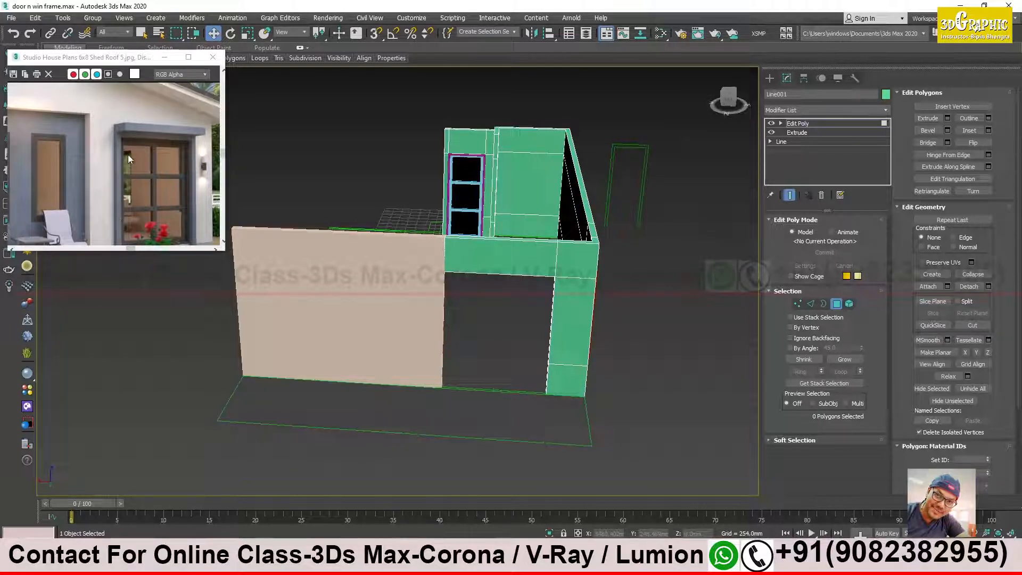
# Step: Detach a clone of the three polygons on the door opening's side jamb and lintel underside as Object002
pyautogui.keyDown('alt'); pyautogui.moveTo(455, 310); pyautogui.dragTo(586, 199, button='middle'); pyautogui.keyUp('alt')
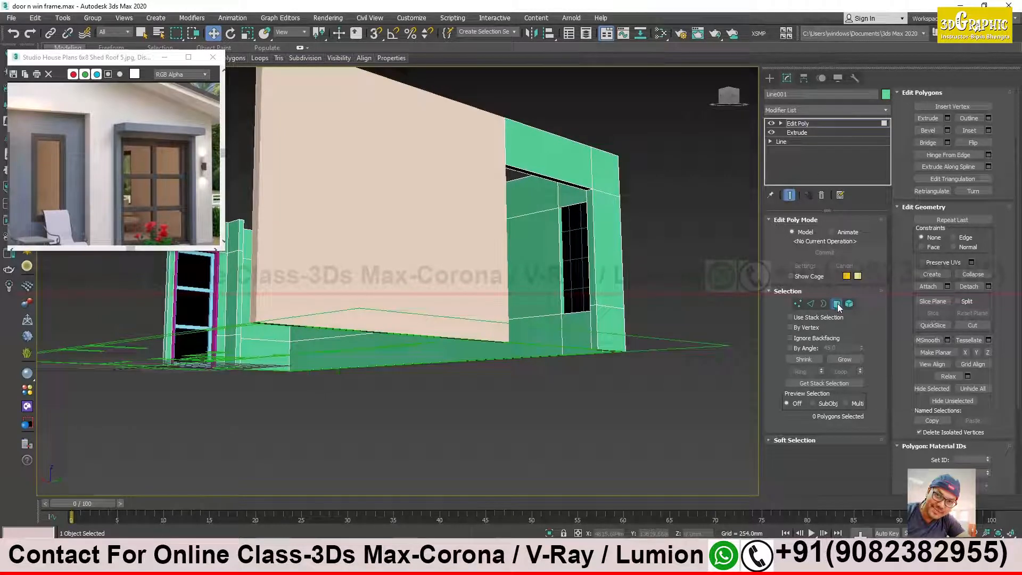
pyautogui.click(590, 229)
pyautogui.keyDown('ctrl'); pyautogui.click(592, 318); pyautogui.keyUp('ctrl')
pyautogui.keyDown('ctrl'); pyautogui.click(584, 187); pyautogui.keyUp('ctrl')
pyautogui.keyDown('alt'); pyautogui.moveTo(584, 189); pyautogui.dragTo(522, 184, button='middle'); pyautogui.keyUp('alt')
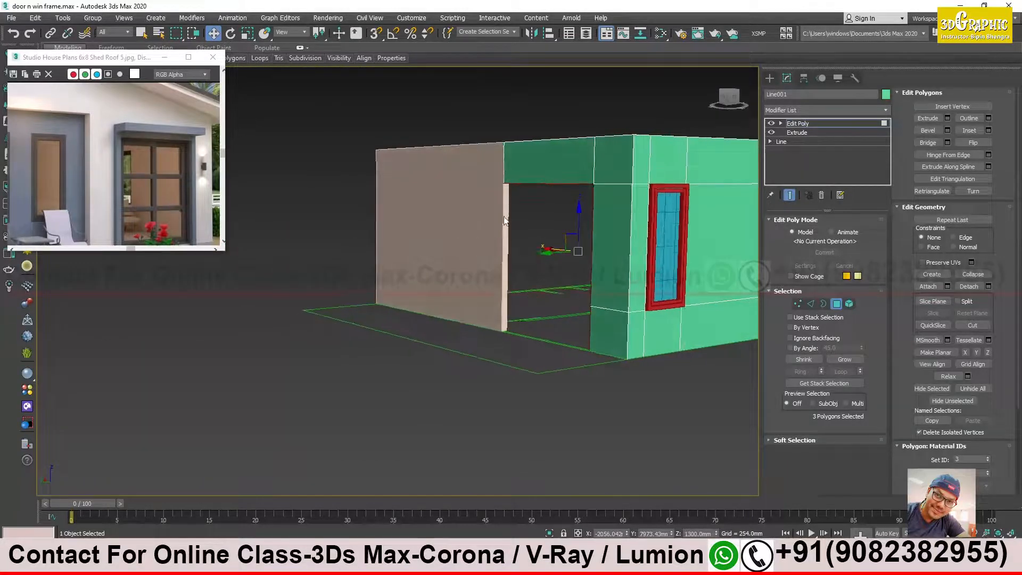
pyautogui.keyDown('alt'); pyautogui.moveTo(535, 220); pyautogui.dragTo(633, 211, button='middle'); pyautogui.keyUp('alt')
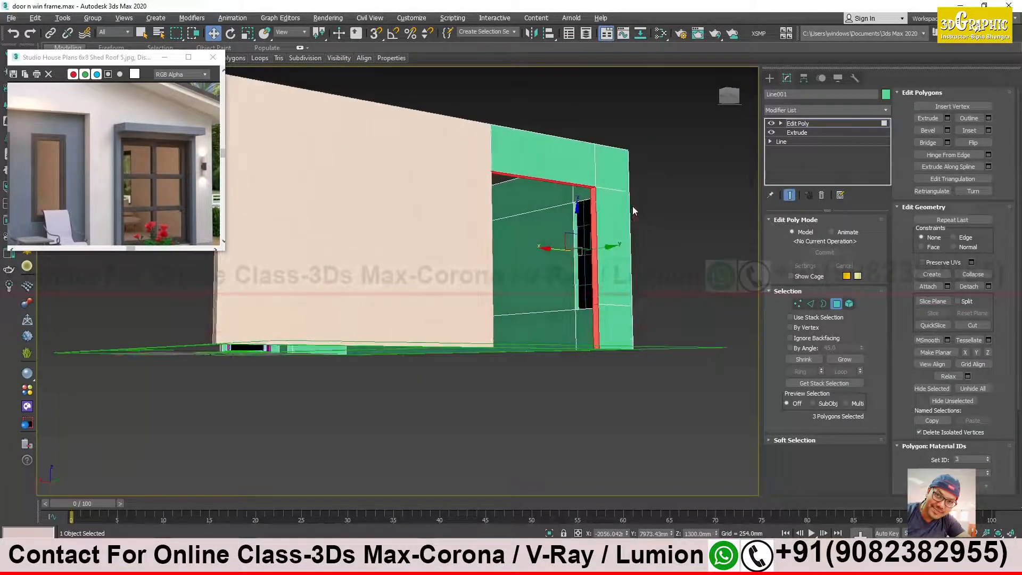
pyautogui.keyDown('alt'); pyautogui.moveTo(596, 294); pyautogui.dragTo(639, 319, button='middle'); pyautogui.keyUp('alt')
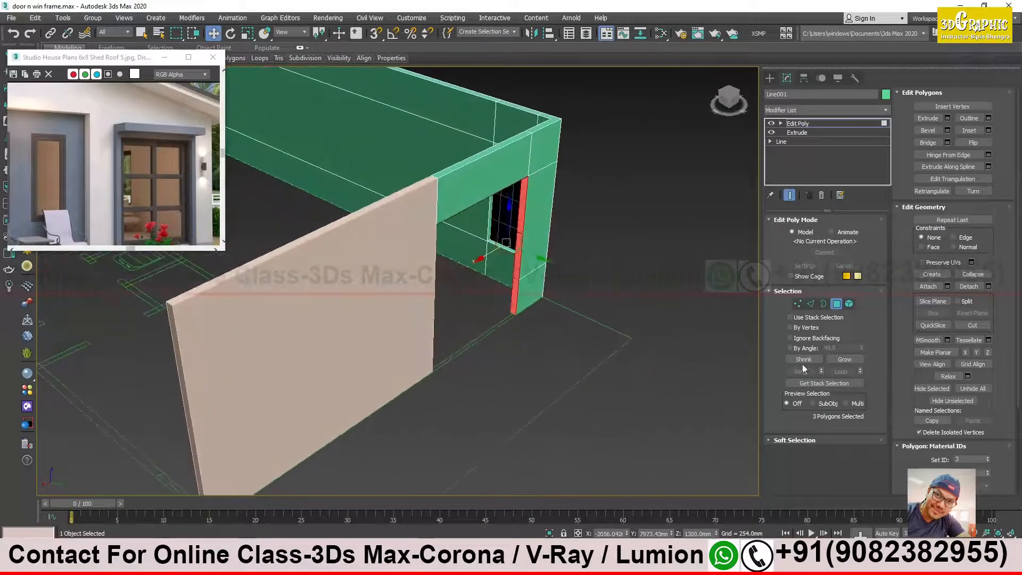
pyautogui.click(992, 283)
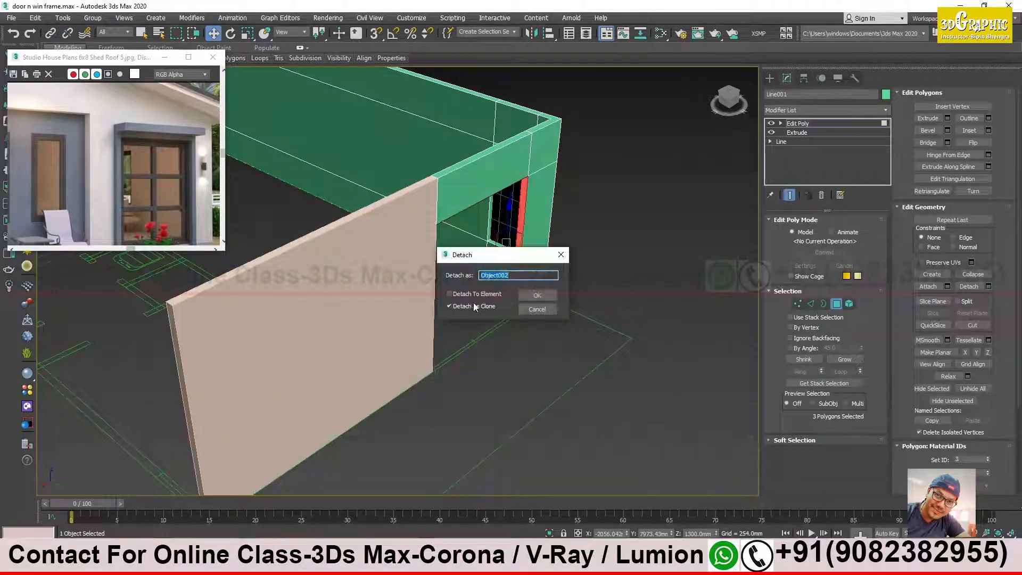
pyautogui.click(537, 295)
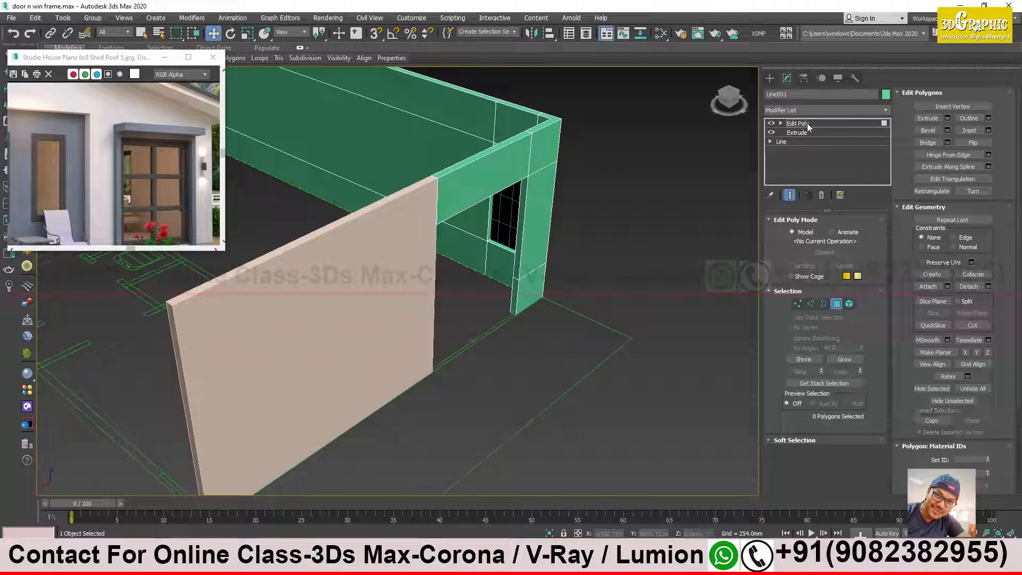
# Step: Leave polygon editing on the wall, select the detached door frame strip and give it a light purple object color
pyautogui.click(662, 287)
pyautogui.click(523, 266)
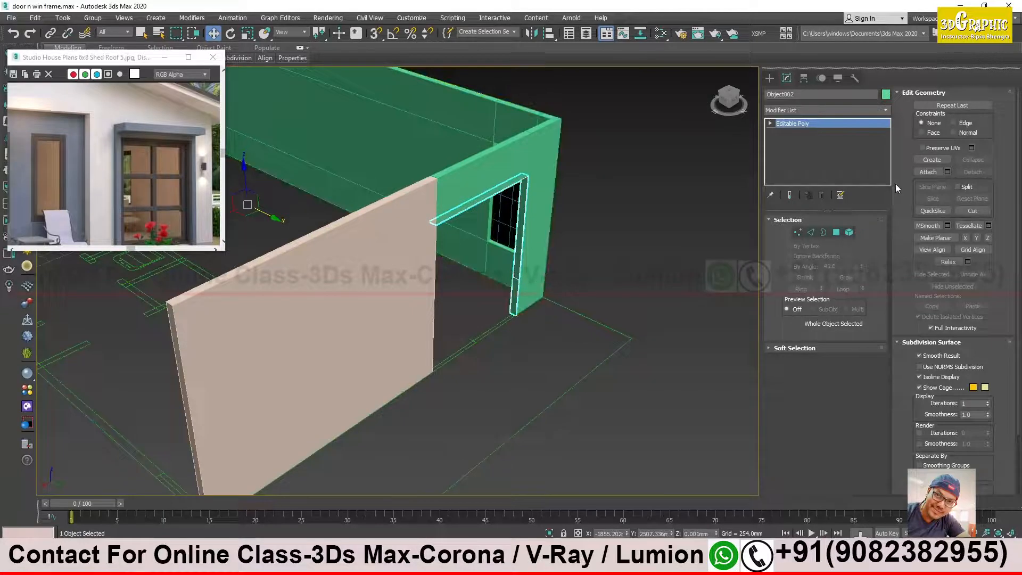
pyautogui.click(887, 97)
pyautogui.click(569, 256)
pyautogui.click(566, 343)
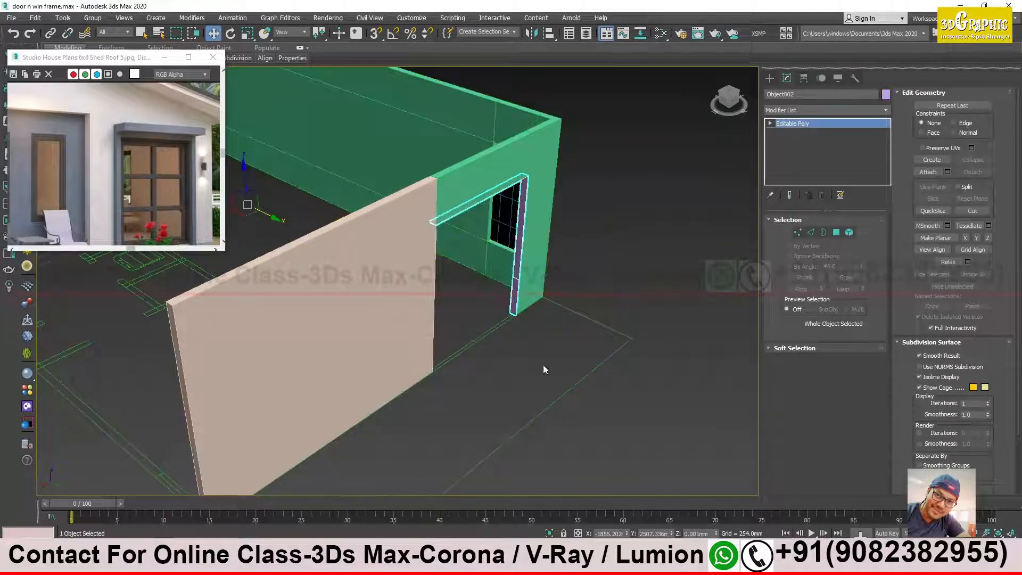
# Step: Enable Affect Pivot Only for the detached door frame strip
pyautogui.moveTo(354, 290); pyautogui.dragTo(465, 353, button='middle')
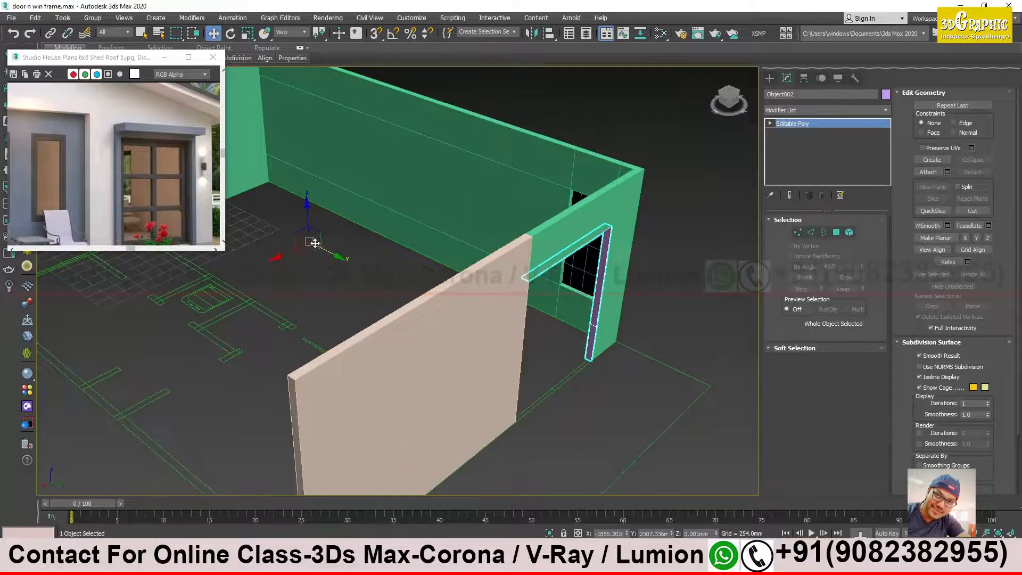
pyautogui.click(804, 79)
pyautogui.click(826, 154)
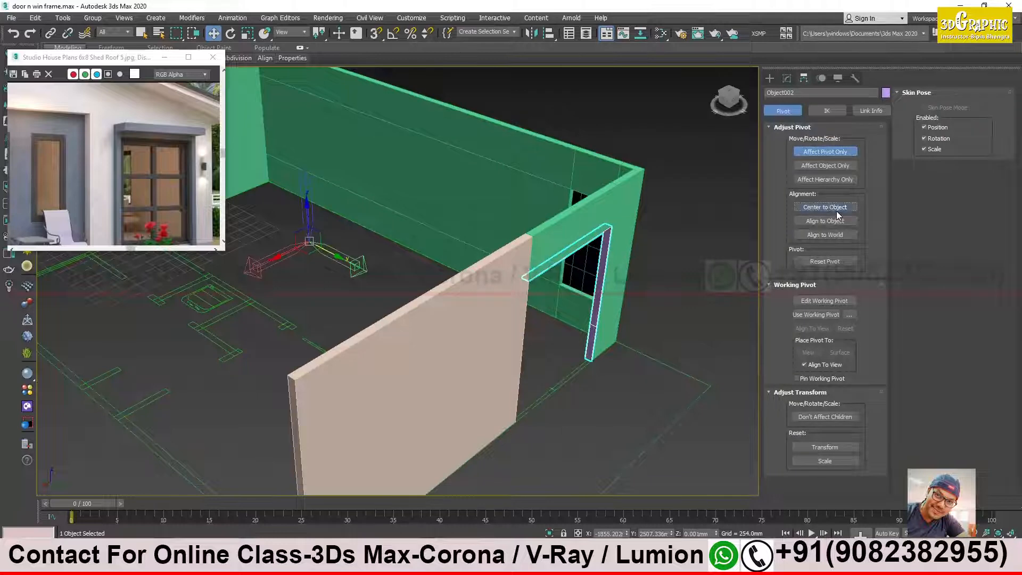
# Step: Center the pivot of the L-shaped frame piece at the wall opening to the object and finish pivot editing
pyautogui.click(825, 207)
pyautogui.scroll(5, 633, 303)
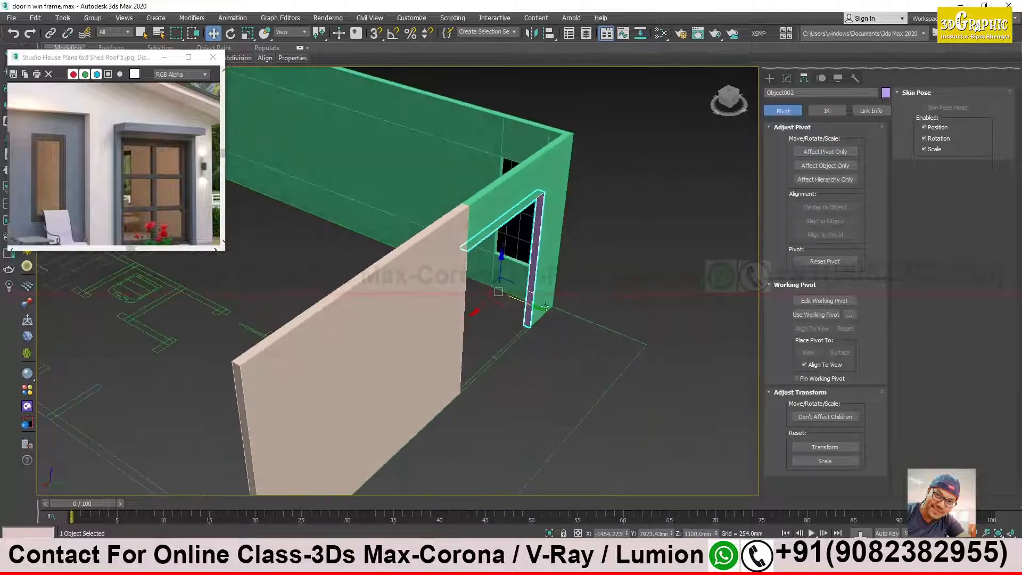
pyautogui.scroll(-5, 623, 304)
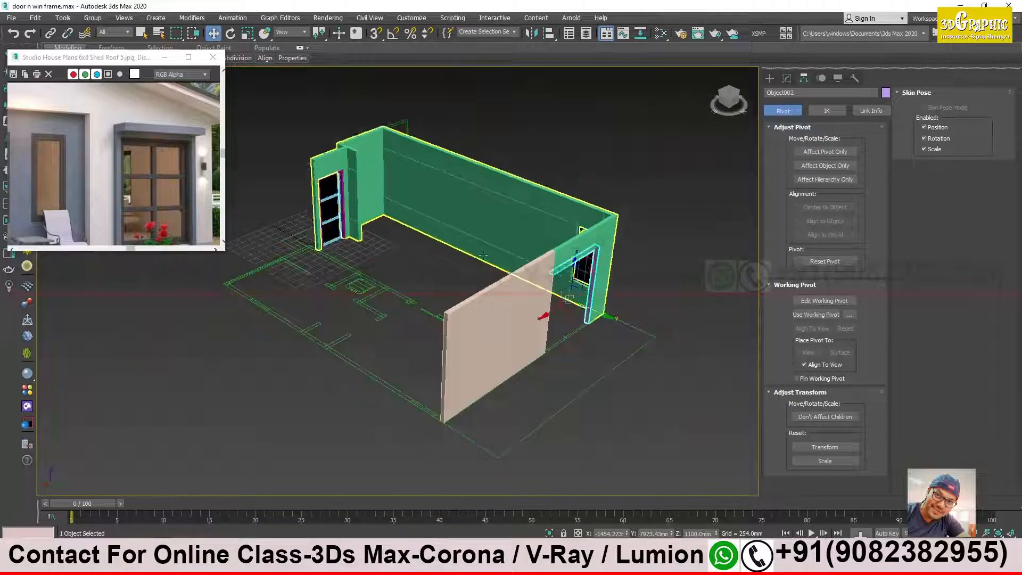
# Step: Copy the Shell modifier from the magenta frame around the three-pane opening at the far end of the green wall
pyautogui.moveTo(596, 283); pyautogui.dragTo(645, 319, button='middle')
pyautogui.scroll(6, 399, 221)
pyautogui.moveTo(328, 217); pyautogui.dragTo(369, 225, button='middle')
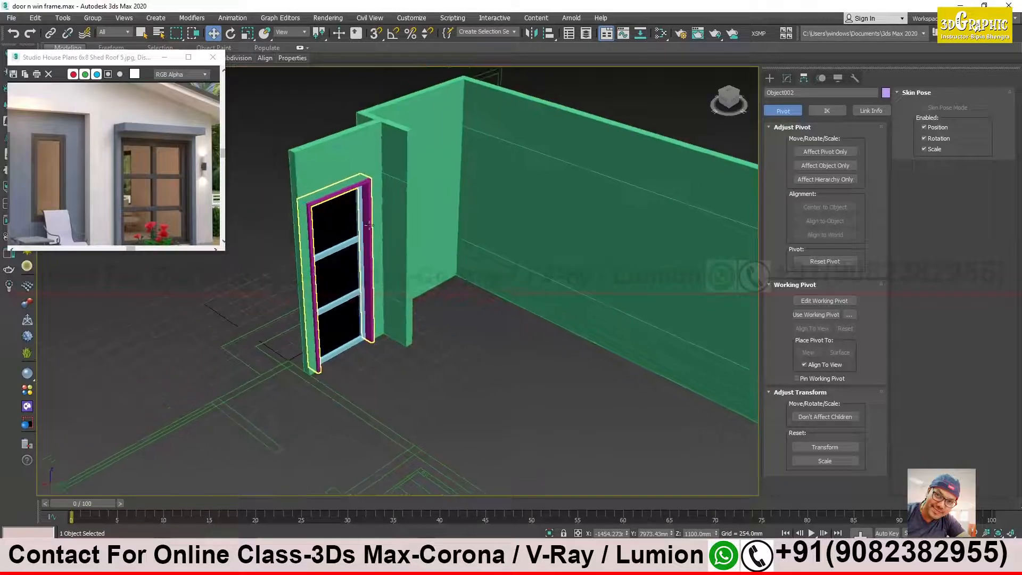
pyautogui.click(366, 195)
pyautogui.click(787, 79)
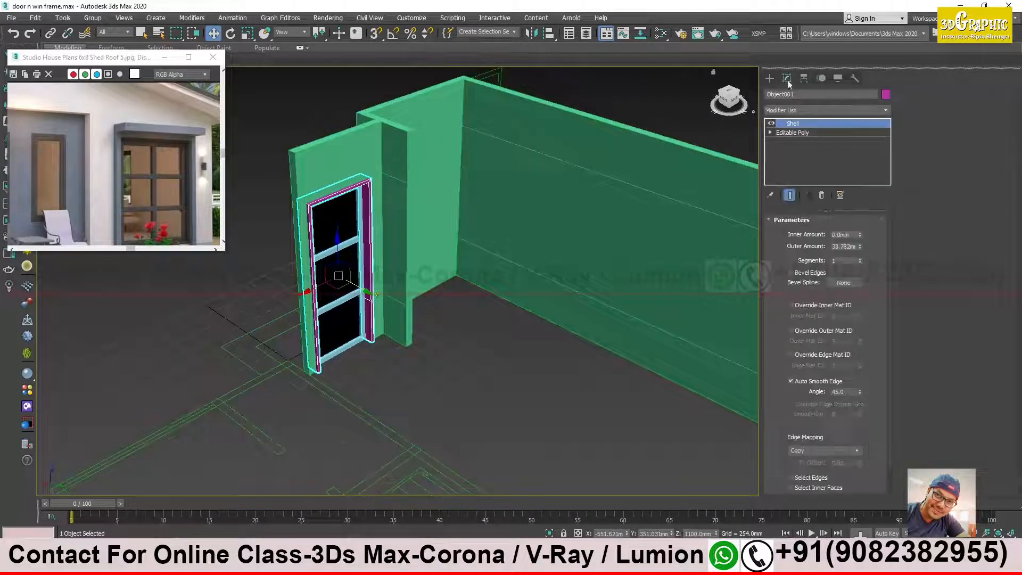
pyautogui.moveTo(643, 230); pyautogui.dragTo(463, 196, button='middle')
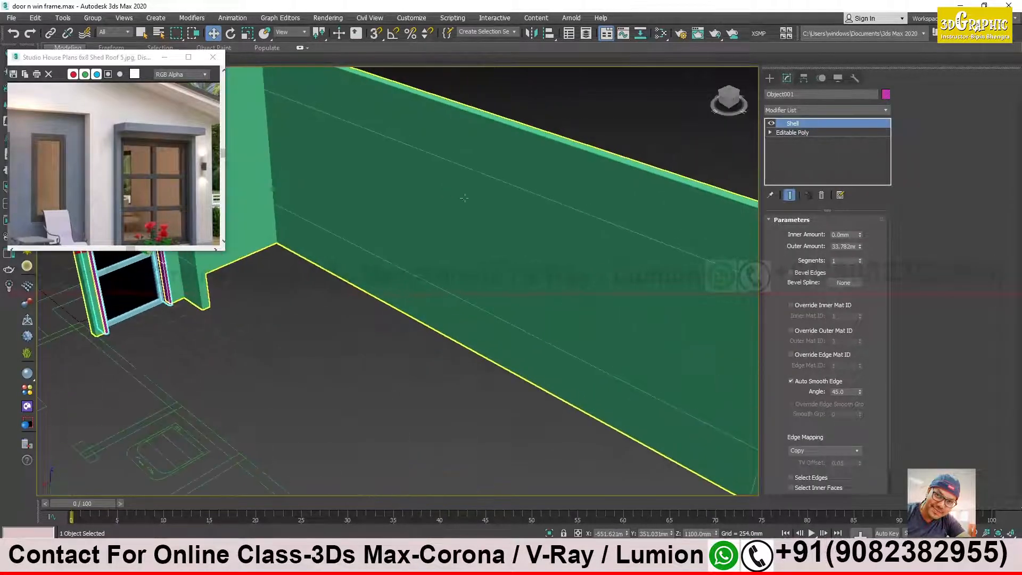
pyautogui.scroll(-4, 463, 197)
pyautogui.moveTo(605, 301); pyautogui.dragTo(554, 278, button='middle')
pyautogui.scroll(4, 589, 263)
pyautogui.scroll(-3, 590, 263)
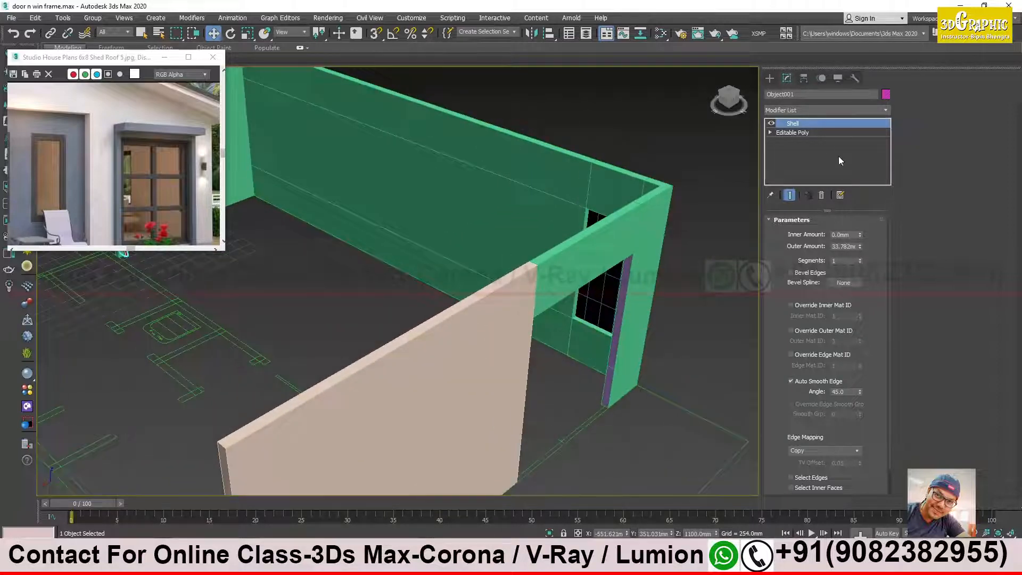
pyautogui.rightClick(804, 127)
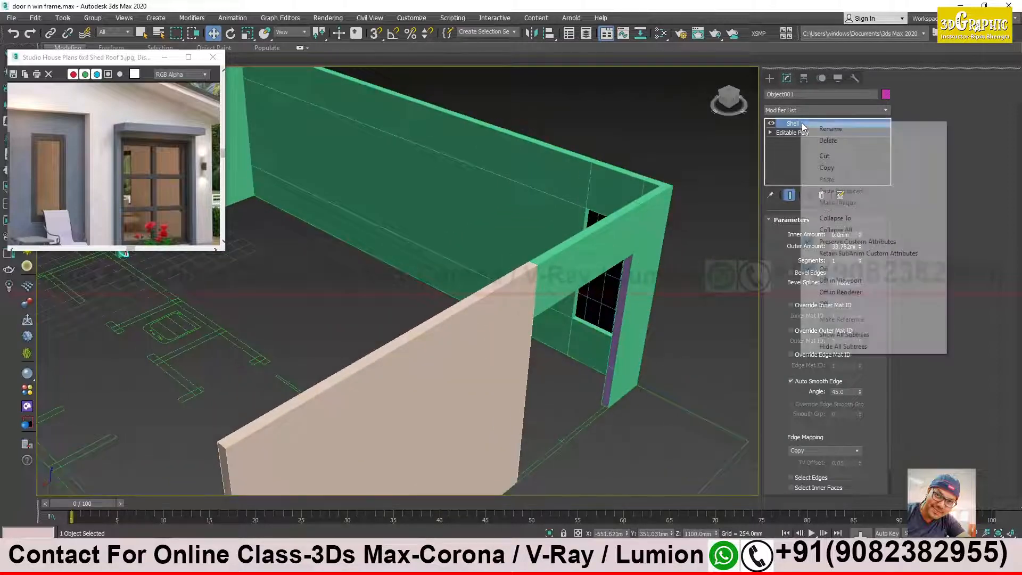
pyautogui.click(827, 168)
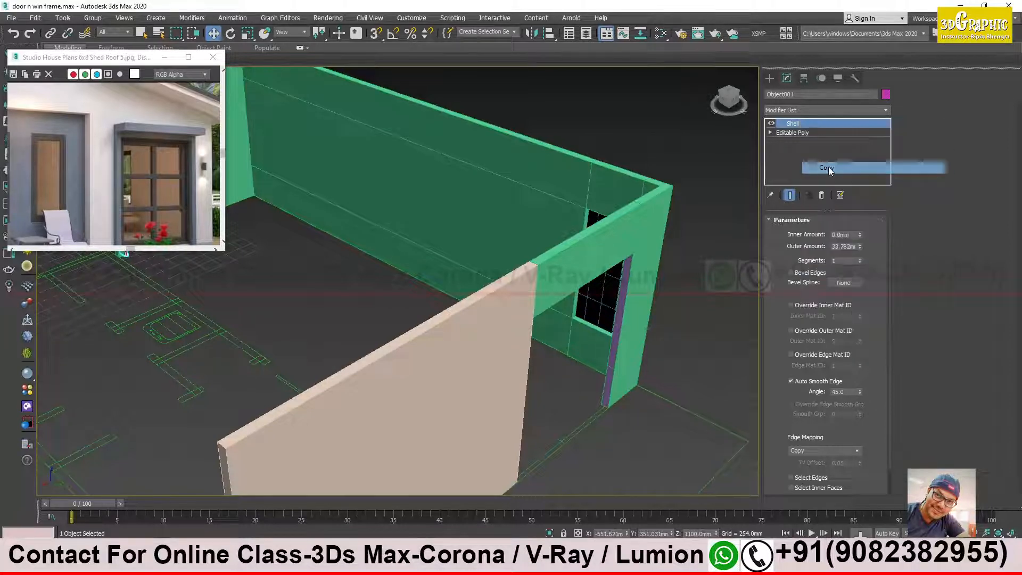
# Step: Paste the copied Shell modifier onto the L-shaped frame piece at the wide opening
pyautogui.click(624, 292)
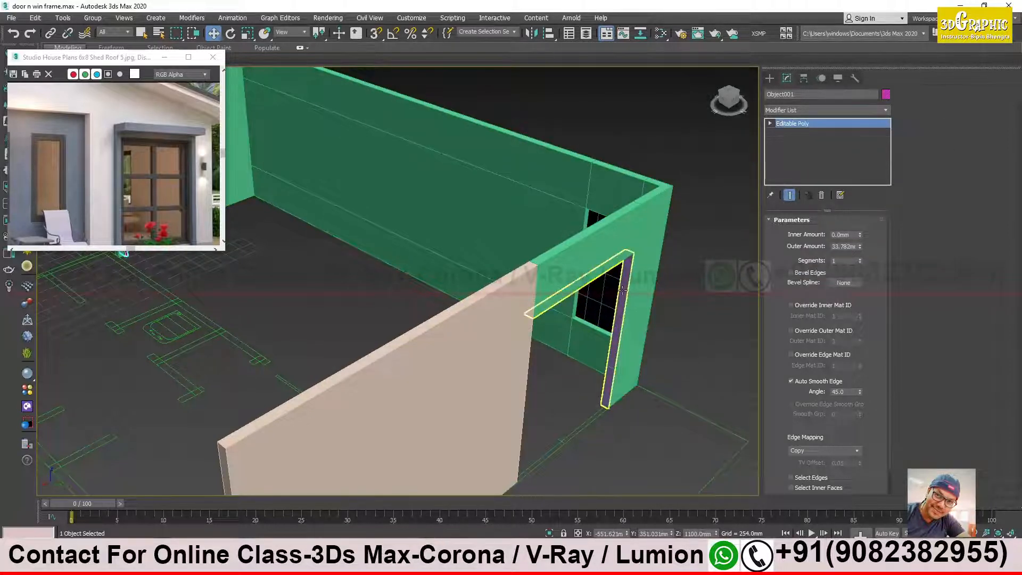
pyautogui.rightClick(825, 123)
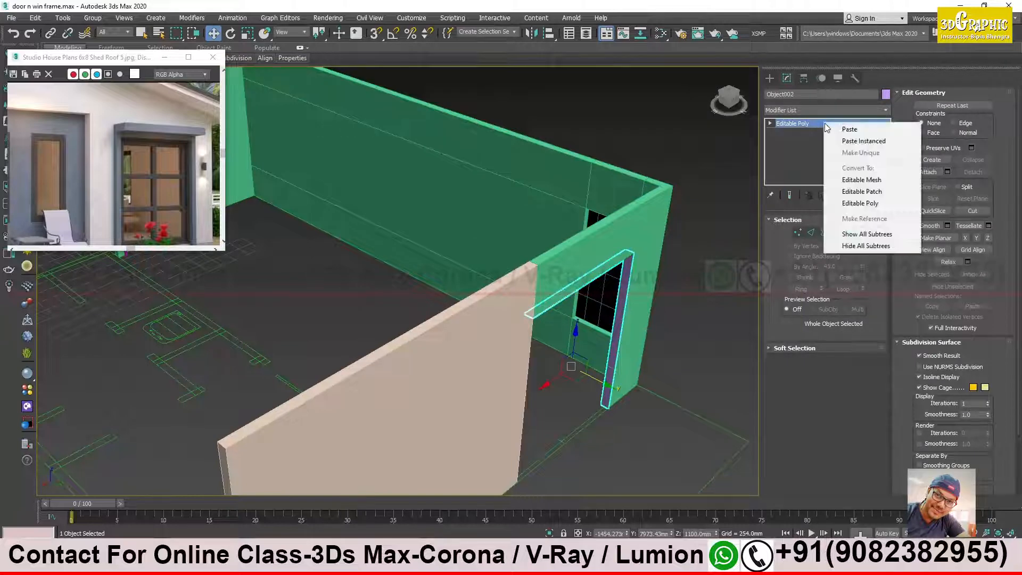
pyautogui.click(855, 130)
# Step: Inspect the thickened L-shaped frame piece around its opening and isolate it from the rest of the scene
pyautogui.keyDown('alt'); pyautogui.moveTo(639, 277); pyautogui.dragTo(552, 446, button='middle'); pyautogui.keyUp('alt')
pyautogui.scroll(3, 659, 279)
pyautogui.scroll(5, 588, 418)
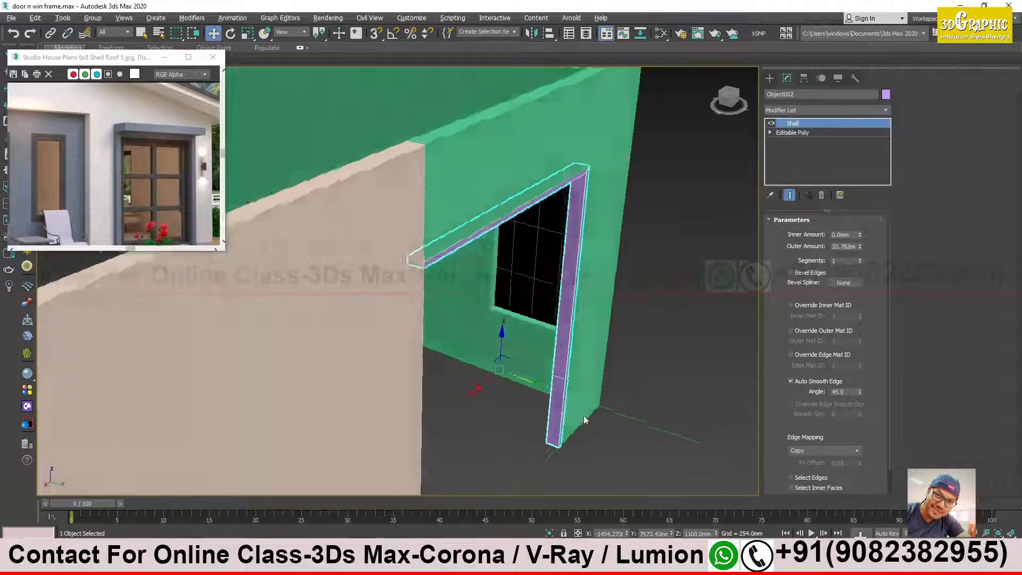
pyautogui.keyDown('alt'); pyautogui.moveTo(544, 411); pyautogui.dragTo(576, 352, button='middle'); pyautogui.keyUp('alt')
pyautogui.scroll(-3, 531, 400)
pyautogui.scroll(4, 460, 296)
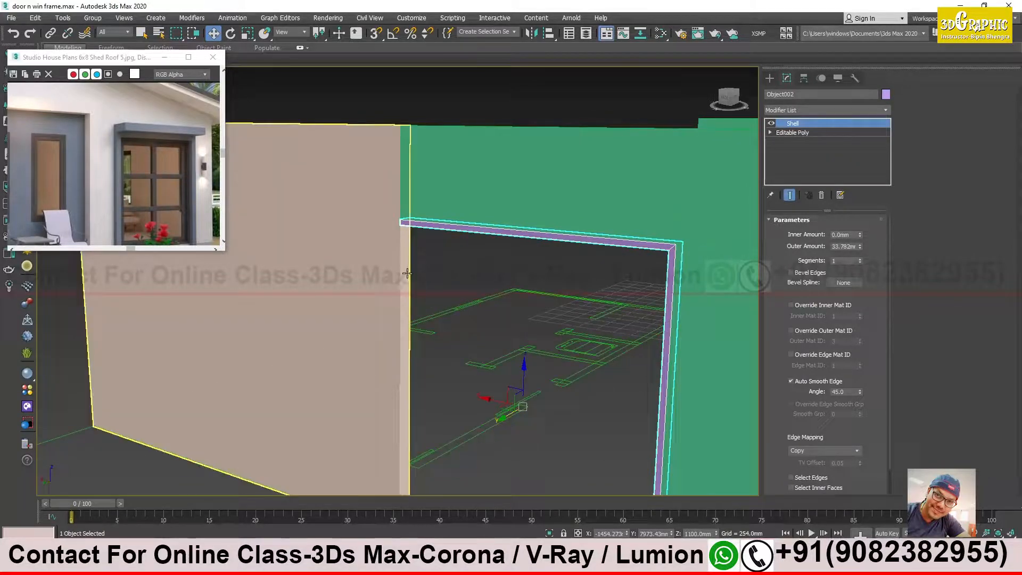
pyautogui.keyDown('alt'); pyautogui.moveTo(417, 300); pyautogui.dragTo(419, 324, button='middle'); pyautogui.keyUp('alt')
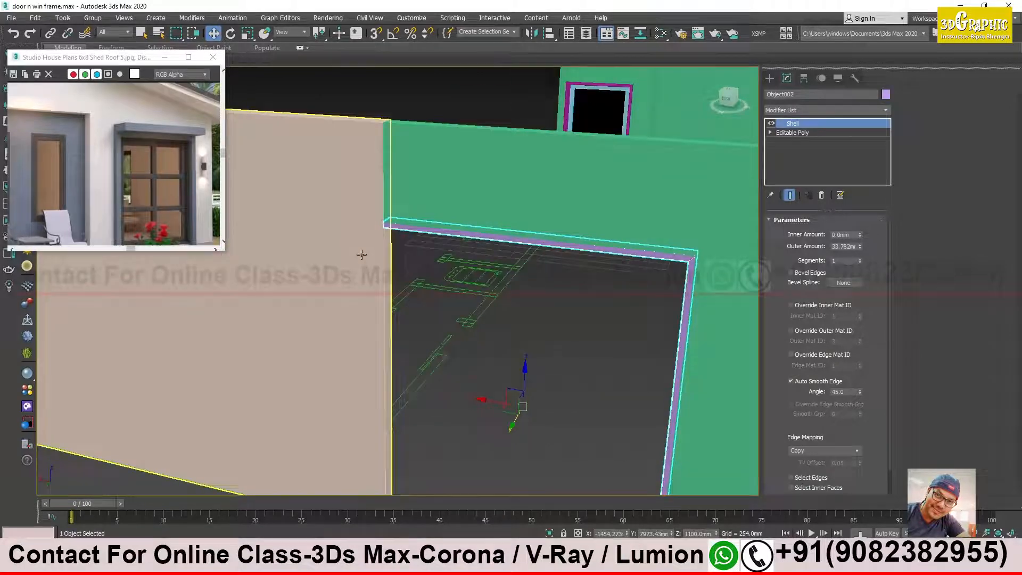
pyautogui.keyDown('alt'); pyautogui.moveTo(377, 245); pyautogui.dragTo(684, 291, button='middle'); pyautogui.keyUp('alt')
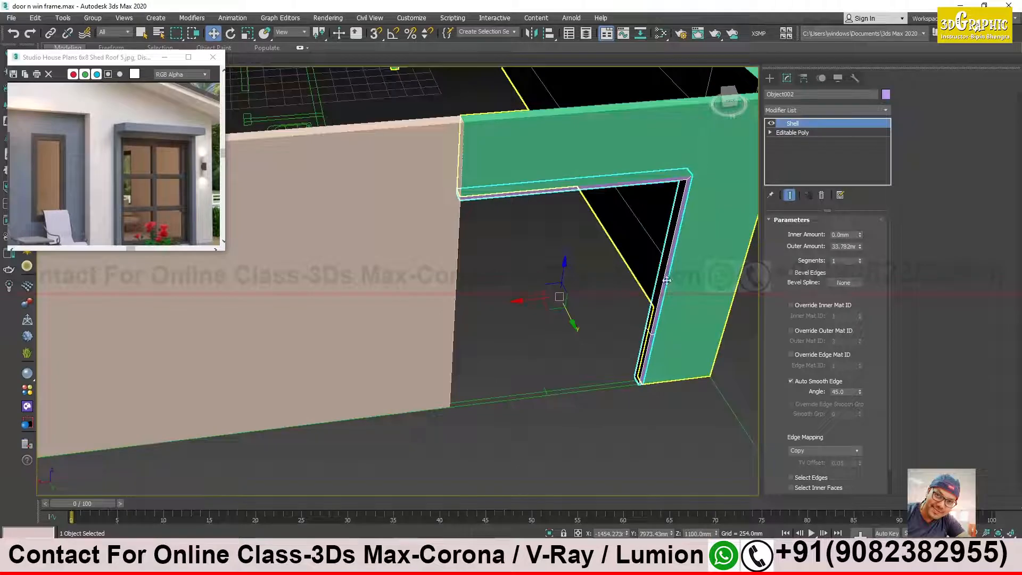
pyautogui.hotkey('alt', 'q')
pyautogui.scroll(-2, 506, 274)
pyautogui.keyDown('alt'); pyautogui.moveTo(571, 285); pyautogui.dragTo(542, 275, button='middle'); pyautogui.keyUp('alt')
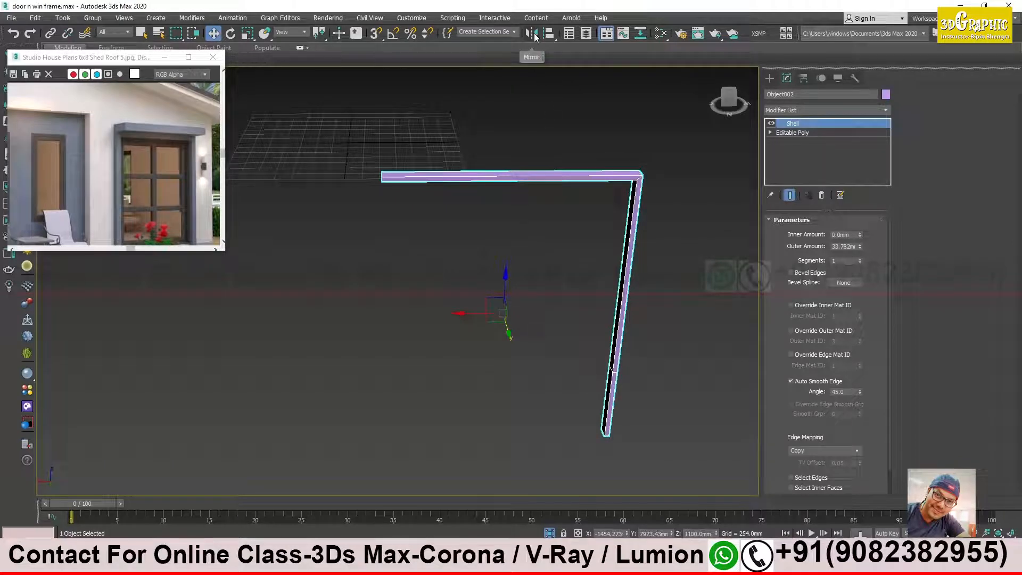
# Step: Start mirroring the isolated frame piece, preview the Y, Z, XY, YZ and ZX axes, and choose X
pyautogui.click(534, 35)
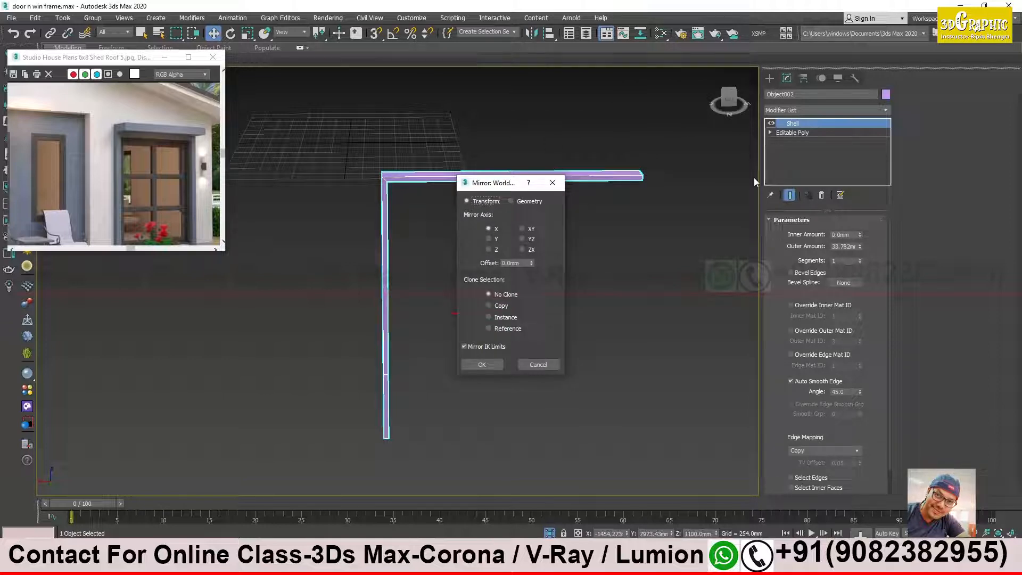
pyautogui.moveTo(500, 185); pyautogui.dragTo(729, 130)
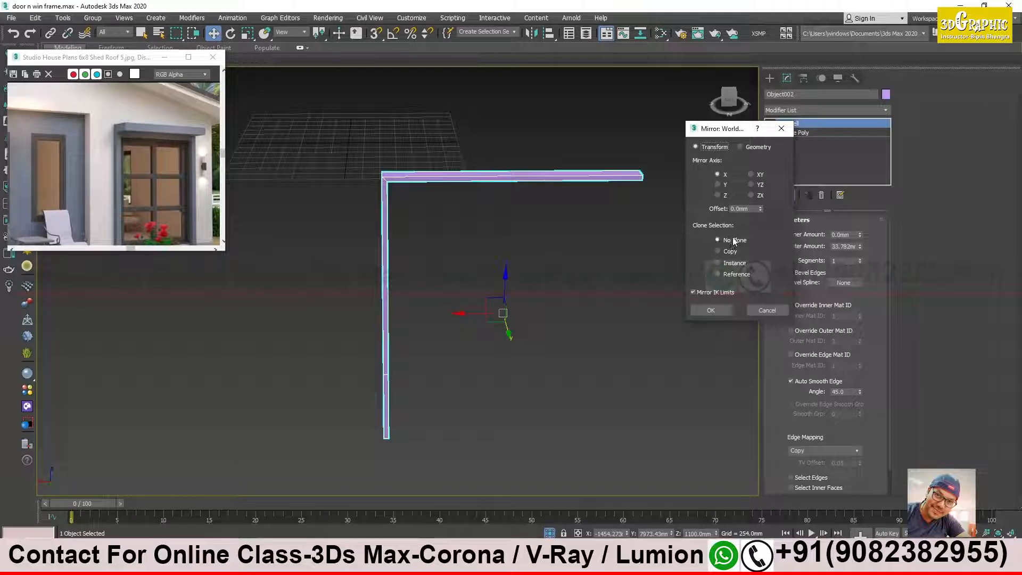
pyautogui.click(722, 186)
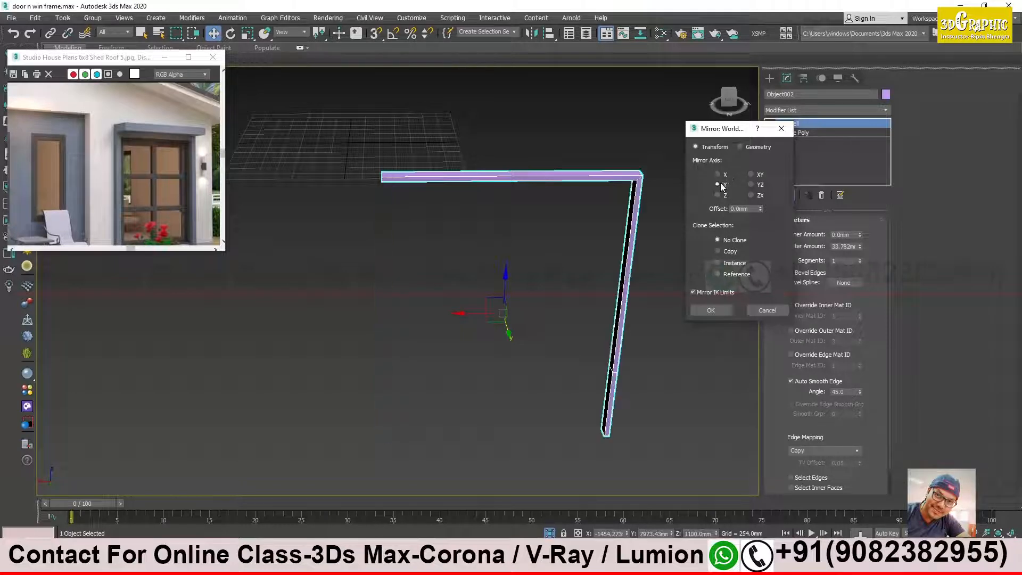
pyautogui.click(718, 196)
pyautogui.click(751, 175)
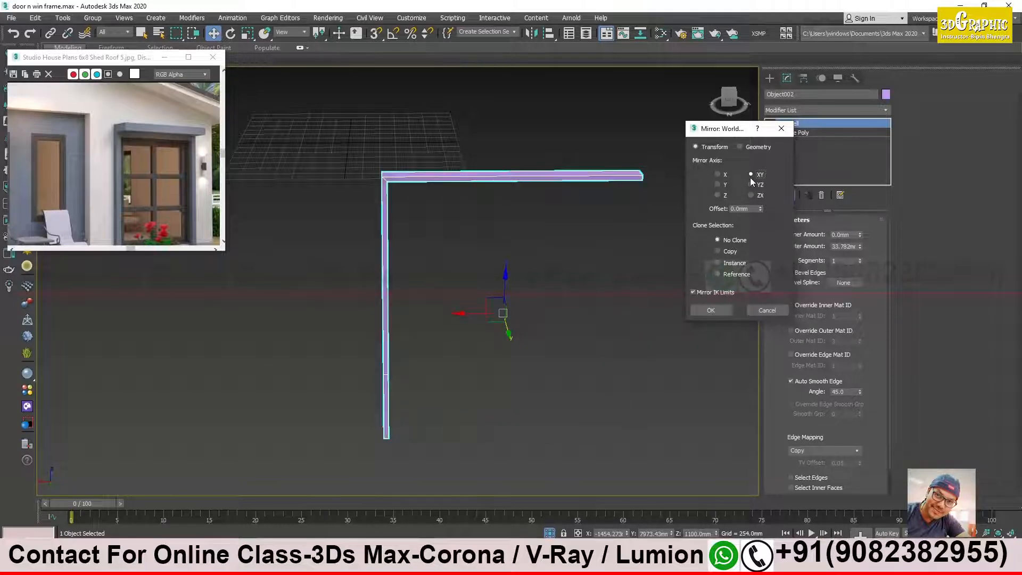
pyautogui.click(750, 184)
pyautogui.click(753, 195)
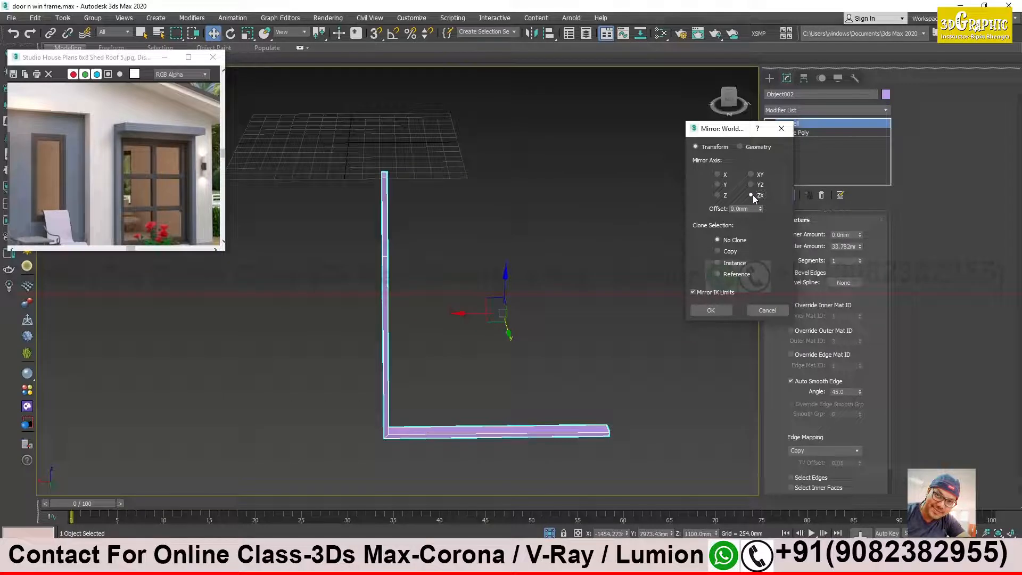
pyautogui.click(718, 175)
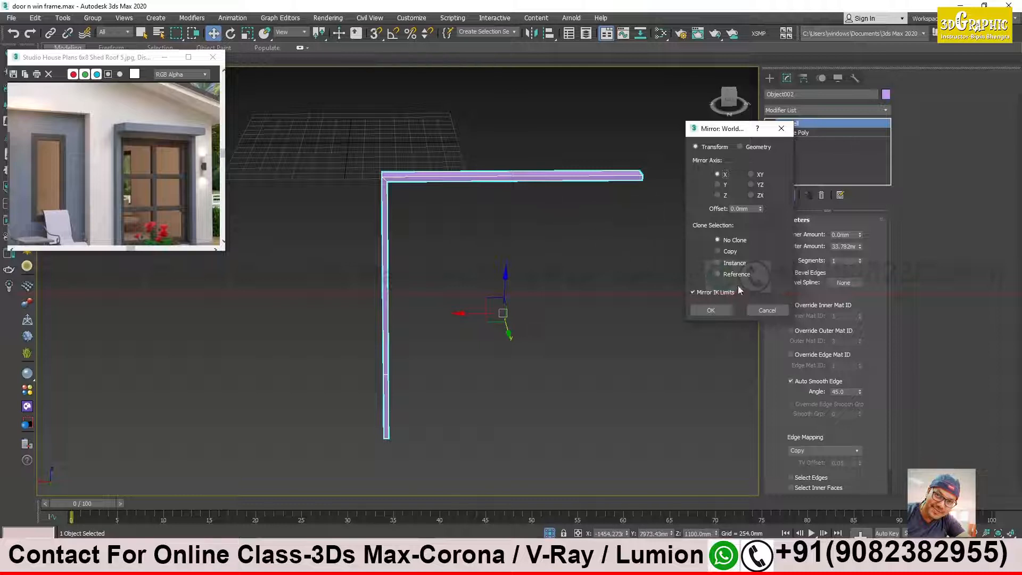
# Step: Create the mirrored frame piece as an instance with an offset of about 81.8 mm
pyautogui.click(718, 251)
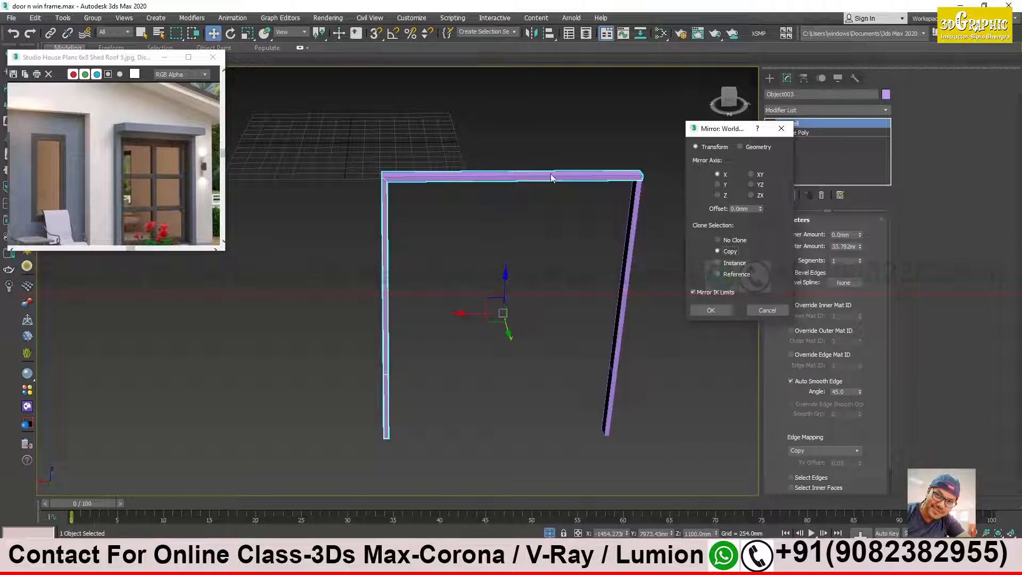
pyautogui.moveTo(761, 207); pyautogui.dragTo(919, 307)
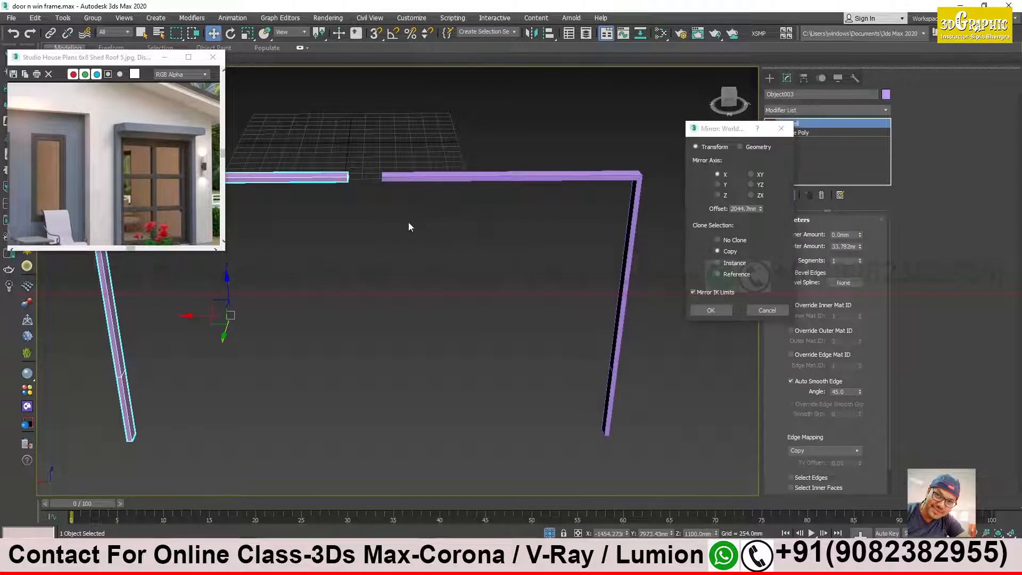
pyautogui.moveTo(761, 209); pyautogui.dragTo(765, 260)
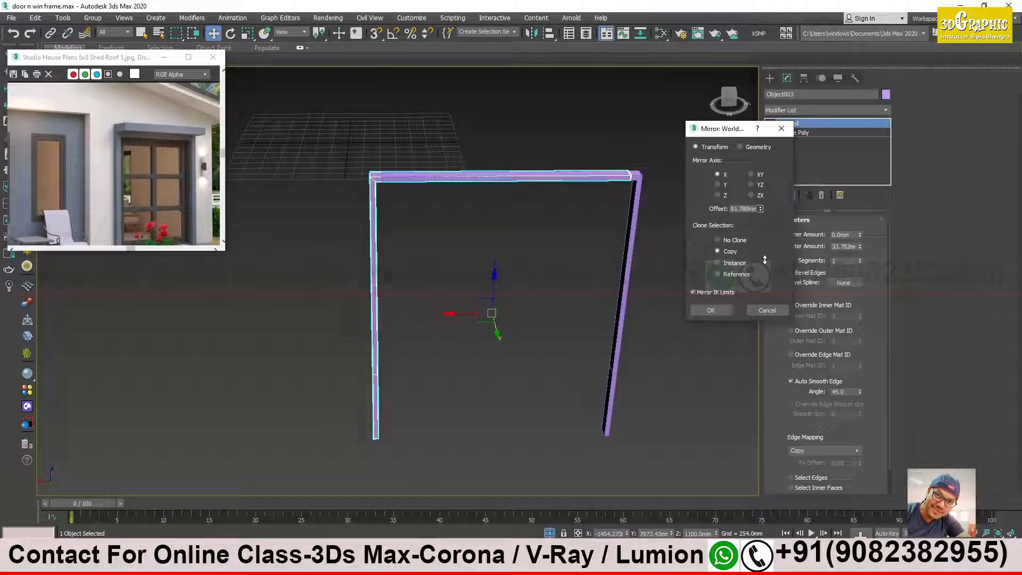
pyautogui.click(725, 265)
pyautogui.click(722, 311)
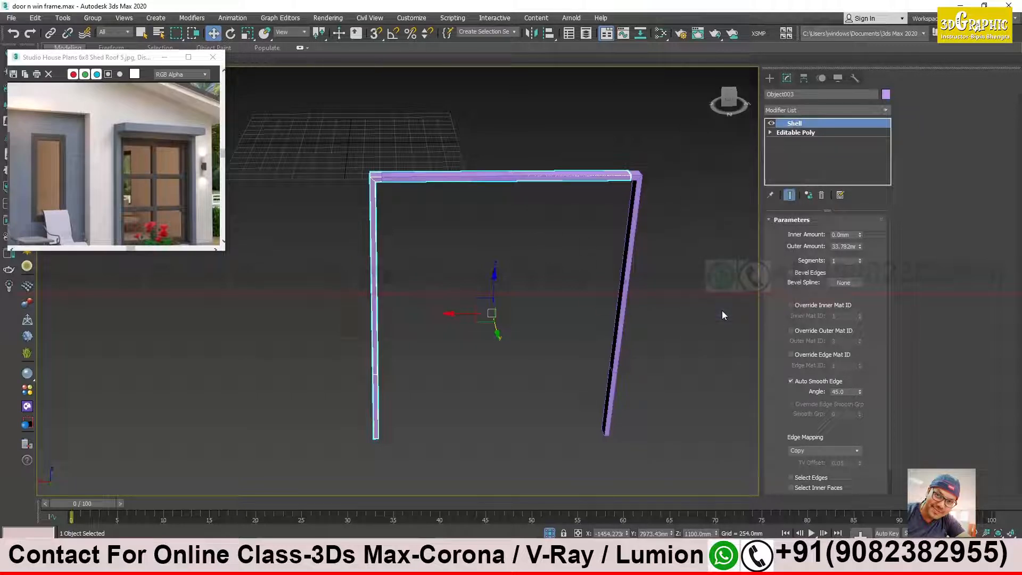
pyautogui.click(672, 190)
pyautogui.click(625, 174)
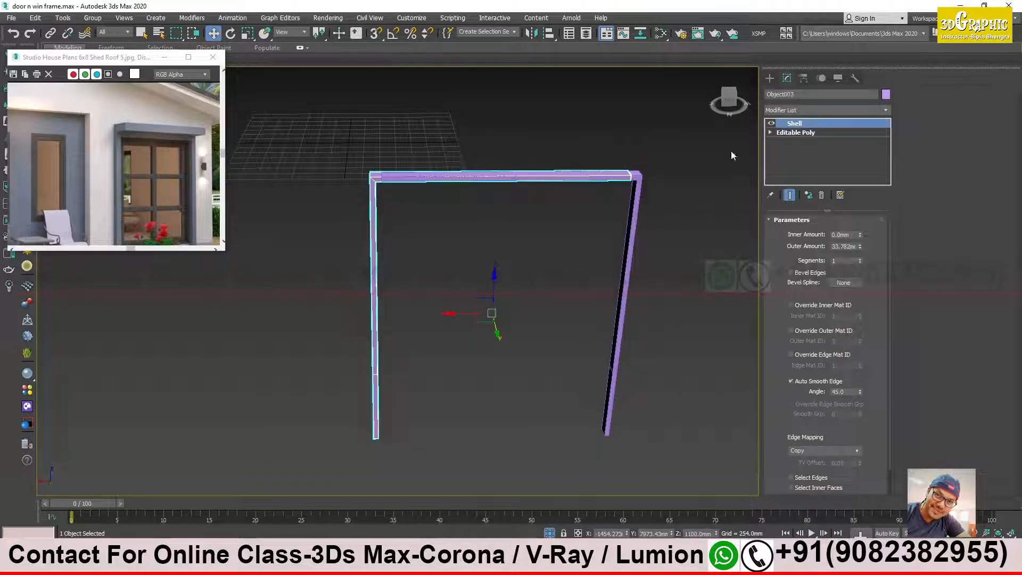
pyautogui.click(797, 111)
pyautogui.press('e')
pyautogui.hotkey('alt', 'space')
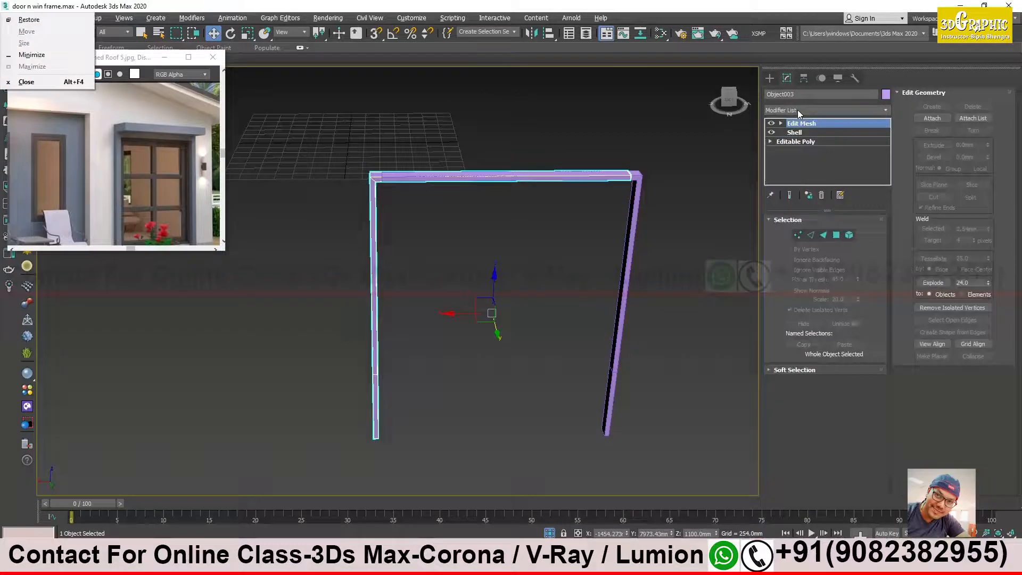
pyautogui.click(822, 195)
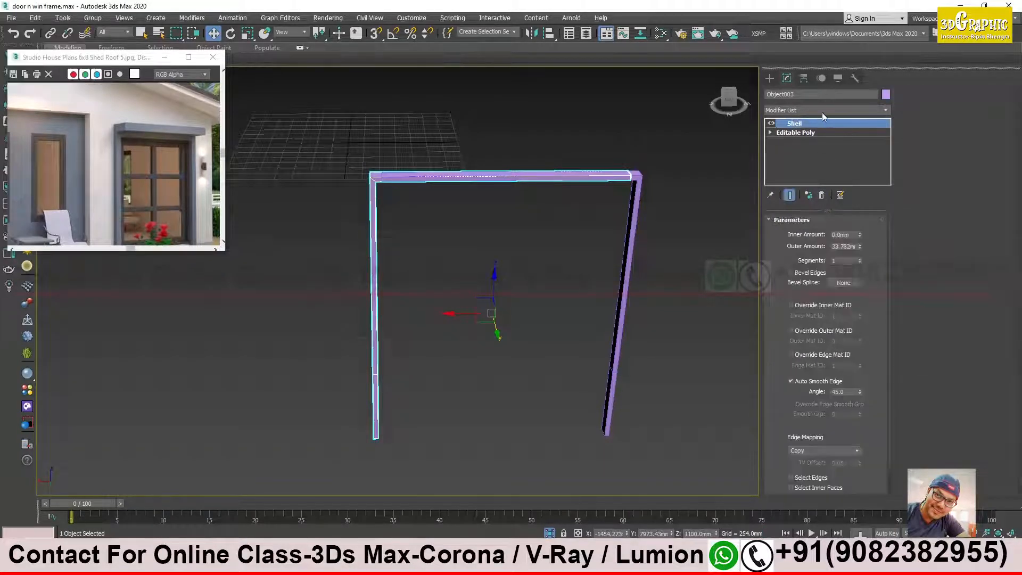
# Step: Add an Edit Poly modifier to the mirrored frame instance and enter vertex editing
pyautogui.click(822, 109)
pyautogui.press('e')
pyautogui.press('e')
pyautogui.press('e')
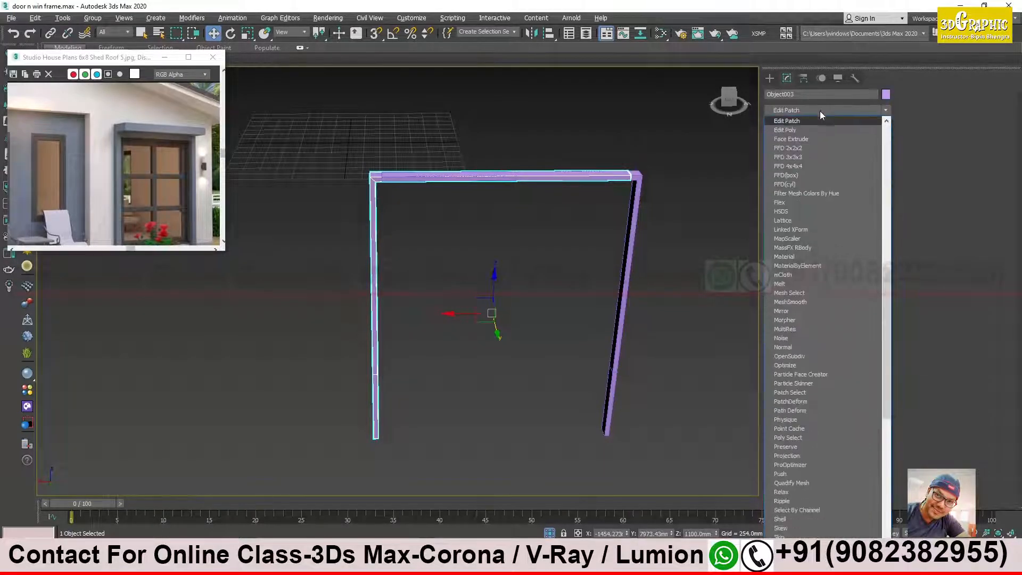
pyautogui.click(798, 130)
pyautogui.click(797, 304)
# Step: Move the four end vertices of the mirrored piece's top bar along X so both halves meet mid-span
pyautogui.moveTo(661, 181); pyautogui.dragTo(477, 180)
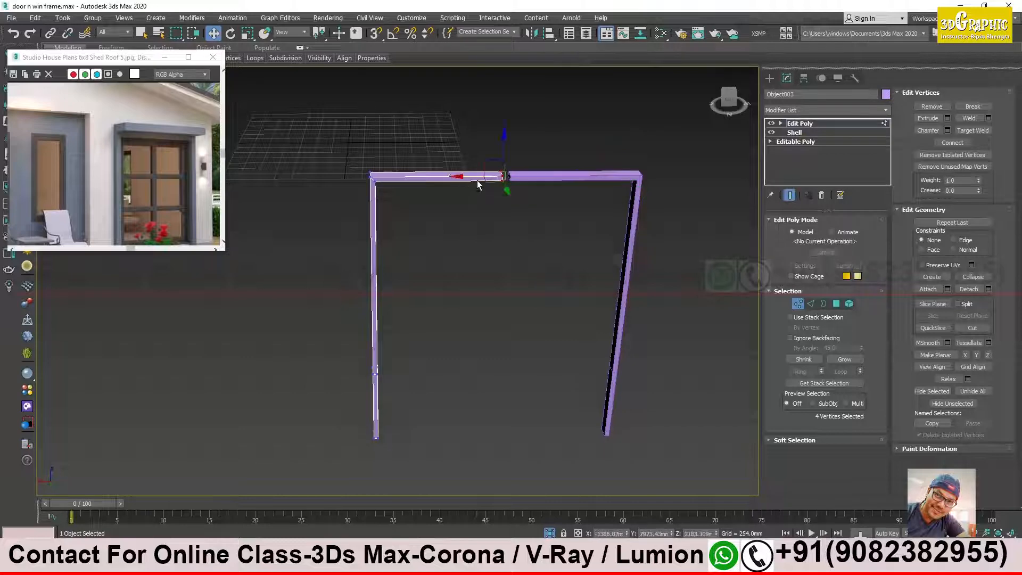
pyautogui.scroll(5, 477, 180)
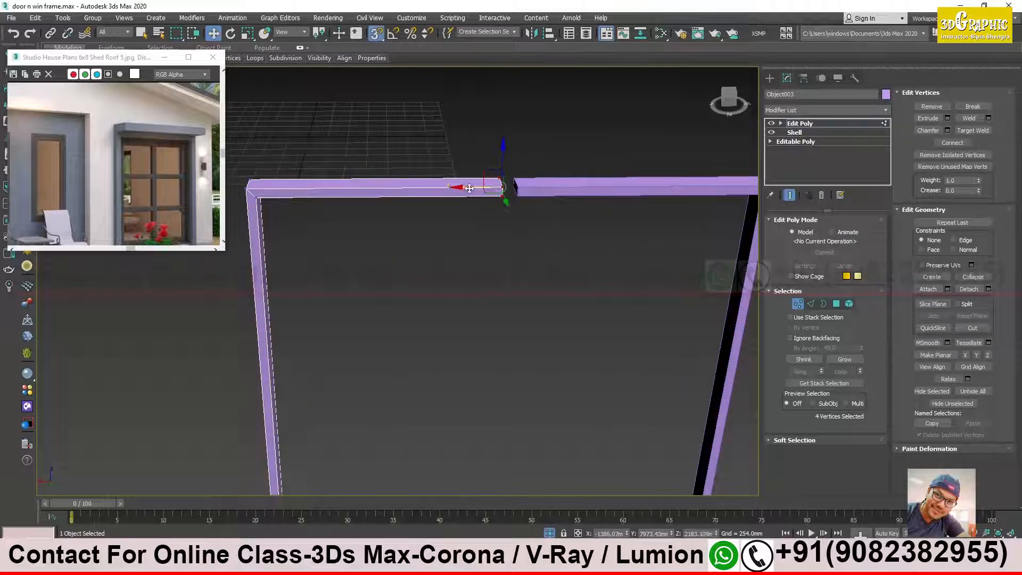
pyautogui.moveTo(470, 189); pyautogui.dragTo(510, 188)
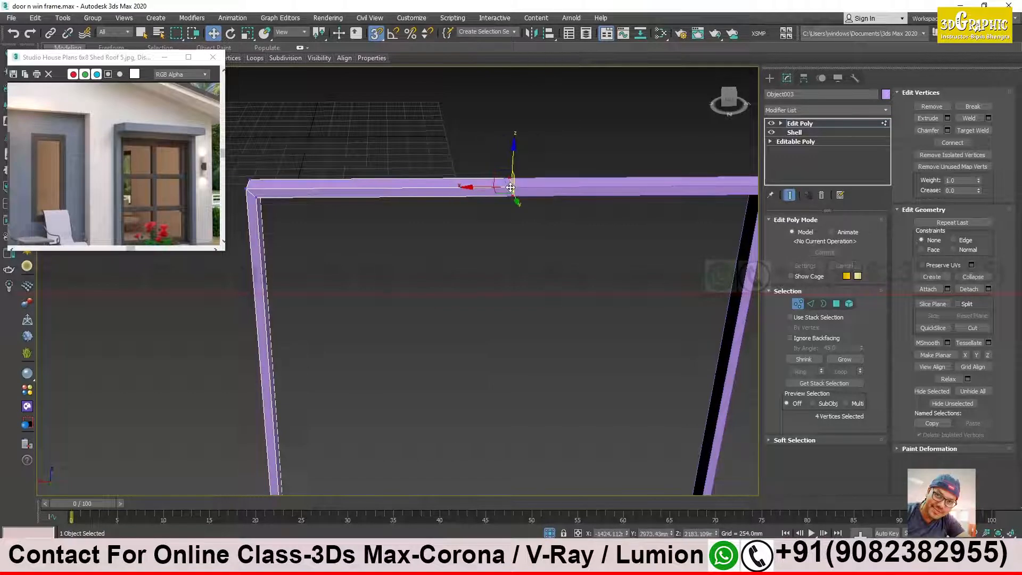
# Step: Turn off snapping, fine-tune the top bar's end vertices along X at the joint, then leave vertex editing and deselect the frame
pyautogui.scroll(2, 510, 188)
pyautogui.scroll(2, 510, 188)
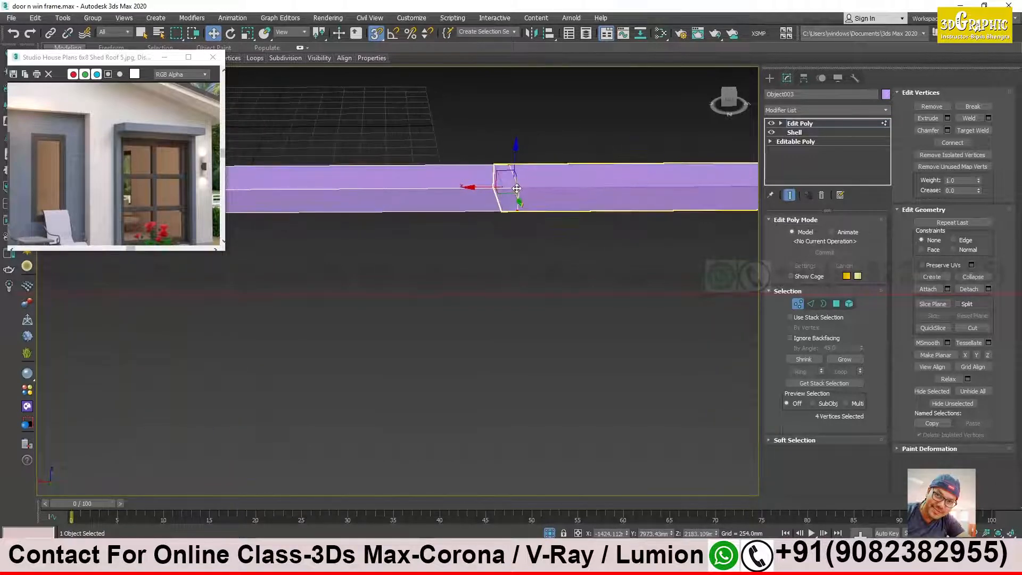
pyautogui.moveTo(495, 188); pyautogui.dragTo(511, 190)
pyautogui.click(376, 33)
pyautogui.moveTo(486, 188); pyautogui.dragTo(493, 189)
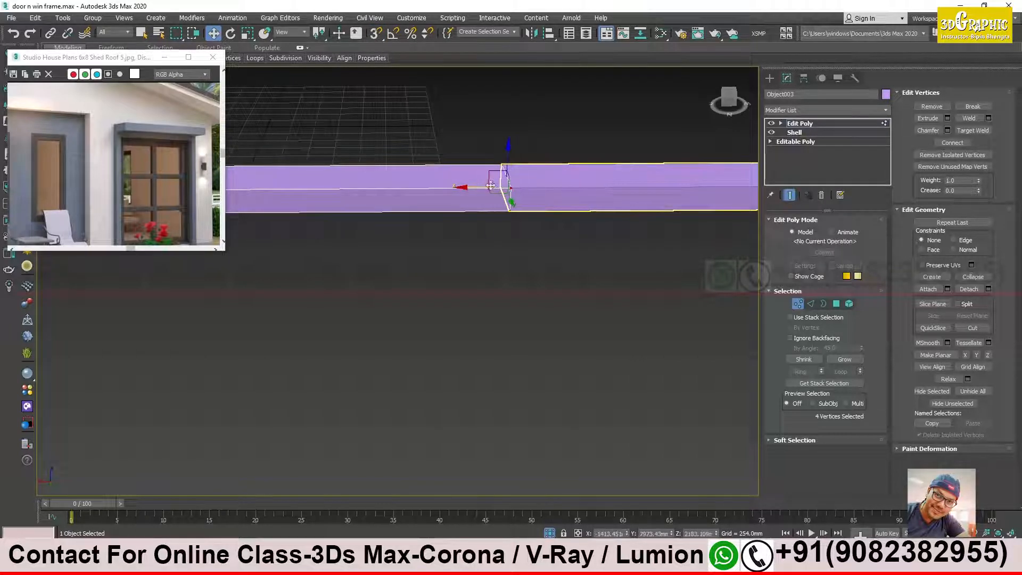
pyautogui.click(803, 124)
pyautogui.click(530, 312)
pyautogui.scroll(-4, 533, 312)
pyautogui.moveTo(576, 352); pyautogui.dragTo(539, 283, button='middle')
pyautogui.scroll(-3, 558, 288)
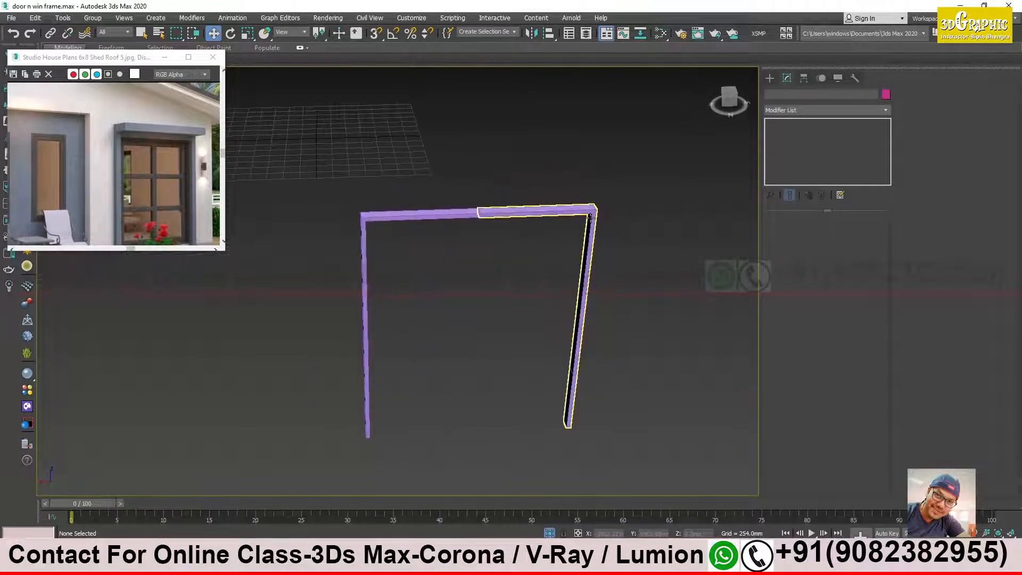
# Step: Leave isolation and nudge the frame half beside the beige wall along X to fit the edge of the opening
pyautogui.click(587, 227)
pyautogui.click(550, 533)
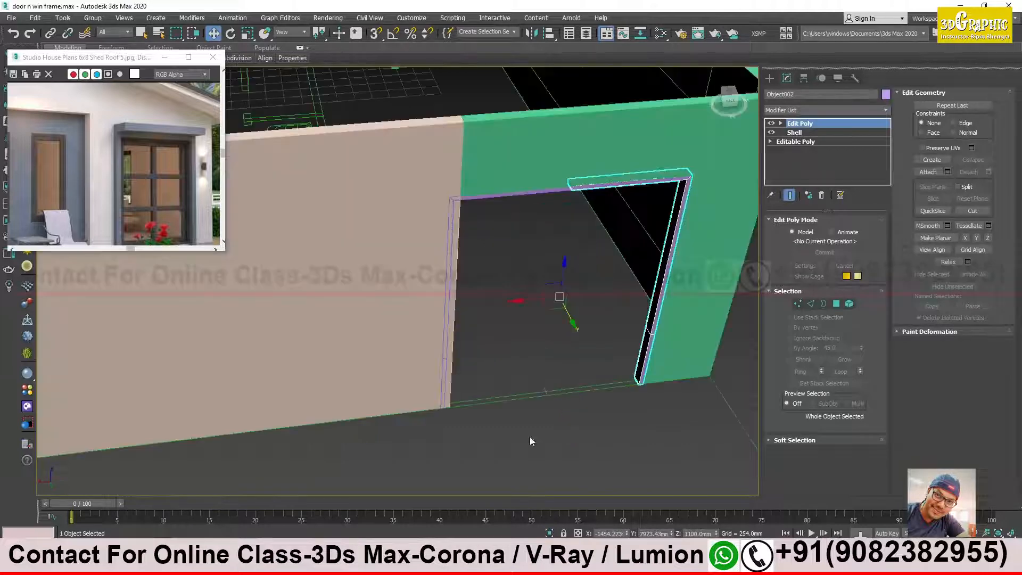
pyautogui.scroll(3, 485, 338)
pyautogui.keyDown('alt'); pyautogui.moveTo(482, 339); pyautogui.dragTo(491, 314, button='middle'); pyautogui.keyUp('alt')
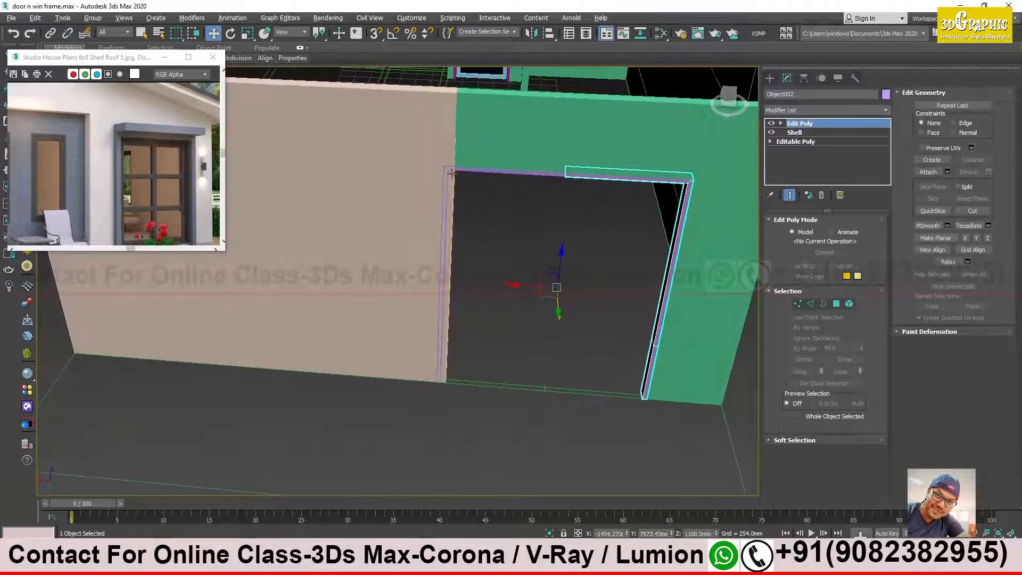
pyautogui.scroll(2, 452, 174)
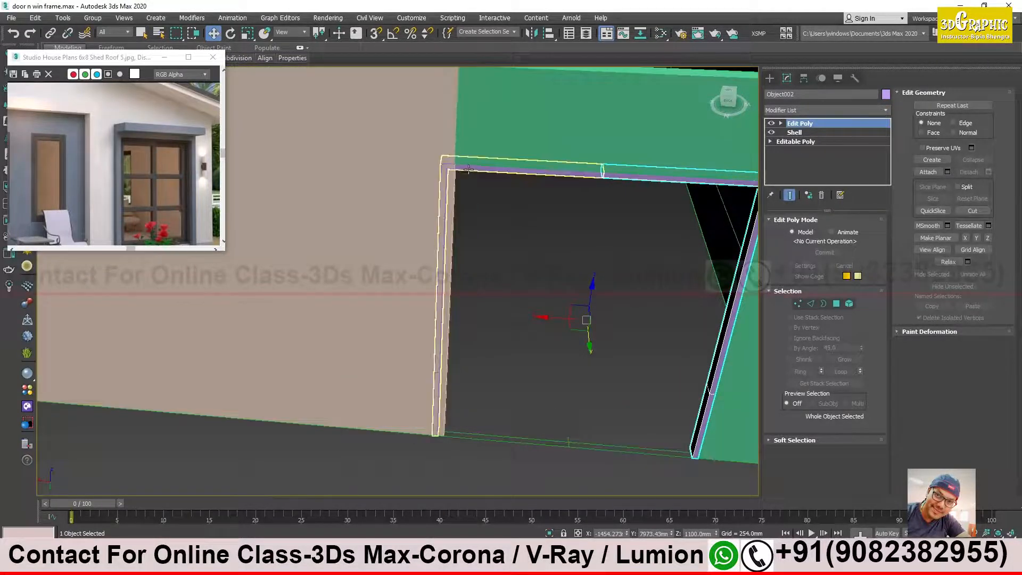
pyautogui.click(468, 168)
pyautogui.moveTo(526, 316); pyautogui.dragTo(543, 316)
# Step: Move the four end vertices of that half's top bar along X to the mid-span joint and leave vertex editing
pyautogui.keyDown('alt'); pyautogui.moveTo(558, 282); pyautogui.dragTo(596, 248, button='middle'); pyautogui.keyUp('alt')
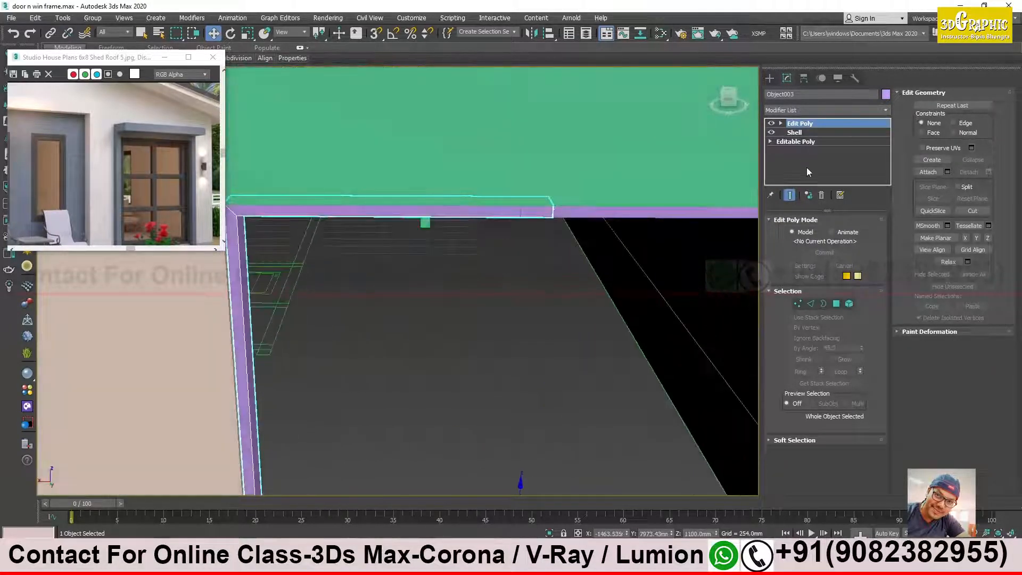
pyautogui.click(798, 303)
pyautogui.moveTo(517, 207); pyautogui.dragTo(488, 212)
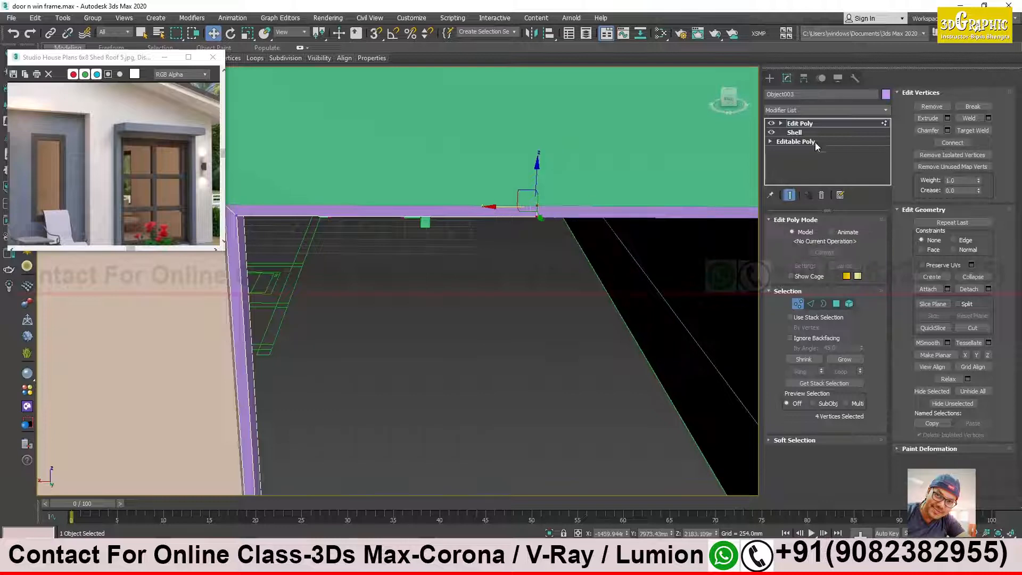
pyautogui.click(813, 123)
# Step: Examine the door frame's fit in the wall opening from several angles and compare its top bar with the reference photo
pyautogui.click(623, 300)
pyautogui.scroll(-4, 623, 299)
pyautogui.moveTo(626, 312); pyautogui.dragTo(549, 257, button='middle')
pyautogui.scroll(-3, 548, 258)
pyautogui.keyDown('alt'); pyautogui.moveTo(539, 273); pyautogui.dragTo(505, 238, button='middle'); pyautogui.keyUp('alt')
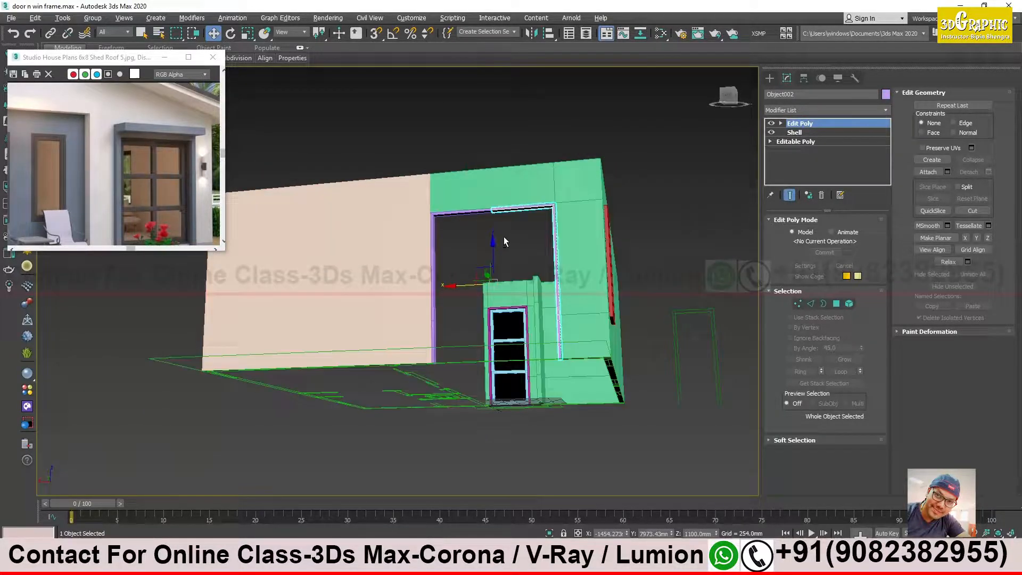
pyautogui.scroll(4, 505, 233)
pyautogui.scroll(6, 418, 203)
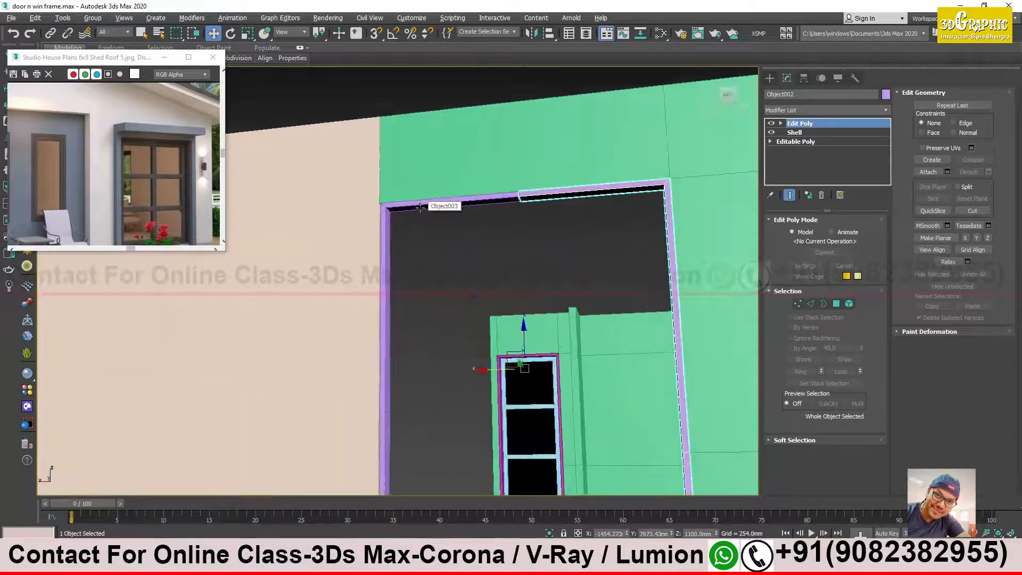
pyautogui.scroll(3, 451, 217)
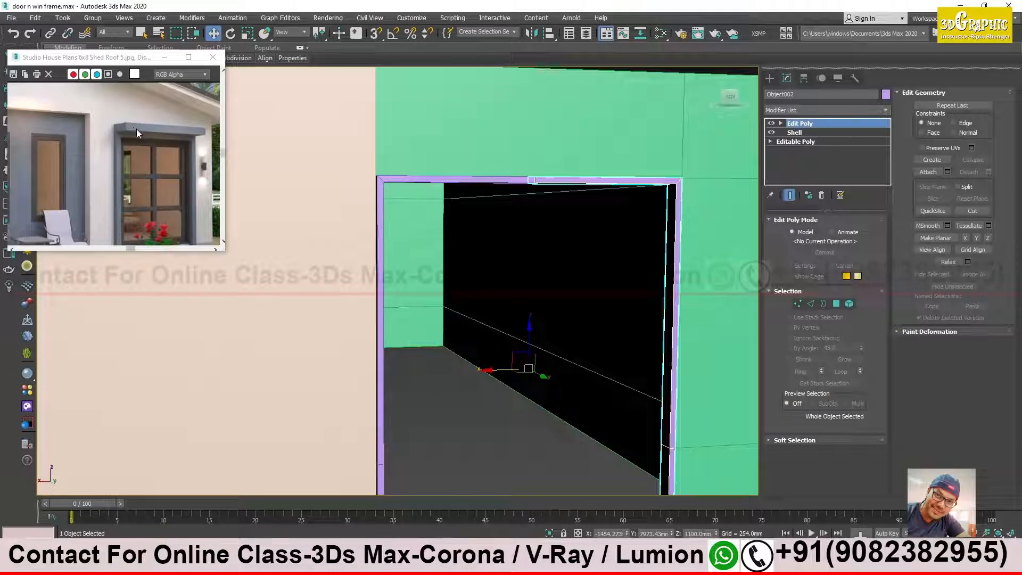
pyautogui.keyDown('alt'); pyautogui.moveTo(356, 178); pyautogui.dragTo(378, 176, button='middle'); pyautogui.keyUp('alt')
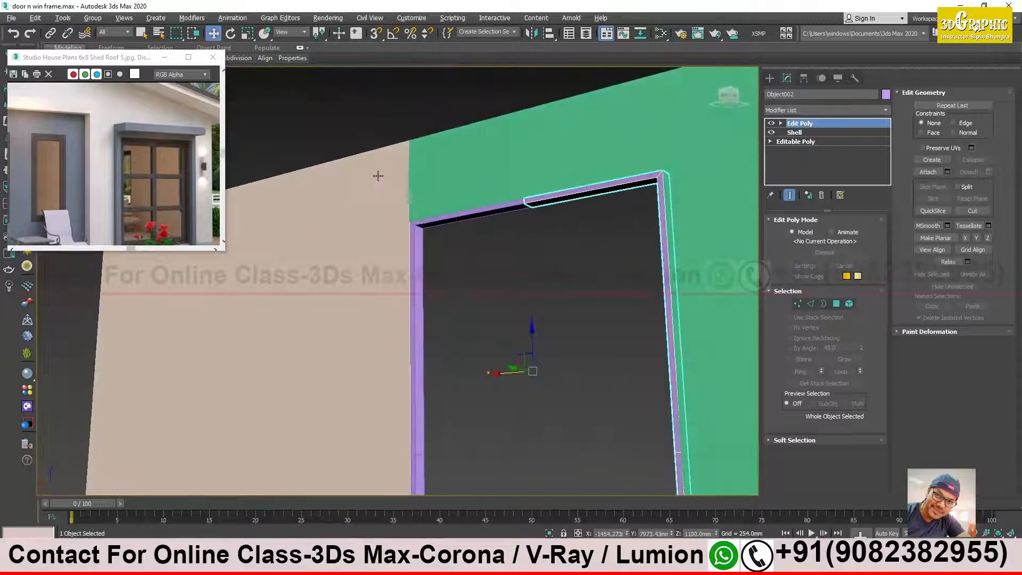
pyautogui.keyDown('alt'); pyautogui.moveTo(434, 267); pyautogui.dragTo(438, 255, button='middle'); pyautogui.keyUp('alt')
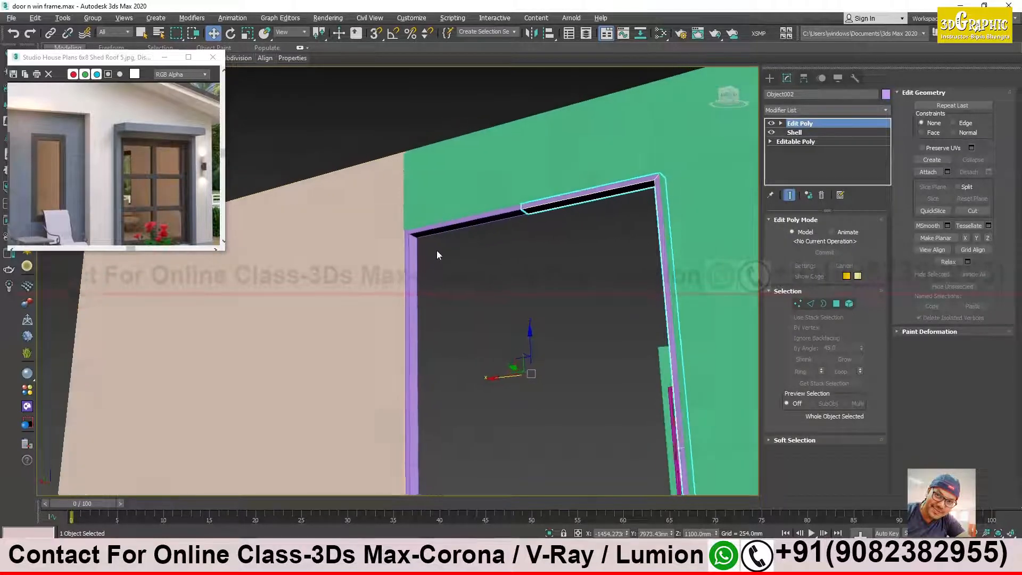
# Step: Lower the underside polygon of the frame's top bar along Z by about 30 mm
pyautogui.click(837, 304)
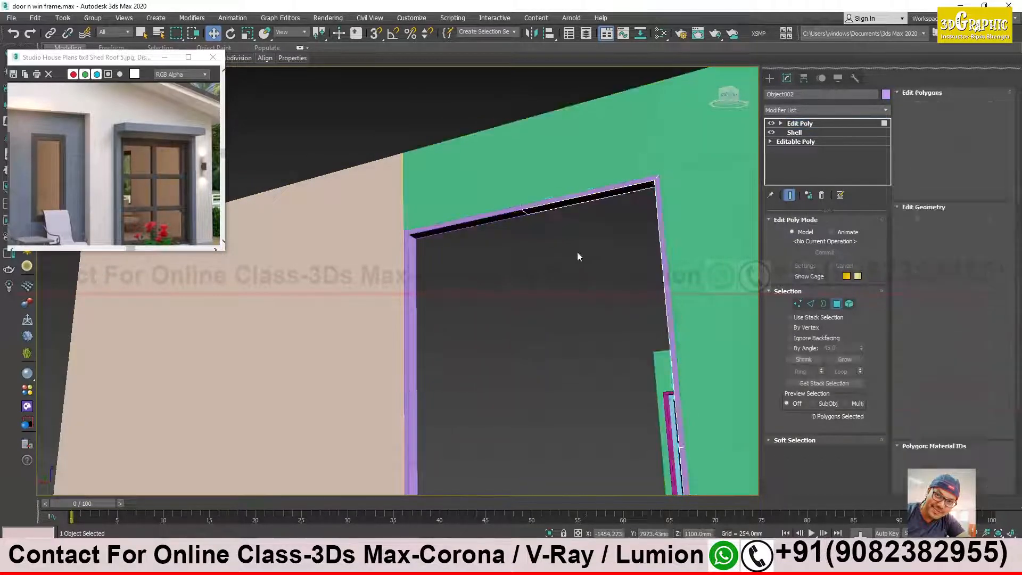
pyautogui.scroll(4, 554, 222)
pyautogui.click(520, 228)
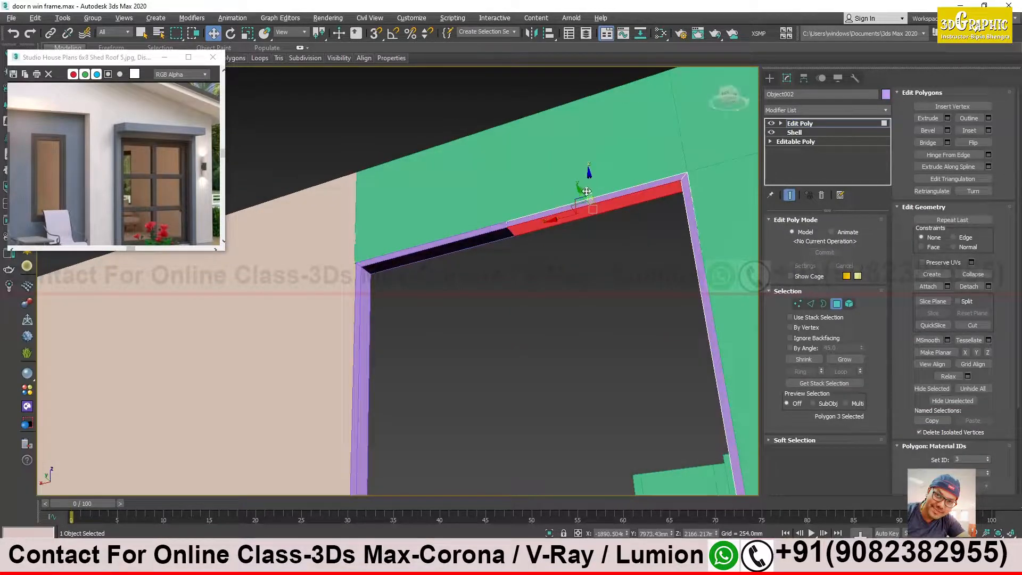
pyautogui.moveTo(590, 182); pyautogui.dragTo(590, 187)
pyautogui.keyDown('alt'); pyautogui.moveTo(538, 224); pyautogui.dragTo(575, 211, button='middle'); pyautogui.keyUp('alt')
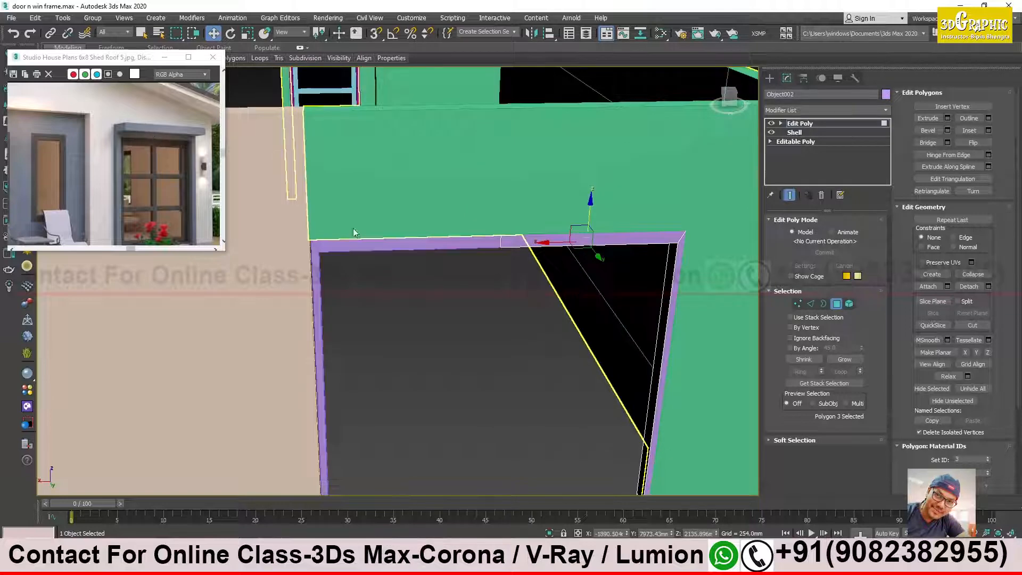
# Step: Leave polygon editing and isolate both frame halves together
pyautogui.hotkey('alt', 'q')
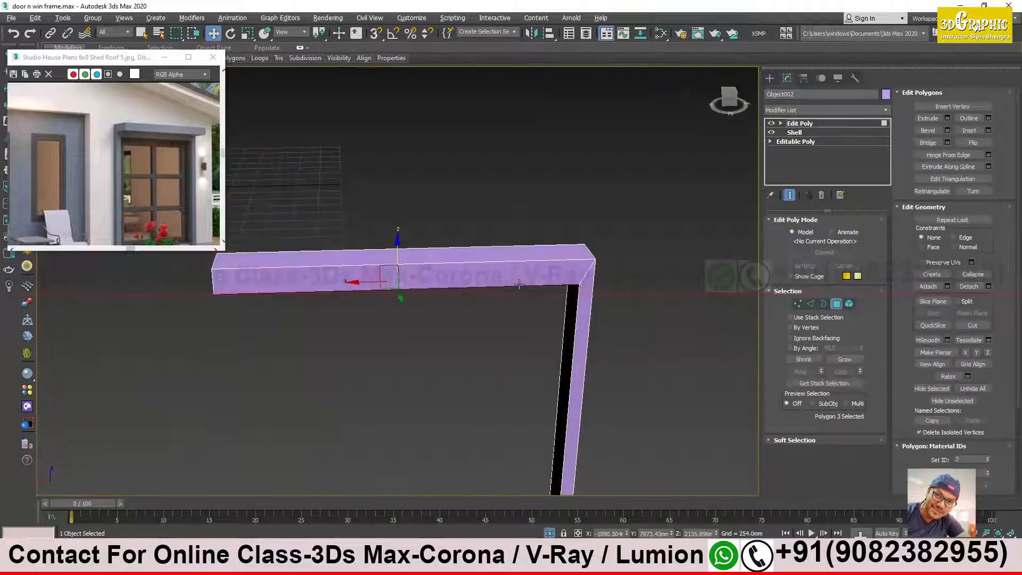
pyautogui.click(820, 123)
pyautogui.click(549, 533)
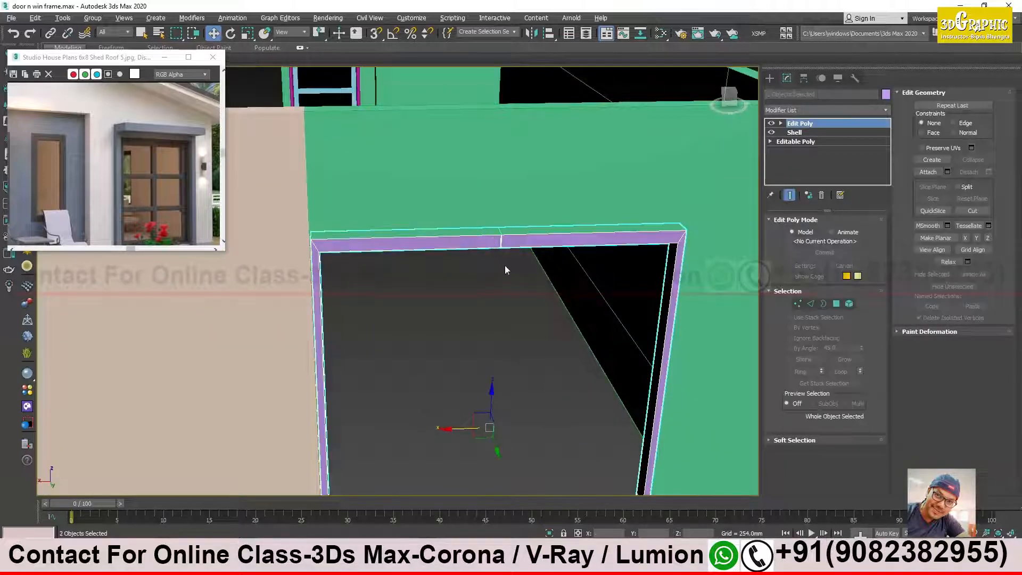
pyautogui.hotkey('alt', 'q')
# Step: Extrude the top-face polygons of both halves' top bar upward by more than 49.73 mm
pyautogui.moveTo(521, 273); pyautogui.dragTo(425, 357, button='middle')
pyautogui.click(836, 304)
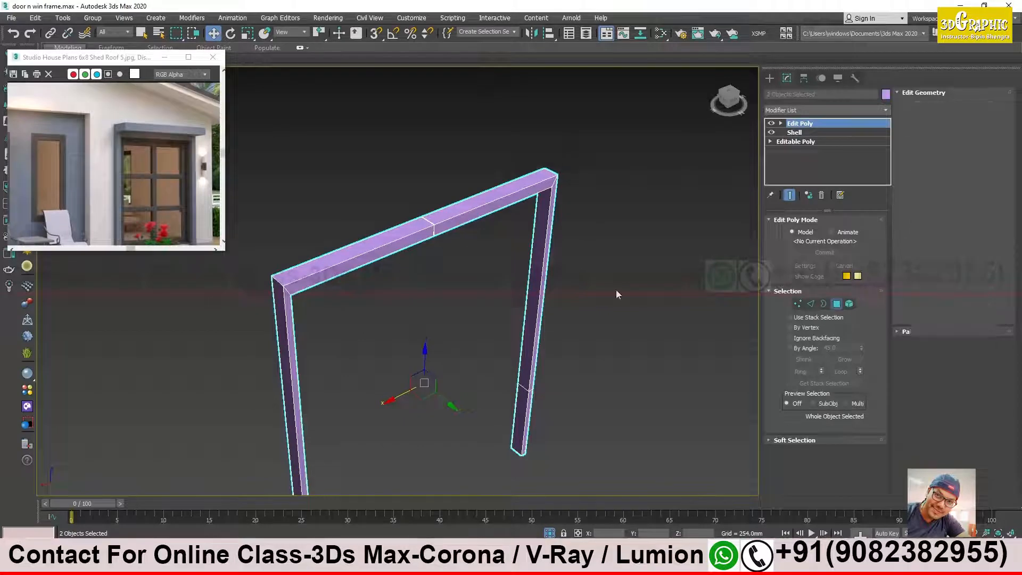
pyautogui.click(450, 213)
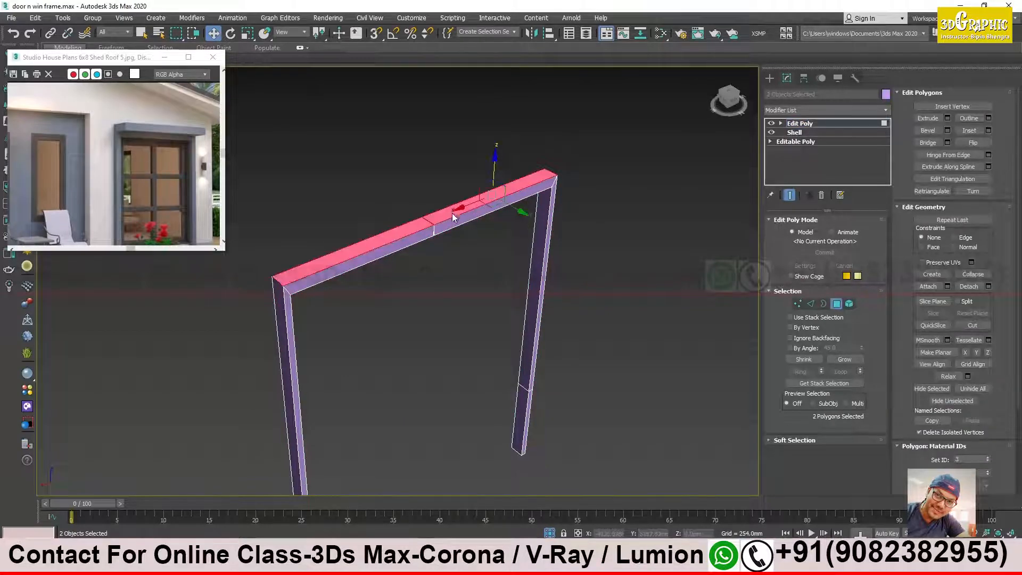
pyautogui.rightClick(453, 217)
pyautogui.moveTo(487, 319)
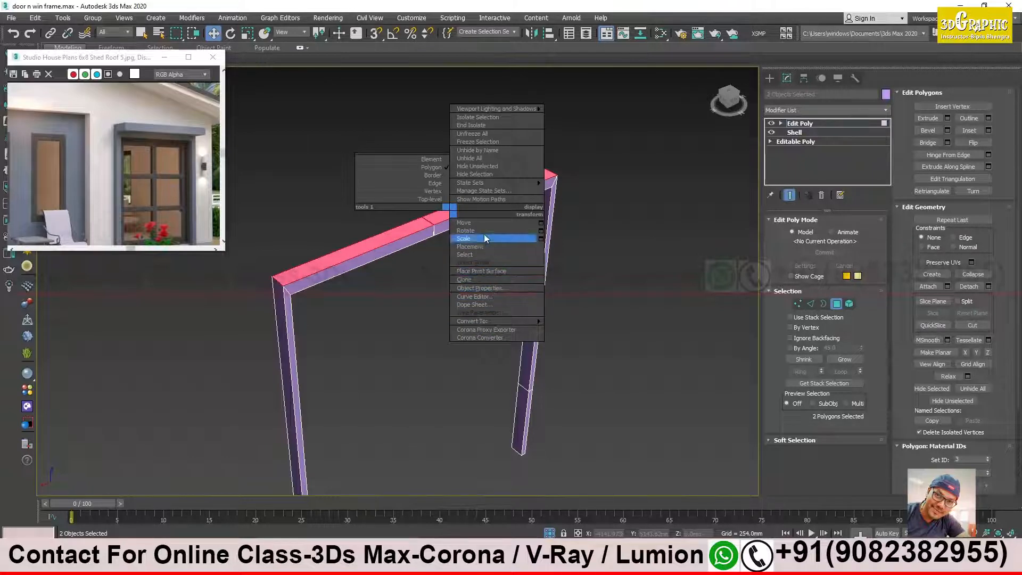
pyautogui.click(637, 9)
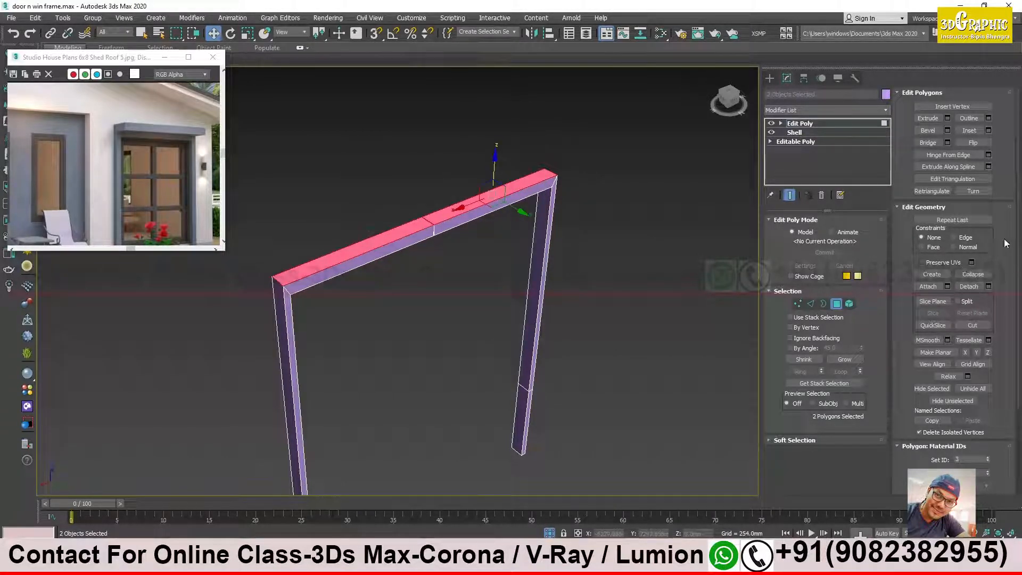
pyautogui.click(947, 119)
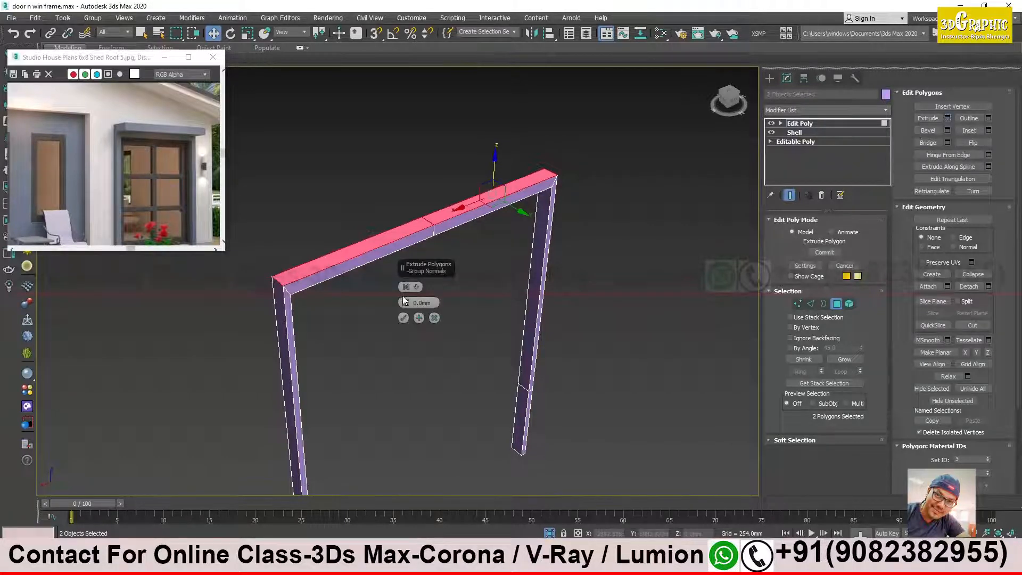
pyautogui.moveTo(406, 303); pyautogui.dragTo(405, 292)
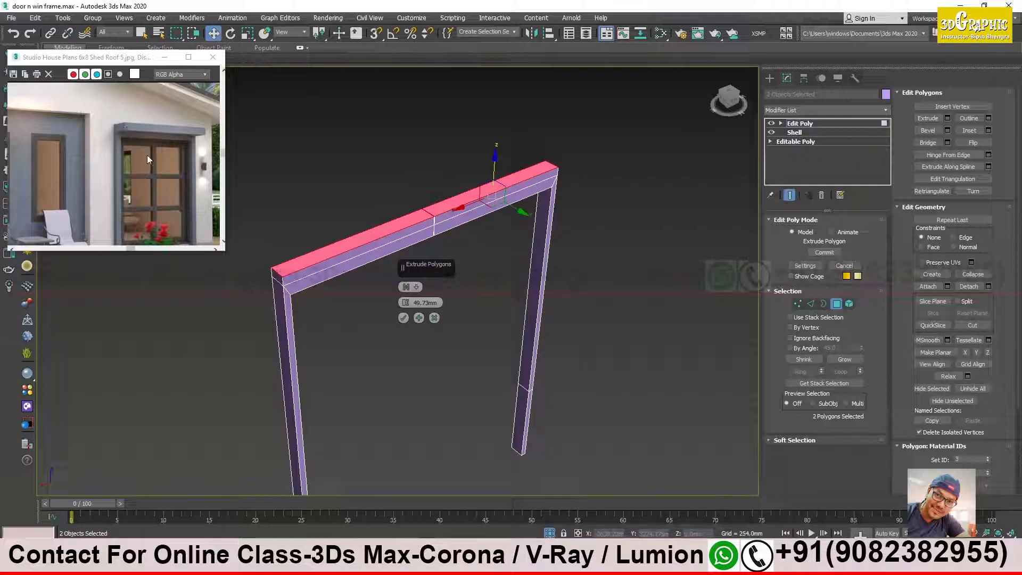
pyautogui.keyDown('alt'); pyautogui.moveTo(330, 331); pyautogui.dragTo(346, 288, button='middle'); pyautogui.keyUp('alt')
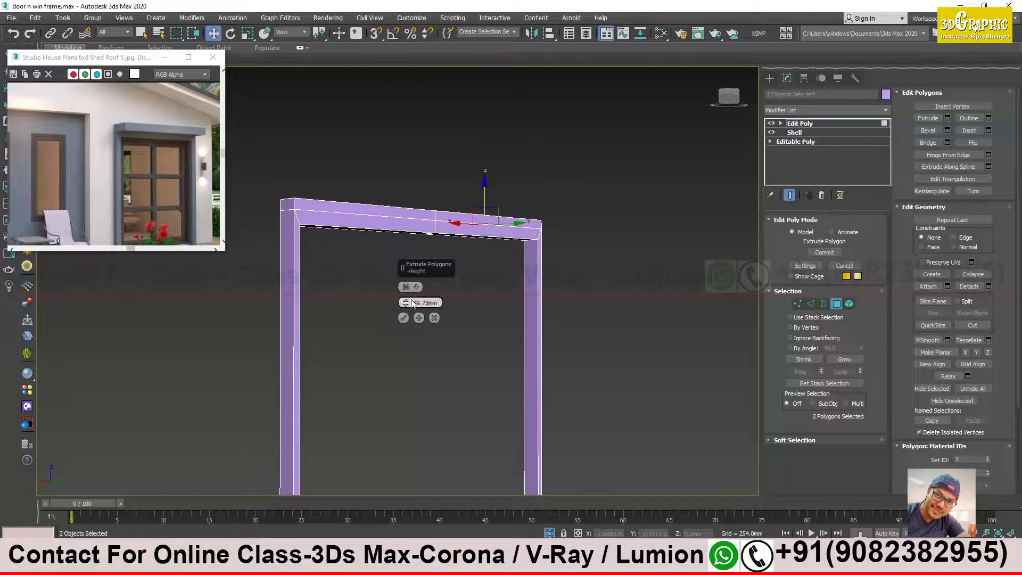
pyautogui.moveTo(408, 303); pyautogui.dragTo(406, 293)
pyautogui.click(404, 319)
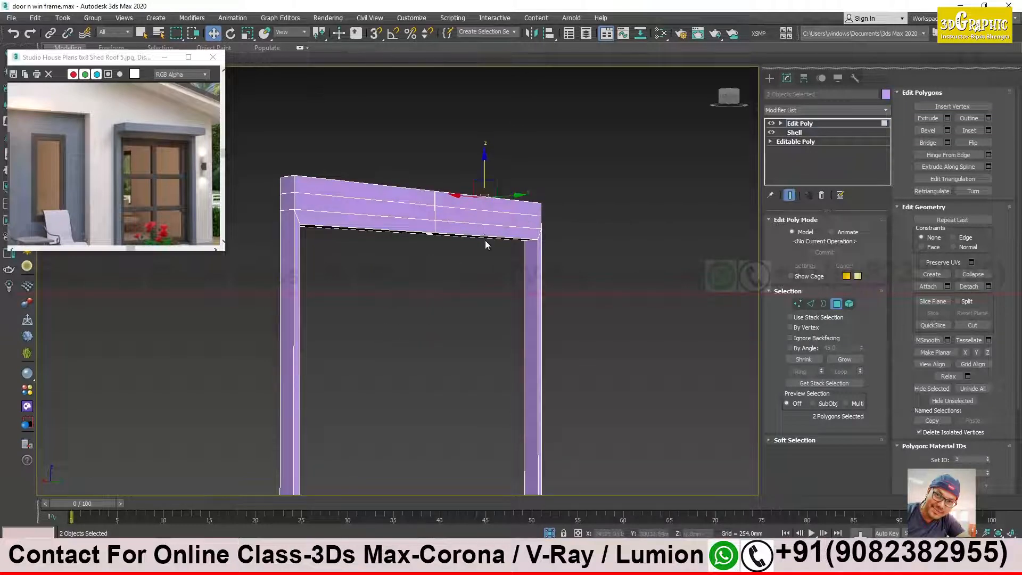
# Step: Undo the doubled extrusion and try to clear the top faces' selection while keeping a single extruded layer
pyautogui.hotkey('shift', 'e')
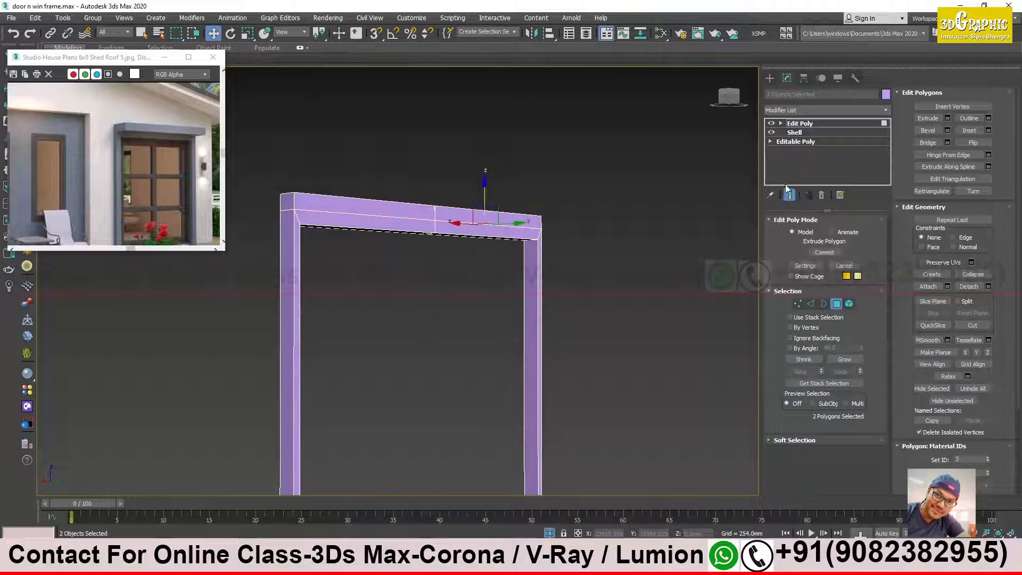
pyautogui.click(456, 217)
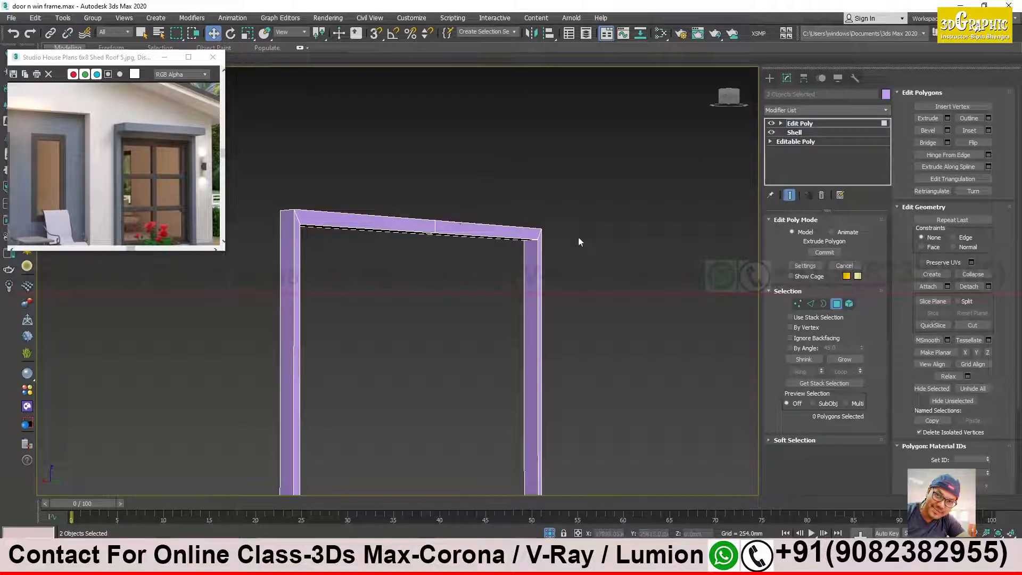
pyautogui.hotkey('ctrl', 'z')
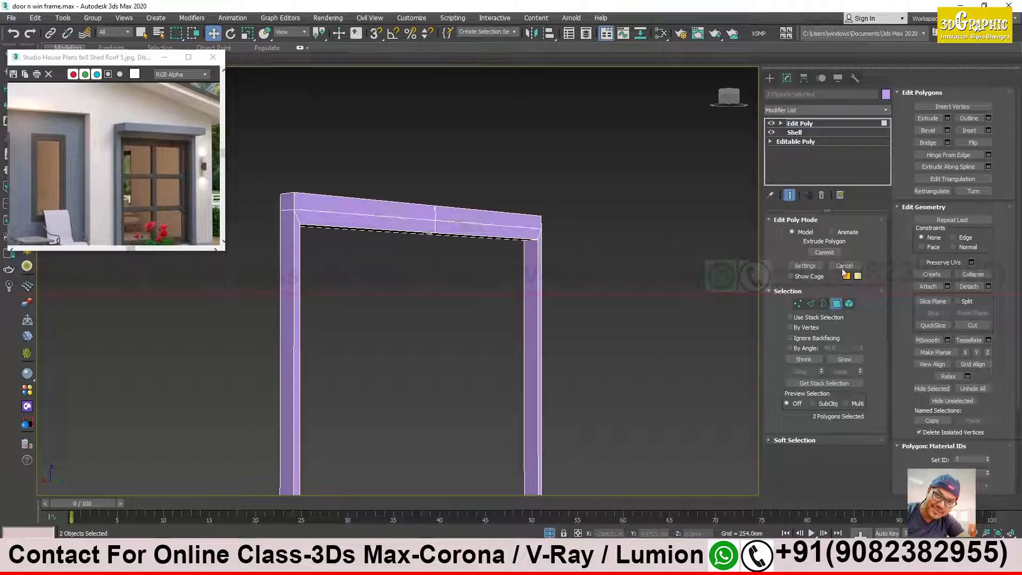
pyautogui.click(622, 236)
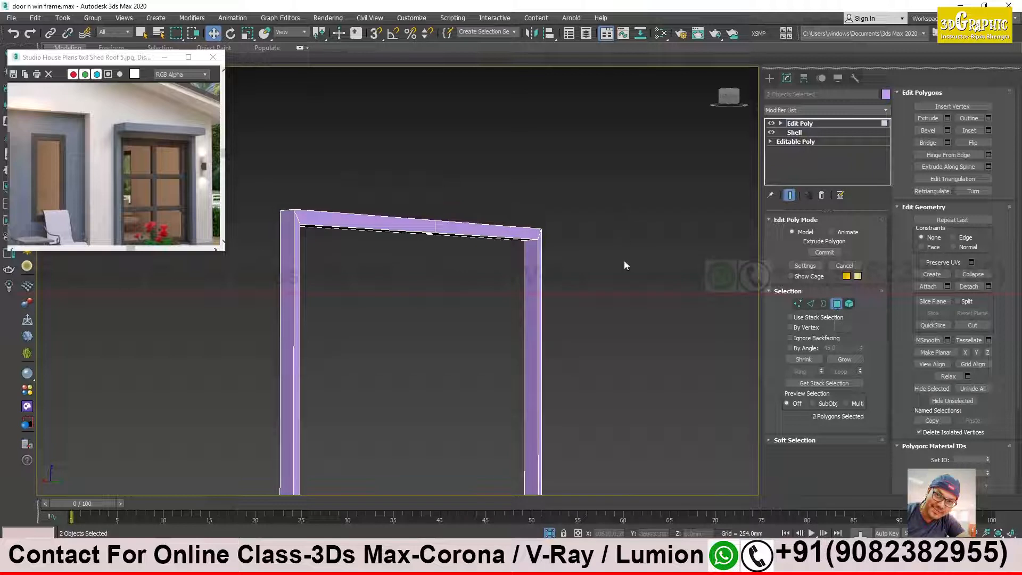
pyautogui.keyDown('alt'); pyautogui.moveTo(611, 231); pyautogui.dragTo(605, 263, button='middle'); pyautogui.keyUp('alt')
pyautogui.click(485, 228)
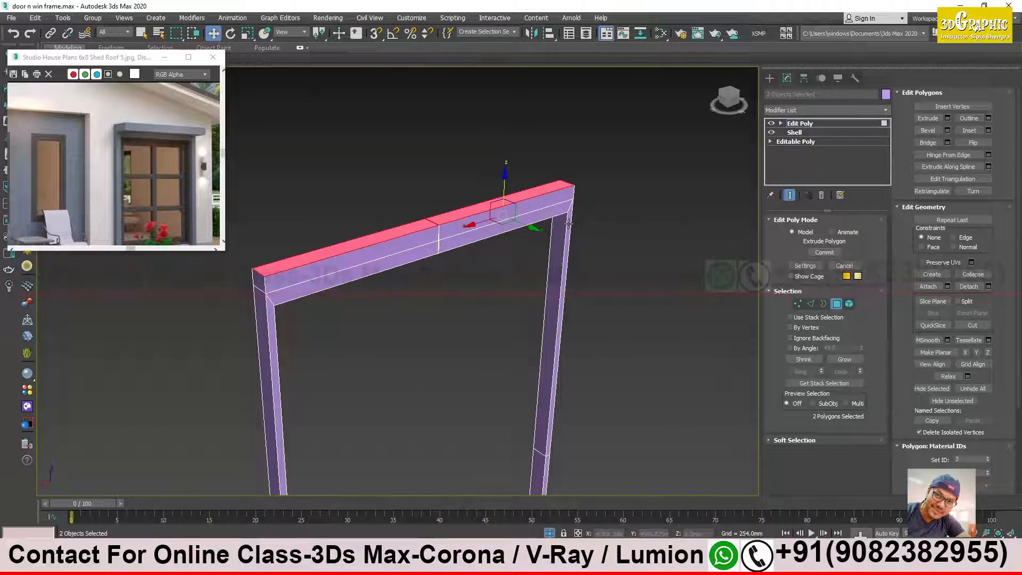
pyautogui.click(609, 168)
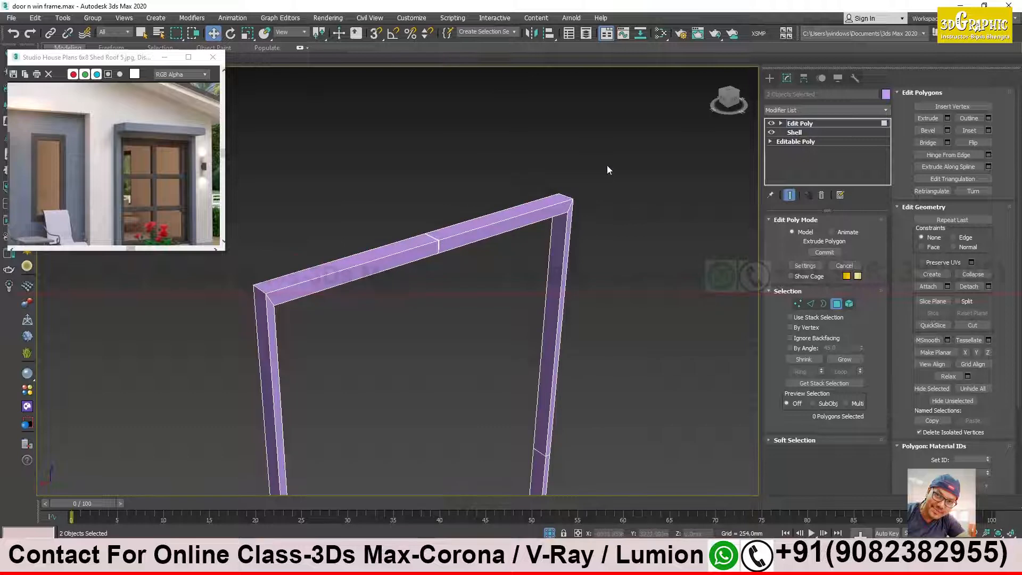
# Step: Delete the Edit Poly modifier from both frame halves, then switch the Shell modifier off and on to compare the shape
pyautogui.click(807, 125)
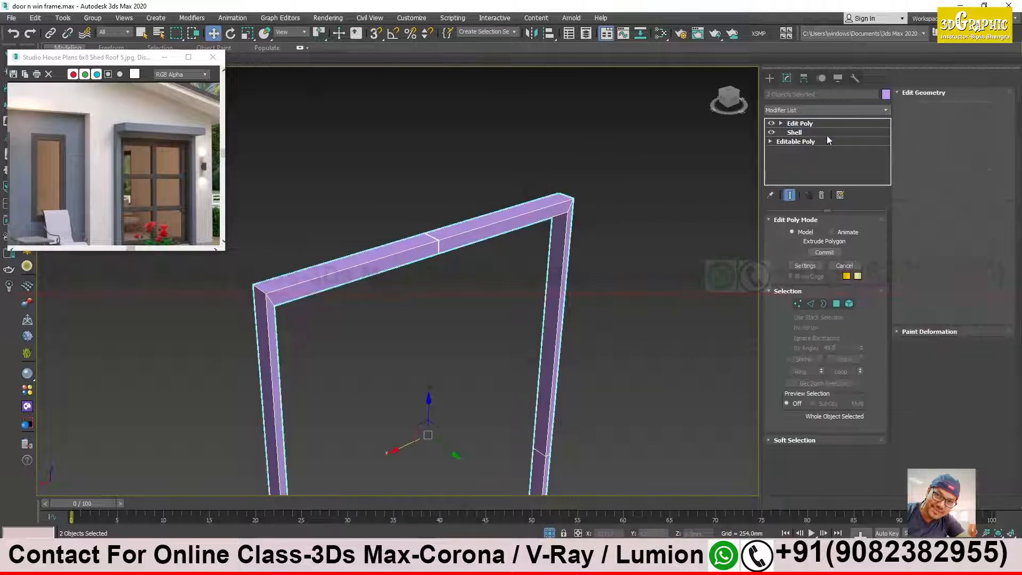
pyautogui.click(823, 196)
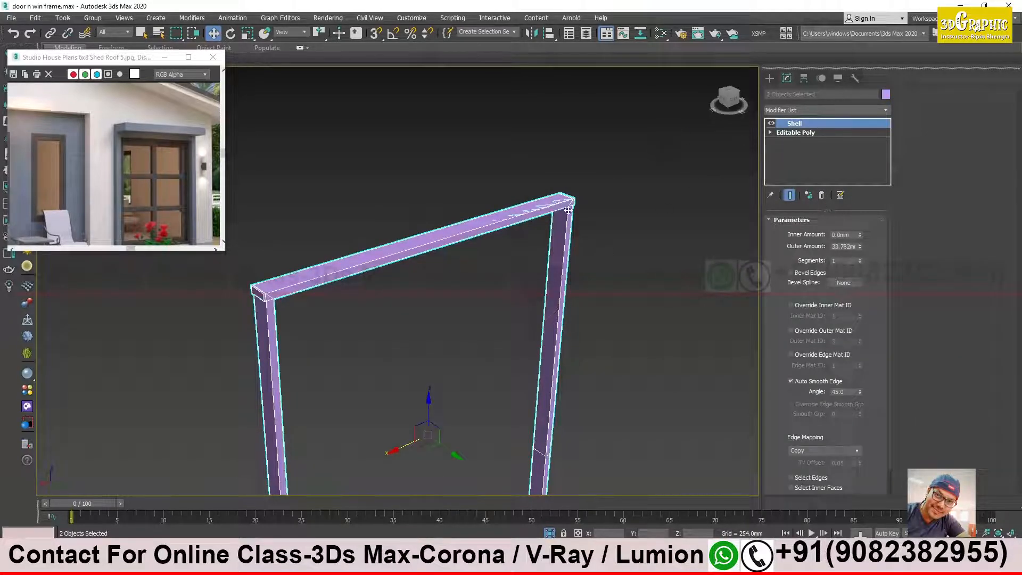
pyautogui.keyDown('alt'); pyautogui.moveTo(468, 264); pyautogui.dragTo(441, 256, button='middle'); pyautogui.keyUp('alt')
pyautogui.click(771, 123)
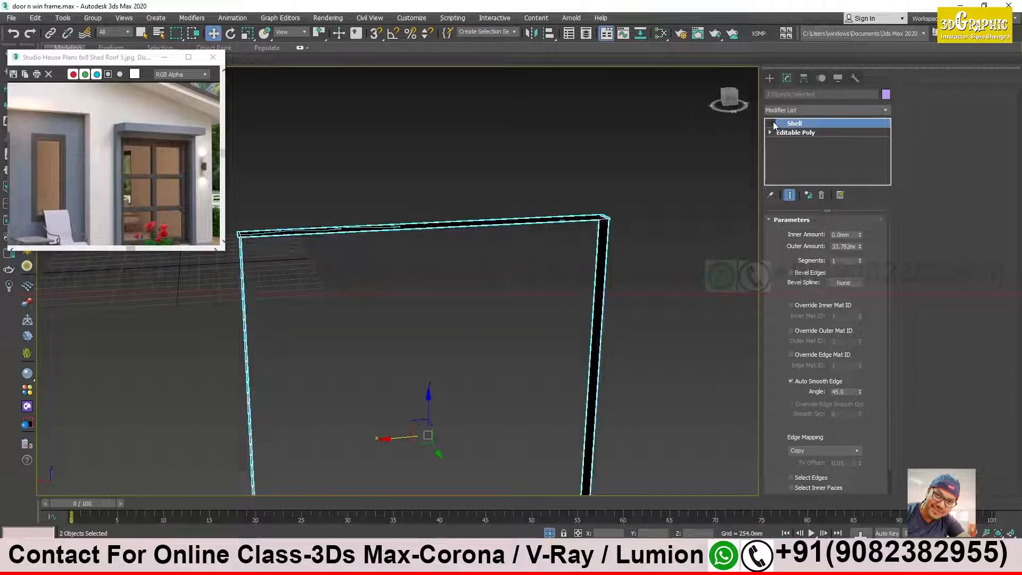
pyautogui.click(772, 123)
# Step: Examine the upper corner where the top bar meets the jamb, with the Shell modifier disabled and enabled
pyautogui.keyDown('alt'); pyautogui.moveTo(477, 293); pyautogui.dragTo(462, 299, button='middle'); pyautogui.keyUp('alt')
pyautogui.scroll(5, 644, 286)
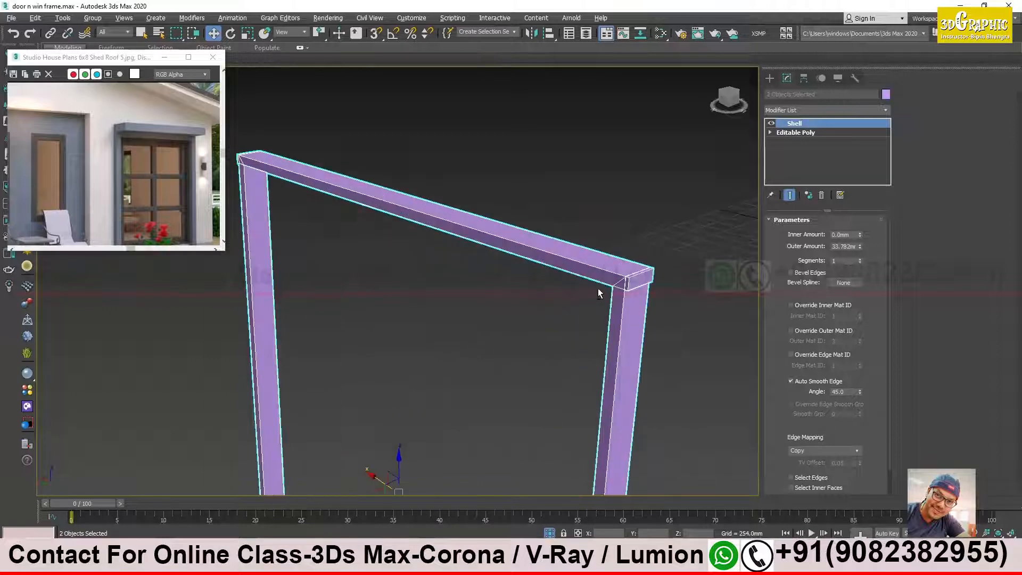
pyautogui.moveTo(644, 286)
pyautogui.keyDown('alt'); pyautogui.mouseDown(button='middle')
pyautogui.moveTo(661, 285)
pyautogui.moveTo(646, 283)
pyautogui.mouseUp(button='middle'); pyautogui.keyUp('alt')
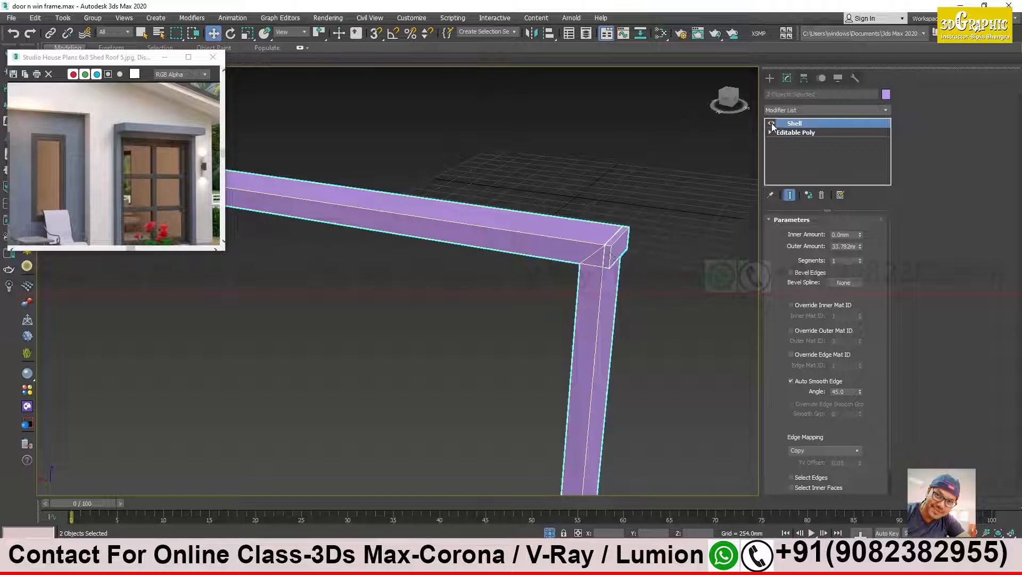
pyautogui.click(771, 124)
pyautogui.keyDown('alt'); pyautogui.moveTo(597, 272); pyautogui.dragTo(692, 328, button='middle'); pyautogui.keyUp('alt')
pyautogui.click(772, 123)
pyautogui.keyDown('alt'); pyautogui.moveTo(559, 365); pyautogui.dragTo(626, 298, button='middle'); pyautogui.keyUp('alt')
pyautogui.scroll(3, 571, 283)
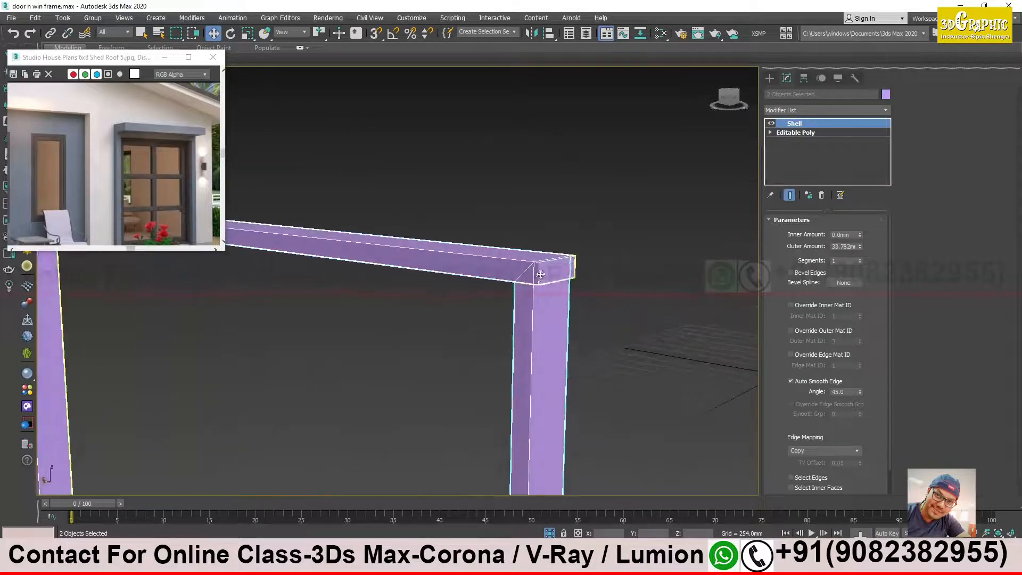
pyautogui.keyDown('alt'); pyautogui.moveTo(571, 283); pyautogui.dragTo(707, 205, button='middle'); pyautogui.keyUp('alt')
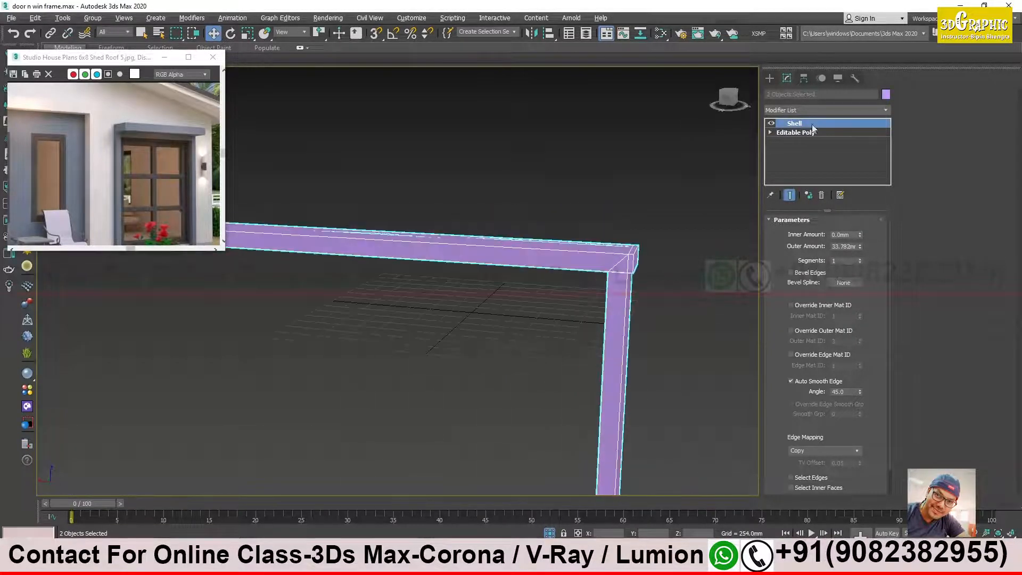
pyautogui.click(824, 110)
pyautogui.write('edit p')
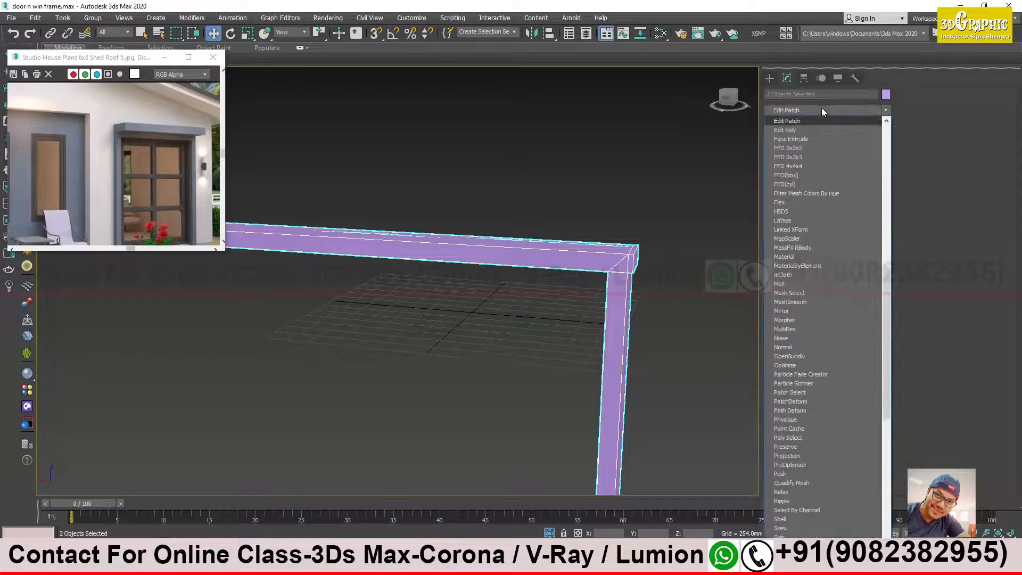
pyautogui.press('Return')
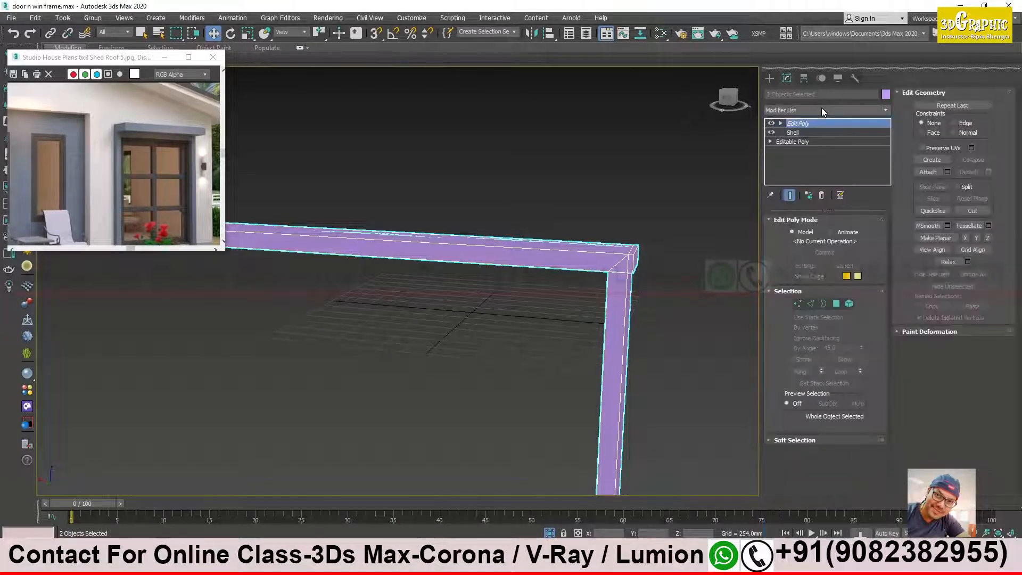
pyautogui.click(798, 304)
pyautogui.click(633, 255)
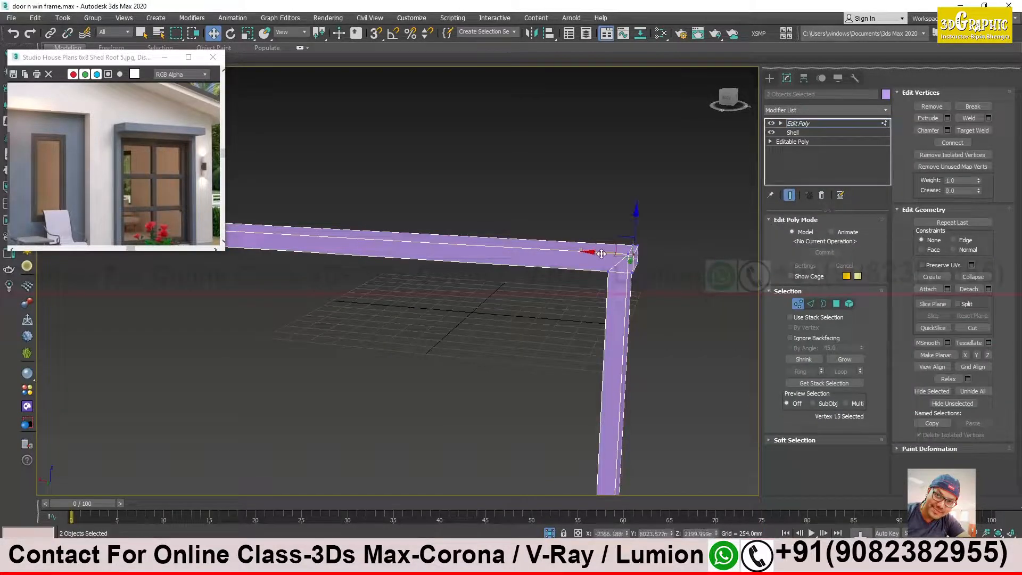
pyautogui.keyDown('alt'); pyautogui.moveTo(653, 280); pyautogui.dragTo(497, 287, button='middle'); pyautogui.keyUp('alt')
pyautogui.scroll(3, 498, 288)
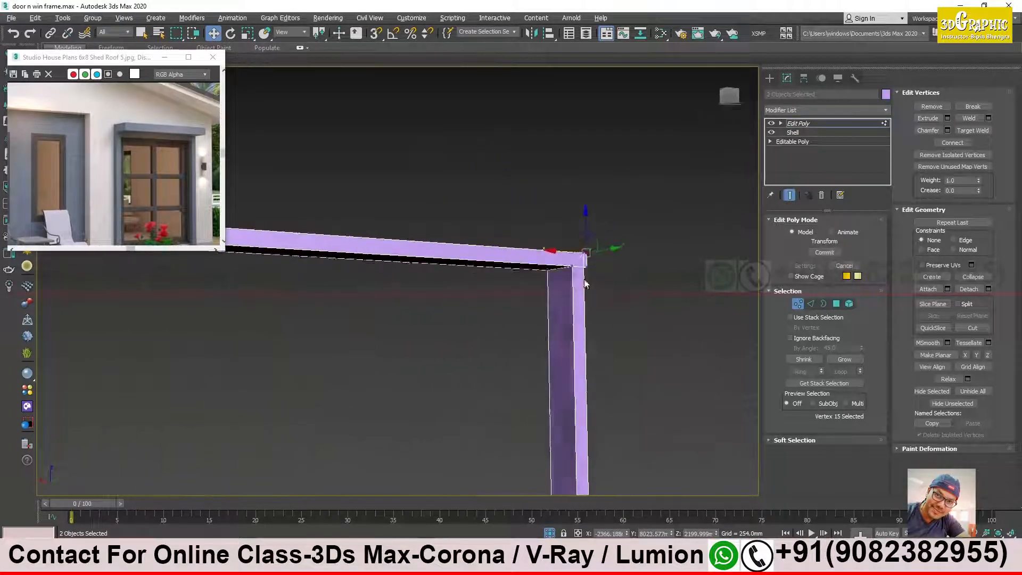
pyautogui.click(797, 123)
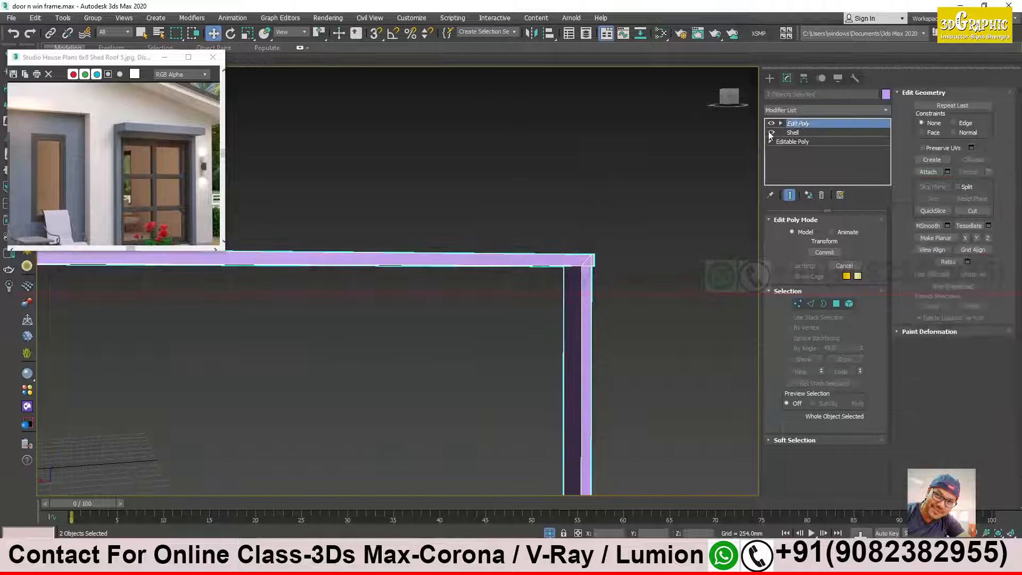
pyautogui.click(822, 195)
# Step: Remove the Shell modifier from both frame halves and delete the mirrored half
pyautogui.click(821, 195)
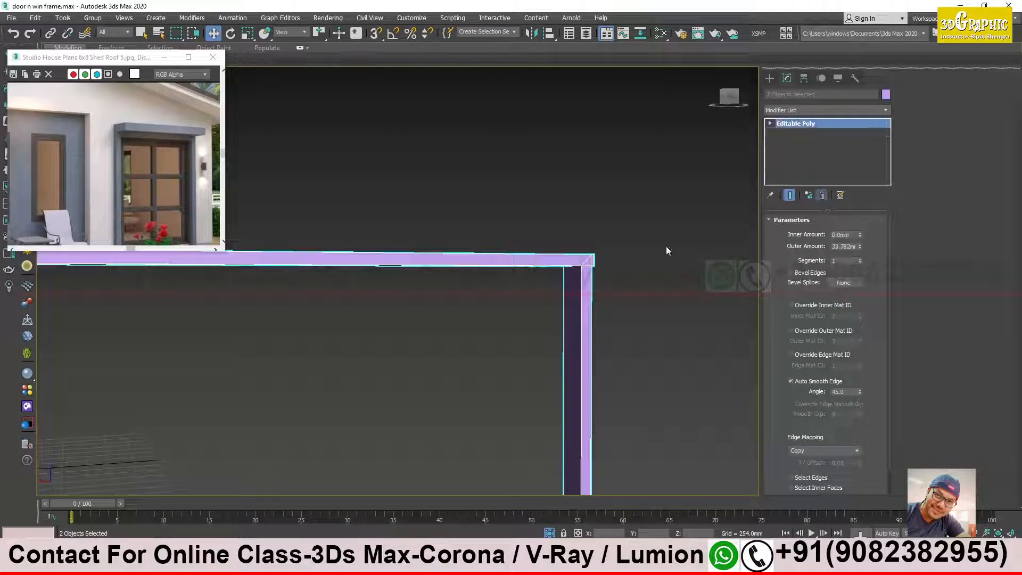
pyautogui.scroll(-3, 551, 282)
pyautogui.keyDown('alt'); pyautogui.moveTo(555, 283); pyautogui.dragTo(468, 233, button='middle'); pyautogui.keyUp('alt')
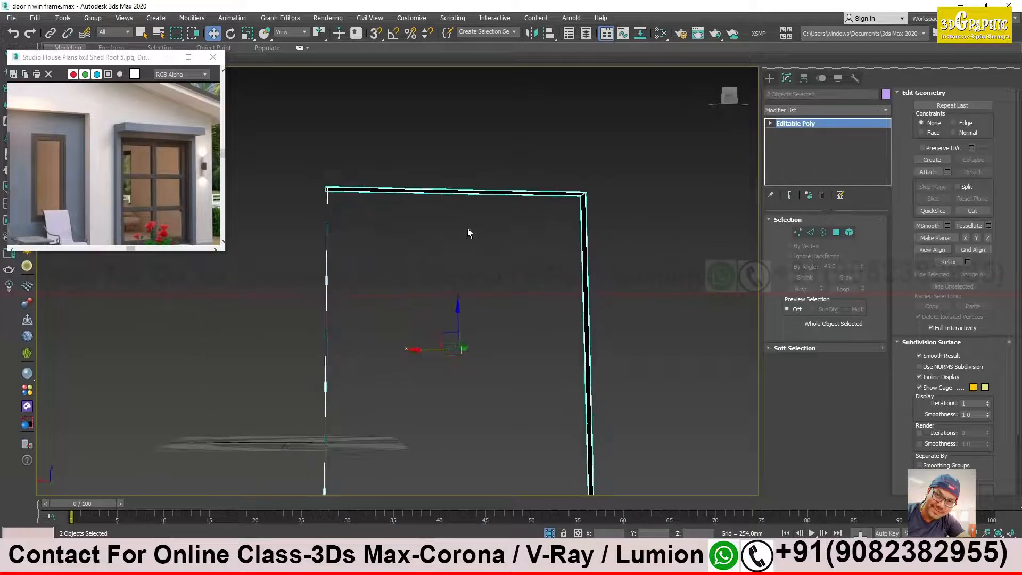
pyautogui.click(405, 189)
pyautogui.click(403, 191)
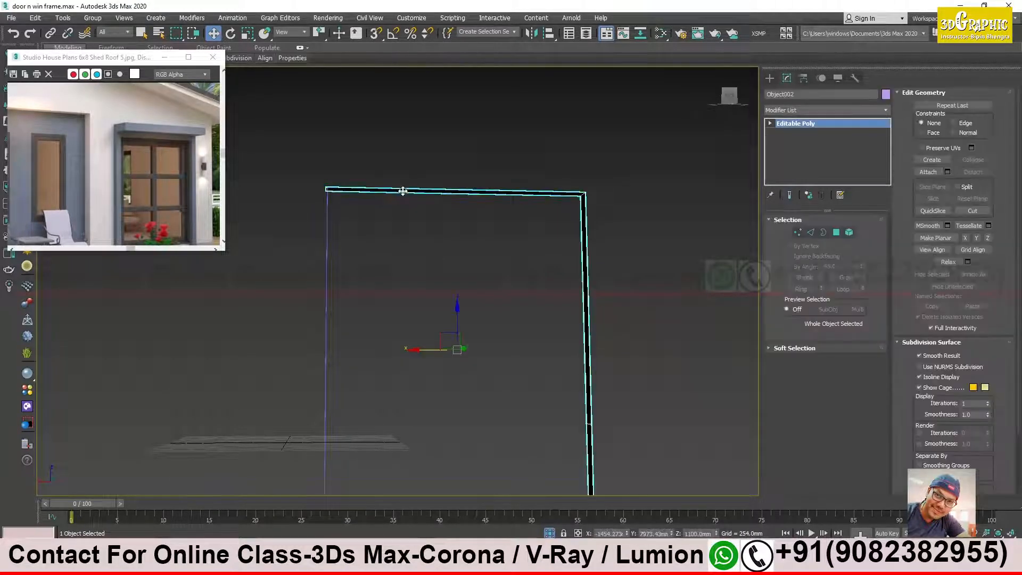
pyautogui.keyDown('alt'); pyautogui.moveTo(412, 268); pyautogui.dragTo(371, 283, button='middle'); pyautogui.keyUp('alt')
pyautogui.moveTo(305, 346); pyautogui.dragTo(306, 348)
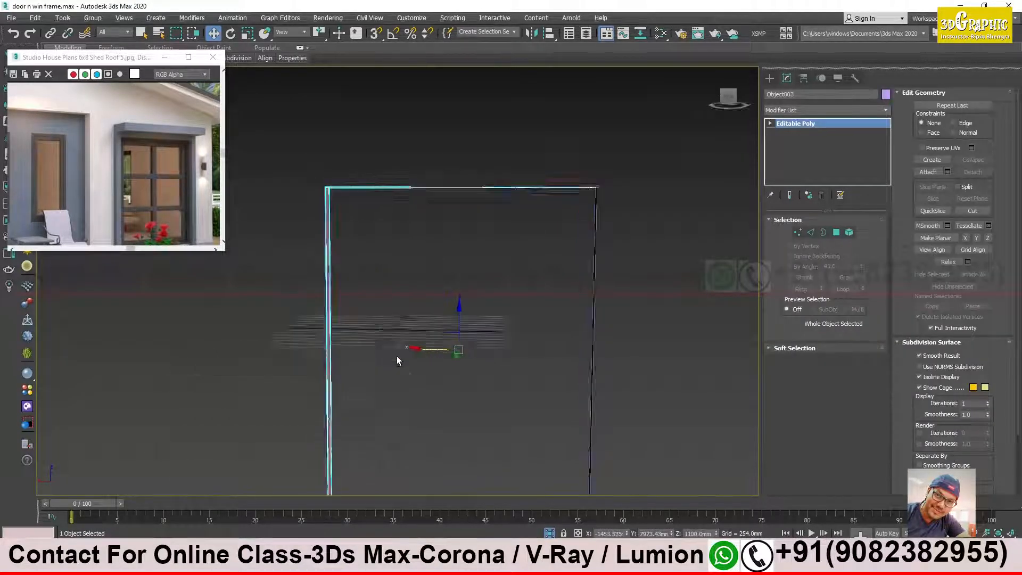
pyautogui.keyDown('alt'); pyautogui.moveTo(408, 349); pyautogui.dragTo(386, 364, button='middle'); pyautogui.keyUp('alt')
pyautogui.press('Delete')
# Step: Paste the copied Shell modifier onto the remaining L-shaped half of the frame
pyautogui.keyDown('alt'); pyautogui.moveTo(529, 302); pyautogui.dragTo(495, 271, button='middle'); pyautogui.keyUp('alt')
pyautogui.click(510, 296)
pyautogui.click(833, 111)
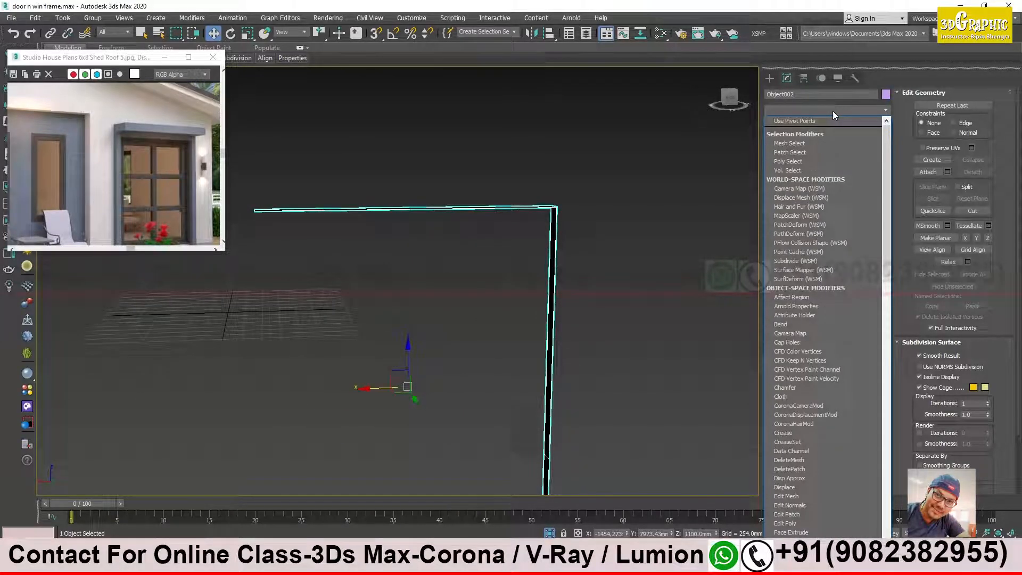
pyautogui.click(634, 188)
pyautogui.rightClick(826, 126)
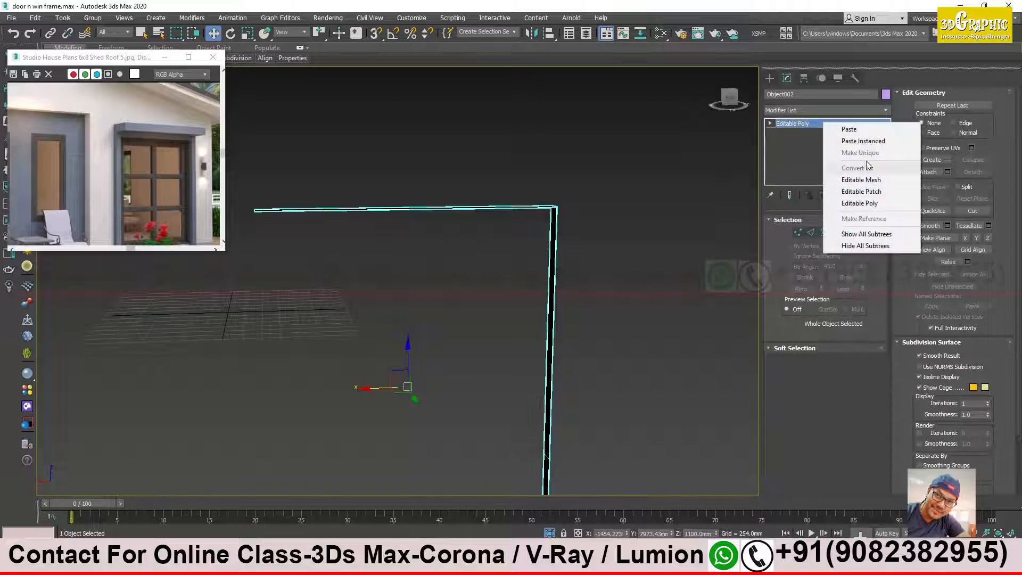
pyautogui.click(857, 129)
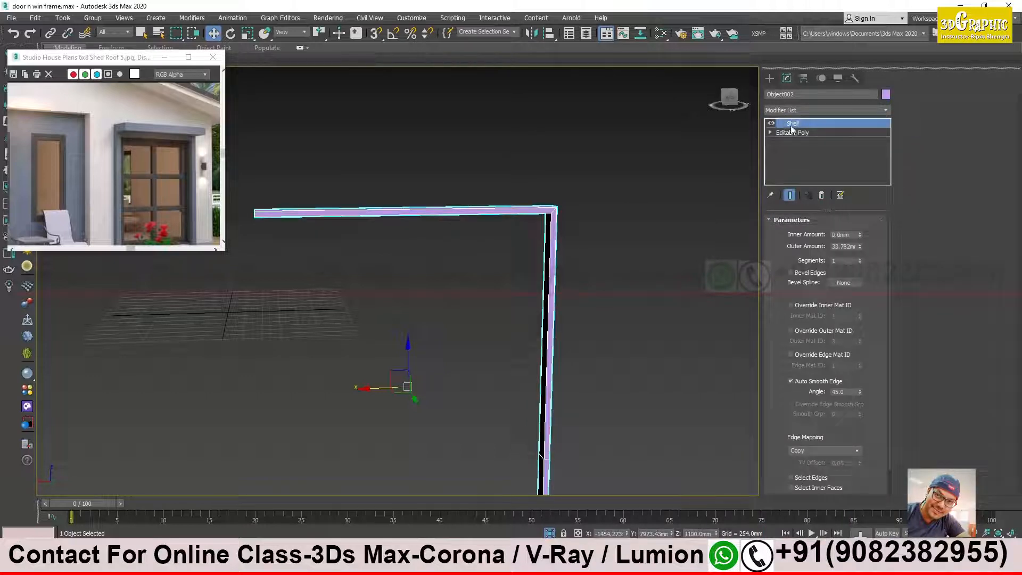
pyautogui.moveTo(410, 243); pyautogui.dragTo(564, 241, button='middle')
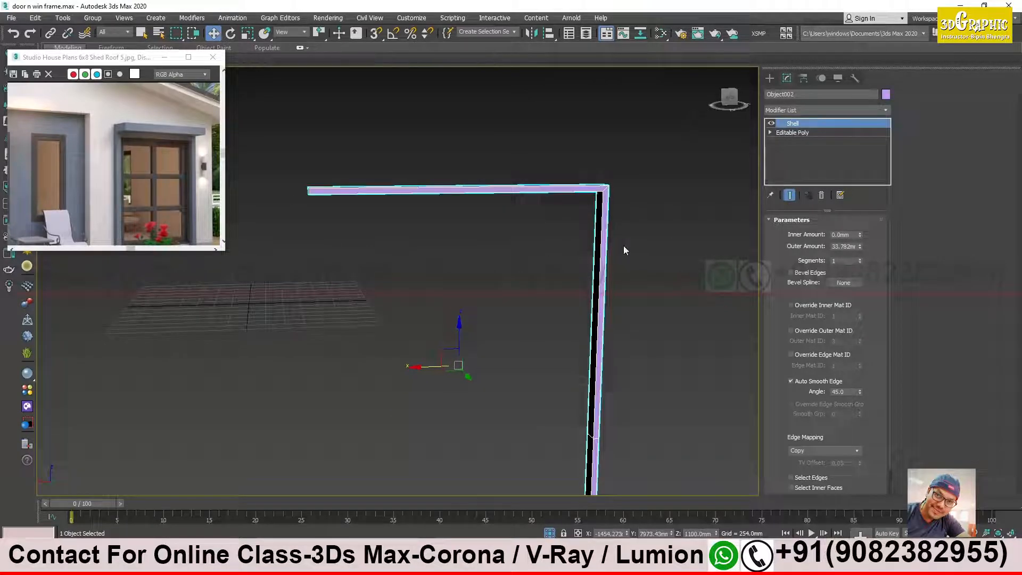
# Step: Mirror the shelled half across the X axis as a Copy with an offset of 0.0 mm
pyautogui.click(536, 34)
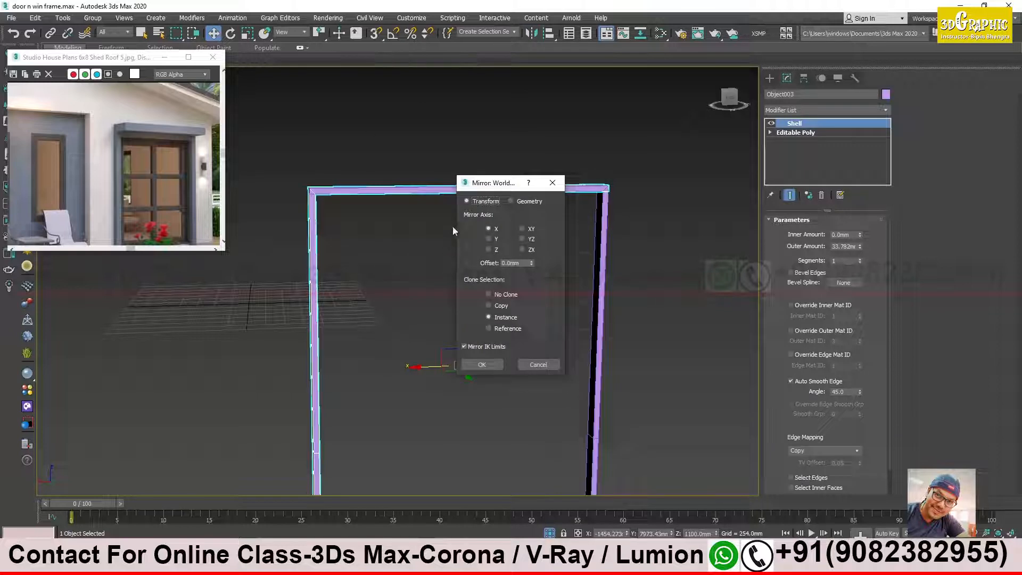
pyautogui.moveTo(491, 188); pyautogui.dragTo(650, 124)
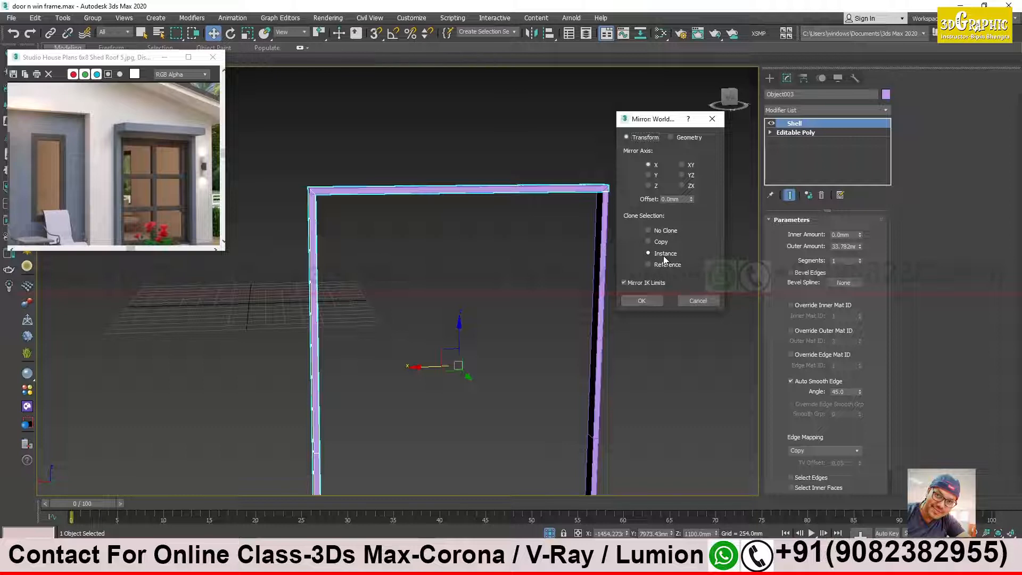
pyautogui.click(650, 241)
pyautogui.click(644, 301)
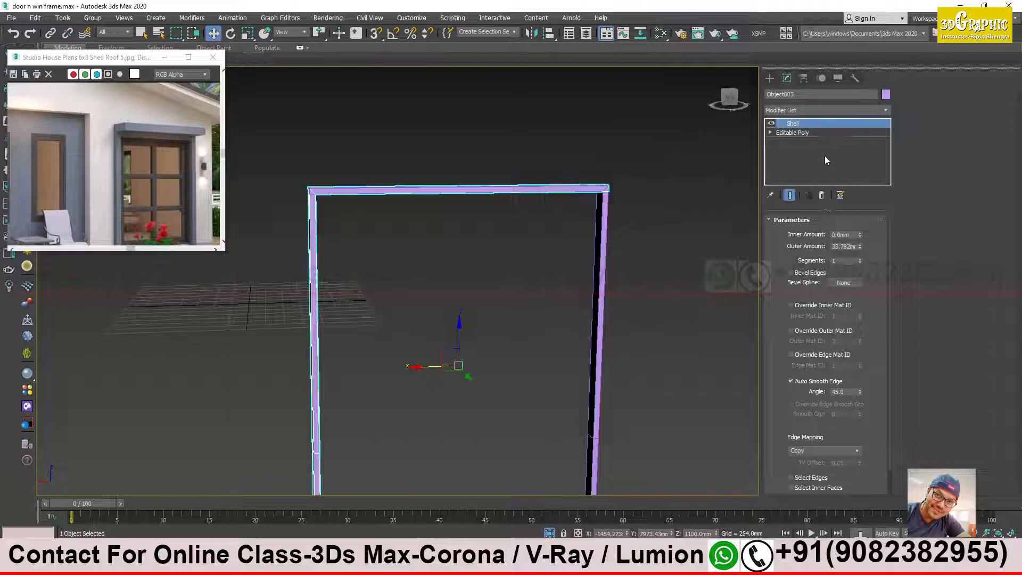
# Step: Add an Edit Poly modifier to the mirrored half and pull its top bar's four end vertices back to about mid-span
pyautogui.click(817, 109)
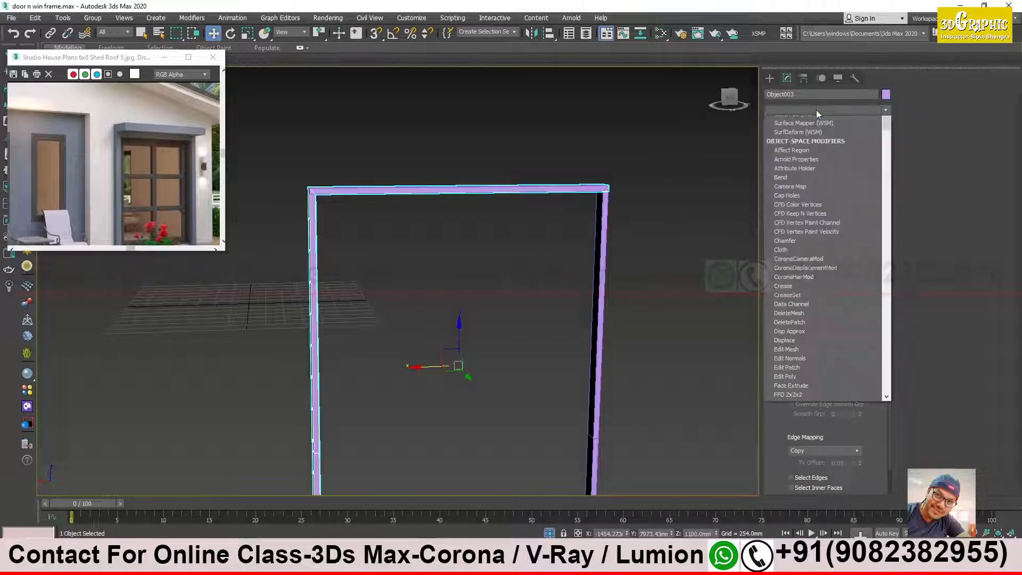
pyautogui.press('e')
pyautogui.press('e')
pyautogui.press('e')
pyautogui.press('e')
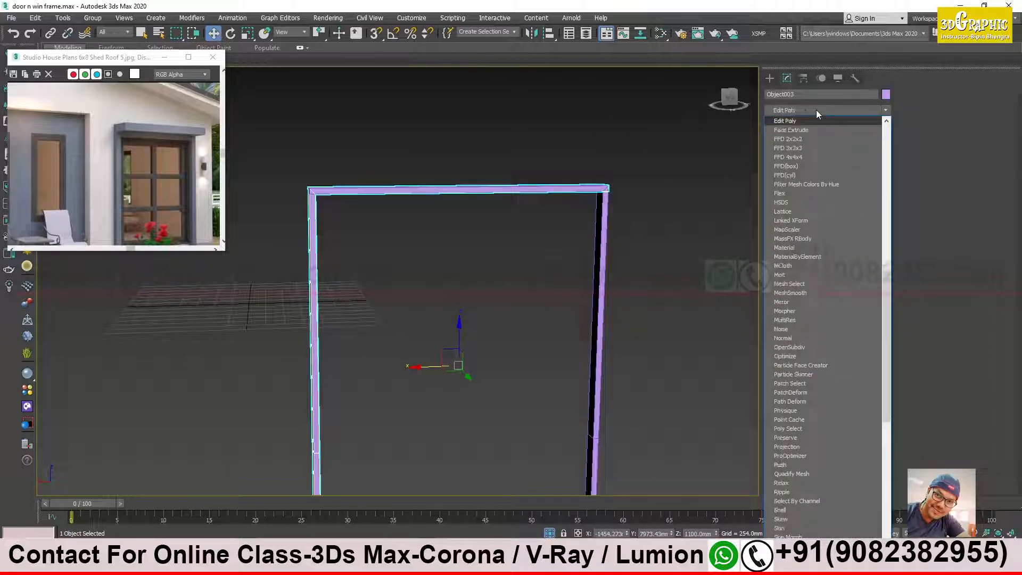
pyautogui.press('Return')
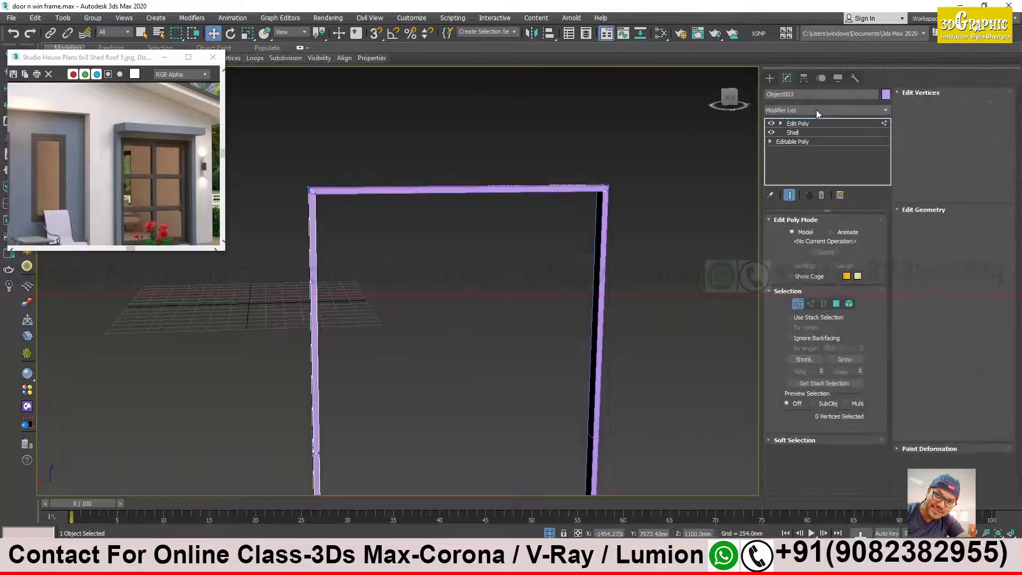
pyautogui.moveTo(298, 176)
pyautogui.mouseDown()
pyautogui.moveTo(332, 205)
pyautogui.moveTo(319, 191)
pyautogui.moveTo(342, 194)
pyautogui.moveTo(298, 193)
pyautogui.mouseUp()
pyautogui.moveTo(645, 176); pyautogui.dragTo(427, 201)
pyautogui.scroll(3, 481, 215)
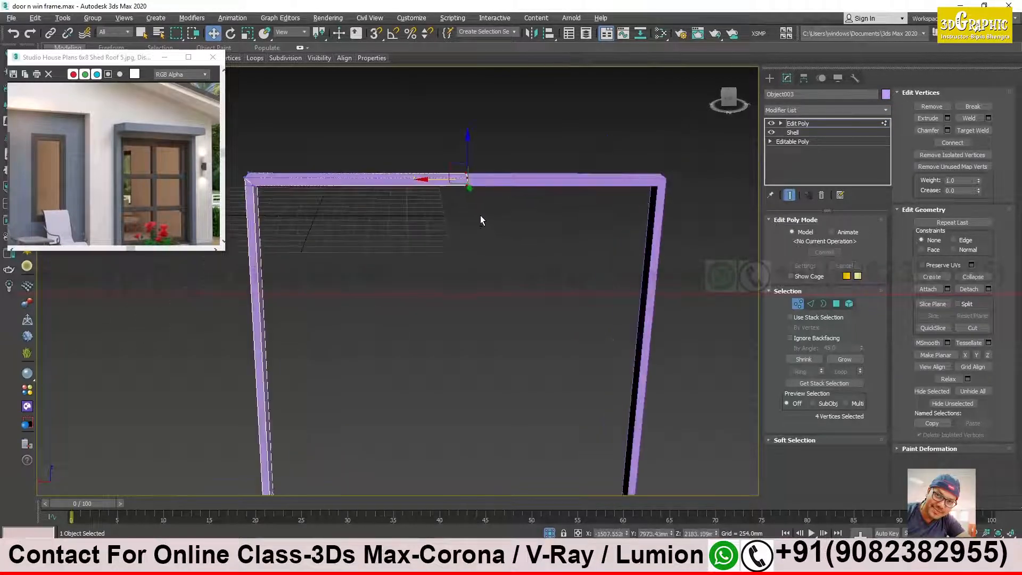
pyautogui.moveTo(483, 215); pyautogui.dragTo(494, 247, button='middle')
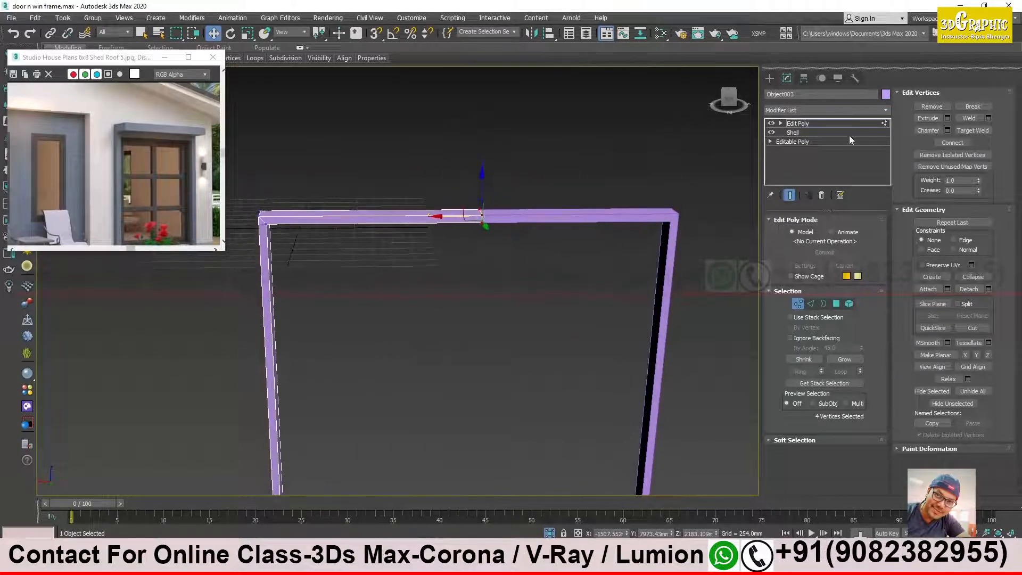
# Step: Copy the Edit Poly modifier from the mirrored half and paste it above Shell on the original half
pyautogui.click(814, 123)
pyautogui.rightClick(814, 123)
pyautogui.click(859, 170)
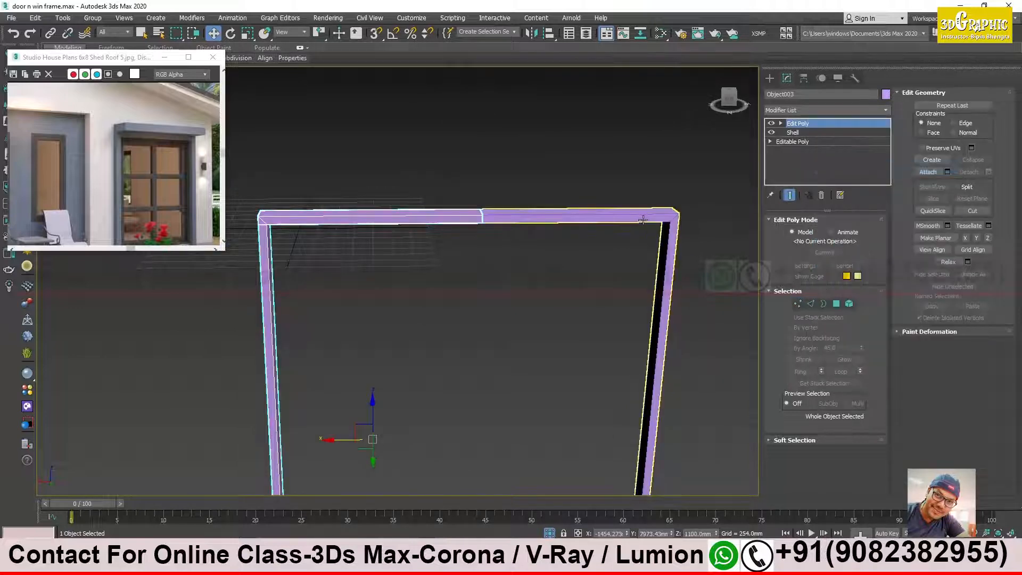
pyautogui.rightClick(798, 126)
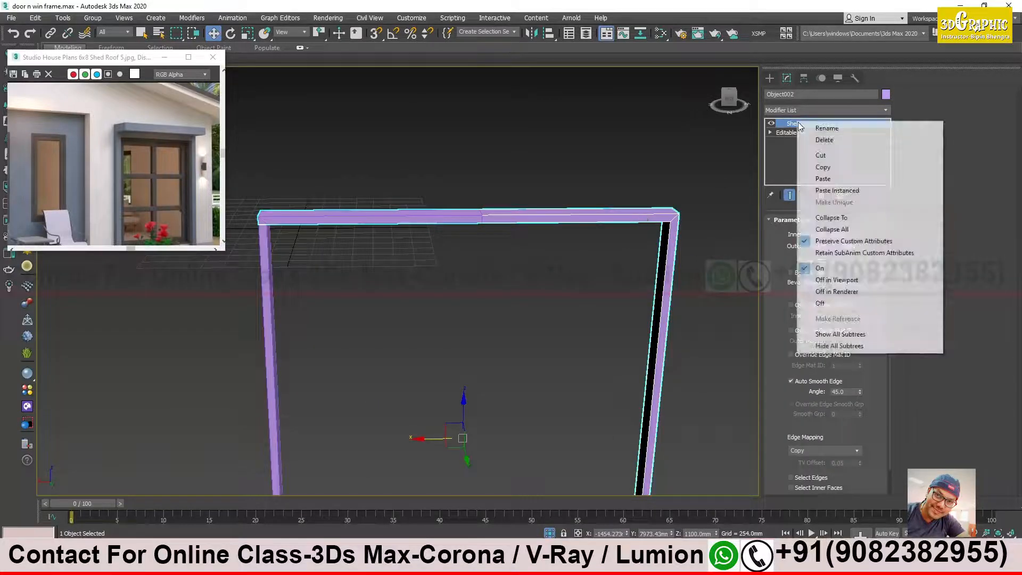
pyautogui.click(831, 179)
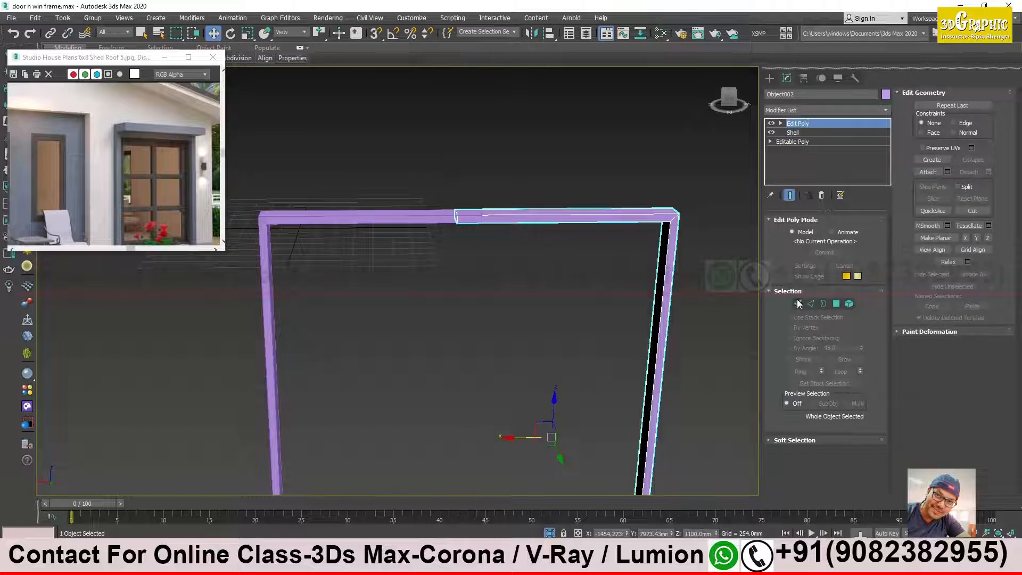
# Step: Pull the original half's four bar-end vertices back along X, leaving a narrow gap between both bars at mid-span
pyautogui.click(799, 304)
pyautogui.scroll(5, 464, 219)
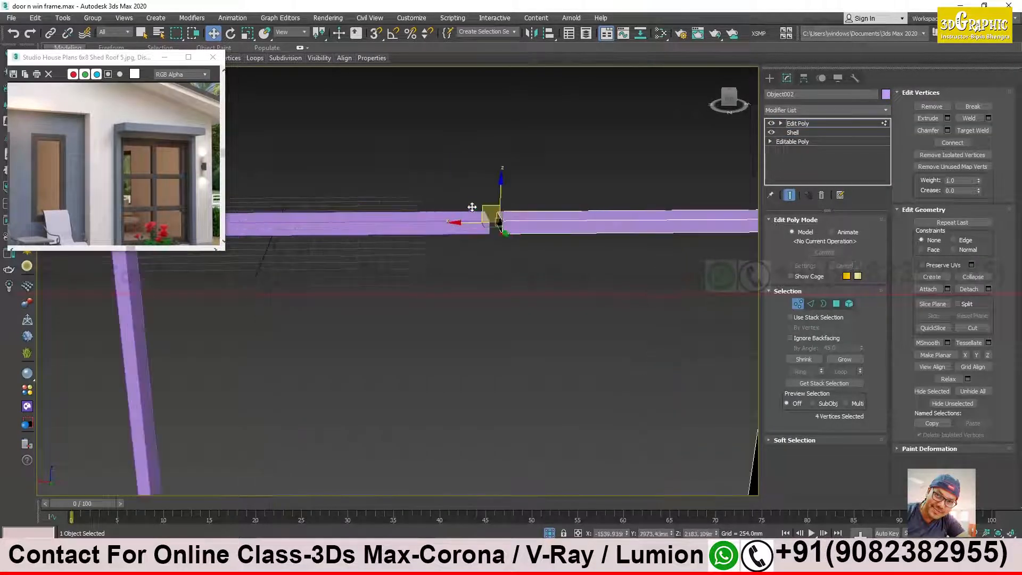
pyautogui.keyDown('alt'); pyautogui.moveTo(314, 85); pyautogui.dragTo(416, 186, button='middle'); pyautogui.keyUp('alt')
pyautogui.scroll(-5, 491, 180)
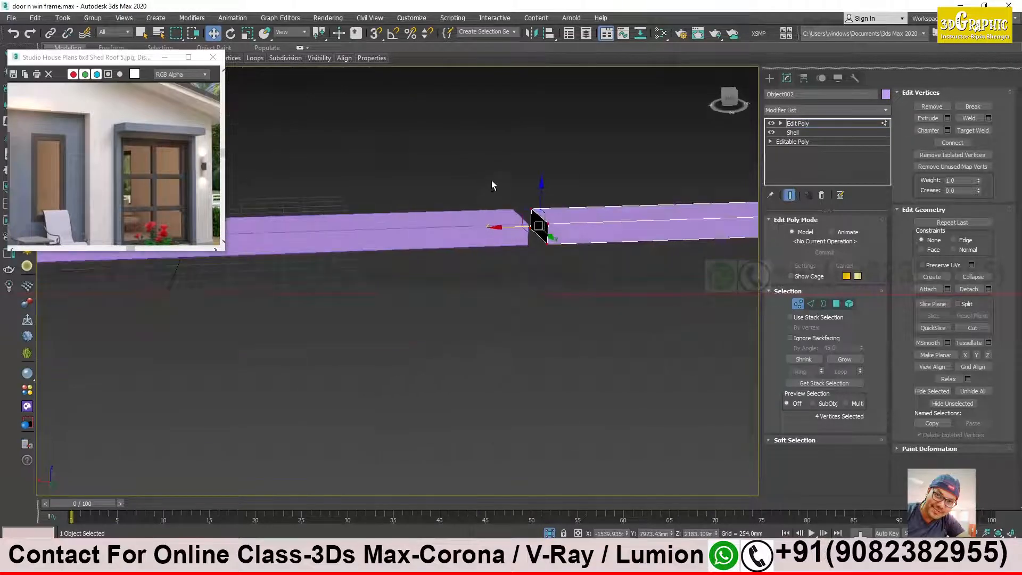
pyautogui.moveTo(503, 228)
pyautogui.keyDown('alt'); pyautogui.mouseDown(button='middle')
pyautogui.moveTo(527, 224)
pyautogui.moveTo(493, 218)
pyautogui.mouseUp(button='middle'); pyautogui.keyUp('alt')
pyautogui.scroll(2, 518, 216)
pyautogui.scroll(3, 520, 221)
pyautogui.moveTo(482, 190); pyautogui.dragTo(468, 186)
pyautogui.keyDown('alt'); pyautogui.moveTo(468, 186); pyautogui.dragTo(479, 195, button='middle'); pyautogui.keyUp('alt')
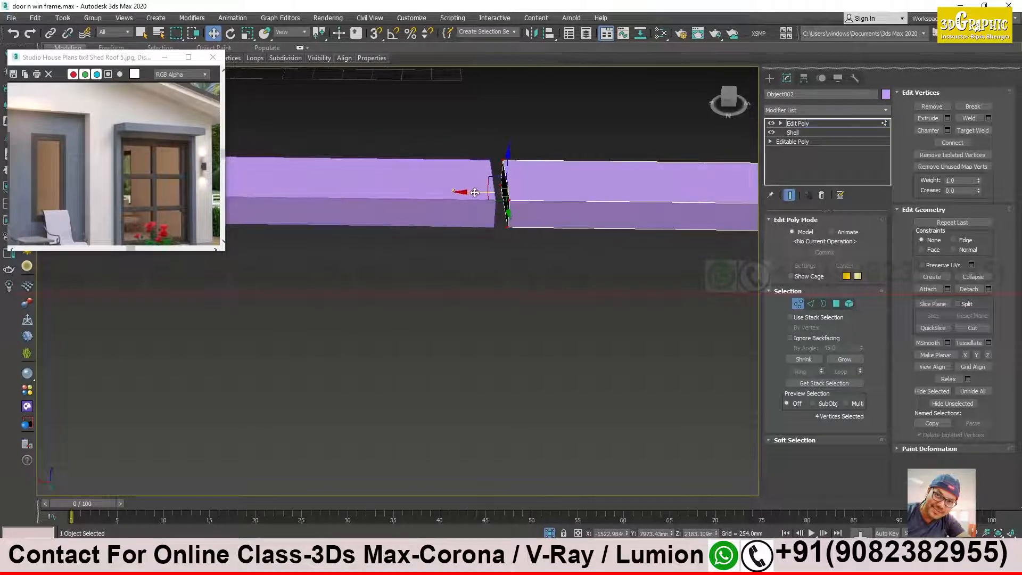
pyautogui.moveTo(473, 192); pyautogui.dragTo(494, 192)
pyautogui.keyDown('alt'); pyautogui.moveTo(465, 177); pyautogui.dragTo(622, 180, button='middle'); pyautogui.keyUp('alt')
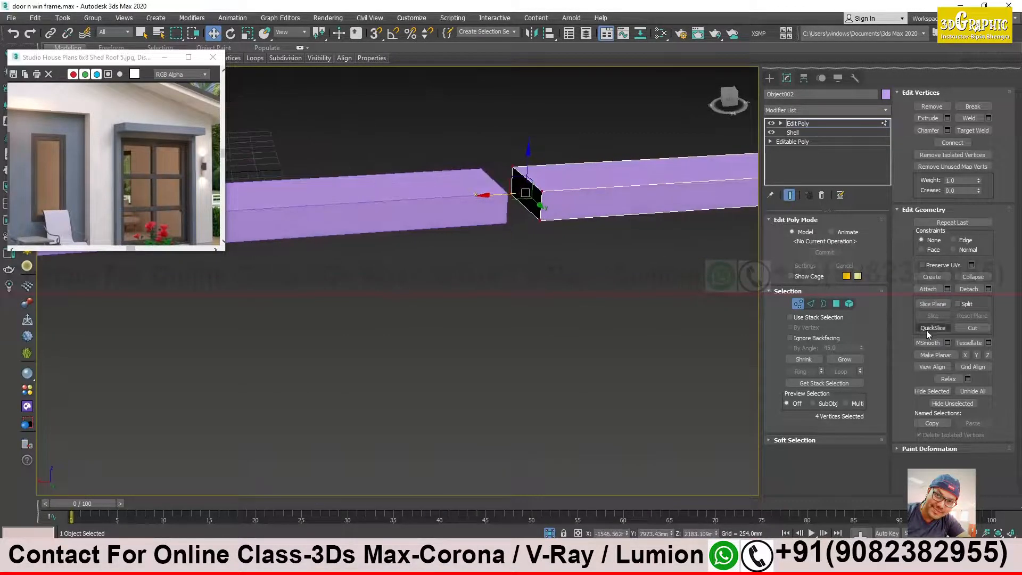
# Step: Select the original half's bar-end polygon and attach the mirrored half to this object
pyautogui.click(837, 303)
pyautogui.click(532, 201)
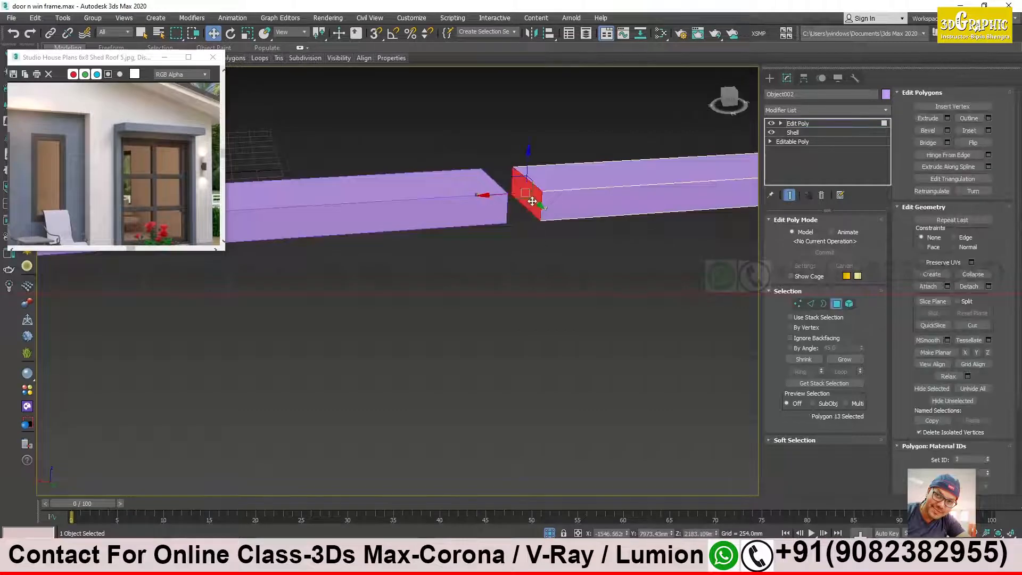
pyautogui.keyDown('alt'); pyautogui.moveTo(526, 193); pyautogui.dragTo(543, 207, button='middle'); pyautogui.keyUp('alt')
pyautogui.click(800, 124)
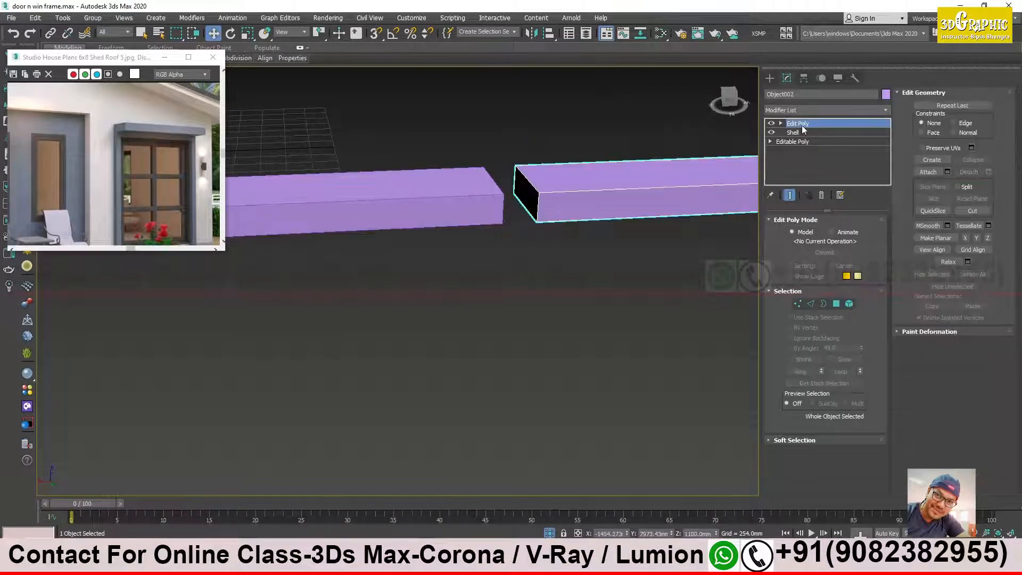
pyautogui.click(935, 172)
pyautogui.click(484, 196)
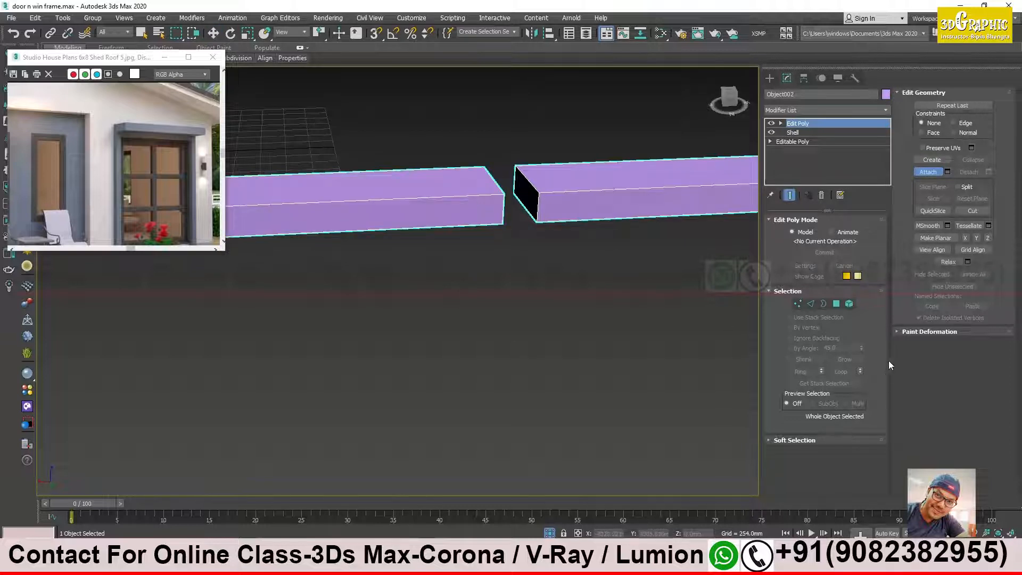
# Step: Bridge the two facing end polygons to close the gap in the middle of the top bar
pyautogui.click(837, 303)
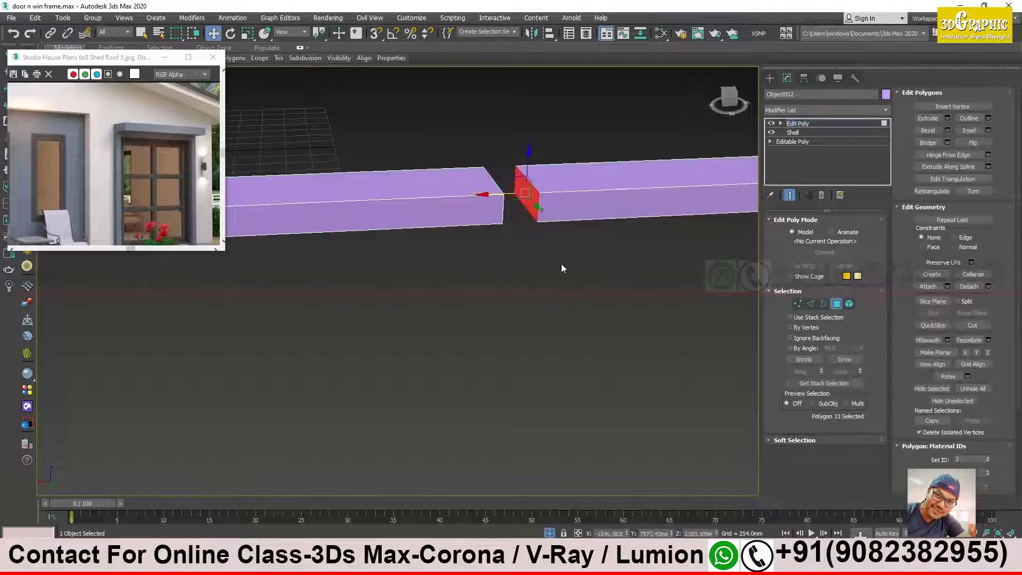
pyautogui.keyDown('alt'); pyautogui.moveTo(563, 209); pyautogui.dragTo(670, 304, button='middle'); pyautogui.keyUp('alt')
pyautogui.keyDown('ctrl'); pyautogui.click(491, 213); pyautogui.keyUp('ctrl')
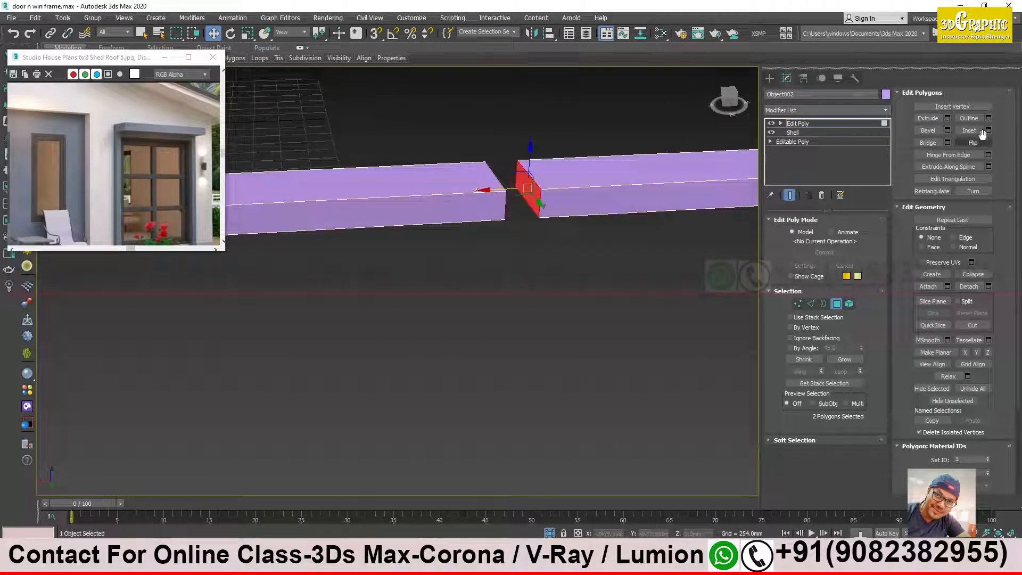
pyautogui.click(931, 143)
pyautogui.click(640, 289)
pyautogui.keyDown('alt'); pyautogui.moveTo(503, 176); pyautogui.dragTo(496, 192, button='middle'); pyautogui.keyUp('alt')
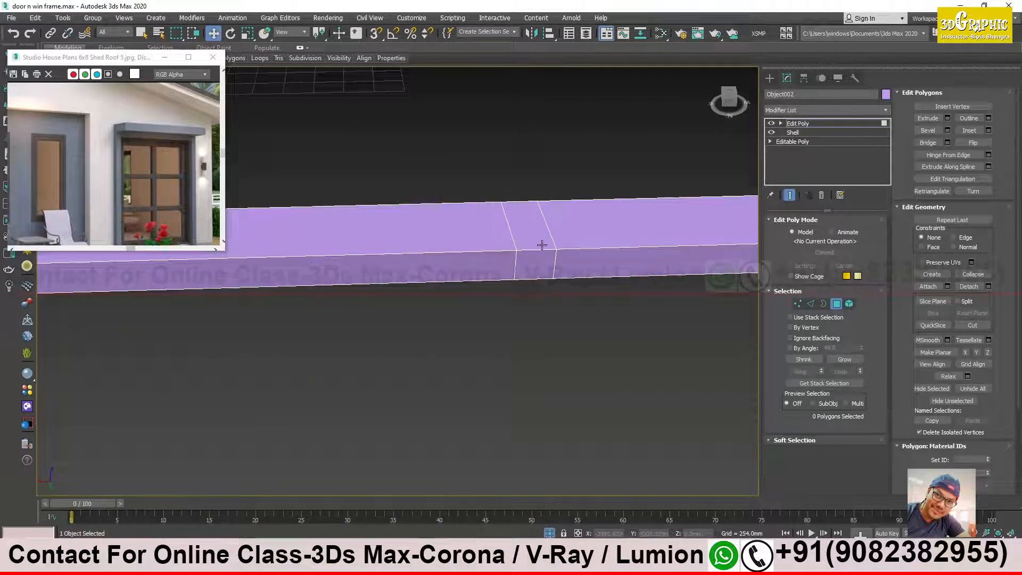
# Step: Undo the existing bridge and rebridge the two facing end polygons of the top bar with 1 segment
pyautogui.click(550, 244)
pyautogui.hotkey('ctrl', 'z')
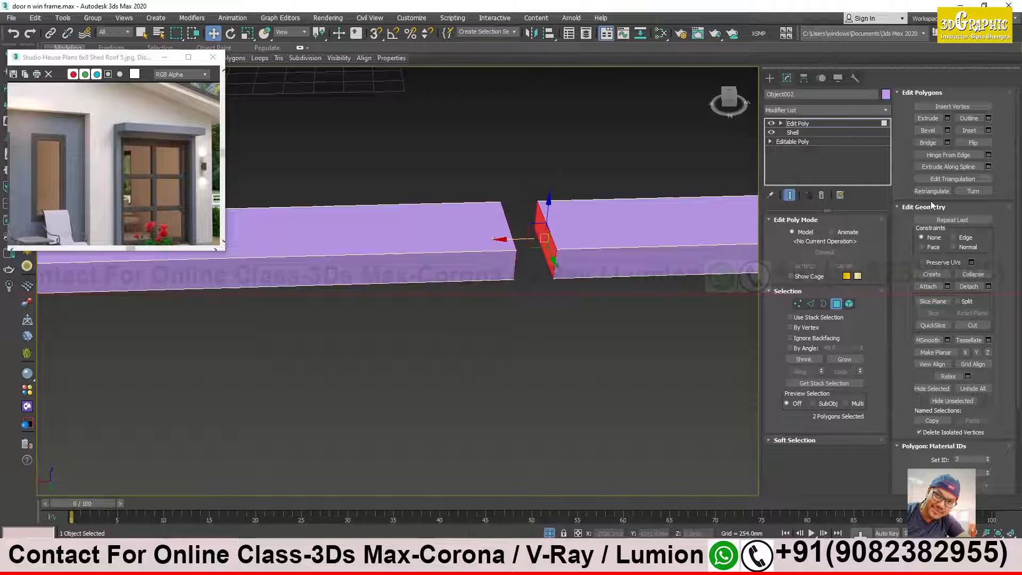
pyautogui.click(948, 143)
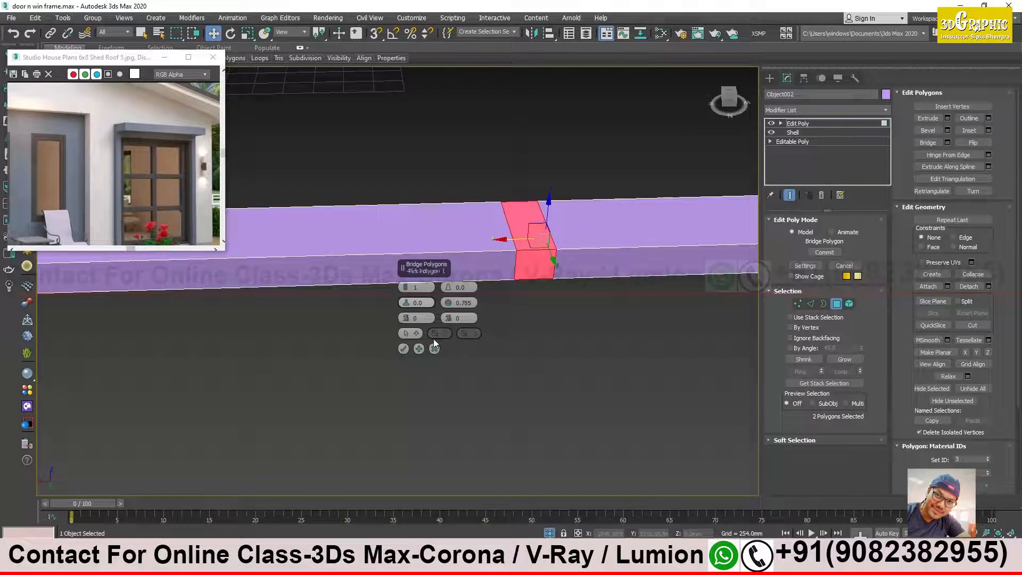
pyautogui.moveTo(406, 289)
pyautogui.mouseDown()
pyautogui.moveTo(407, 269)
pyautogui.moveTo(407, 303)
pyautogui.moveTo(409, 247)
pyautogui.moveTo(406, 280)
pyautogui.mouseUp()
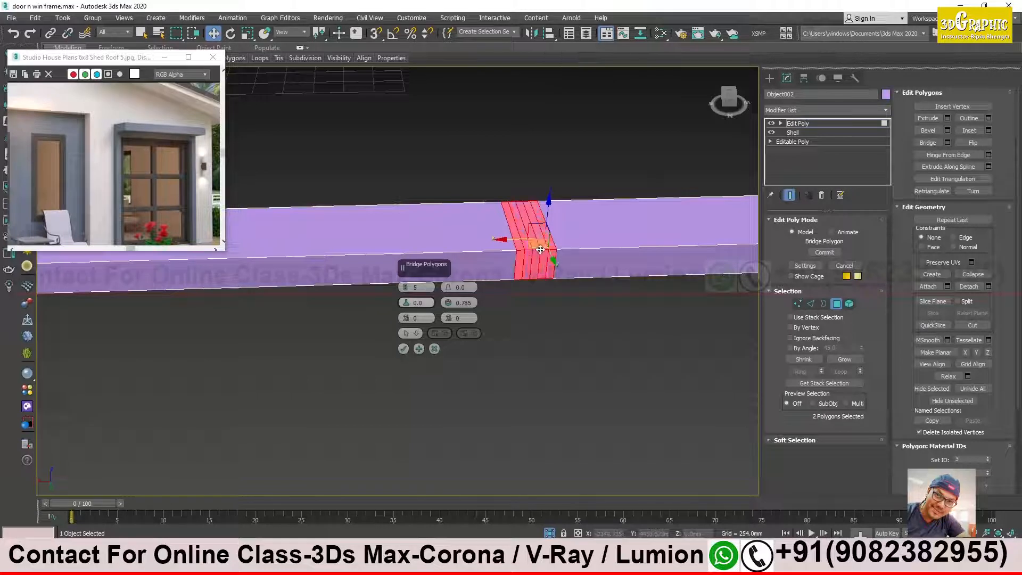
pyautogui.scroll(2, 541, 249)
pyautogui.rightClick(407, 293)
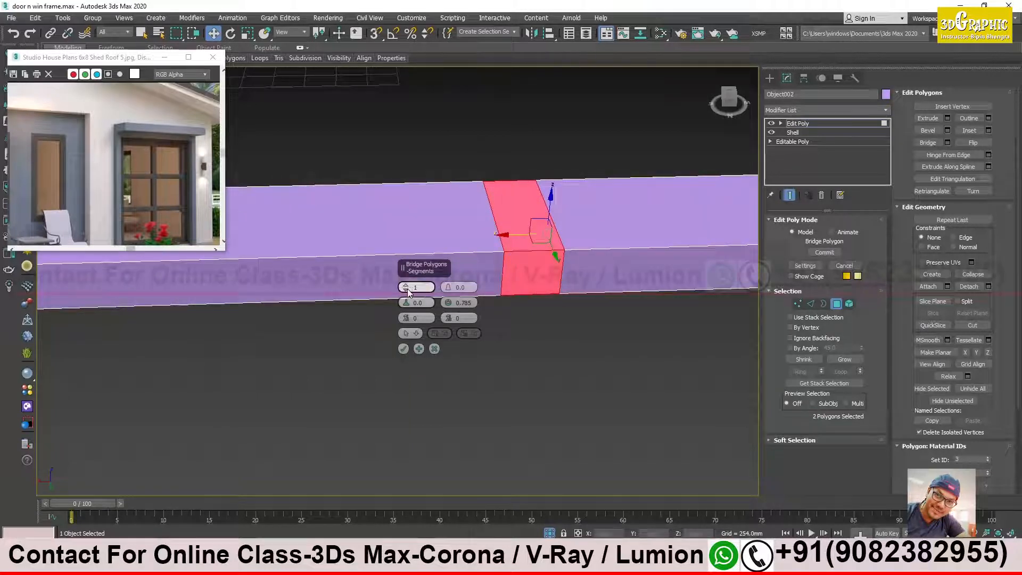
pyautogui.click(404, 350)
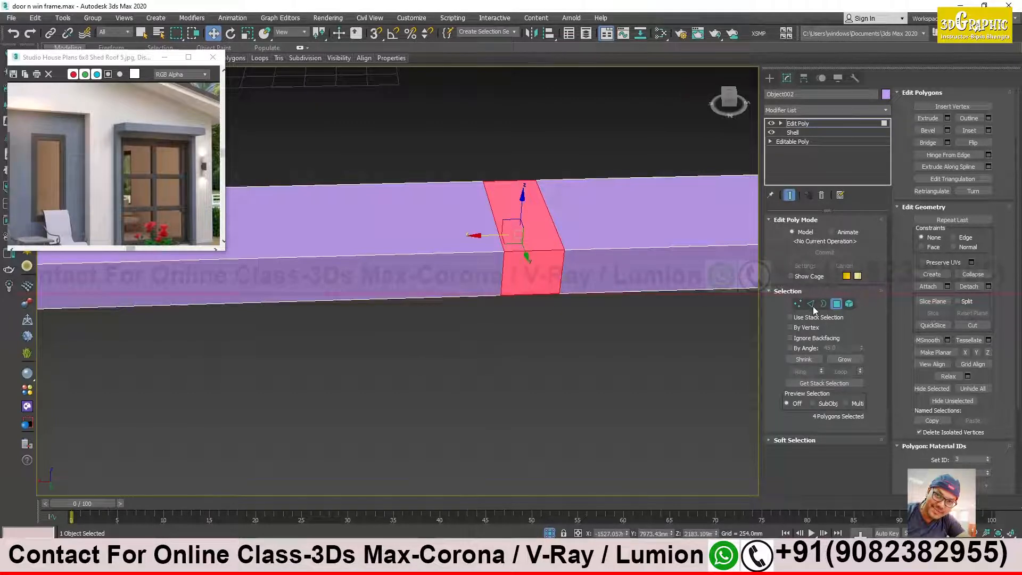
# Step: Remove both seam edge loops, including their vertices, on either side of the bridged section, and leave sub-object editing
pyautogui.click(811, 304)
pyautogui.doubleClick(497, 230)
pyautogui.hotkey('ctrl', 'BackSpace')
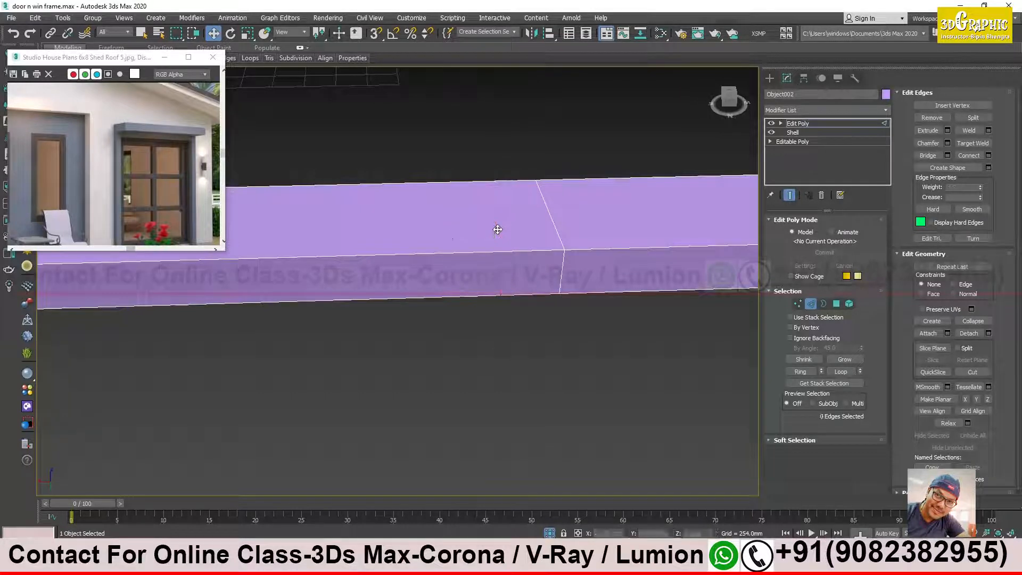
pyautogui.doubleClick(548, 212)
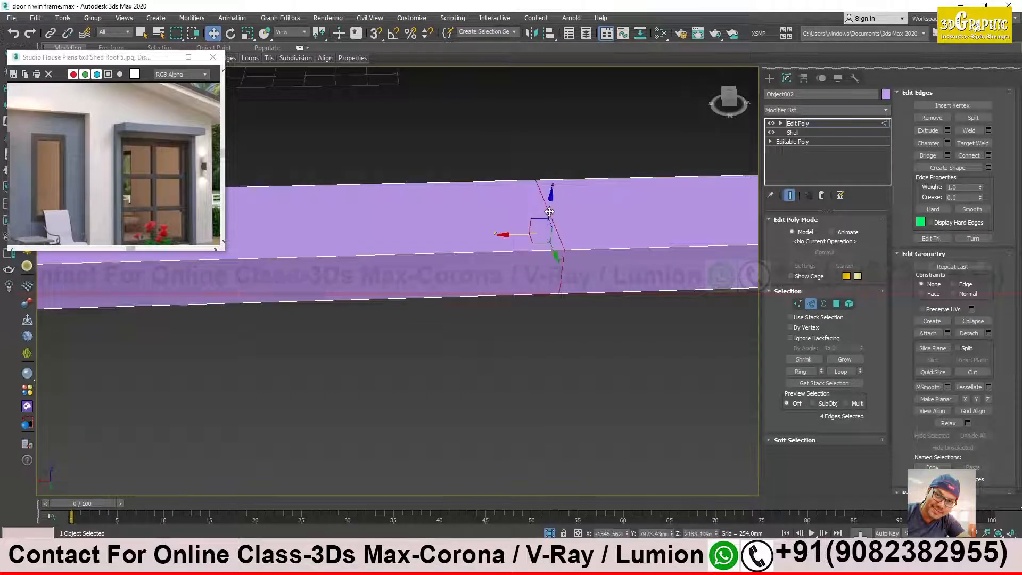
pyautogui.hotkey('ctrl', 'BackSpace')
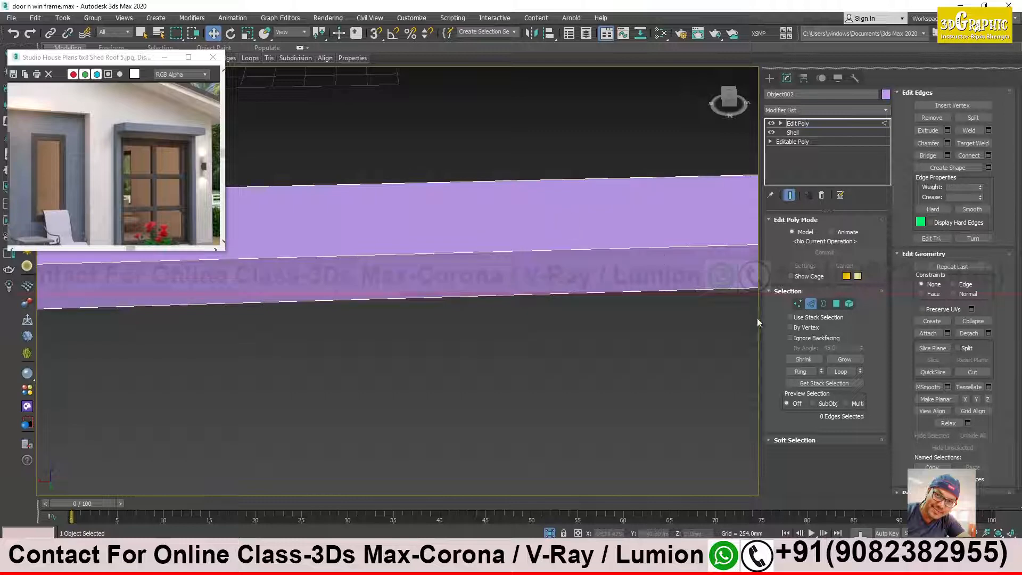
pyautogui.click(799, 304)
pyautogui.scroll(-5, 538, 262)
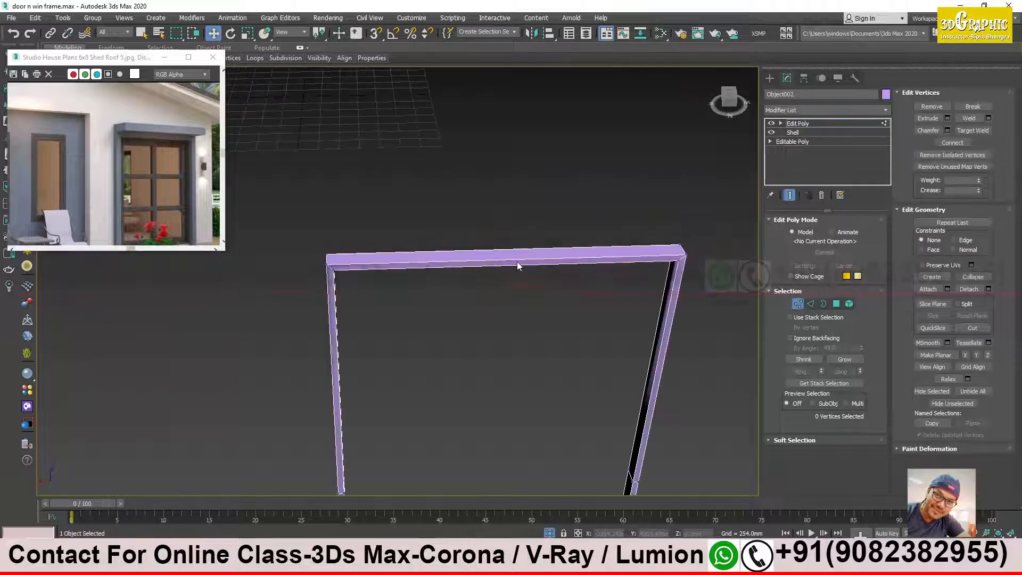
pyautogui.keyDown('alt'); pyautogui.moveTo(499, 286); pyautogui.dragTo(610, 208, button='middle'); pyautogui.keyUp('alt')
pyautogui.click(802, 126)
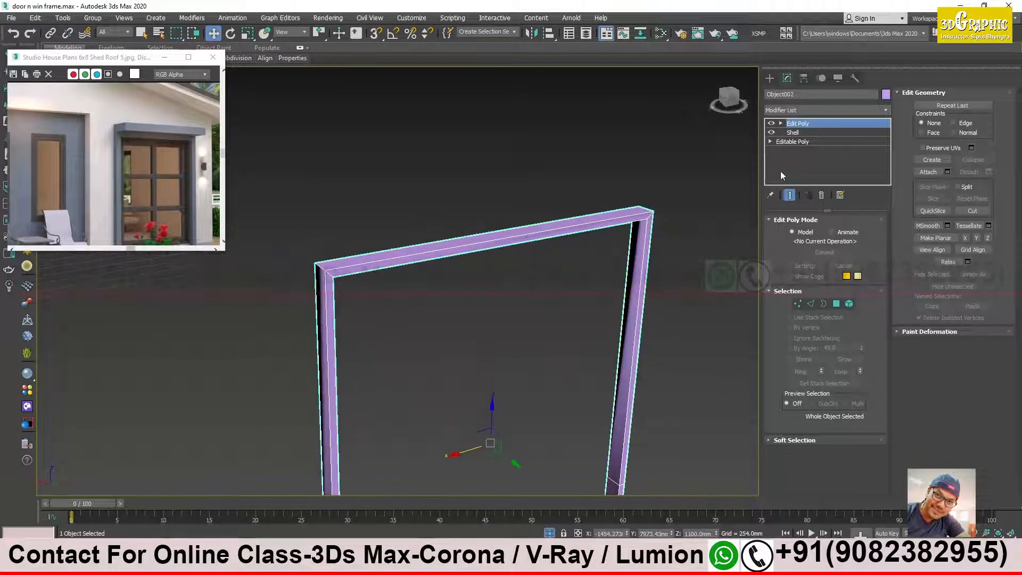
# Step: Extrude the upper polygon of the frame's top bar upward by about 75 mm
pyautogui.click(836, 303)
pyautogui.moveTo(490, 242)
pyautogui.keyDown('alt'); pyautogui.mouseDown(button='middle')
pyautogui.moveTo(439, 249)
pyautogui.moveTo(466, 266)
pyautogui.moveTo(486, 252)
pyautogui.mouseUp(button='middle'); pyautogui.keyUp('alt')
pyautogui.click(467, 267)
pyautogui.rightClick(490, 258)
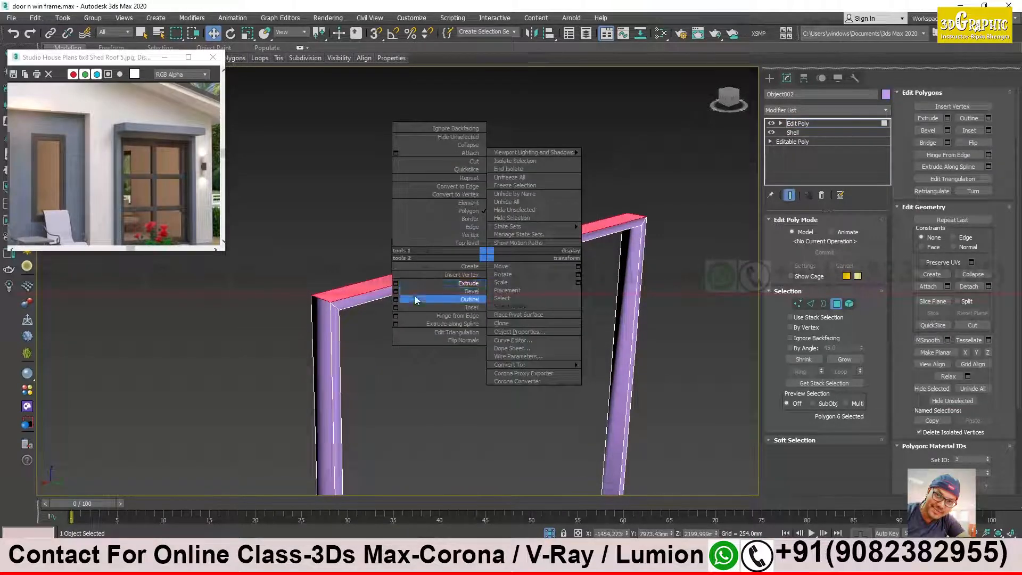
pyautogui.click(397, 285)
pyautogui.moveTo(408, 304); pyautogui.dragTo(406, 289)
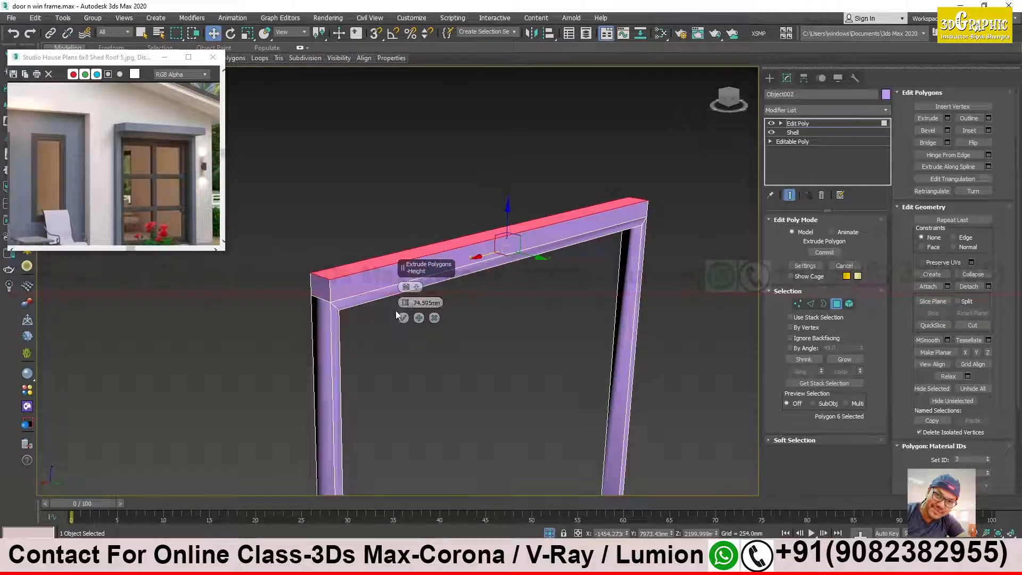
pyautogui.click(403, 318)
# Step: Extrude the front polygon of the raised top section outward to form a projecting ledge above the opening
pyautogui.click(511, 241)
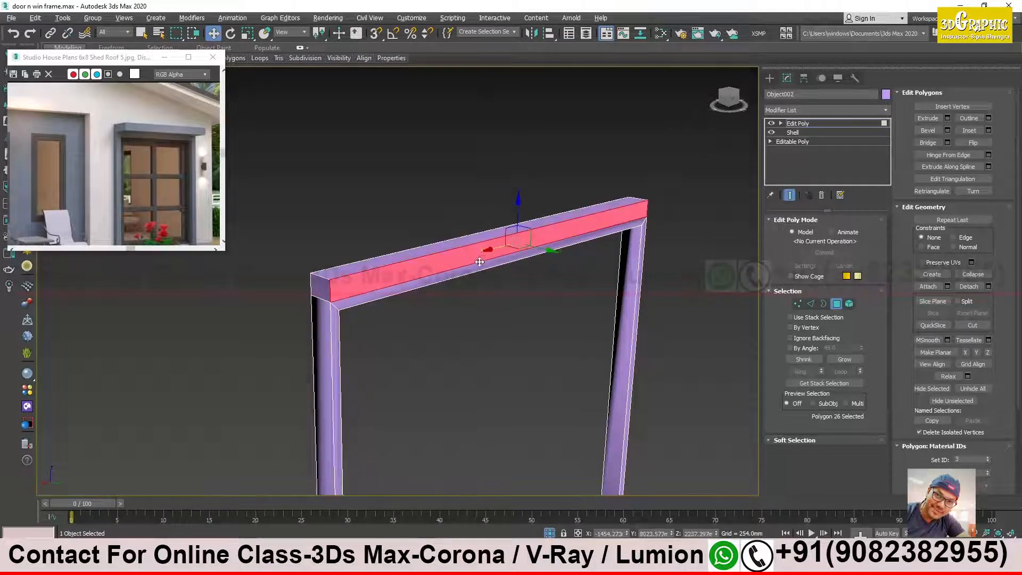
pyautogui.keyDown('alt'); pyautogui.moveTo(479, 262); pyautogui.dragTo(500, 241, button='middle'); pyautogui.keyUp('alt')
pyautogui.rightClick(499, 244)
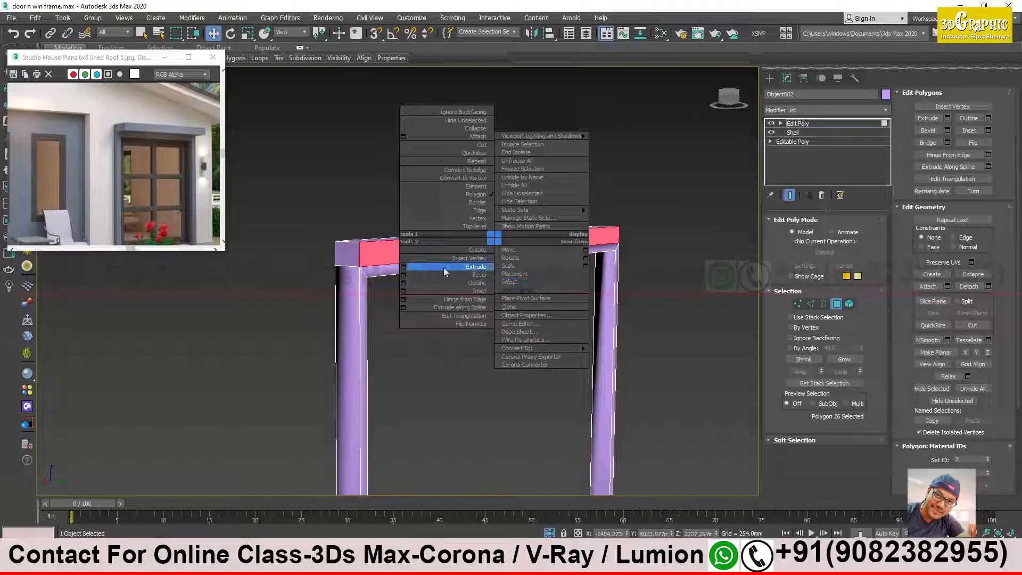
pyautogui.click(405, 269)
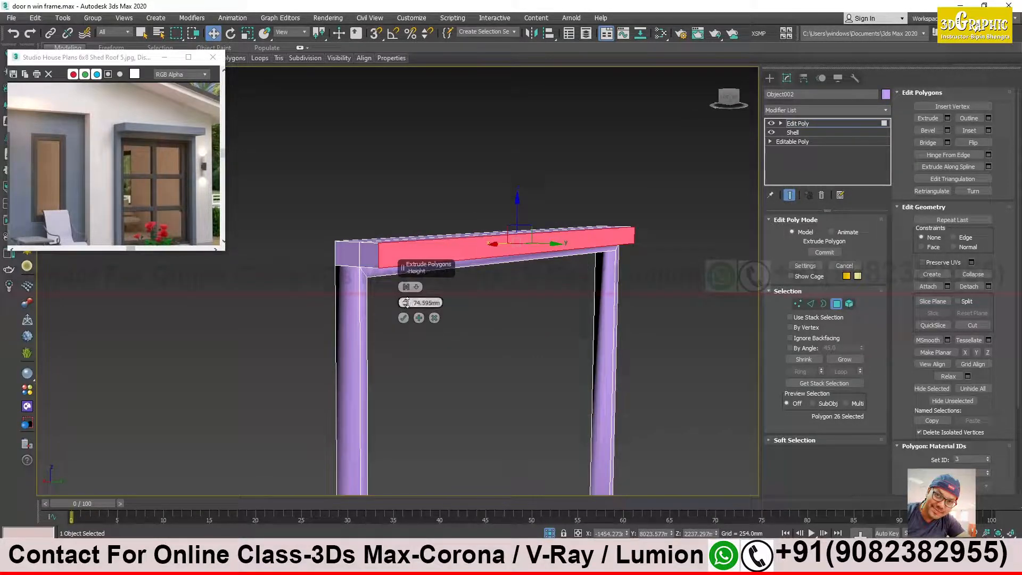
pyautogui.moveTo(407, 303); pyautogui.dragTo(408, 292)
pyautogui.click(405, 320)
pyautogui.keyDown('alt'); pyautogui.moveTo(477, 337); pyautogui.dragTo(458, 312, button='middle'); pyautogui.keyUp('alt')
pyautogui.click(413, 276)
pyautogui.keyDown('alt'); pyautogui.moveTo(535, 278); pyautogui.dragTo(434, 354, button='middle'); pyautogui.keyUp('alt')
pyautogui.keyDown('ctrl'); pyautogui.click(324, 320); pyautogui.keyUp('ctrl')
pyautogui.moveTo(446, 412); pyautogui.dragTo(477, 269, button='middle')
pyautogui.keyDown('alt'); pyautogui.moveTo(449, 326); pyautogui.dragTo(549, 369, button='middle'); pyautogui.keyUp('alt')
pyautogui.keyDown('ctrl'); pyautogui.click(384, 343); pyautogui.keyUp('ctrl')
pyautogui.click(589, 345)
pyautogui.keyDown('ctrl'); pyautogui.click(580, 376); pyautogui.keyUp('ctrl')
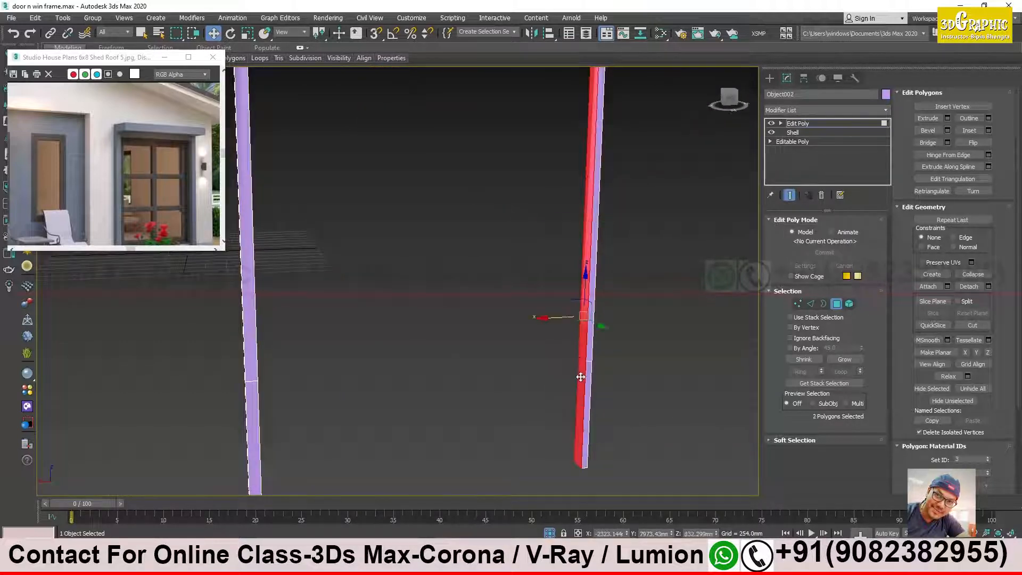
pyautogui.click(482, 341)
# Step: Leave polygon editing, deselect the finished frame and bring the surrounding walls back into view
pyautogui.scroll(-4, 481, 341)
pyautogui.moveTo(482, 341); pyautogui.dragTo(591, 324, button='middle')
pyautogui.scroll(3, 477, 313)
pyautogui.click(804, 131)
pyautogui.click(535, 320)
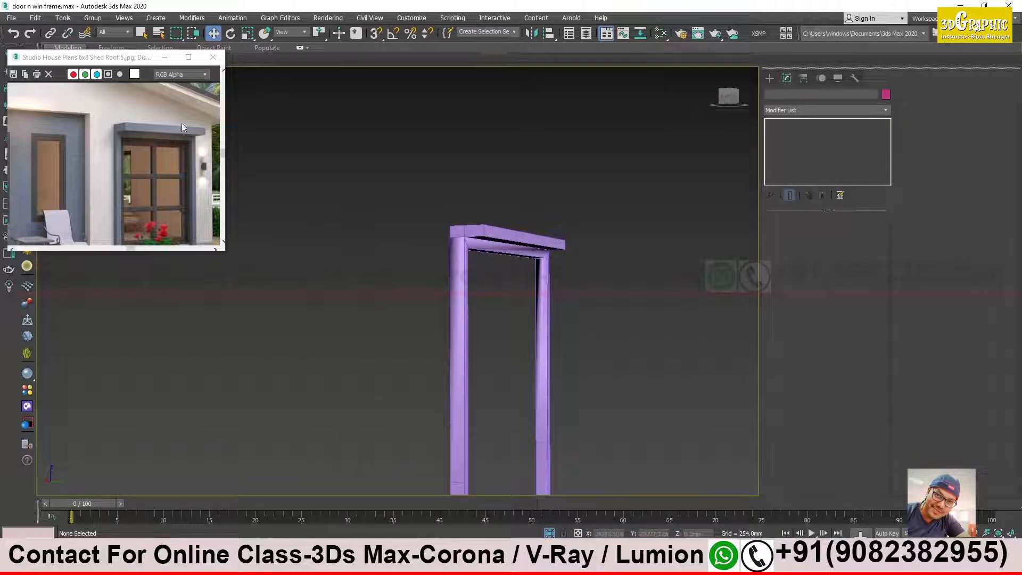
pyautogui.keyDown('alt'); pyautogui.moveTo(519, 273); pyautogui.dragTo(486, 277, button='middle'); pyautogui.keyUp('alt')
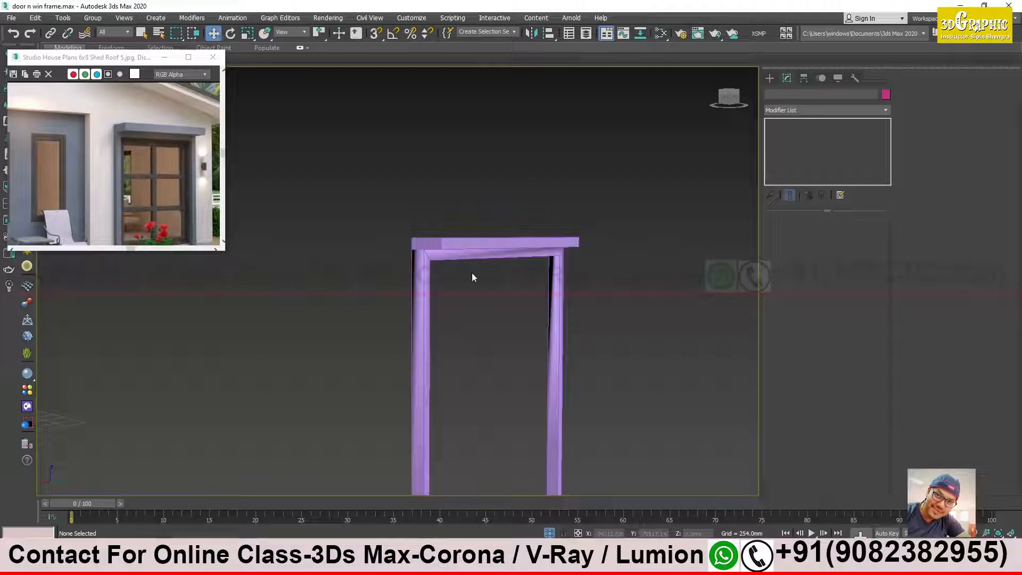
pyautogui.scroll(-6, 527, 306)
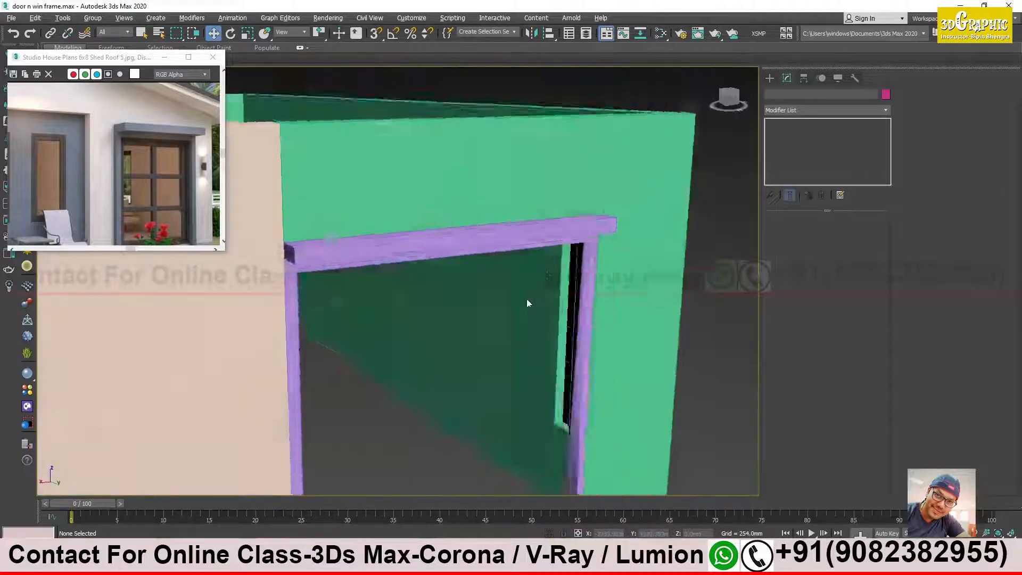
pyautogui.keyDown('alt'); pyautogui.moveTo(527, 304); pyautogui.dragTo(531, 341, button='middle'); pyautogui.keyUp('alt')
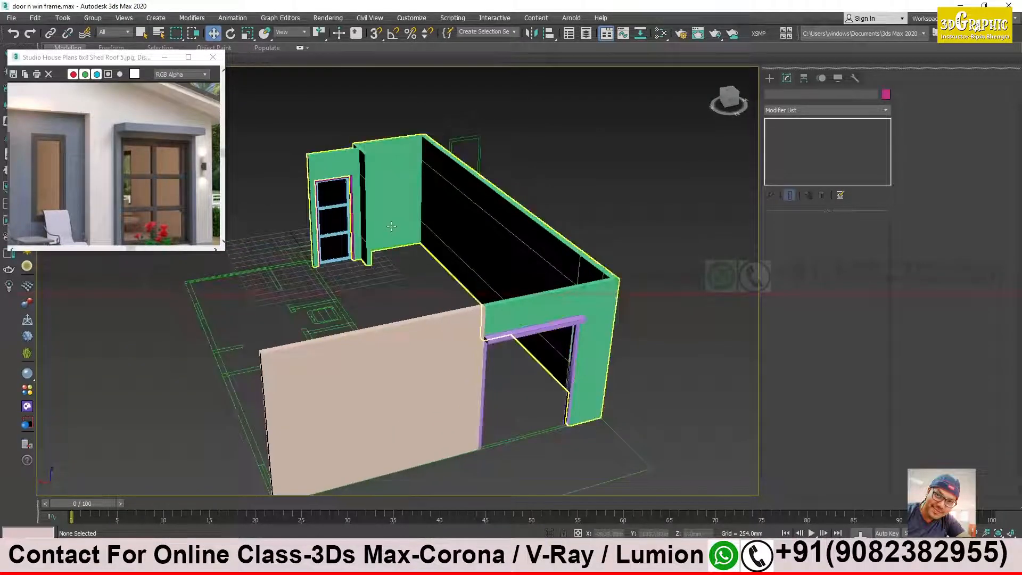
# Step: Clone the glazed door group along Y toward the wide opening as one independent copy named door001
pyautogui.click(342, 197)
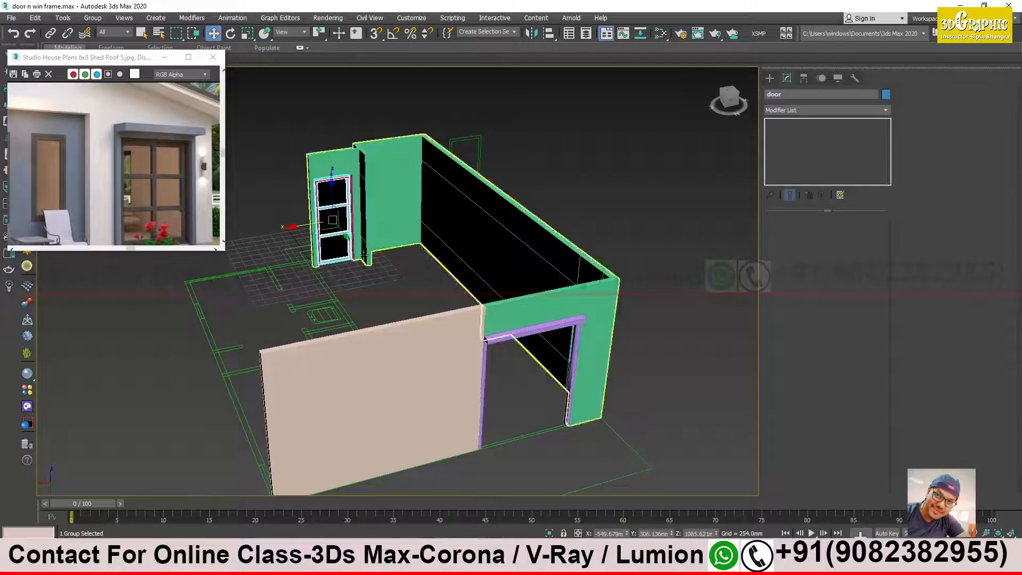
pyautogui.keyDown('alt'); pyautogui.moveTo(298, 224); pyautogui.dragTo(339, 235, button='middle'); pyautogui.keyUp('alt')
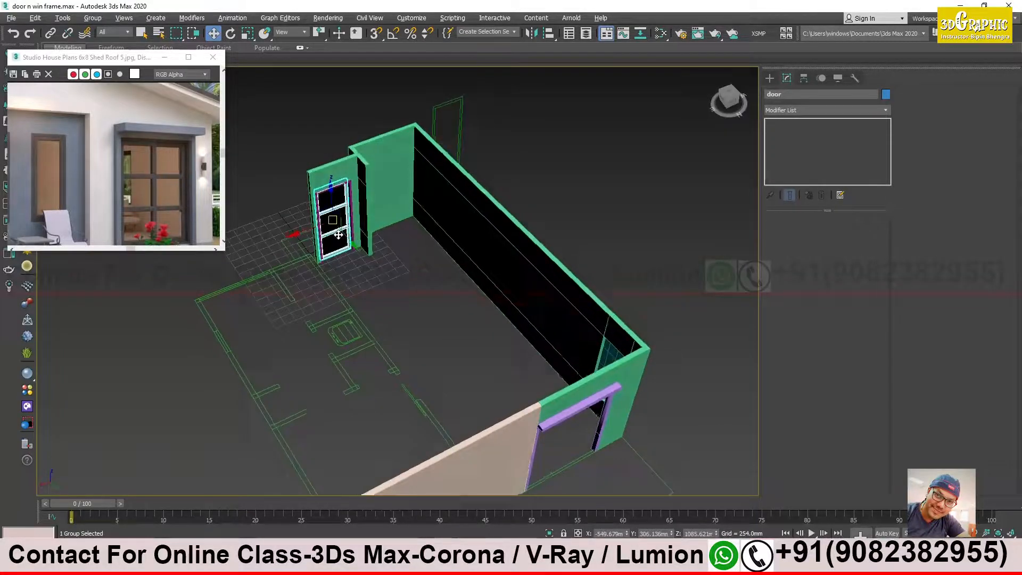
pyautogui.keyDown('shift'); pyautogui.moveTo(354, 247); pyautogui.dragTo(508, 439); pyautogui.keyUp('shift')
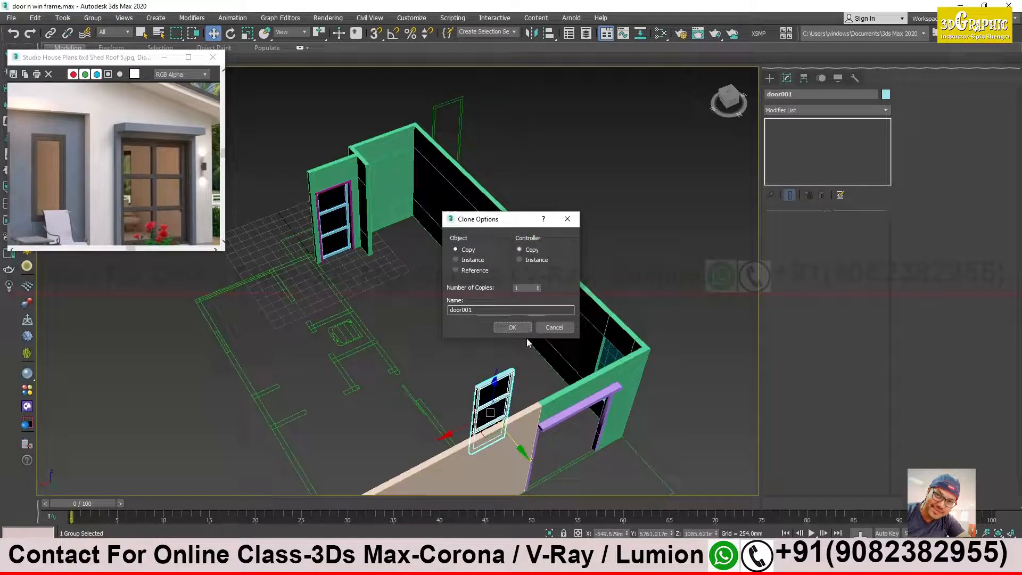
pyautogui.click(512, 328)
# Step: Move the door copy further along Y until it stands outside the wall in front of the wide opening
pyautogui.keyDown('alt'); pyautogui.moveTo(521, 330); pyautogui.dragTo(613, 394, button='middle'); pyautogui.keyUp('alt')
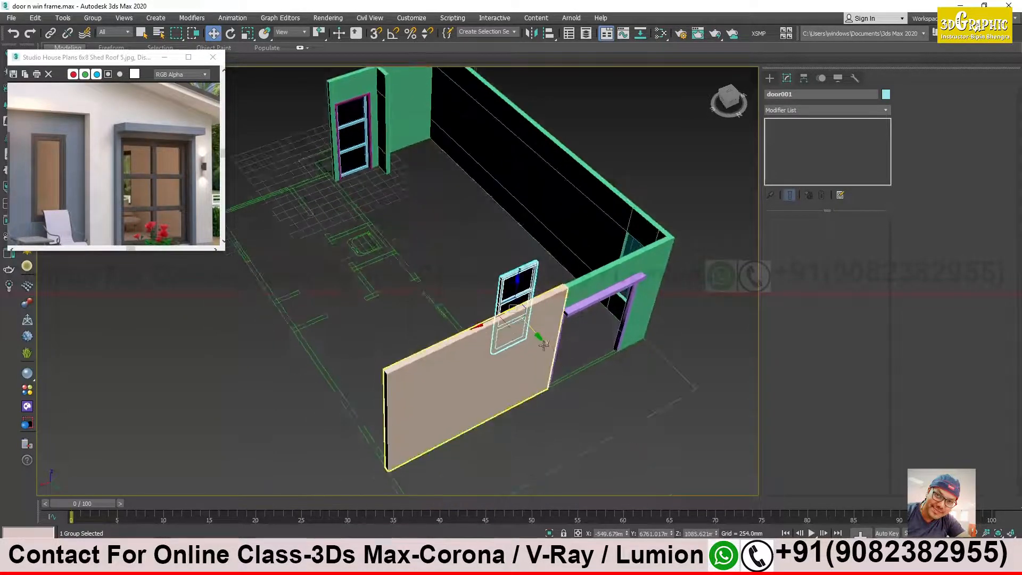
pyautogui.click(631, 406)
pyautogui.hotkey('ctrl', 'z')
pyautogui.hotkey('ctrl', 'z')
pyautogui.hotkey('ctrl', 'z')
pyautogui.scroll(5, 617, 407)
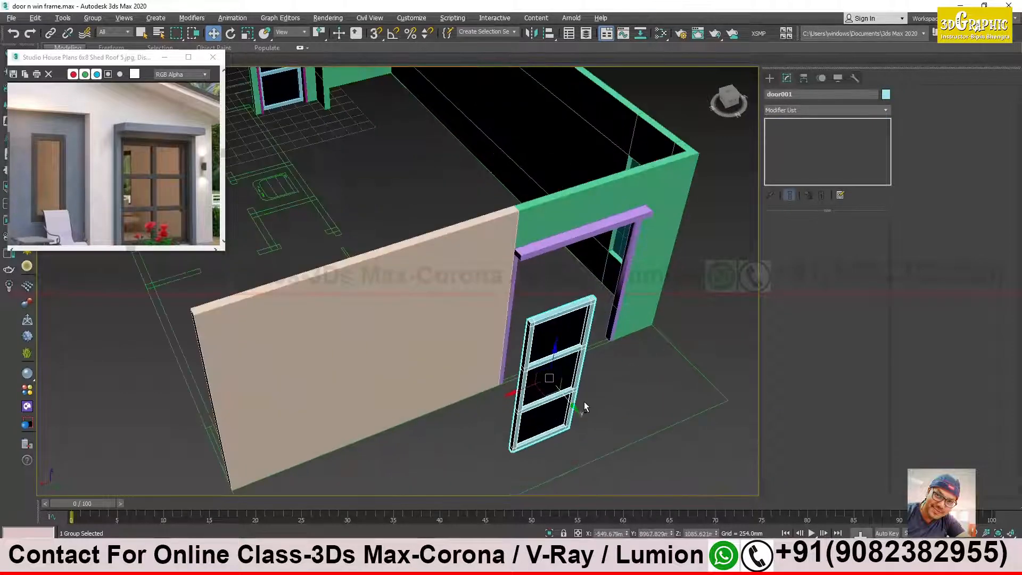
# Step: Rotate the door copy about its vertical axis with angle snap on, so its glass panels face outward
pyautogui.press('e')
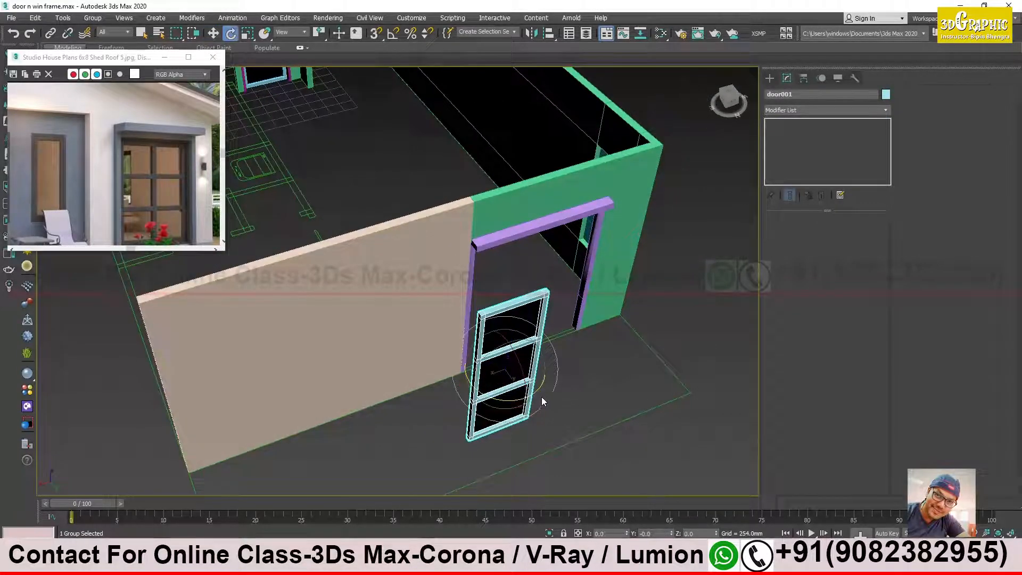
pyautogui.moveTo(490, 397); pyautogui.dragTo(591, 381)
pyautogui.rightClick(591, 381)
pyautogui.moveTo(506, 390); pyautogui.dragTo(606, 342)
pyautogui.press('w')
pyautogui.keyDown('alt'); pyautogui.moveTo(548, 412); pyautogui.dragTo(488, 403, button='middle'); pyautogui.keyUp('alt')
pyautogui.scroll(2, 469, 400)
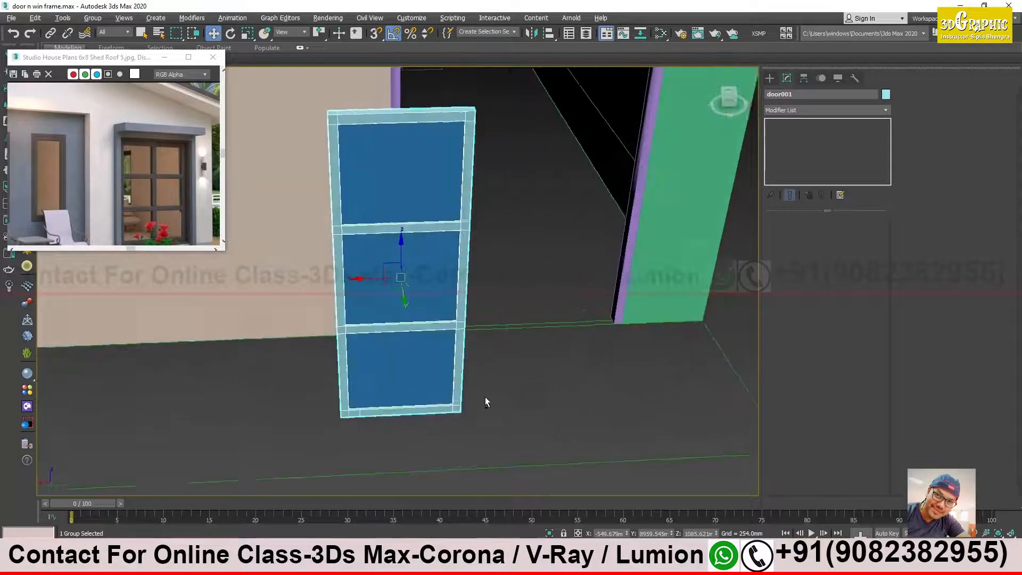
# Step: Enable object snapping and move the door copy by its lower outer corner onto the base of the frame post beside the green wall
pyautogui.scroll(5, 575, 357)
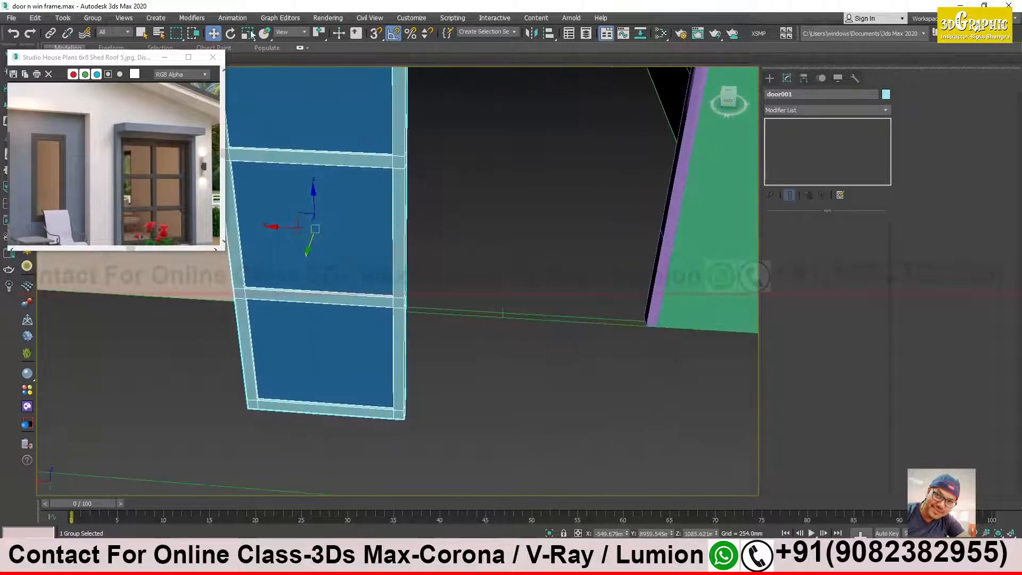
pyautogui.keyDown('alt'); pyautogui.moveTo(481, 410); pyautogui.dragTo(506, 400, button='middle'); pyautogui.keyUp('alt')
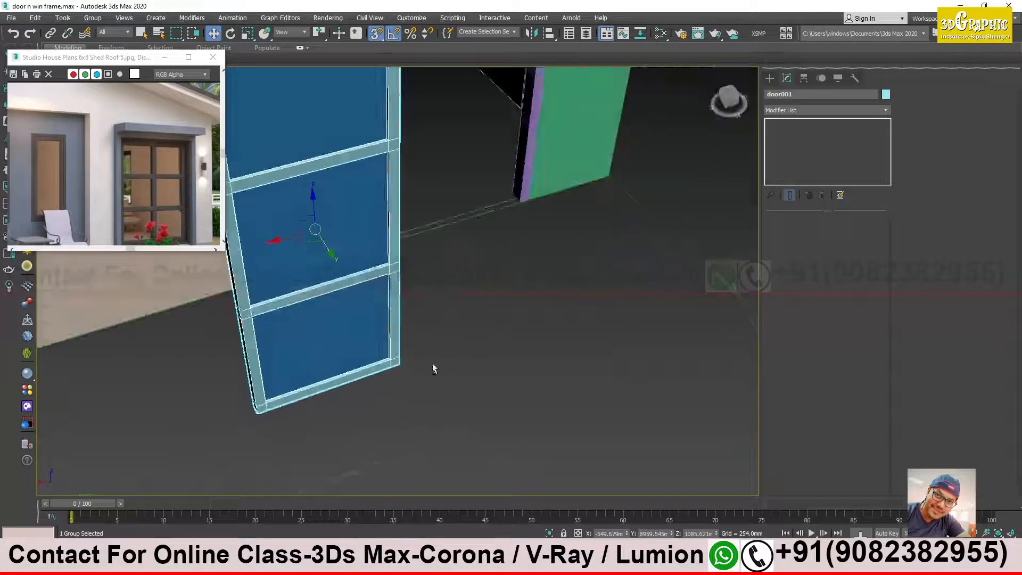
pyautogui.keyDown('alt'); pyautogui.moveTo(490, 319); pyautogui.dragTo(443, 403, button='middle'); pyautogui.keyUp('alt')
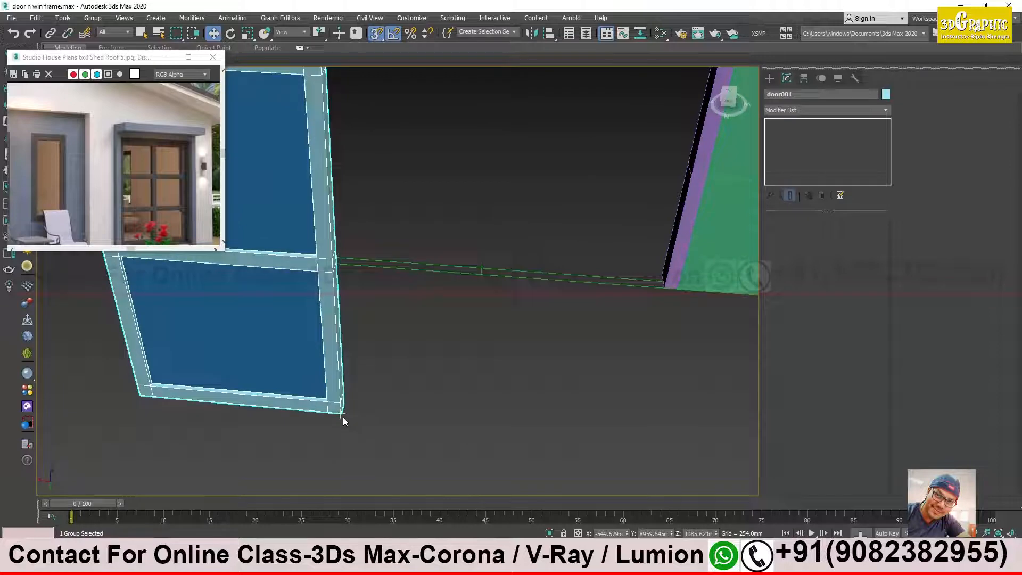
pyautogui.moveTo(341, 413); pyautogui.dragTo(665, 288)
pyautogui.scroll(-5, 629, 310)
pyautogui.moveTo(603, 307); pyautogui.dragTo(539, 335, button='middle')
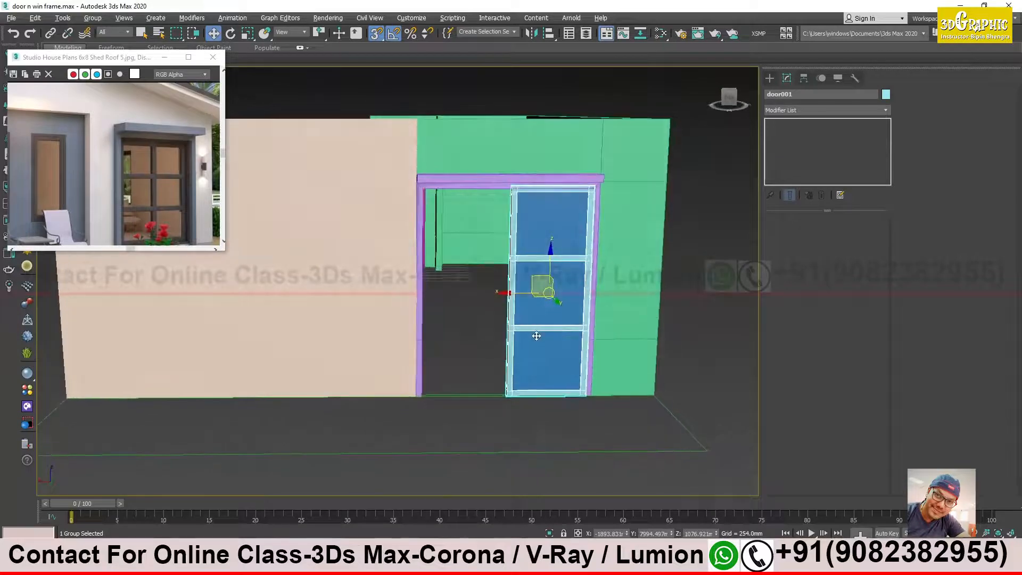
pyautogui.scroll(2, 538, 336)
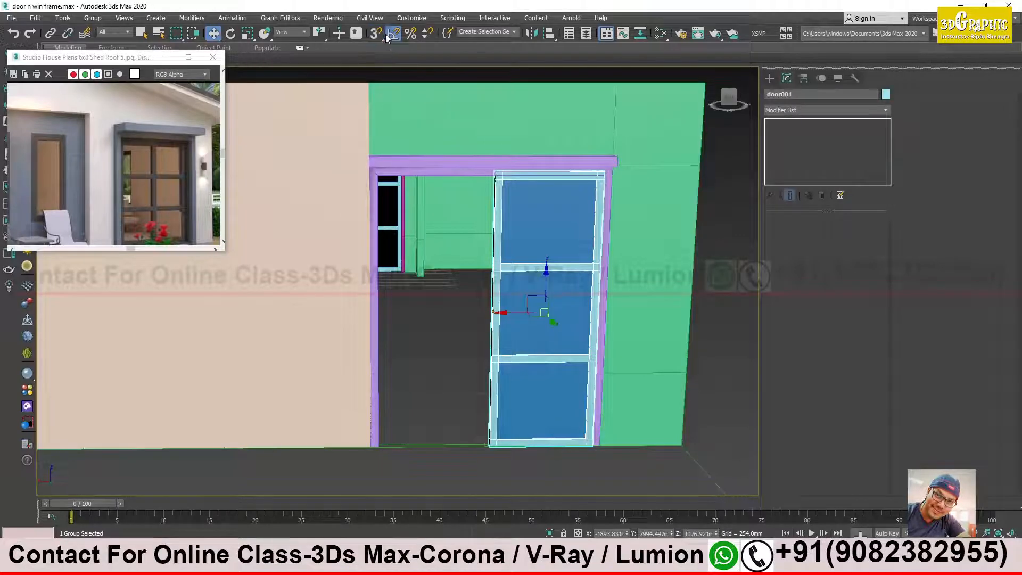
pyautogui.moveTo(498, 320)
pyautogui.keyDown('alt'); pyautogui.mouseDown(button='middle')
pyautogui.moveTo(508, 325)
pyautogui.moveTo(493, 313)
pyautogui.moveTo(484, 320)
pyautogui.moveTo(510, 328)
pyautogui.mouseUp(button='middle'); pyautogui.keyUp('alt')
pyautogui.keyDown('shift'); pyautogui.moveTo(505, 316); pyautogui.dragTo(393, 321); pyautogui.keyUp('shift')
pyautogui.moveTo(393, 320); pyautogui.dragTo(408, 379)
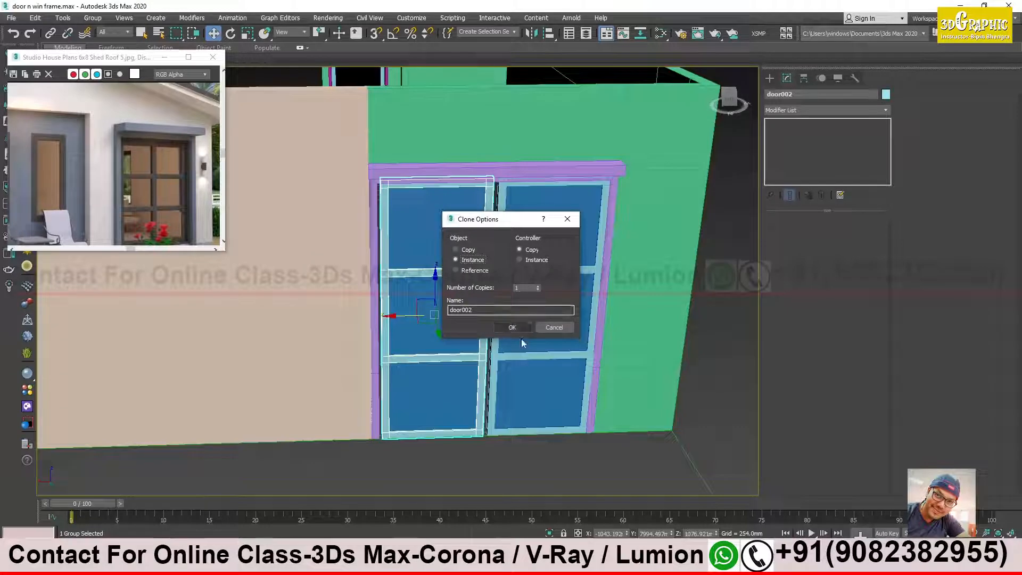
pyautogui.click(559, 327)
# Step: Nudge the door leaf about 13 mm along X, away from the adjacent frame post
pyautogui.scroll(3, 482, 321)
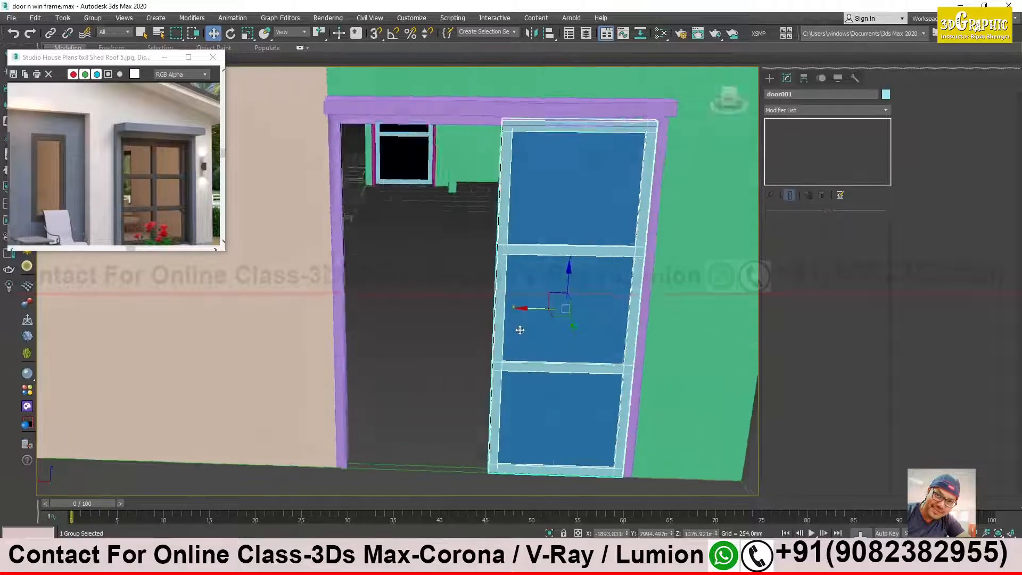
pyautogui.keyDown('alt'); pyautogui.moveTo(512, 320); pyautogui.dragTo(524, 328, button='middle'); pyautogui.keyUp('alt')
pyautogui.moveTo(534, 312); pyautogui.dragTo(530, 308)
pyautogui.keyDown('alt'); pyautogui.moveTo(530, 308); pyautogui.dragTo(558, 316, button='middle'); pyautogui.keyUp('alt')
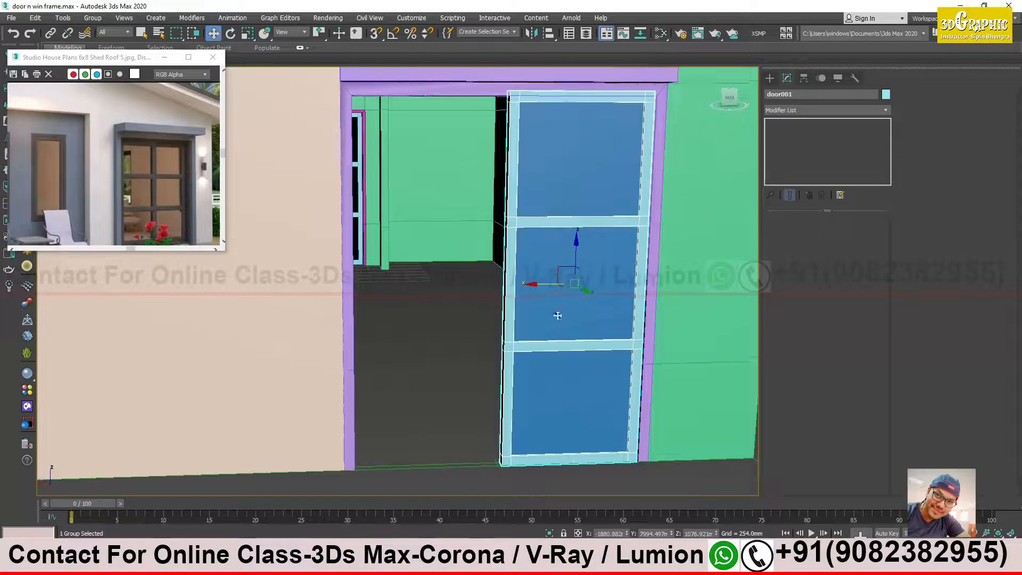
# Step: Copy the door leaf along X as door002 and place it beside the original, filling the other half of the wide opening
pyautogui.keyDown('shift'); pyautogui.moveTo(539, 285); pyautogui.dragTo(394, 300); pyautogui.keyUp('shift')
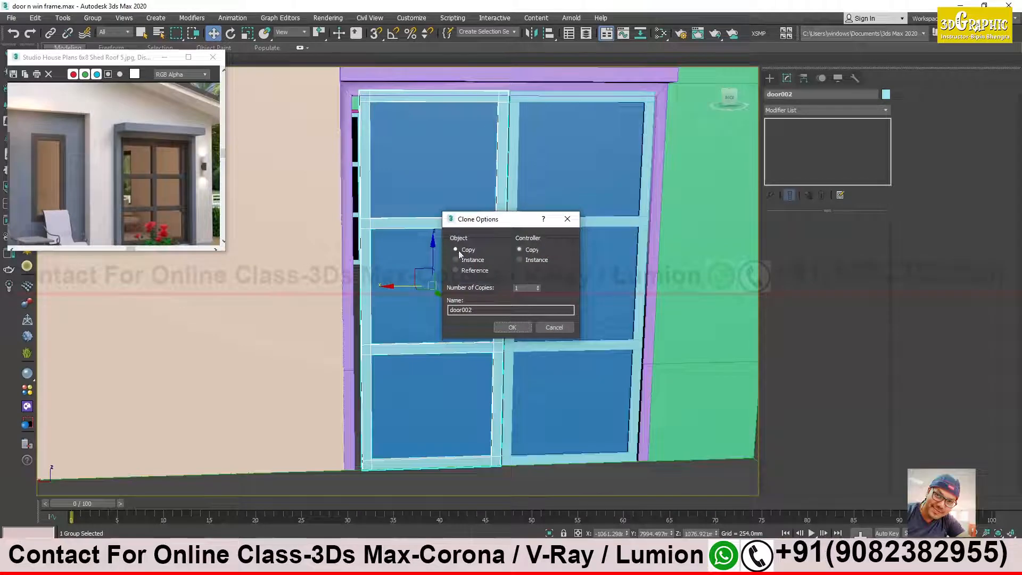
pyautogui.click(524, 332)
pyautogui.moveTo(537, 314)
pyautogui.keyDown('alt'); pyautogui.mouseDown(button='middle')
pyautogui.moveTo(495, 306)
pyautogui.moveTo(546, 311)
pyautogui.mouseUp(button='middle'); pyautogui.keyUp('alt')
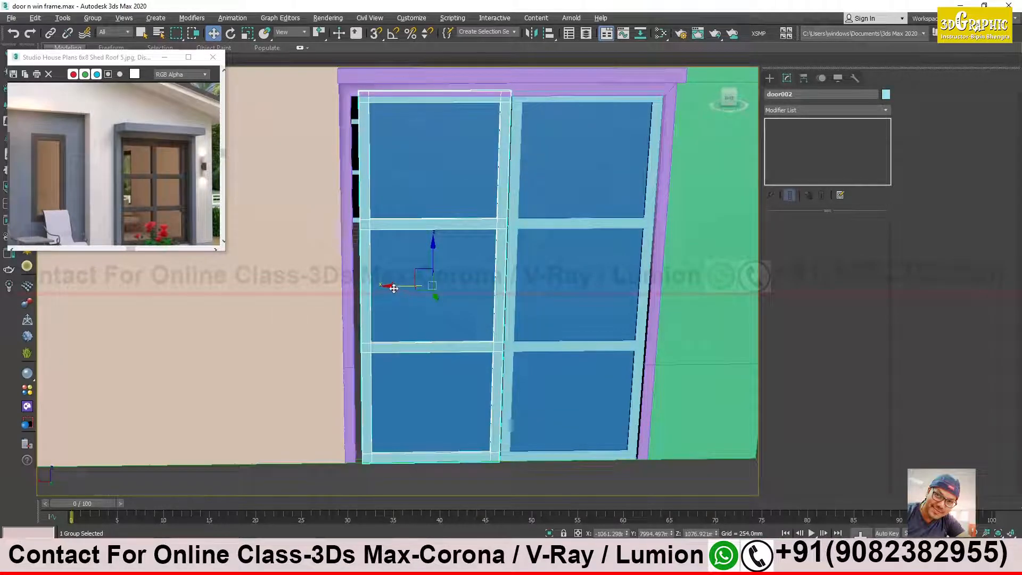
pyautogui.moveTo(392, 287); pyautogui.dragTo(391, 288)
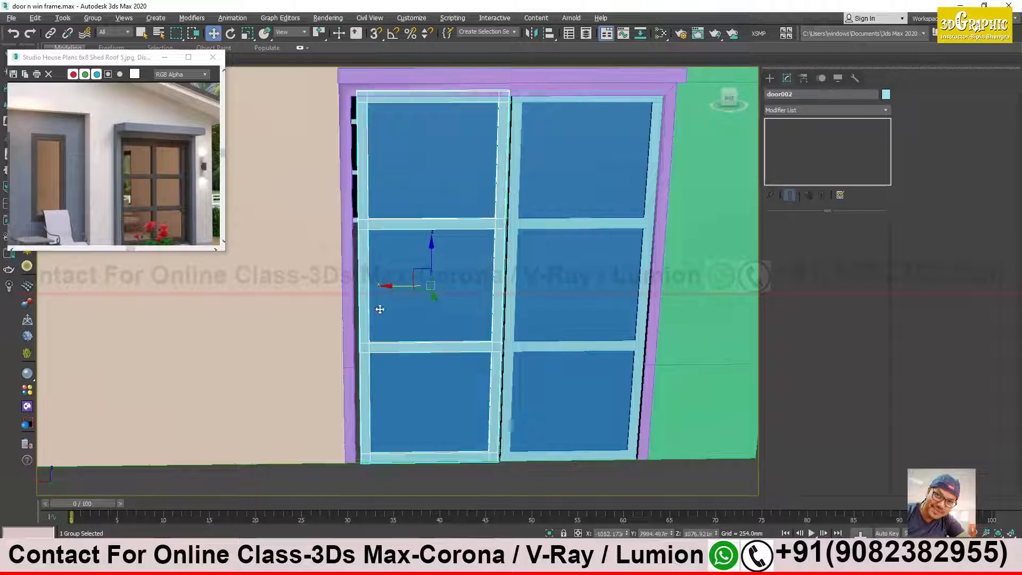
# Step: Select both door leaves together and apply an FFD 2x2x2 modifier to them
pyautogui.keyDown('ctrl'); pyautogui.click(559, 225); pyautogui.keyUp('ctrl')
pyautogui.moveTo(522, 251)
pyautogui.keyDown('alt'); pyautogui.mouseDown(button='middle')
pyautogui.moveTo(479, 246)
pyautogui.moveTo(532, 244)
pyautogui.mouseUp(button='middle'); pyautogui.keyUp('alt')
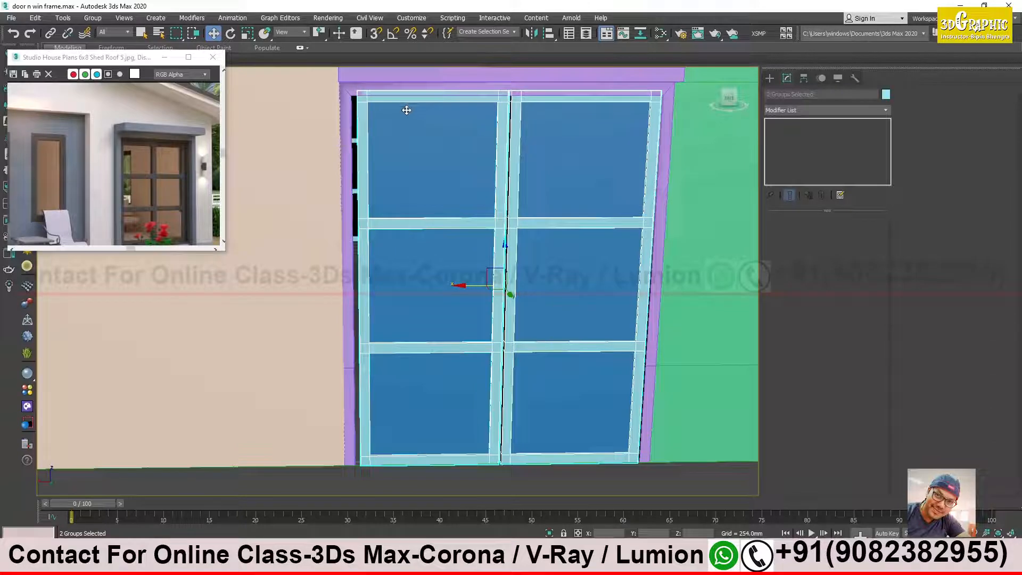
pyautogui.click(813, 110)
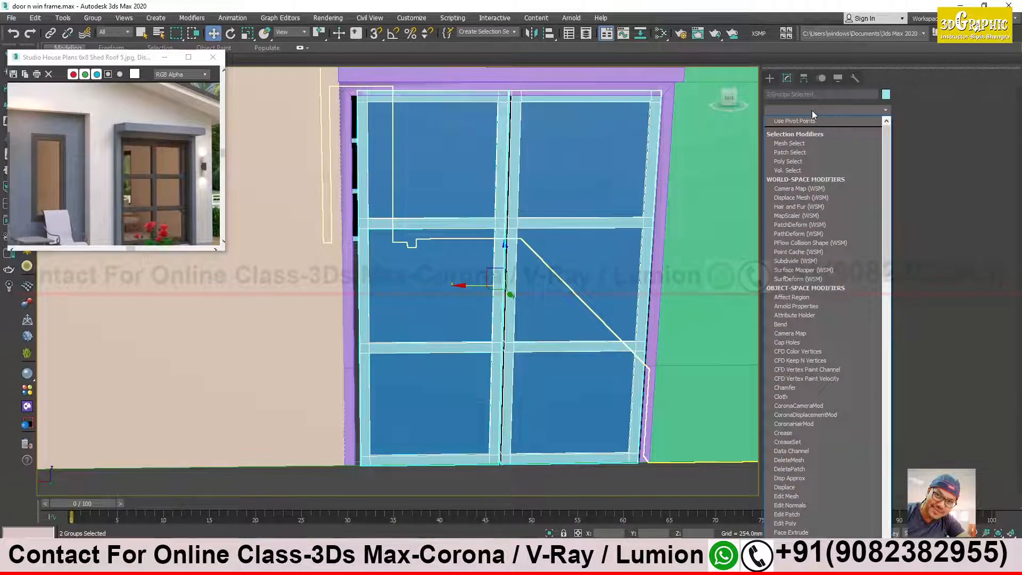
pyautogui.press('f')
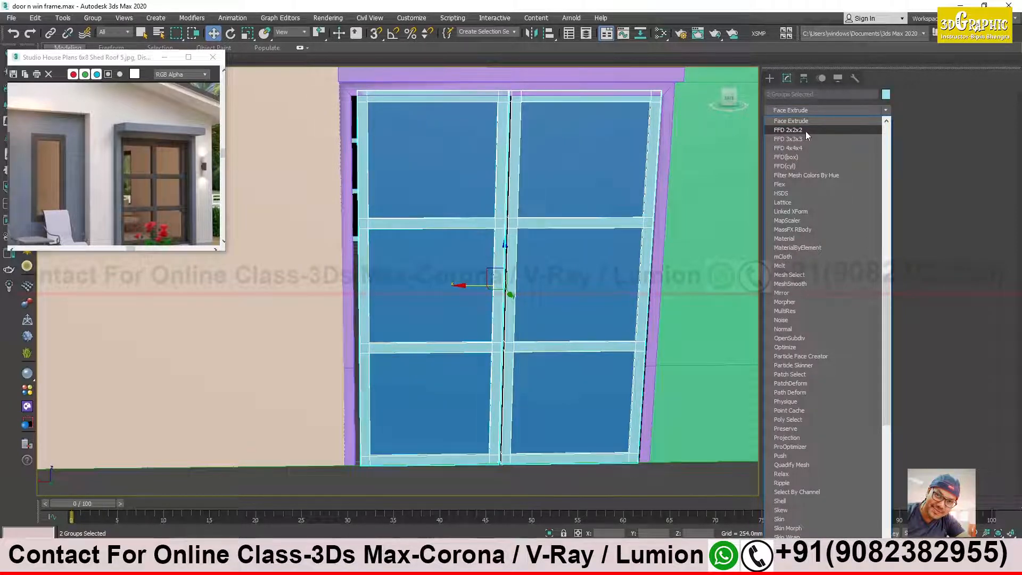
pyautogui.click(800, 130)
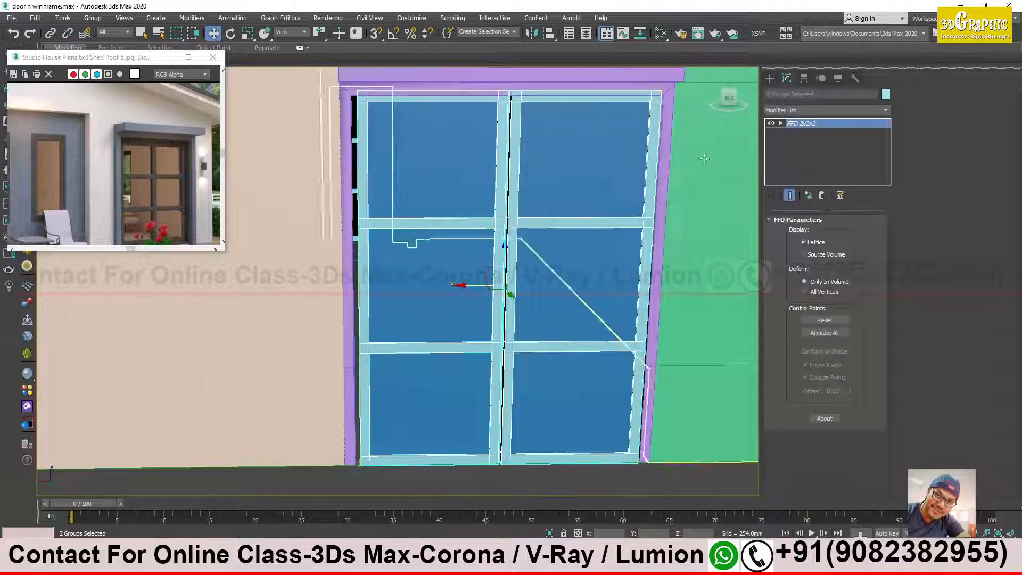
# Step: Select the FFD's upper control points and lower them along Z so both leaves end at the frame head's underside
pyautogui.keyDown('alt'); pyautogui.moveTo(450, 194); pyautogui.dragTo(477, 223, button='middle'); pyautogui.keyUp('alt')
pyautogui.press('F3')
pyautogui.scroll(4, 392, 154)
pyautogui.keyDown('alt'); pyautogui.moveTo(362, 182); pyautogui.dragTo(608, 283, button='middle'); pyautogui.keyUp('alt')
pyautogui.moveTo(503, 284); pyautogui.dragTo(504, 409, button='middle')
pyautogui.moveTo(525, 217); pyautogui.dragTo(502, 278, button='middle')
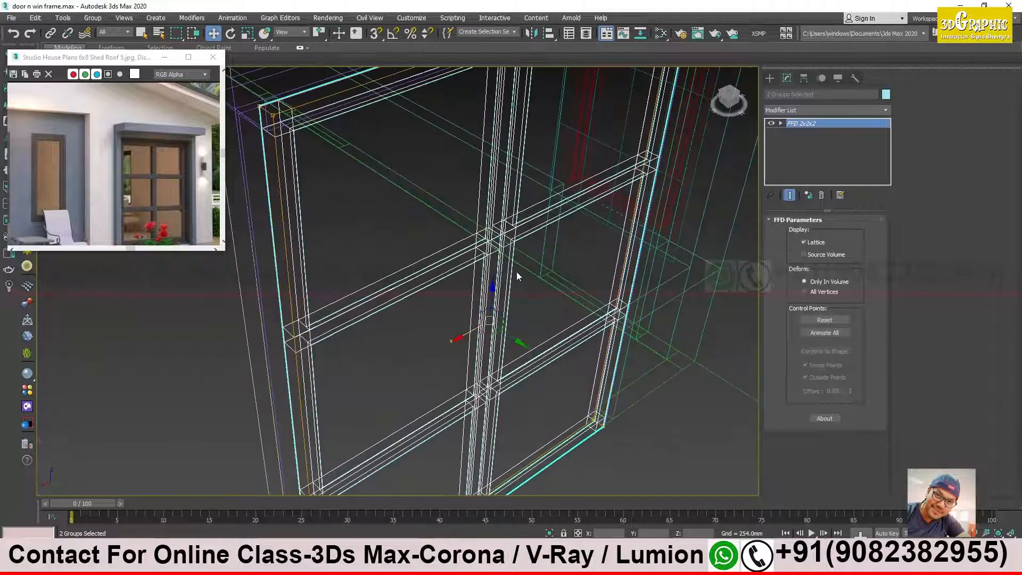
pyautogui.scroll(-5, 517, 272)
pyautogui.scroll(2, 446, 277)
pyautogui.click(781, 123)
pyautogui.click(811, 133)
pyautogui.scroll(-3, 591, 228)
pyautogui.moveTo(592, 228); pyautogui.dragTo(534, 242, button='middle')
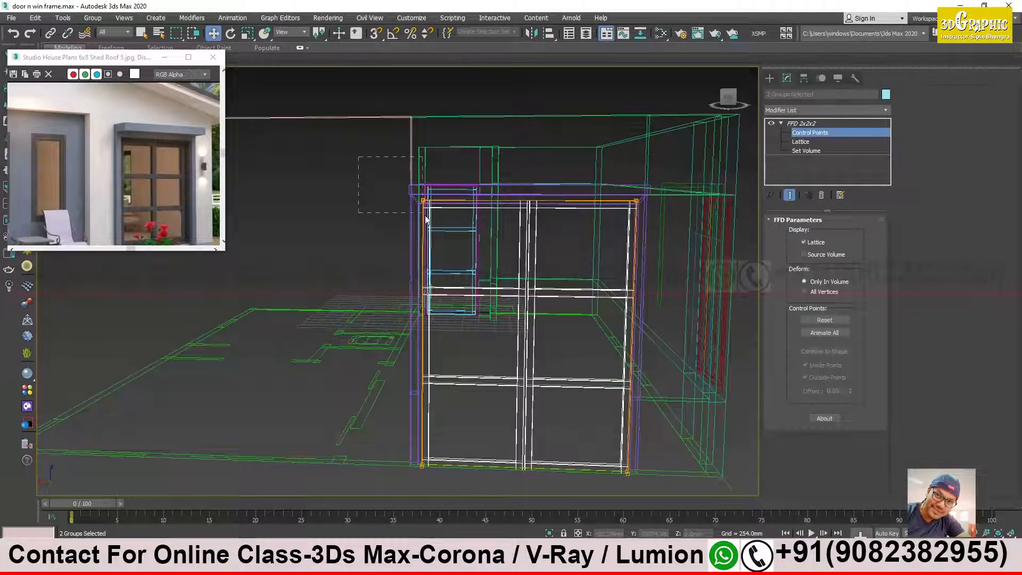
pyautogui.moveTo(673, 260); pyautogui.dragTo(673, 260)
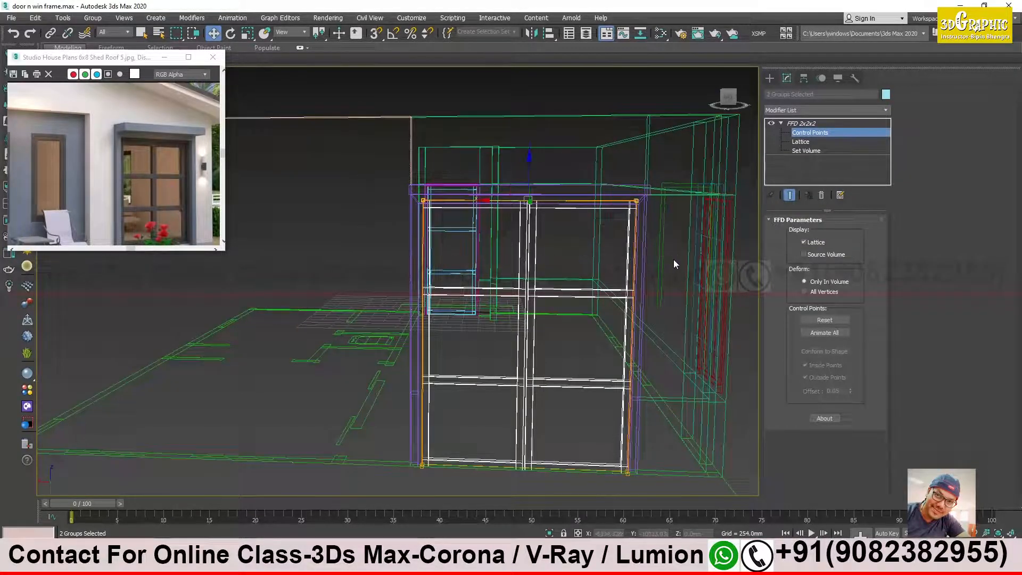
pyautogui.press('F3')
pyautogui.scroll(5, 544, 215)
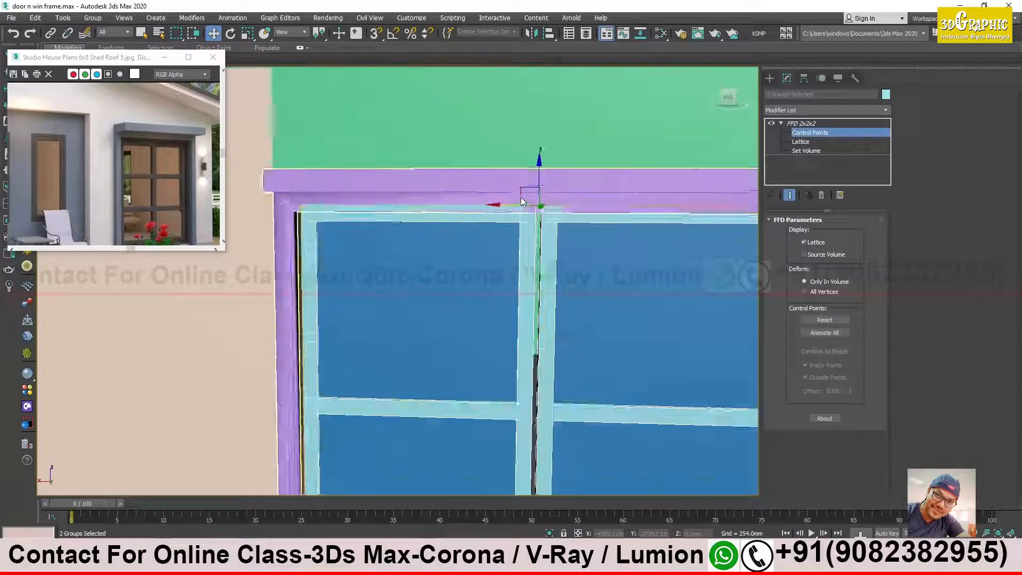
pyautogui.moveTo(548, 180); pyautogui.dragTo(547, 198)
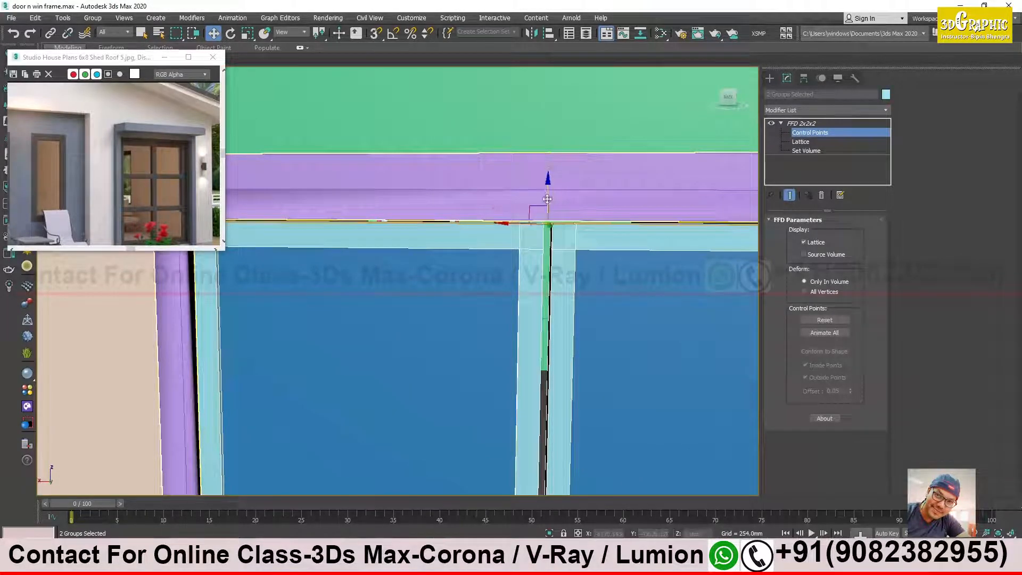
# Step: Move the FFD's side control points near the beige wall about 22 mm along X to meet the adjacent frame post
pyautogui.scroll(-5, 559, 251)
pyautogui.scroll(-3, 552, 253)
pyautogui.keyDown('alt'); pyautogui.moveTo(551, 253); pyautogui.dragTo(564, 239, button='middle'); pyautogui.keyUp('alt')
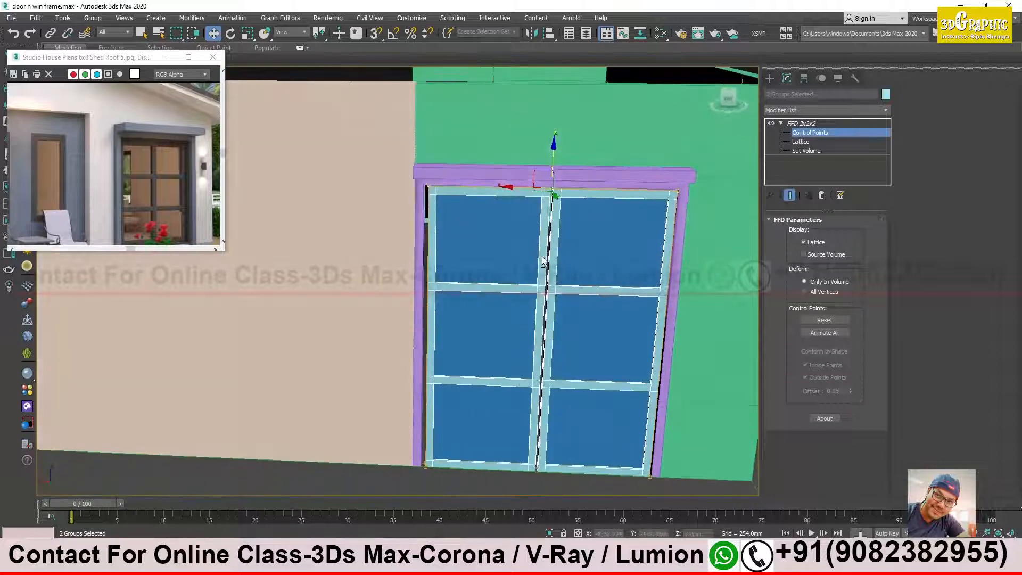
pyautogui.keyDown('alt'); pyautogui.moveTo(447, 275); pyautogui.dragTo(470, 229, button='middle'); pyautogui.keyUp('alt')
pyautogui.scroll(1, 464, 262)
pyautogui.moveTo(396, 513); pyautogui.dragTo(396, 509)
pyautogui.keyDown('alt'); pyautogui.moveTo(421, 340); pyautogui.dragTo(430, 331, button='middle'); pyautogui.keyUp('alt')
pyautogui.scroll(2, 429, 269)
pyautogui.keyDown('alt'); pyautogui.moveTo(430, 269); pyautogui.dragTo(431, 285, button='middle'); pyautogui.keyUp('alt')
pyautogui.scroll(1, 431, 286)
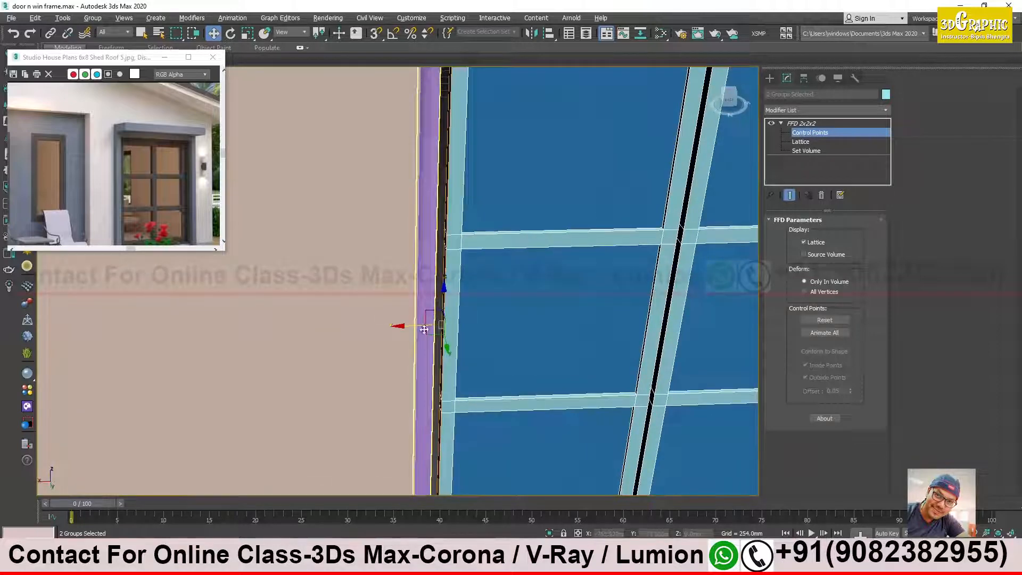
pyautogui.moveTo(410, 329); pyautogui.dragTo(405, 328)
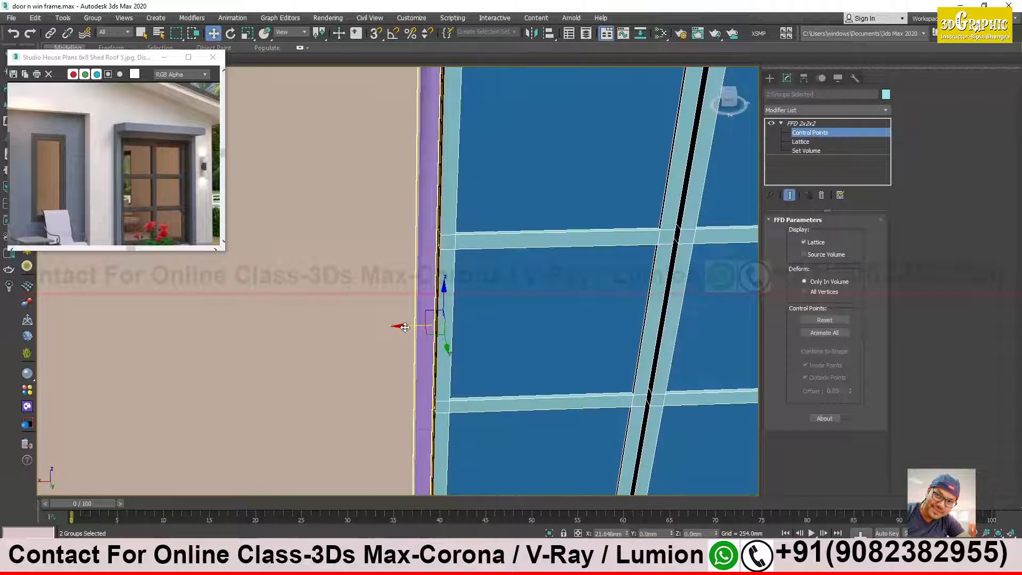
pyautogui.scroll(-5, 527, 293)
pyautogui.keyDown('alt'); pyautogui.moveTo(530, 280); pyautogui.dragTo(520, 260, button='middle'); pyautogui.keyUp('alt')
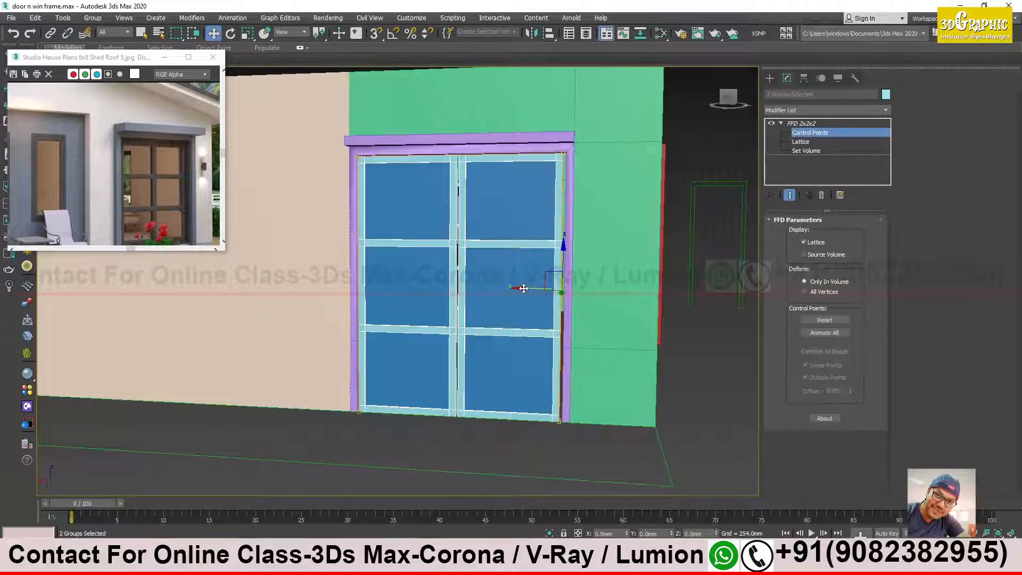
pyautogui.keyDown('alt'); pyautogui.moveTo(525, 288); pyautogui.dragTo(506, 296, button='middle'); pyautogui.keyUp('alt')
# Step: Leave control point editing and move the door leaf beside the green wall about 61 mm inward along Y, behind the other leaf
pyautogui.click(802, 123)
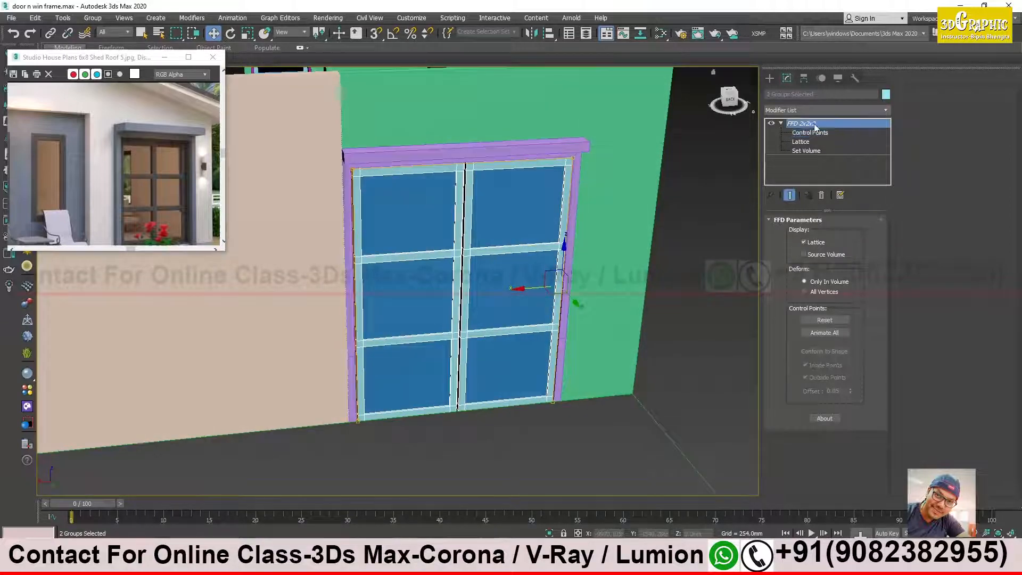
pyautogui.click(541, 201)
pyautogui.keyDown('alt'); pyautogui.moveTo(538, 217); pyautogui.dragTo(502, 304, button='middle'); pyautogui.keyUp('alt')
pyautogui.scroll(2, 502, 304)
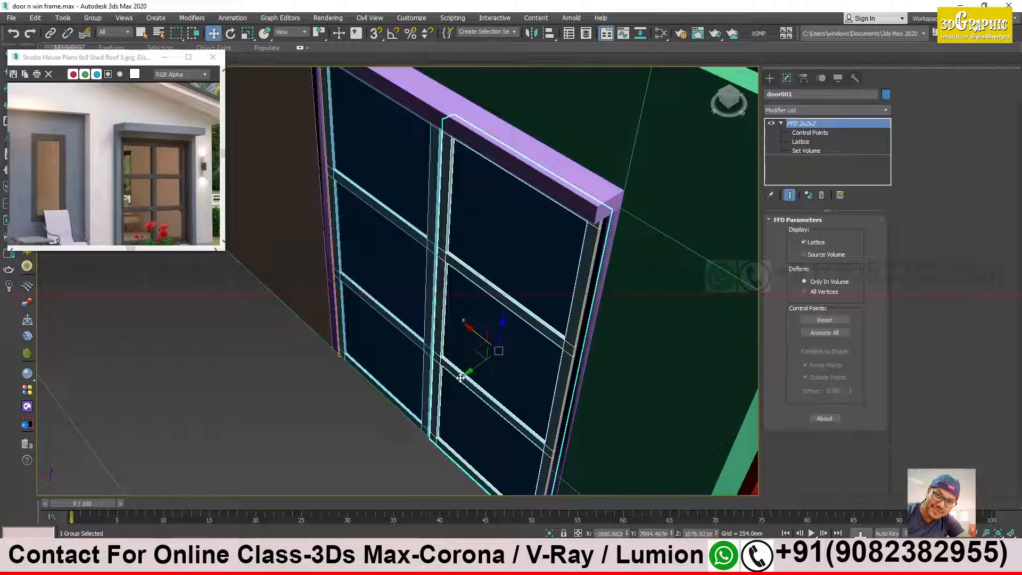
pyautogui.moveTo(467, 376); pyautogui.dragTo(480, 362)
pyautogui.keyDown('alt'); pyautogui.moveTo(480, 362); pyautogui.dragTo(495, 347, button='middle'); pyautogui.keyUp('alt')
pyautogui.scroll(-6, 473, 354)
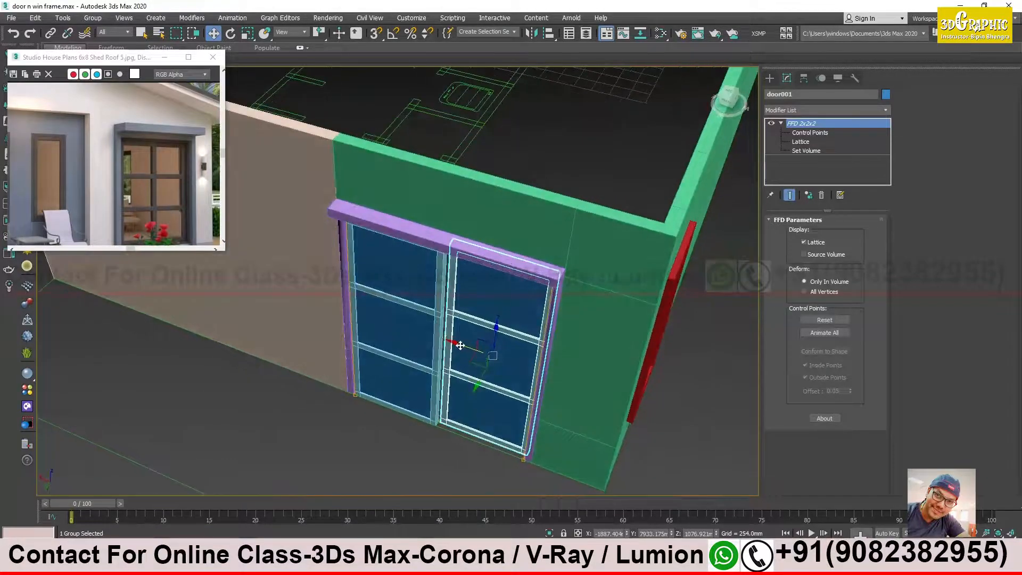
pyautogui.moveTo(463, 347)
pyautogui.keyDown('alt'); pyautogui.mouseDown(button='middle')
pyautogui.moveTo(474, 354)
pyautogui.moveTo(512, 318)
pyautogui.moveTo(468, 350)
pyautogui.moveTo(480, 353)
pyautogui.moveTo(465, 350)
pyautogui.mouseUp(button='middle'); pyautogui.keyUp('alt')
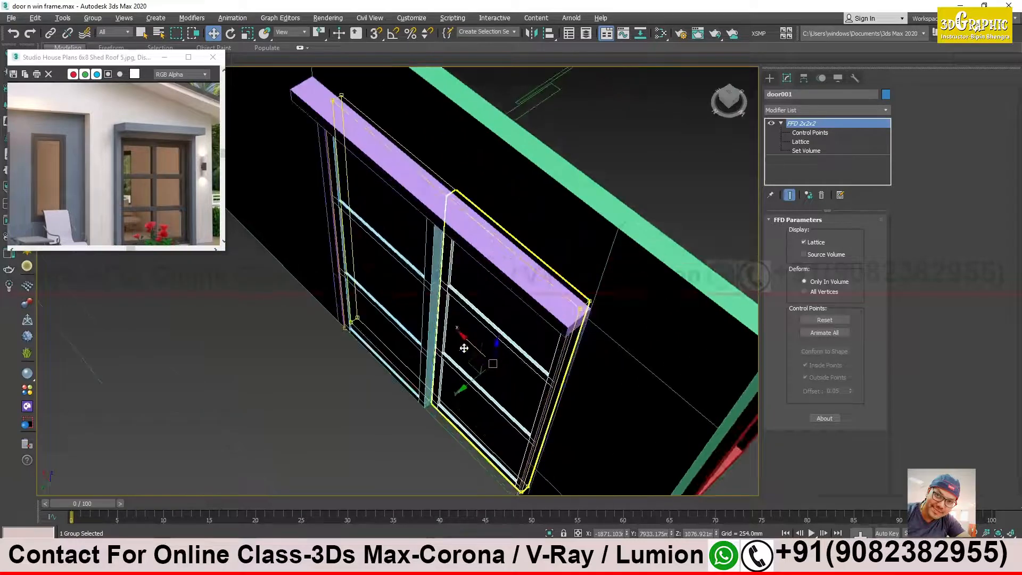
pyautogui.scroll(5, 446, 388)
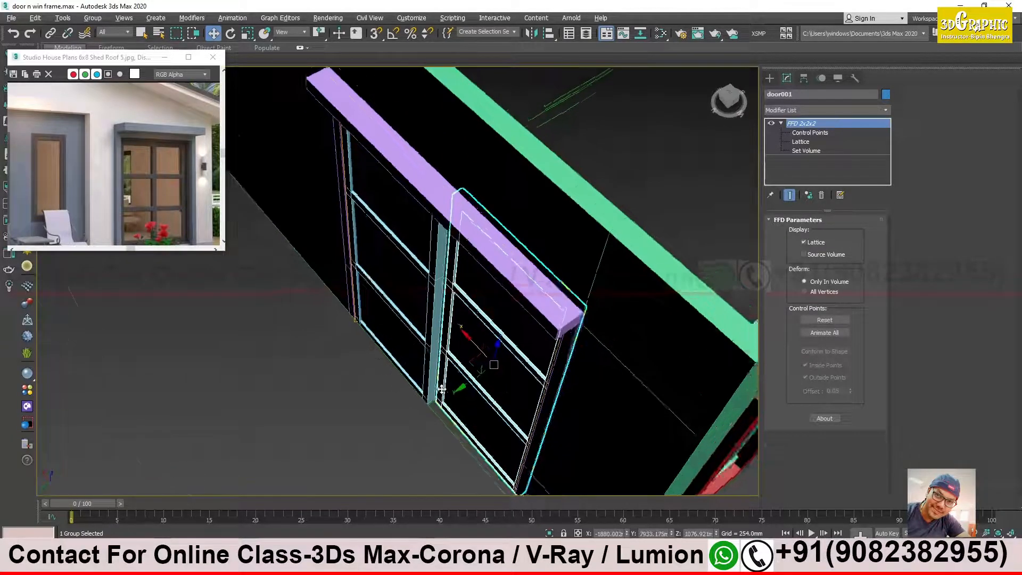
pyautogui.keyDown('alt'); pyautogui.moveTo(446, 389); pyautogui.dragTo(534, 361, button='middle'); pyautogui.keyUp('alt')
pyautogui.scroll(-5, 457, 372)
pyautogui.keyDown('alt'); pyautogui.moveTo(457, 373); pyautogui.dragTo(510, 322, button='middle'); pyautogui.keyUp('alt')
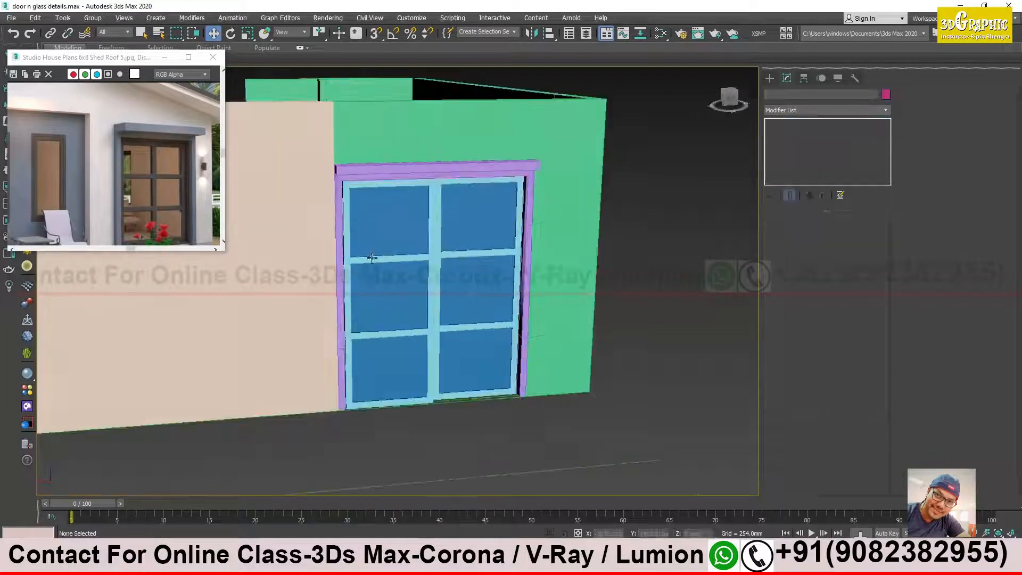
# Step: Examine how the leaves sit in the wide opening's frame and how the single door sits in its magenta frame
pyautogui.keyDown('alt'); pyautogui.moveTo(372, 258); pyautogui.dragTo(579, 316, button='middle'); pyautogui.keyUp('alt')
pyautogui.scroll(6, 554, 227)
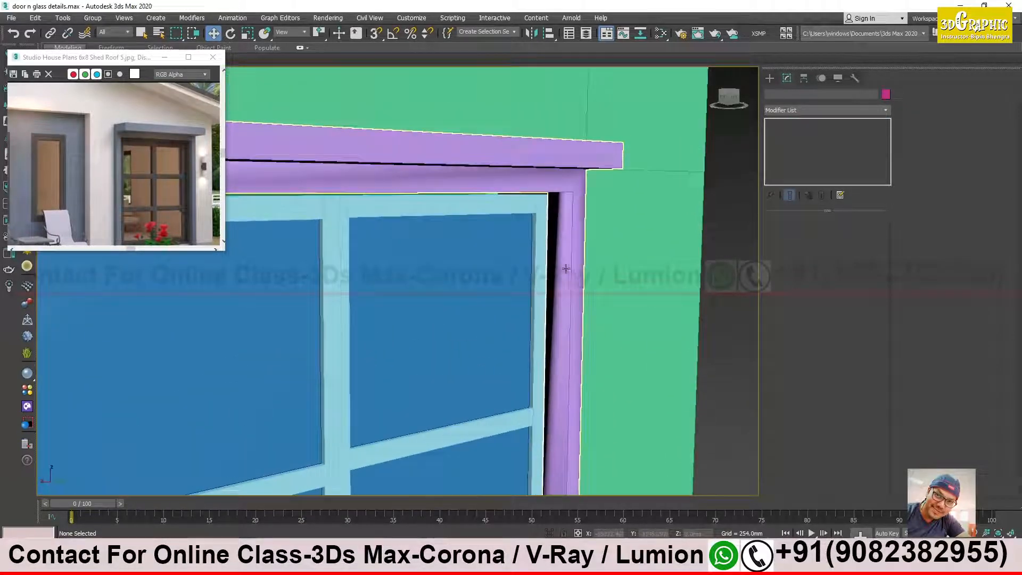
pyautogui.keyDown('alt'); pyautogui.moveTo(553, 279); pyautogui.dragTo(354, 362, button='middle'); pyautogui.keyUp('alt')
pyautogui.scroll(-10, 557, 336)
pyautogui.scroll(15, 298, 331)
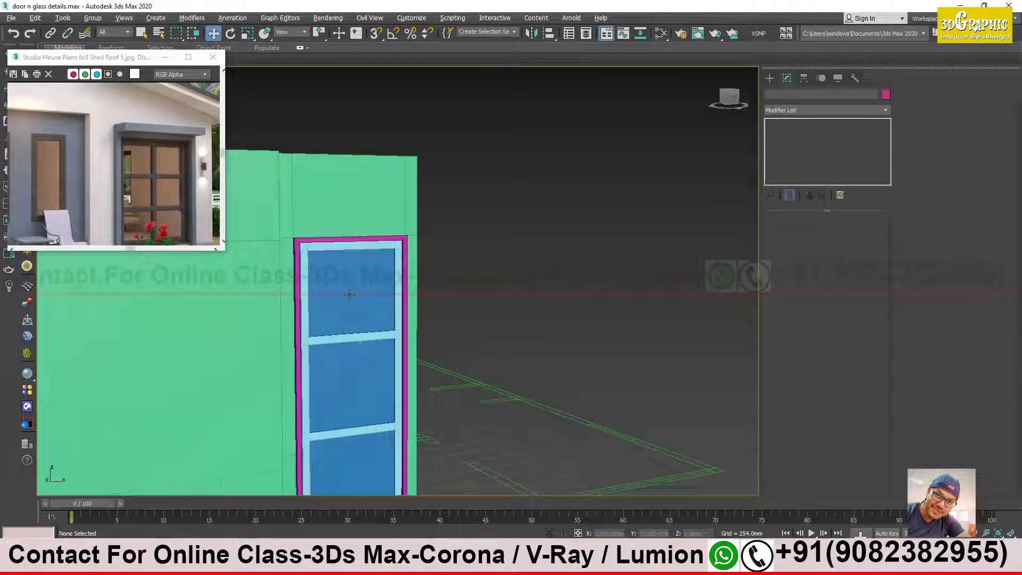
pyautogui.keyDown('alt'); pyautogui.moveTo(357, 289); pyautogui.dragTo(480, 149, button='middle'); pyautogui.keyUp('alt')
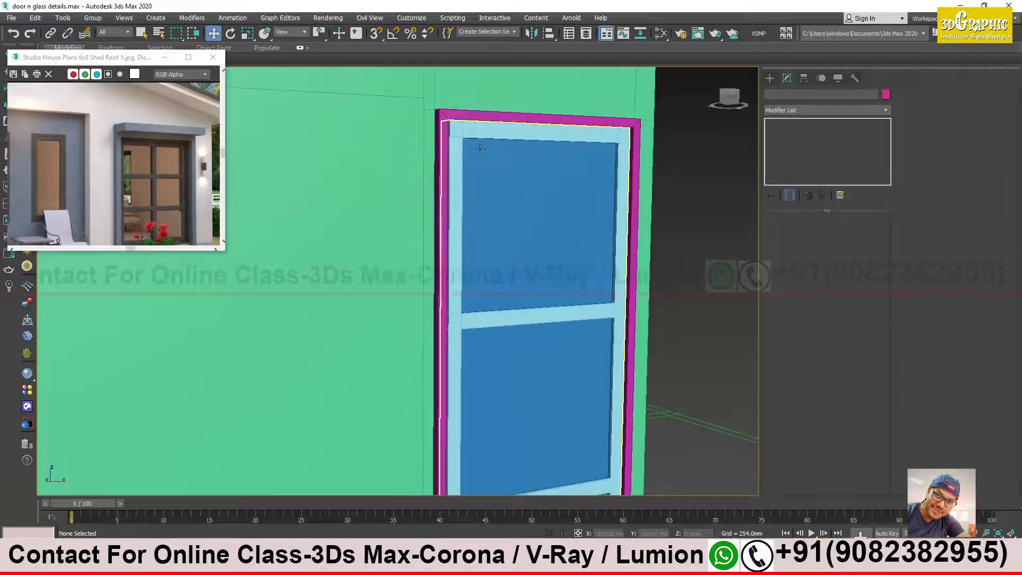
pyautogui.keyDown('alt'); pyautogui.moveTo(614, 434); pyautogui.dragTo(616, 285, button='middle'); pyautogui.keyUp('alt')
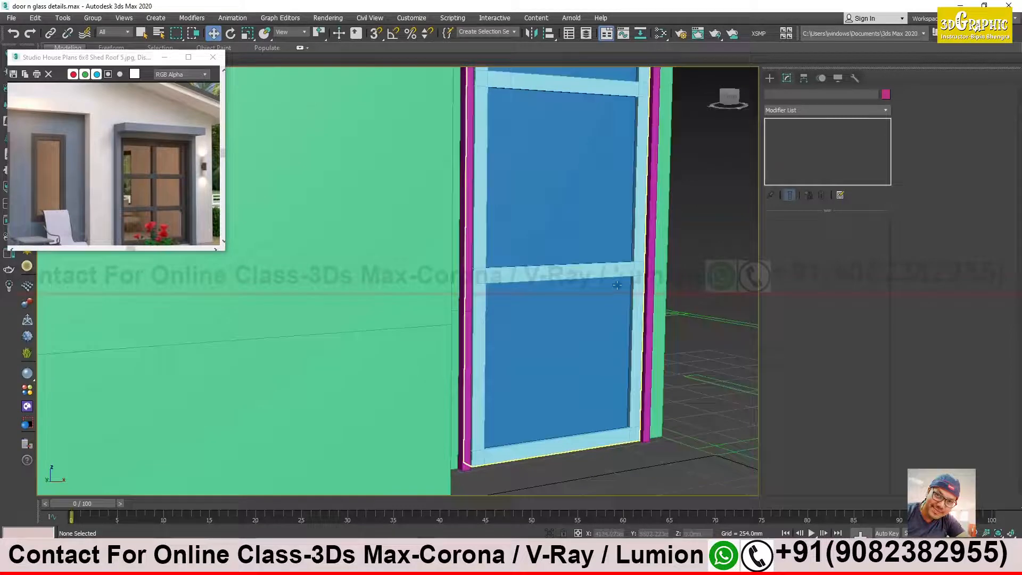
pyautogui.scroll(-10, 617, 285)
pyautogui.keyDown('alt'); pyautogui.moveTo(513, 318); pyautogui.dragTo(547, 315, button='middle'); pyautogui.keyUp('alt')
pyautogui.scroll(6, 325, 299)
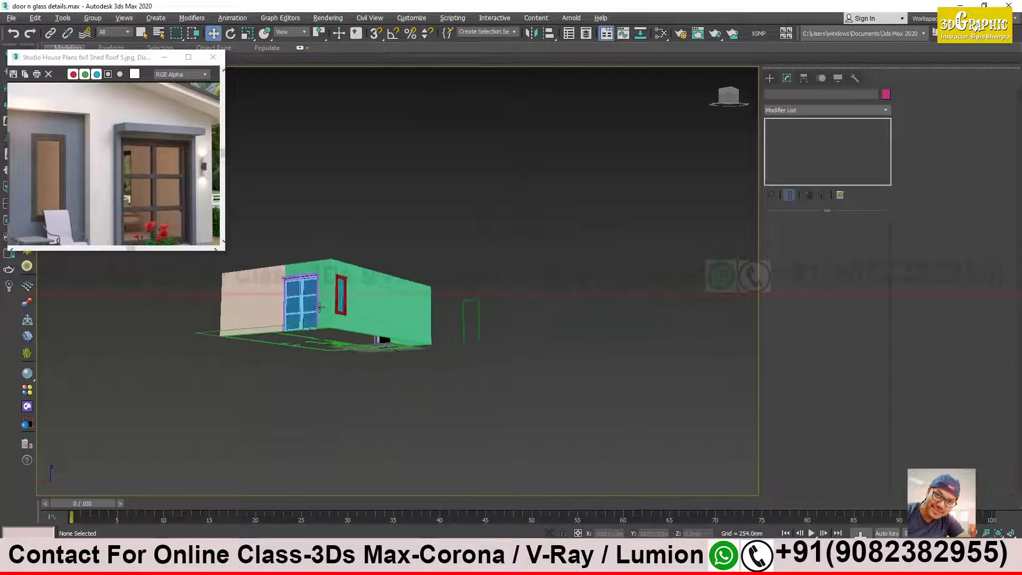
# Step: Select the wide opening's purple door frame and isolate it
pyautogui.click(296, 319)
pyautogui.keyDown('alt'); pyautogui.moveTo(290, 319); pyautogui.dragTo(296, 319, button='middle'); pyautogui.keyUp('alt')
pyautogui.scroll(8, 292, 277)
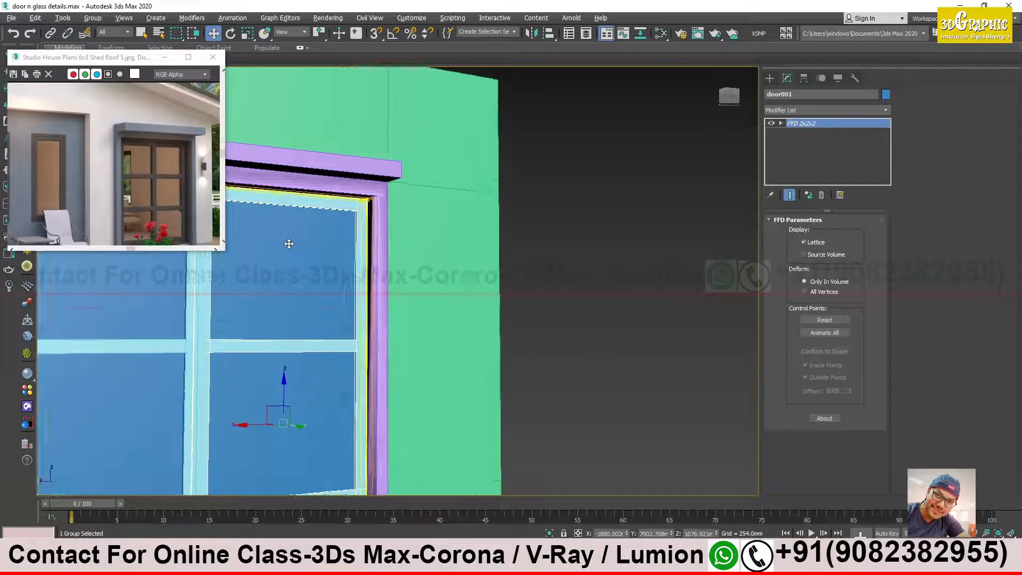
pyautogui.scroll(2, 537, 234)
pyautogui.click(537, 233)
pyautogui.keyDown('alt'); pyautogui.moveTo(490, 277); pyautogui.dragTo(577, 307, button='middle'); pyautogui.keyUp('alt')
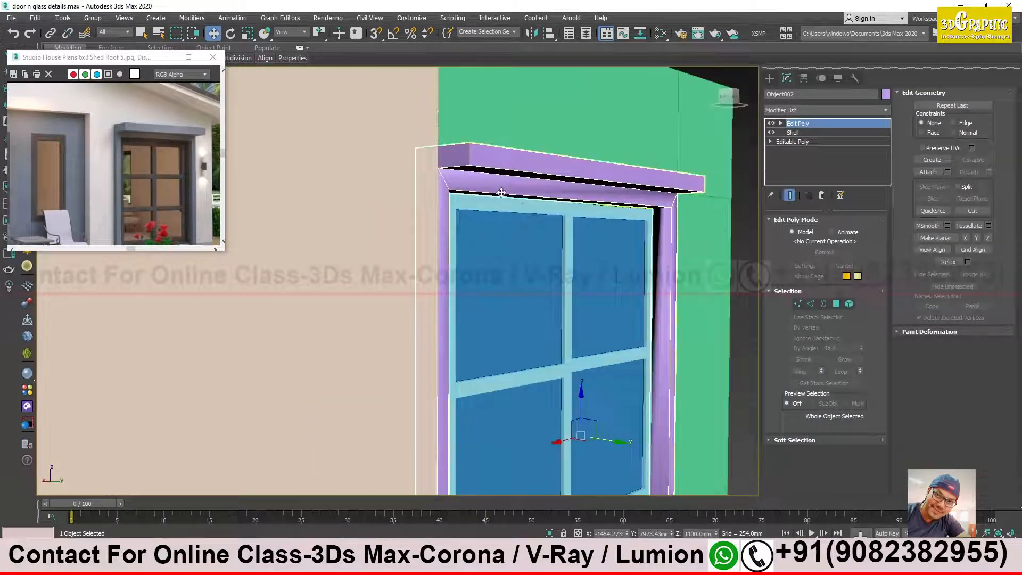
pyautogui.hotkey('alt', 'q')
pyautogui.keyDown('alt'); pyautogui.moveTo(270, 162); pyautogui.dragTo(305, 154, button='middle'); pyautogui.keyUp('alt')
pyautogui.moveTo(305, 154); pyautogui.dragTo(309, 190, button='middle')
pyautogui.scroll(1, 314, 192)
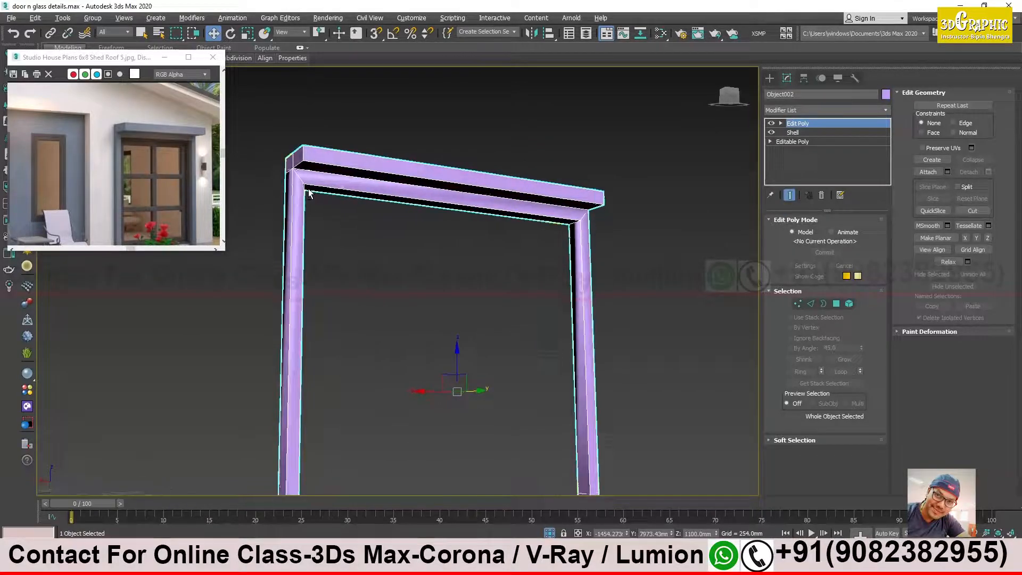
pyautogui.scroll(5, 309, 192)
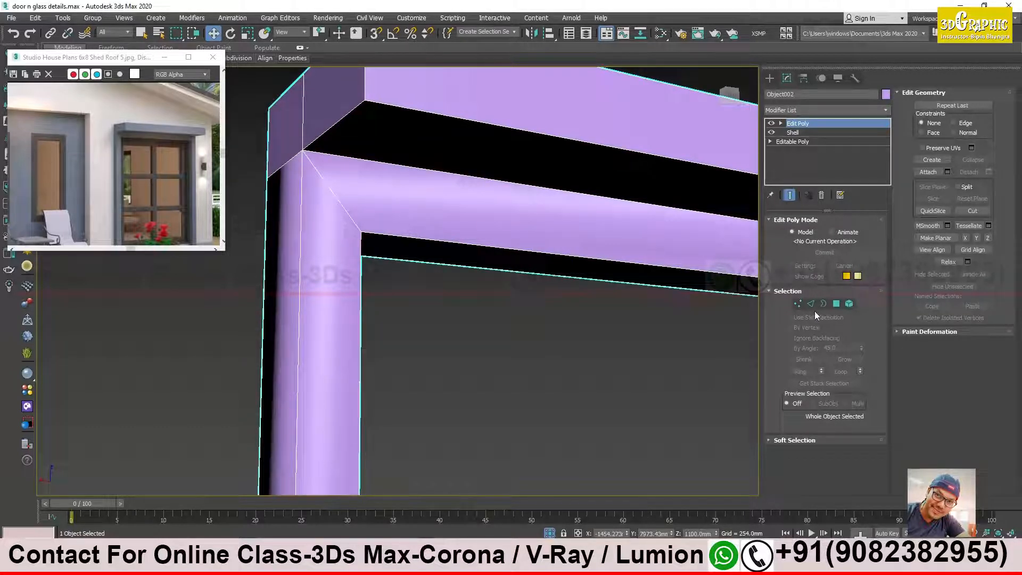
# Step: Try to move the frame's corner vertex beneath the ledge, near the beige-wall post, along X
pyautogui.click(797, 305)
pyautogui.click(303, 152)
pyautogui.keyDown('alt'); pyautogui.moveTo(305, 165); pyautogui.dragTo(310, 174, button='middle'); pyautogui.keyUp('alt')
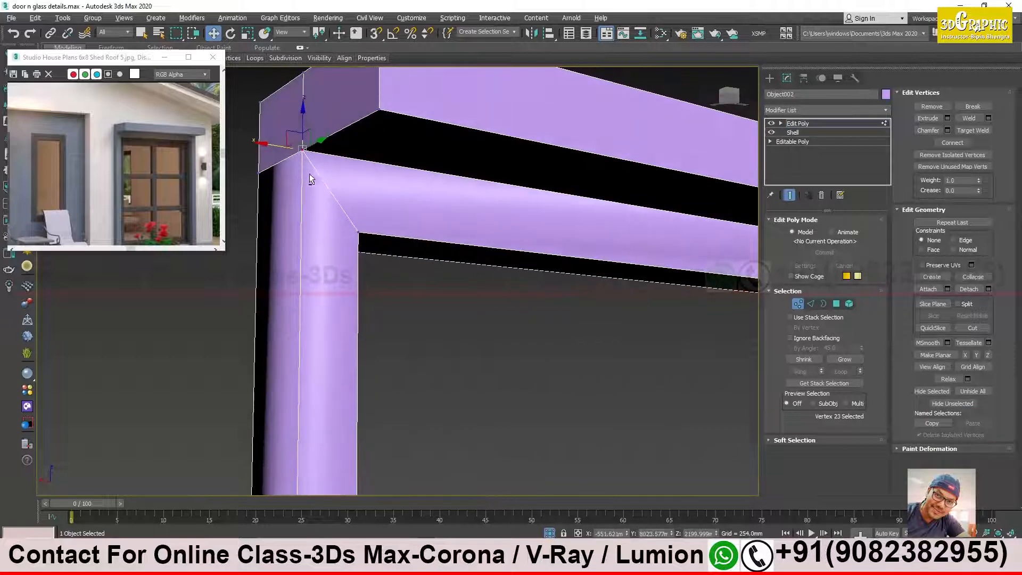
pyautogui.moveTo(265, 145); pyautogui.dragTo(309, 147)
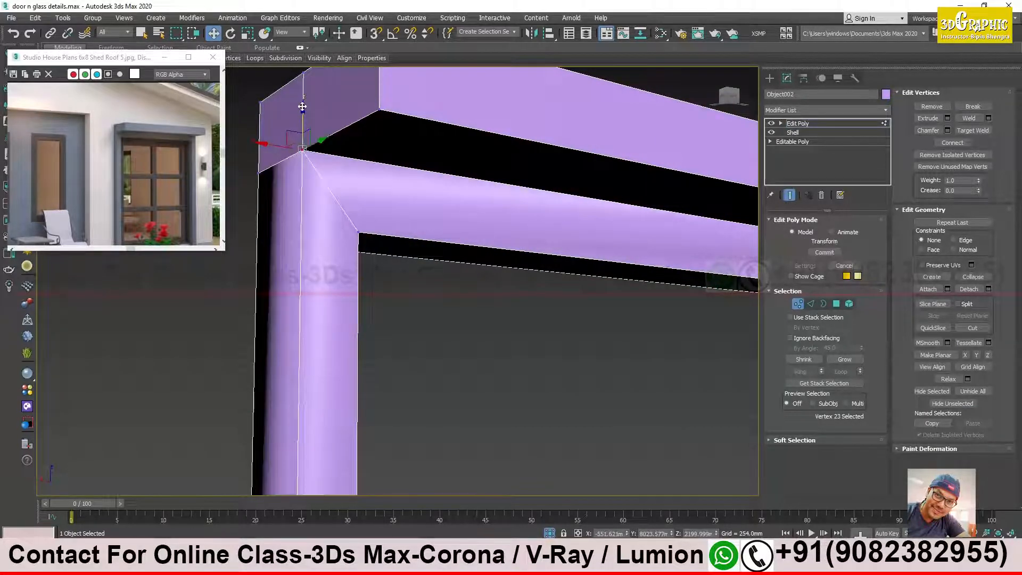
# Step: Examine the diagonal corner edges of the door frame beneath the ledge from the front, side and inside
pyautogui.click(811, 304)
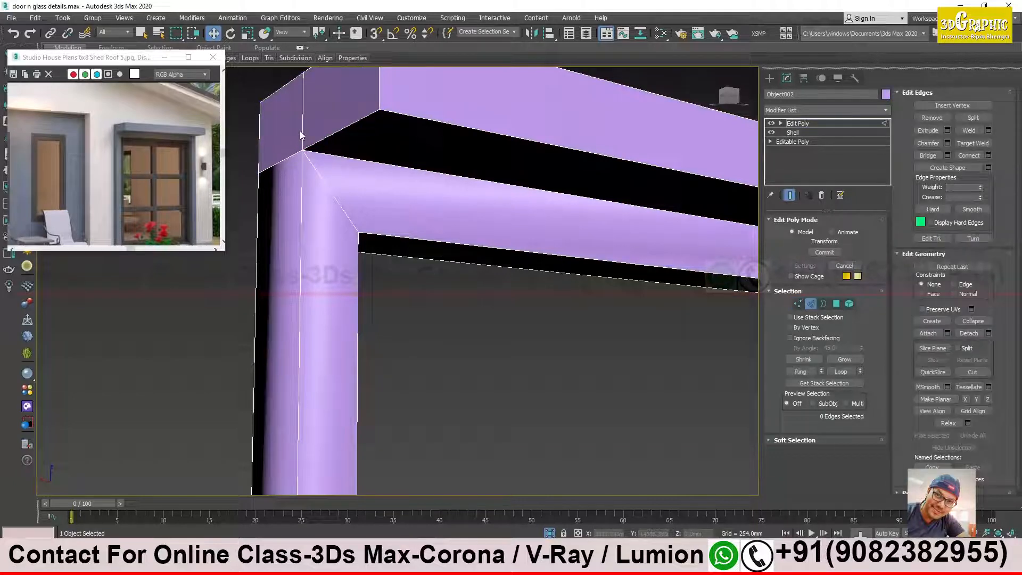
pyautogui.click(325, 152)
pyautogui.click(318, 172)
pyautogui.keyDown('alt'); pyautogui.moveTo(327, 182); pyautogui.dragTo(447, 219, button='middle'); pyautogui.keyUp('alt')
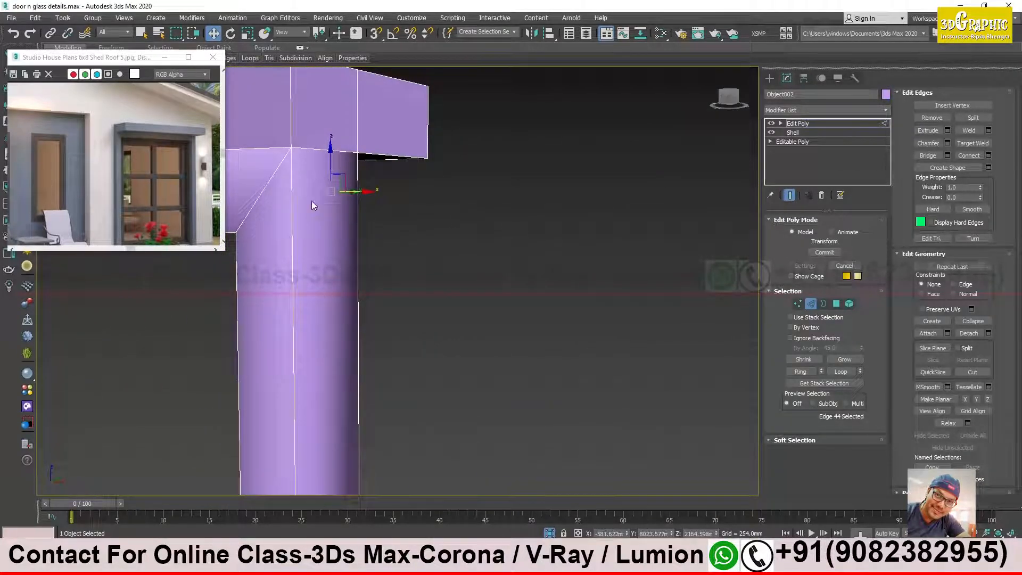
pyautogui.keyDown('alt'); pyautogui.moveTo(293, 184); pyautogui.dragTo(286, 235, button='middle'); pyautogui.keyUp('alt')
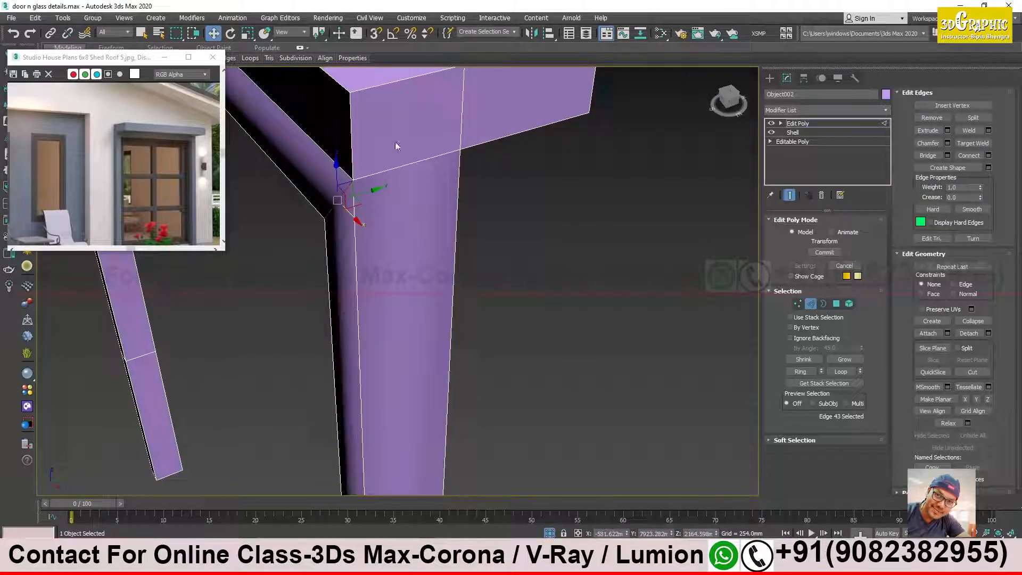
pyautogui.keyDown('alt'); pyautogui.moveTo(502, 184); pyautogui.dragTo(382, 151, button='middle'); pyautogui.keyUp('alt')
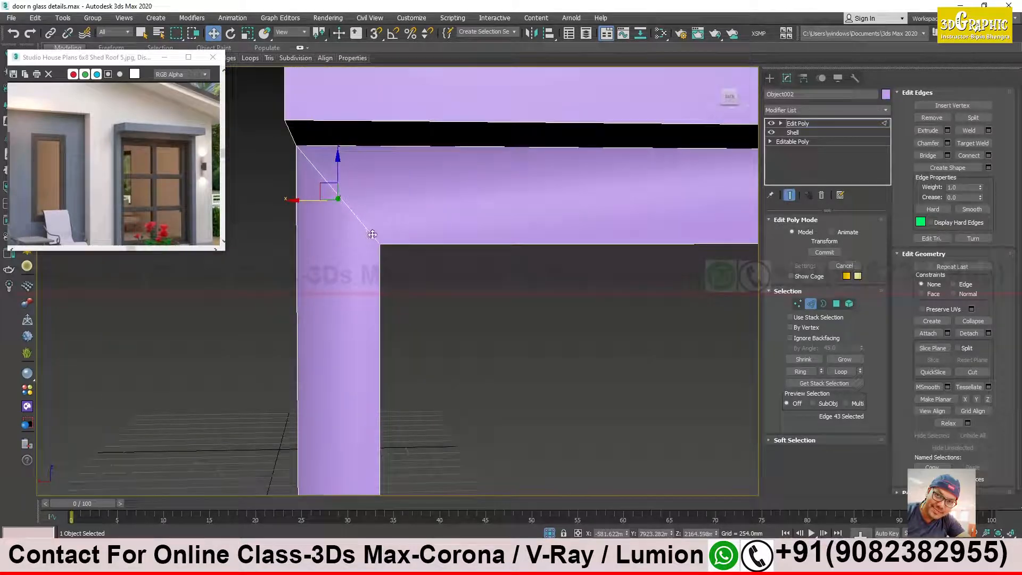
pyautogui.keyDown('alt'); pyautogui.moveTo(337, 198); pyautogui.dragTo(371, 231, button='middle'); pyautogui.keyUp('alt')
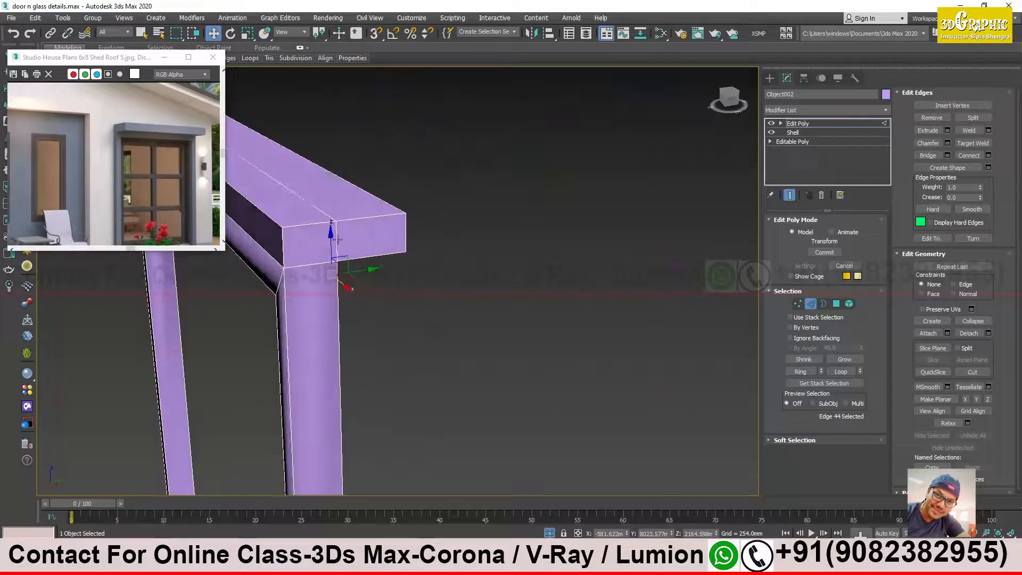
pyautogui.keyDown('alt'); pyautogui.moveTo(334, 263); pyautogui.dragTo(313, 231, button='middle'); pyautogui.keyUp('alt')
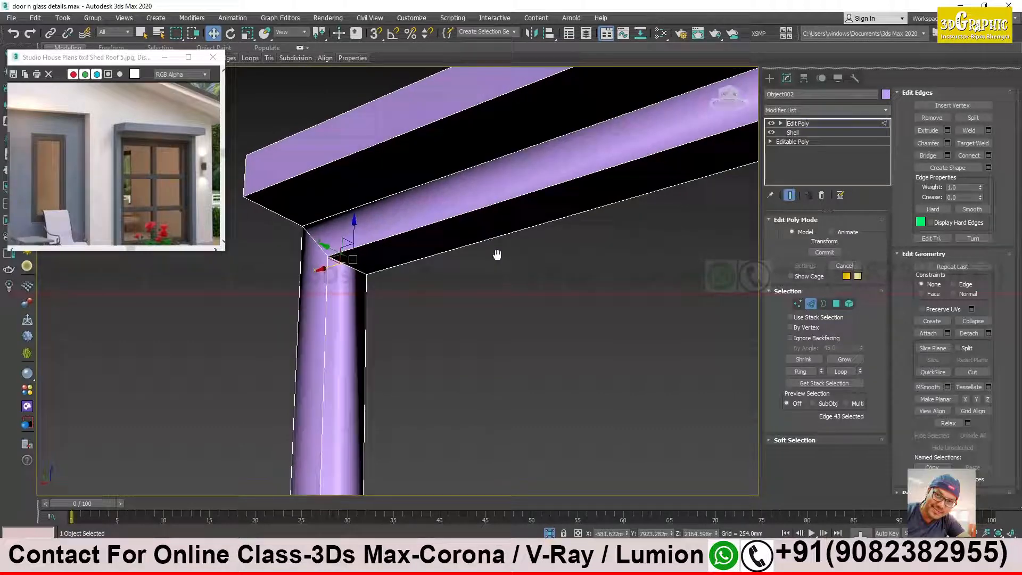
pyautogui.scroll(-4, 485, 271)
pyautogui.keyDown('alt'); pyautogui.moveTo(485, 272); pyautogui.dragTo(563, 293, button='middle'); pyautogui.keyUp('alt')
pyautogui.moveTo(563, 292); pyautogui.dragTo(516, 238, button='middle')
pyautogui.keyDown('alt'); pyautogui.moveTo(475, 267); pyautogui.dragTo(549, 239, button='middle'); pyautogui.keyUp('alt')
pyautogui.scroll(5, 568, 211)
pyautogui.scroll(2, 610, 190)
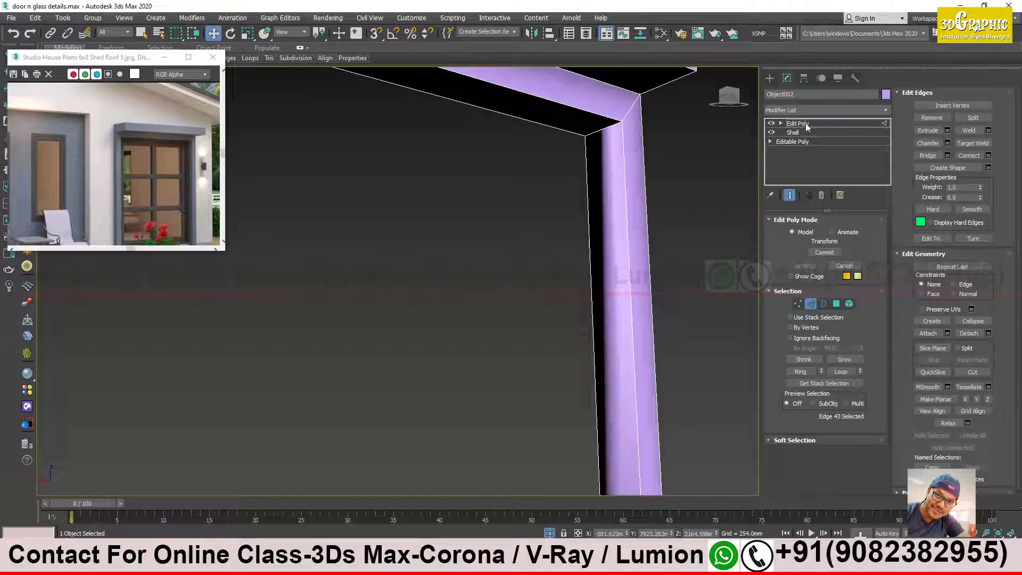
# Step: Select all polygons of the isolated door frame, clear their smoothing groups and deselect the frame
pyautogui.click(837, 304)
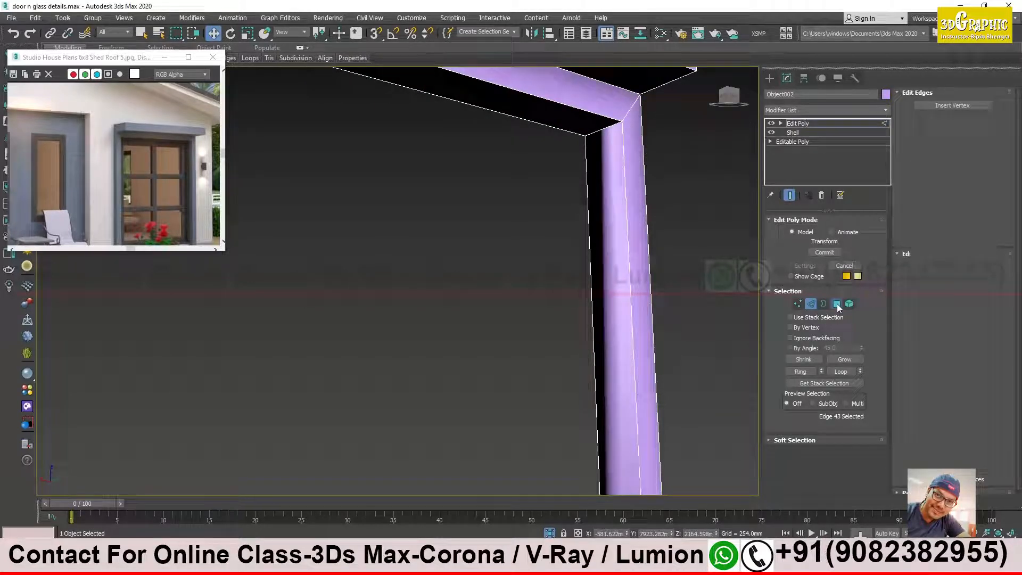
pyautogui.press('z')
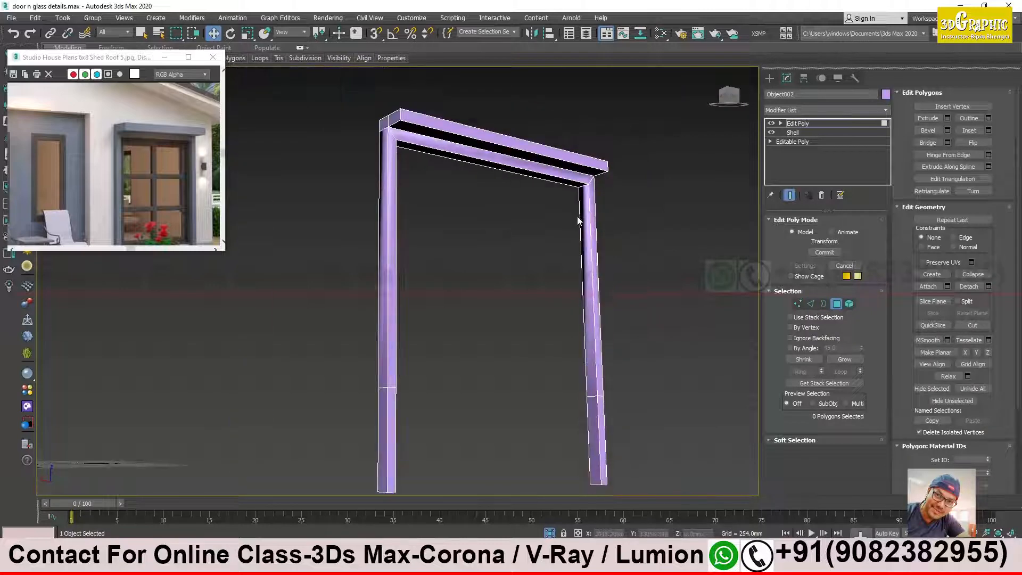
pyautogui.hotkey('ctrl', 'a')
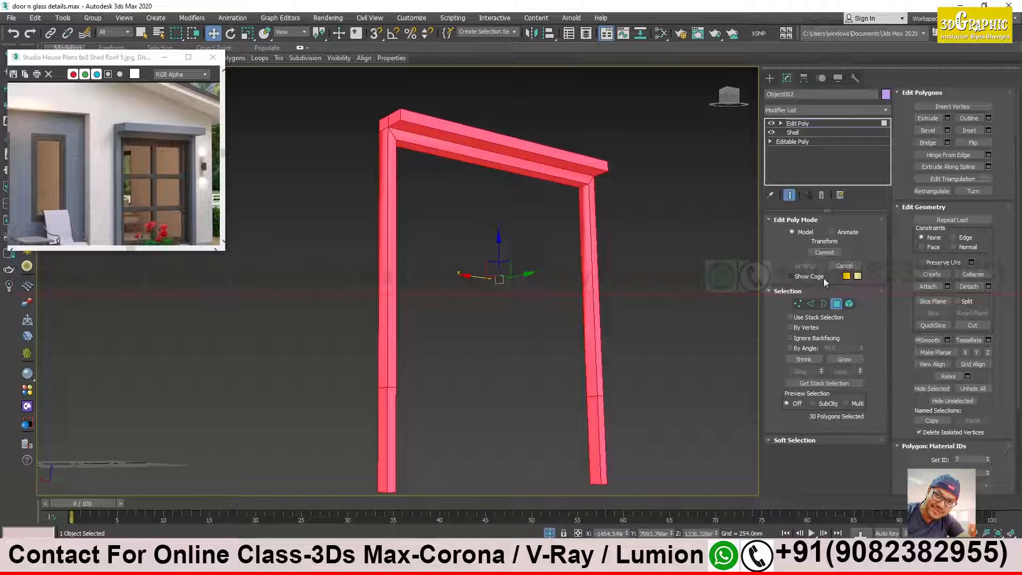
pyautogui.scroll(-4, 904, 293)
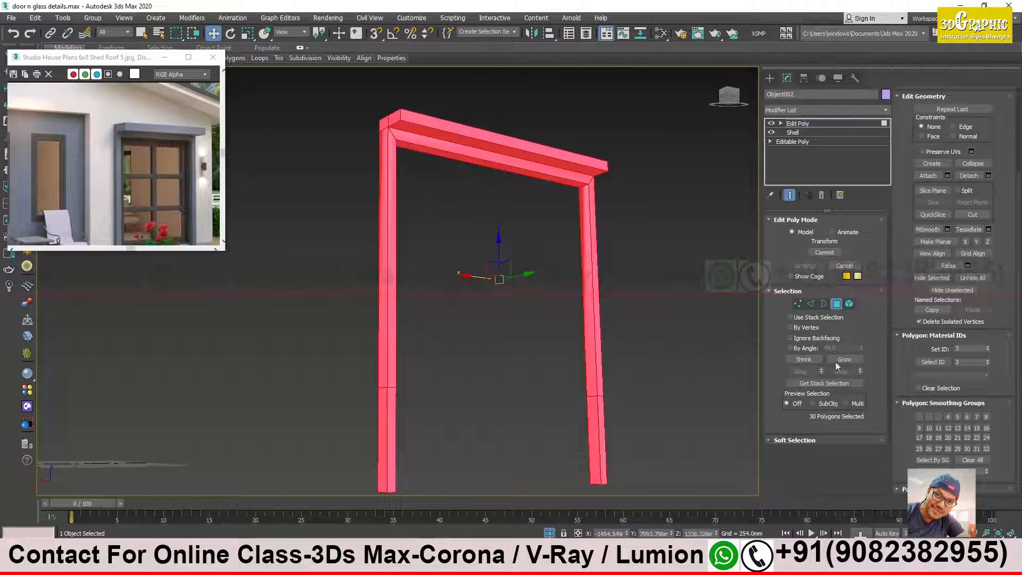
pyautogui.click(938, 417)
pyautogui.click(948, 417)
pyautogui.click(978, 459)
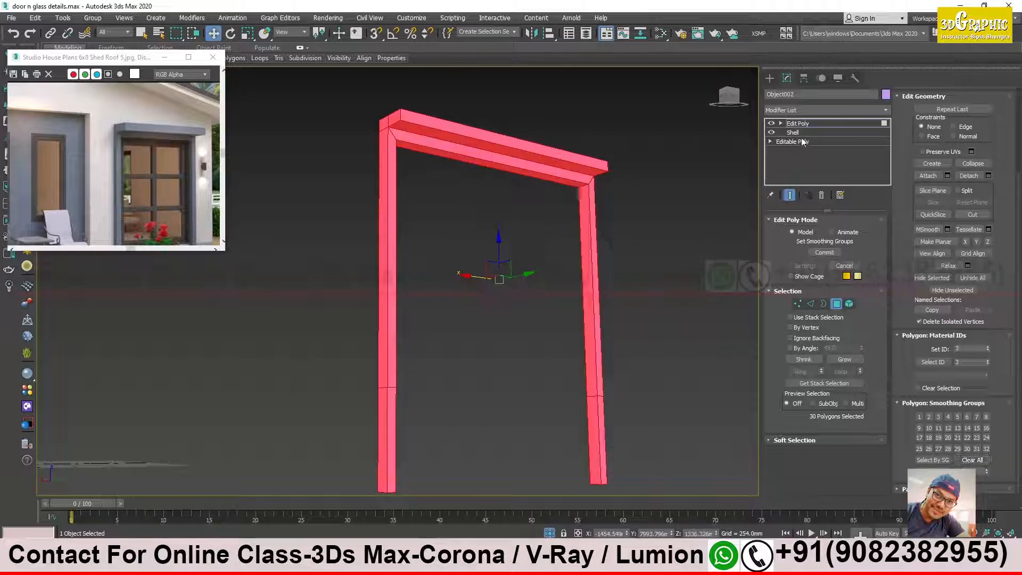
pyautogui.click(702, 236)
# Step: Examine the flat shading at the frame's upper corner and along the inner faces of its post
pyautogui.scroll(6, 401, 171)
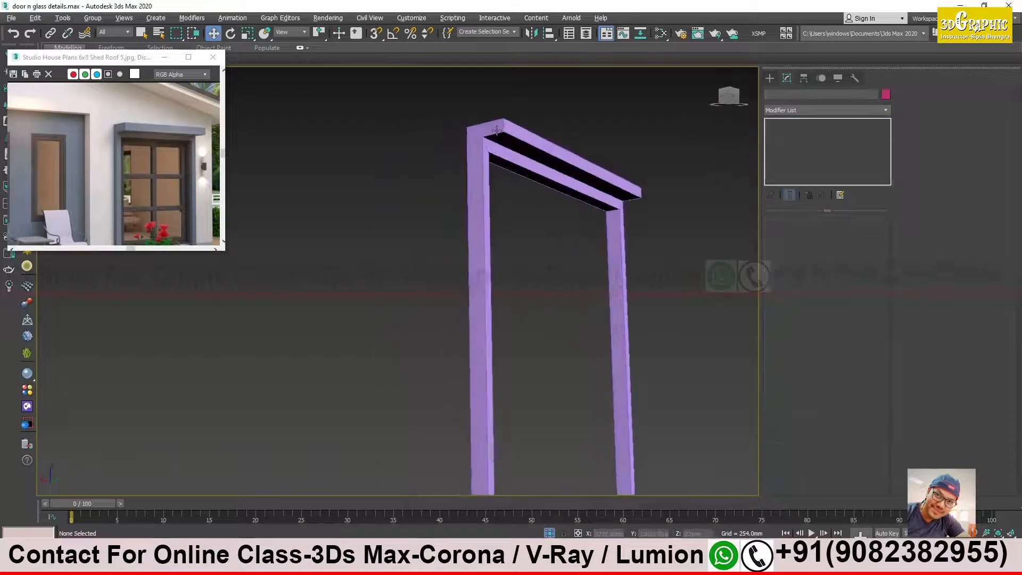
pyautogui.scroll(4, 596, 187)
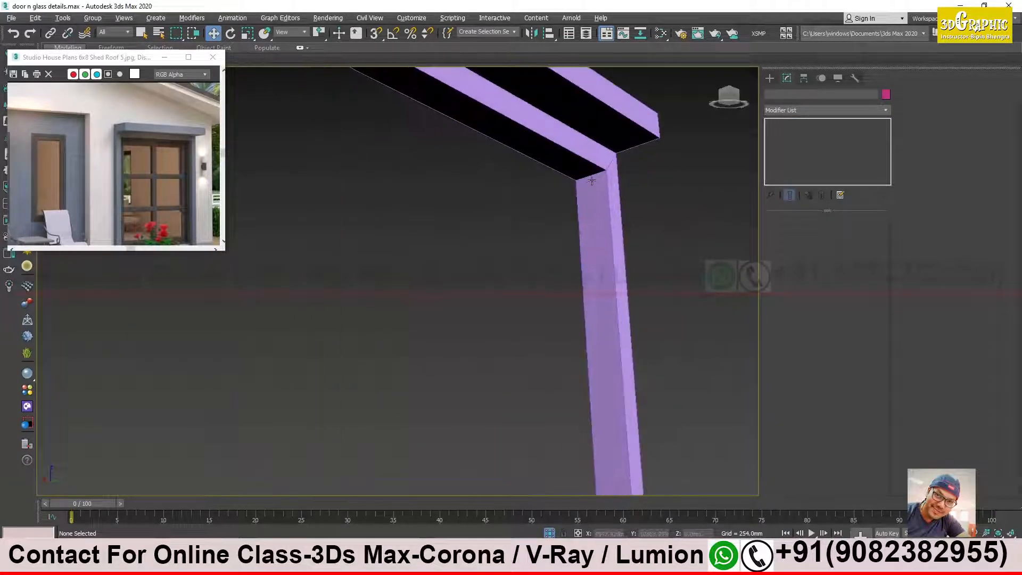
pyautogui.keyDown('alt'); pyautogui.moveTo(609, 191); pyautogui.dragTo(391, 275, button='middle'); pyautogui.keyUp('alt')
pyautogui.scroll(4, 559, 255)
pyautogui.scroll(2, 367, 228)
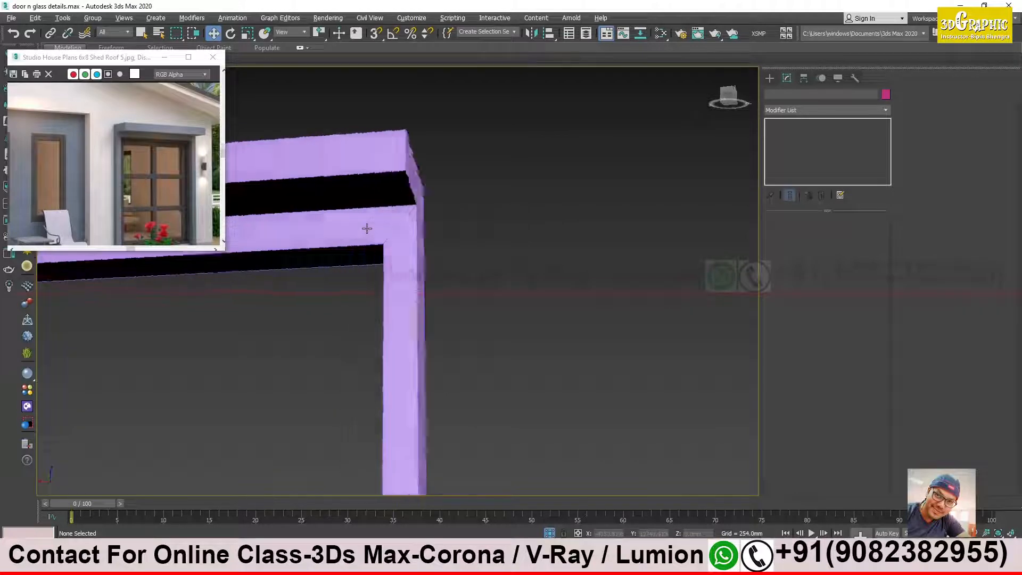
pyautogui.keyDown('alt'); pyautogui.moveTo(367, 228); pyautogui.dragTo(513, 249, button='middle'); pyautogui.keyUp('alt')
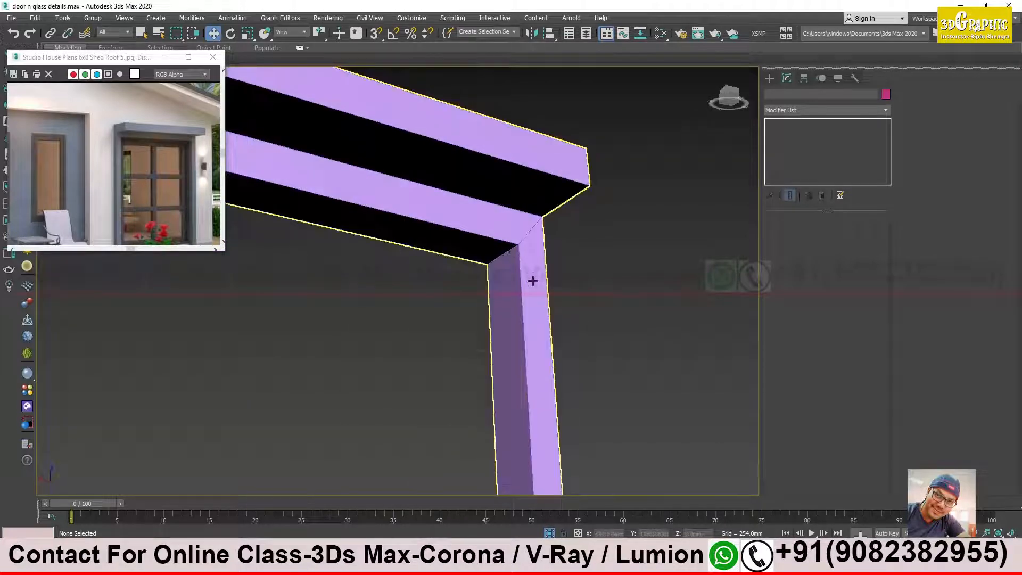
pyautogui.click(533, 279)
pyautogui.moveTo(562, 323); pyautogui.dragTo(560, 285, button='middle')
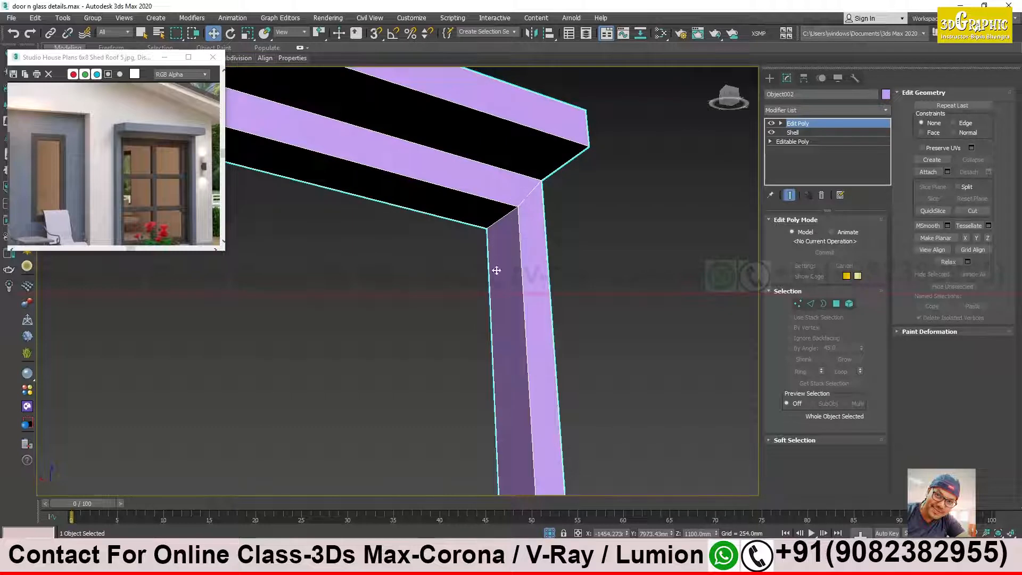
pyautogui.moveTo(504, 406); pyautogui.dragTo(473, 289, button='middle')
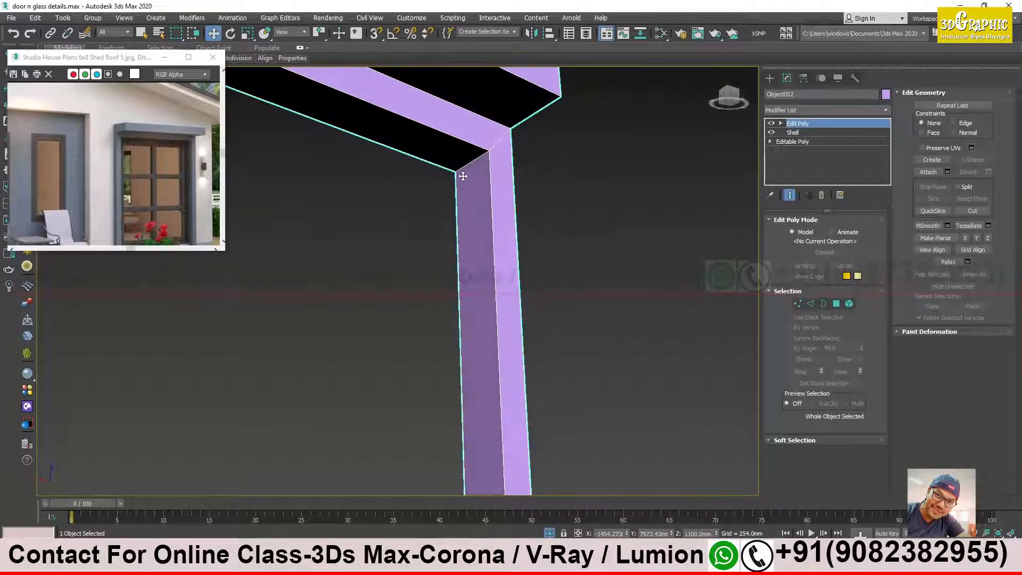
pyautogui.moveTo(458, 182)
pyautogui.mouseDown(button='middle')
pyautogui.moveTo(474, 221)
pyautogui.moveTo(484, 165)
pyautogui.moveTo(466, 166)
pyautogui.mouseUp(button='middle')
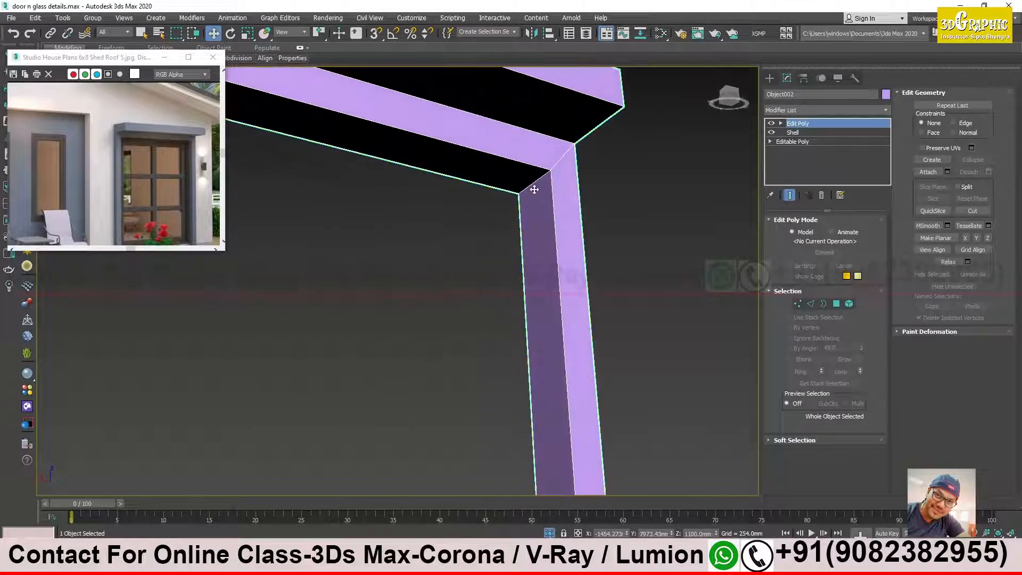
# Step: Clear the smoothing groups on the whole frame once more, deselect it and end isolation to bring back the other objects
pyautogui.click(835, 304)
pyautogui.hotkey('ctrl', 'a')
pyautogui.scroll(-6, 534, 198)
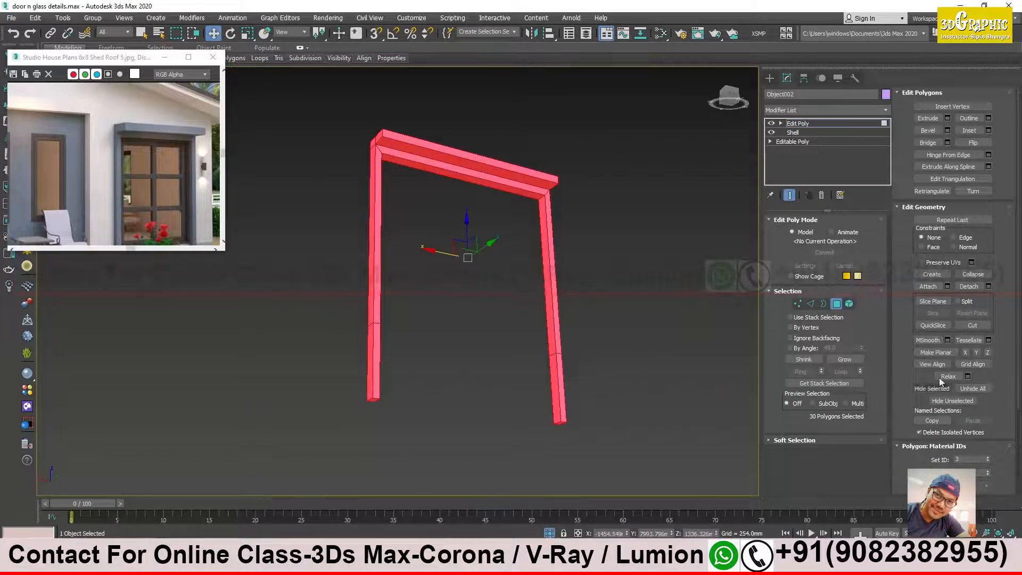
pyautogui.scroll(-5, 946, 386)
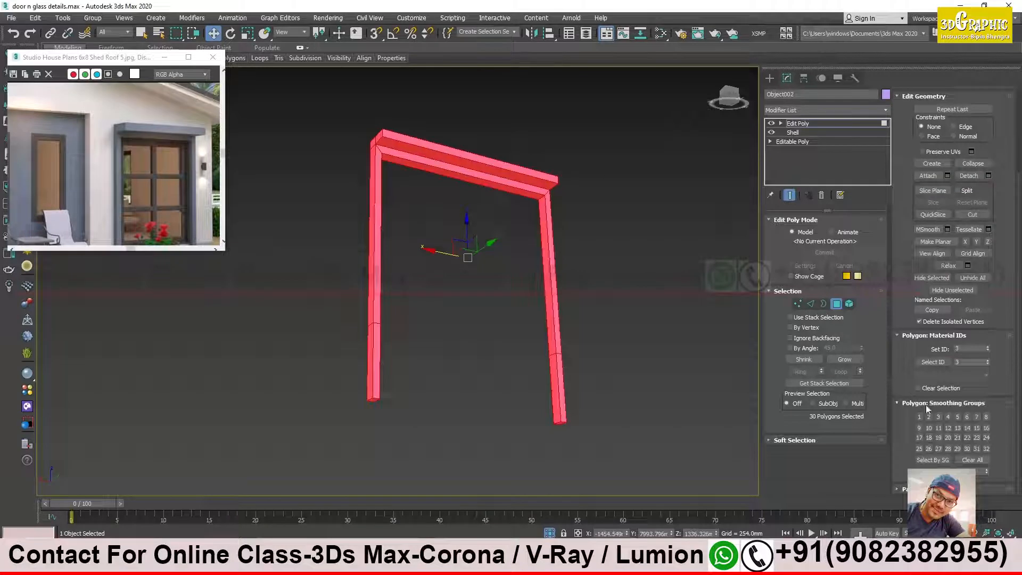
pyautogui.click(973, 460)
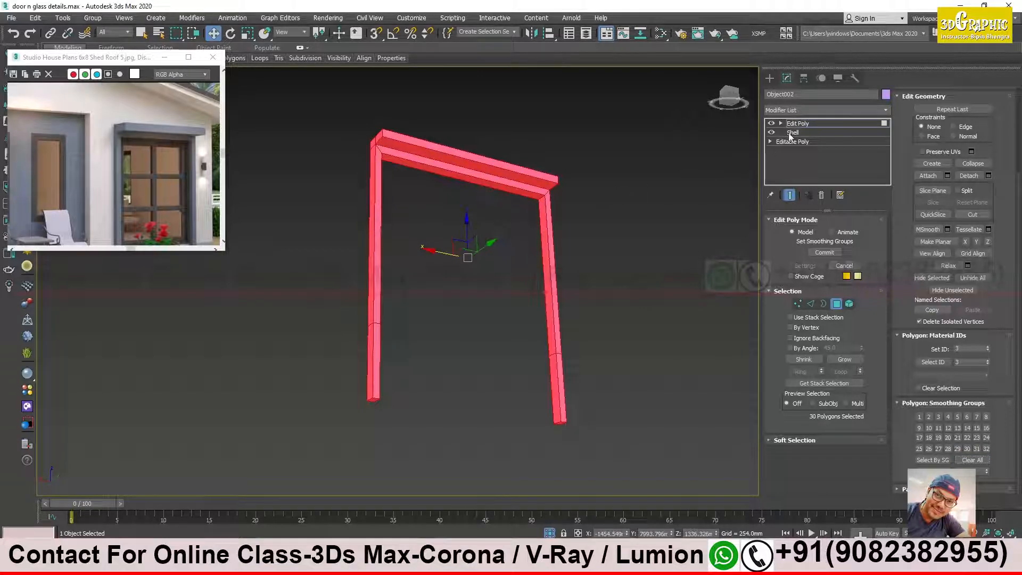
pyautogui.click(659, 181)
pyautogui.keyDown('alt'); pyautogui.moveTo(413, 178); pyautogui.dragTo(335, 186, button='middle'); pyautogui.keyUp('alt')
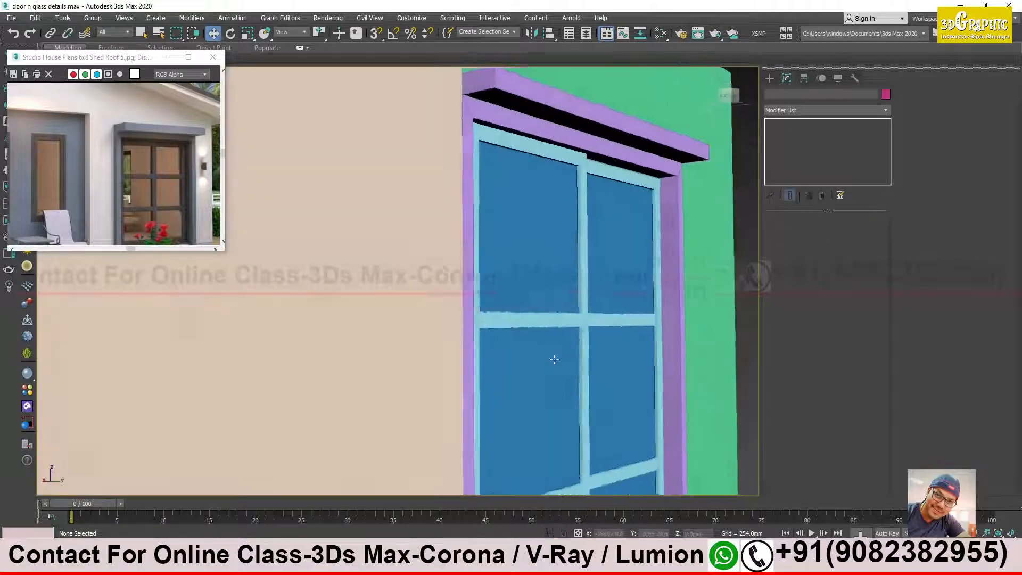
# Step: Examine the finished sliding doors in the wide opening, the red-framed window and the remaining walls above the floor plan
pyautogui.keyDown('alt'); pyautogui.moveTo(554, 359); pyautogui.dragTo(629, 308, button='middle'); pyautogui.keyUp('alt')
pyautogui.scroll(3, 601, 273)
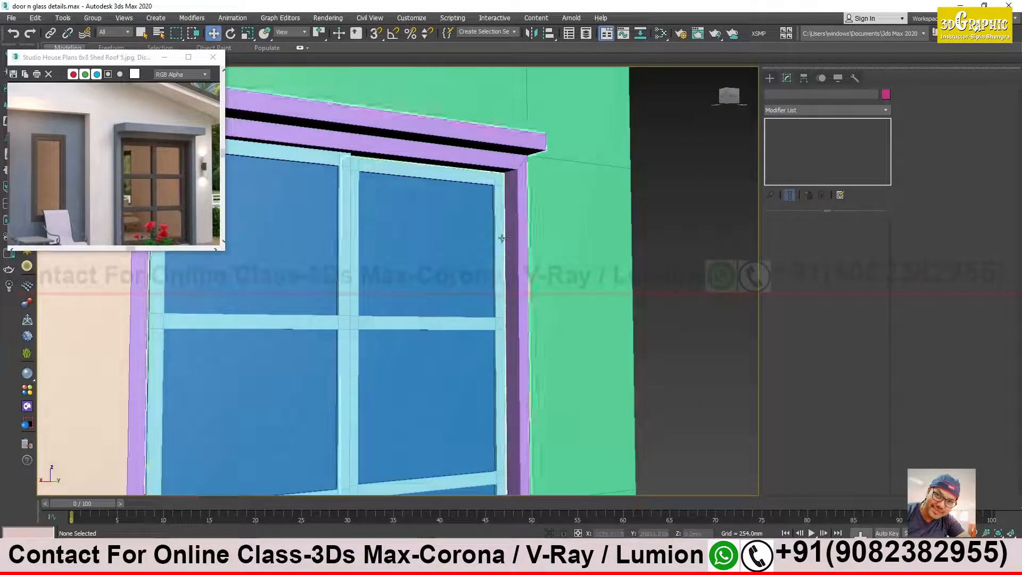
pyautogui.scroll(-5, 502, 239)
pyautogui.keyDown('alt'); pyautogui.moveTo(502, 239); pyautogui.dragTo(579, 260, button='middle'); pyautogui.keyUp('alt')
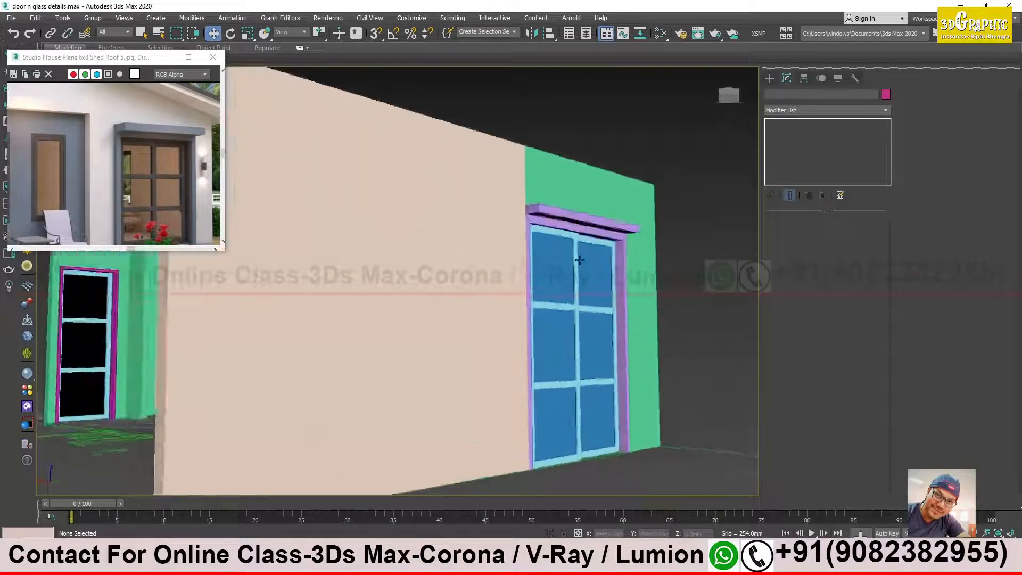
pyautogui.scroll(6, 579, 260)
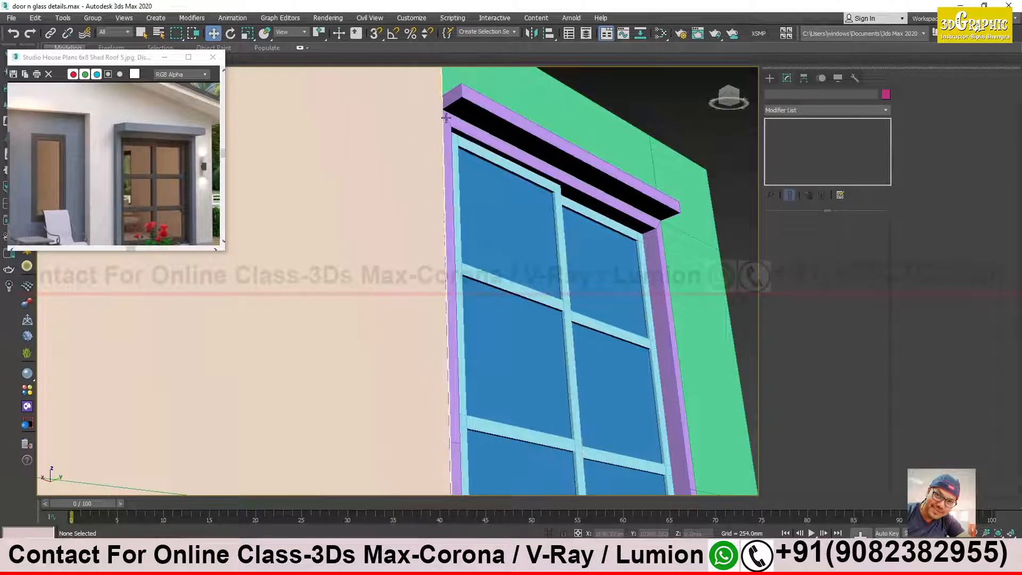
pyautogui.scroll(-6, 644, 227)
pyautogui.keyDown('alt'); pyautogui.moveTo(644, 226); pyautogui.dragTo(413, 217, button='middle'); pyautogui.keyUp('alt')
pyautogui.scroll(5, 298, 389)
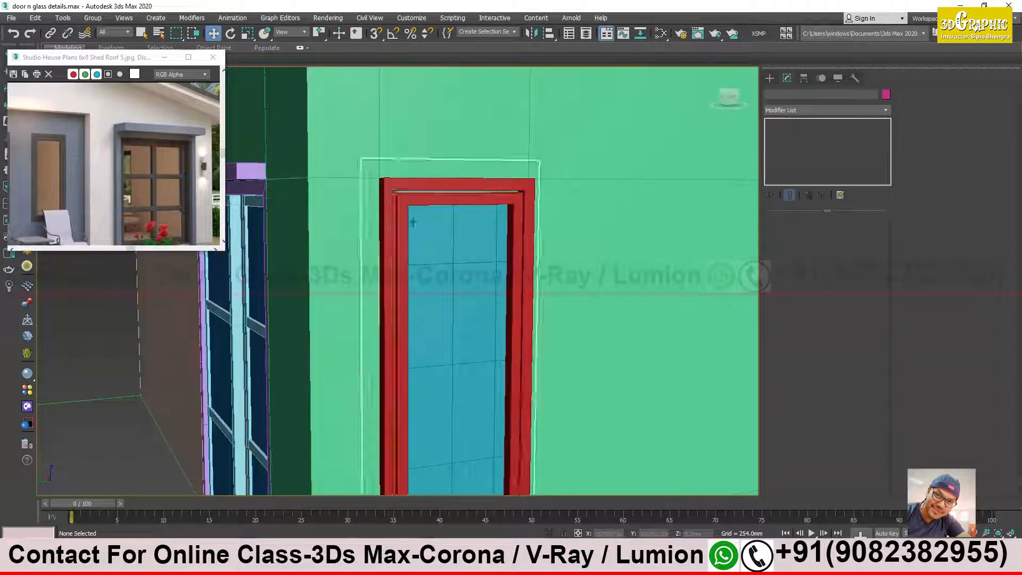
pyautogui.scroll(-6, 435, 265)
pyautogui.scroll(-5, 589, 290)
pyautogui.keyDown('alt'); pyautogui.moveTo(447, 297); pyautogui.dragTo(543, 316, button='middle'); pyautogui.keyUp('alt')
pyautogui.scroll(5, 395, 308)
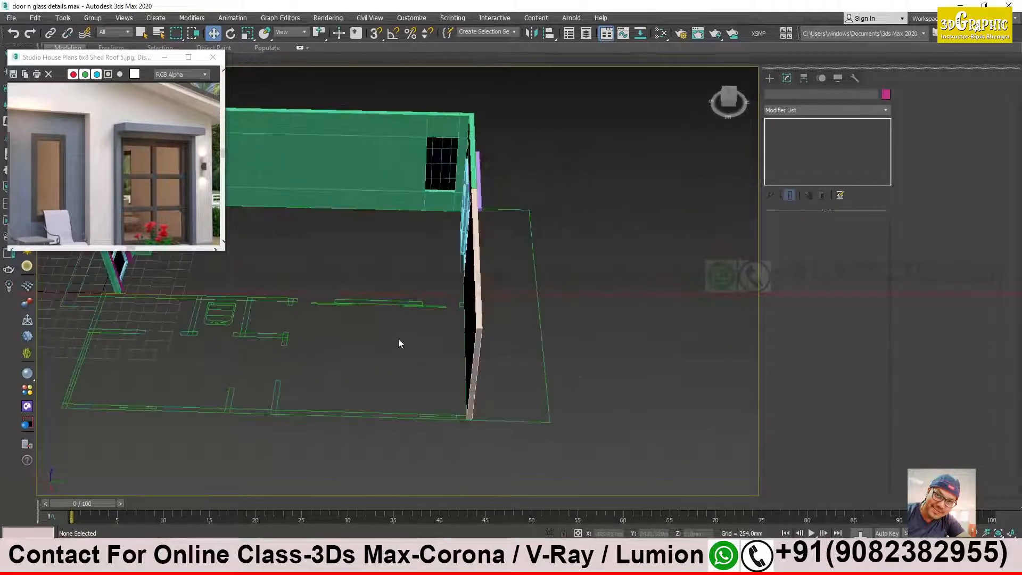